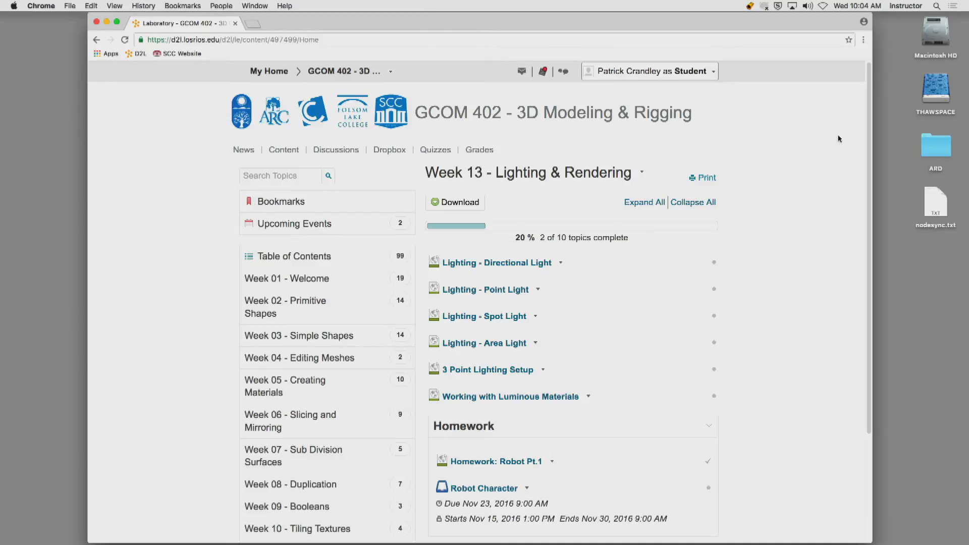
Hide the browser, close the All My Files window and switch to MODO.
scroll(853, 283, "down", 5)
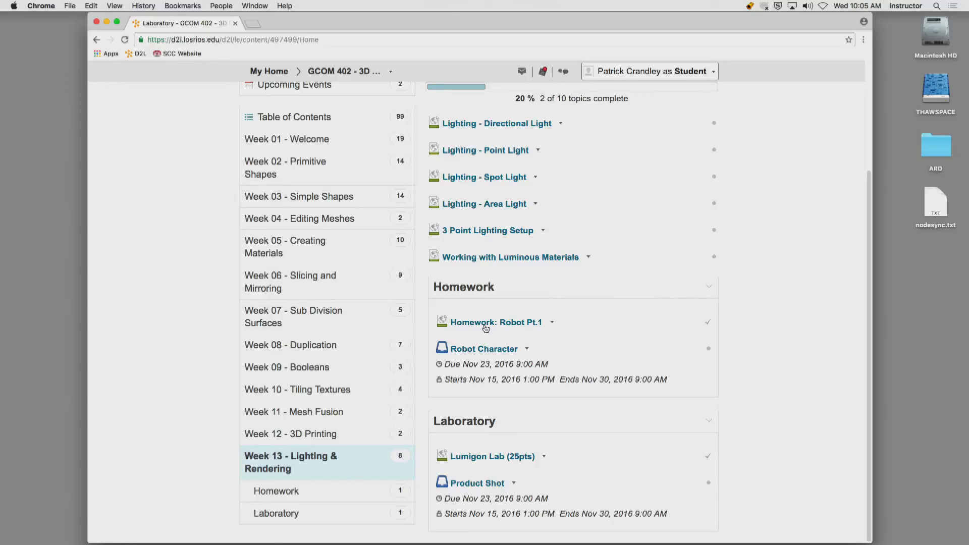
left_click(50, 6)
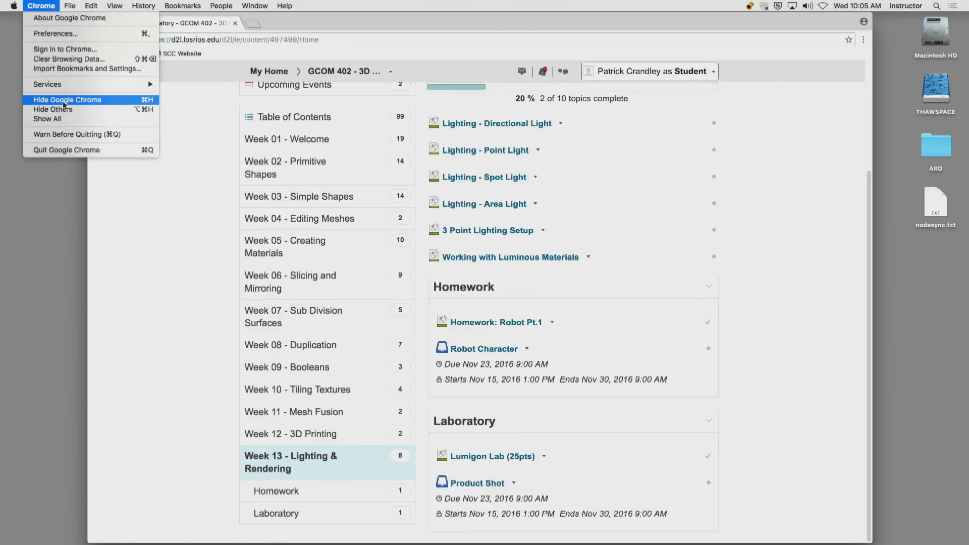
left_click(66, 101)
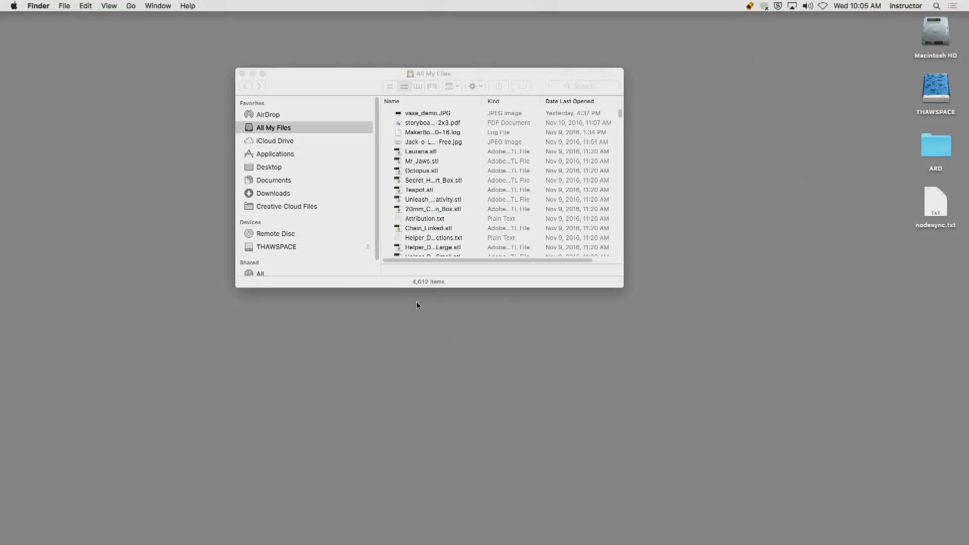
left_click(243, 73)
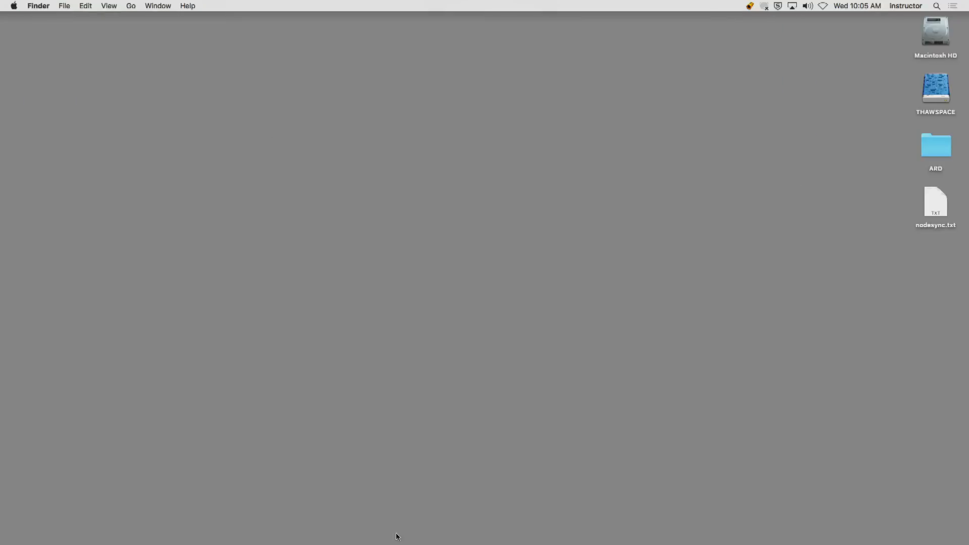
mouse_move(381, 535)
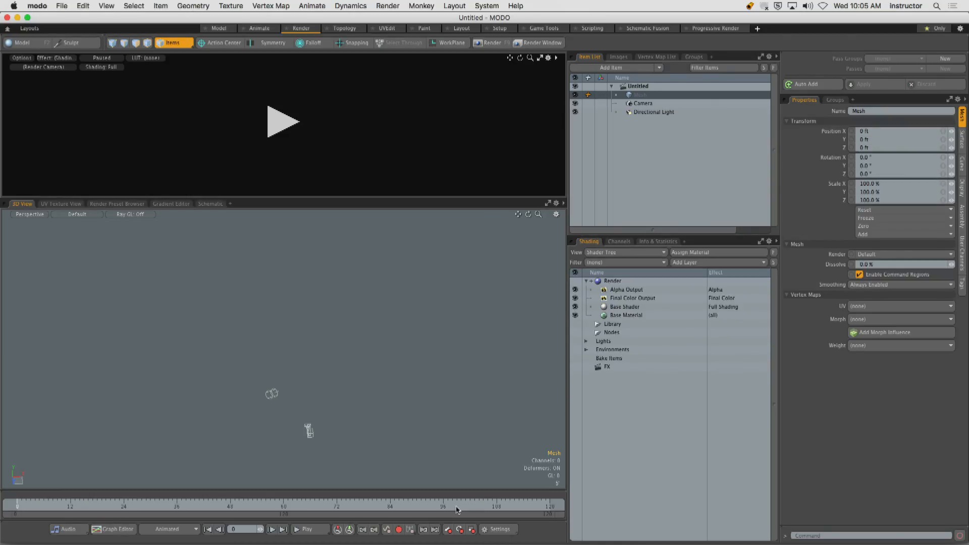
Switch to the Layout workspace and browse the Exterior and Household Objects mesh presets.
left_click(461, 28)
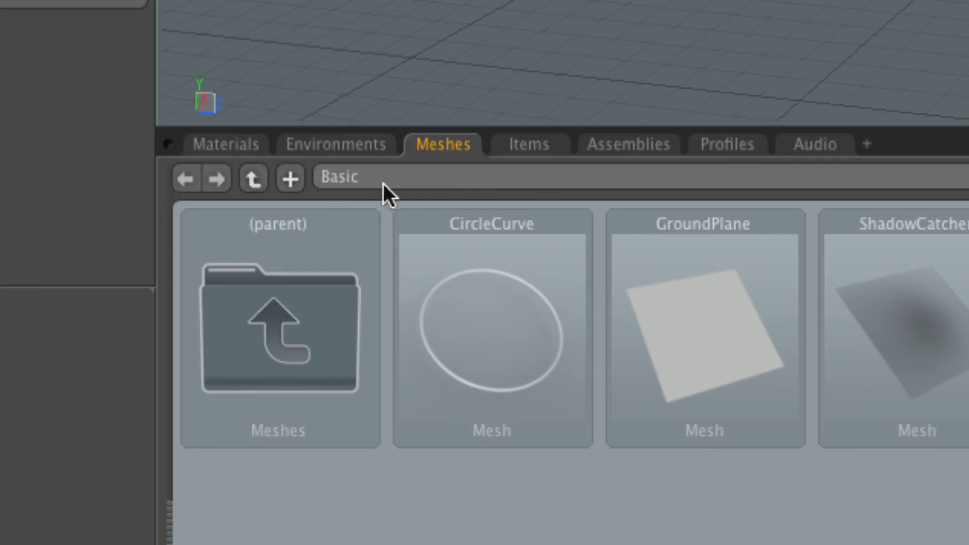
left_click(470, 177)
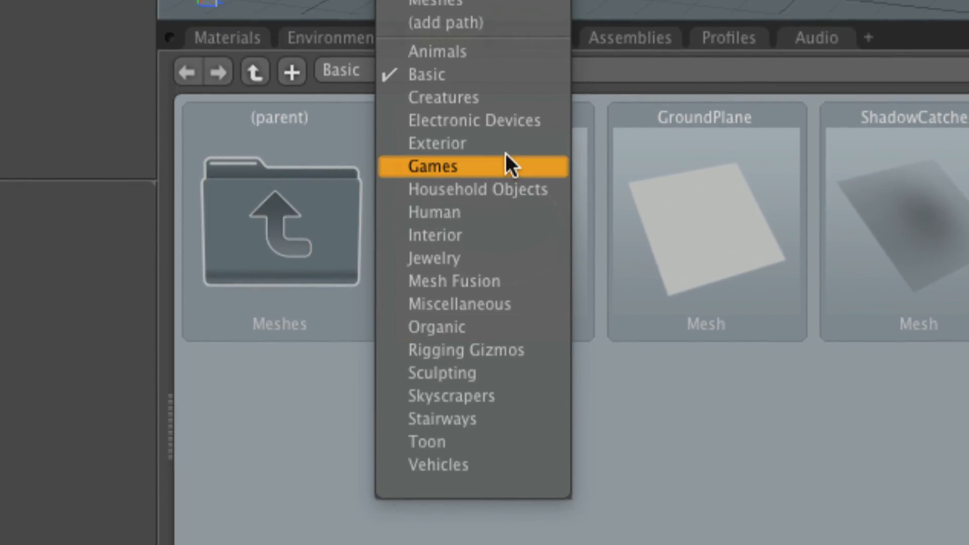
left_click(452, 145)
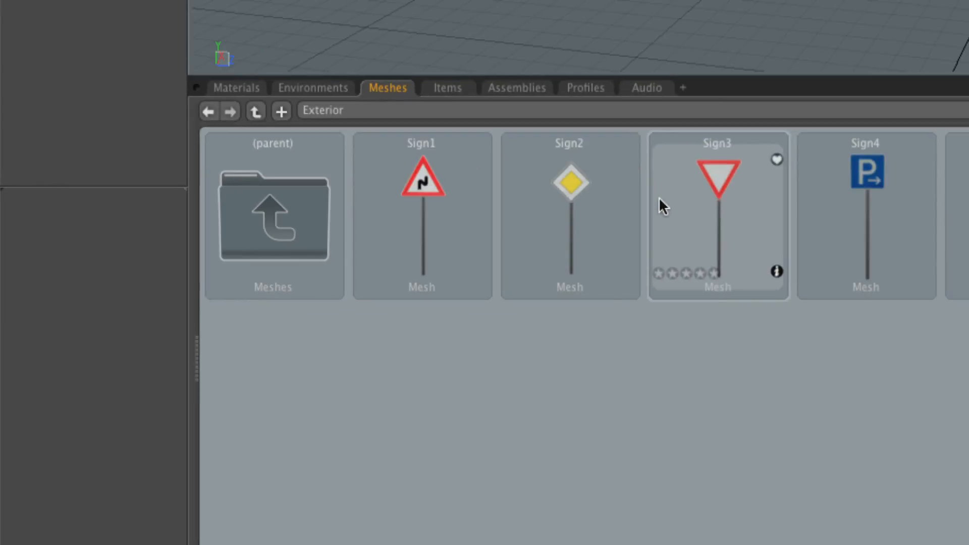
left_click(401, 114)
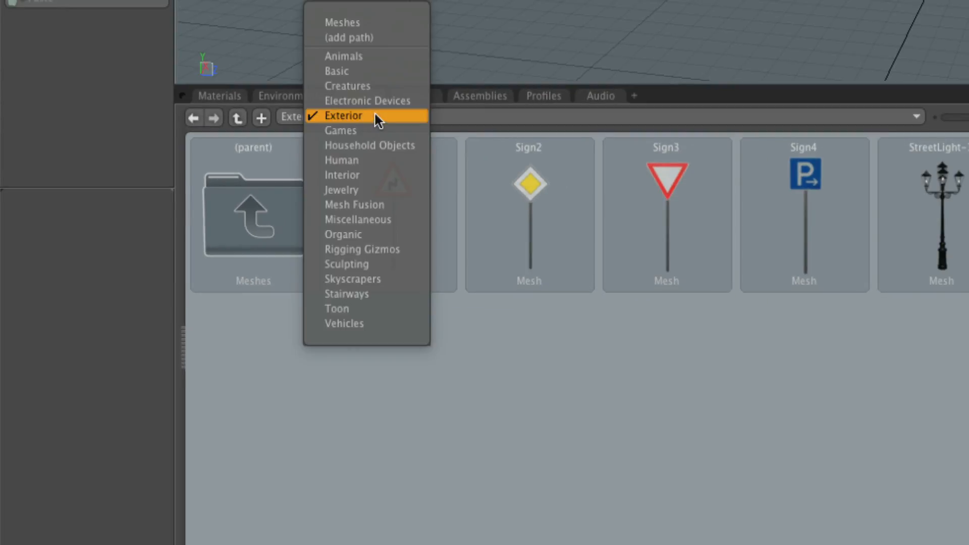
left_click(385, 146)
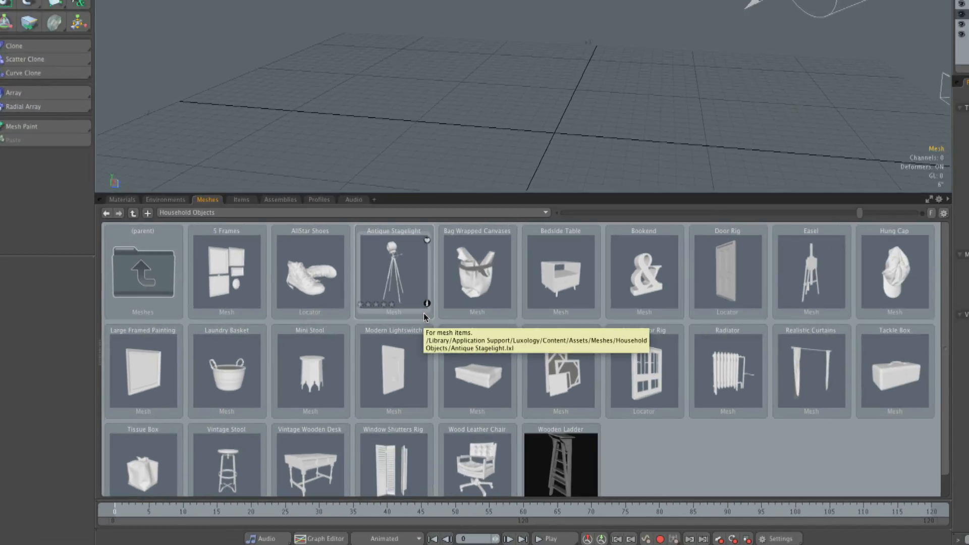
Add the Vase 01 mesh from the Interior, Decorative Accessories presets to the scene and enlarge the 3D viewport.
double_click(155, 270)
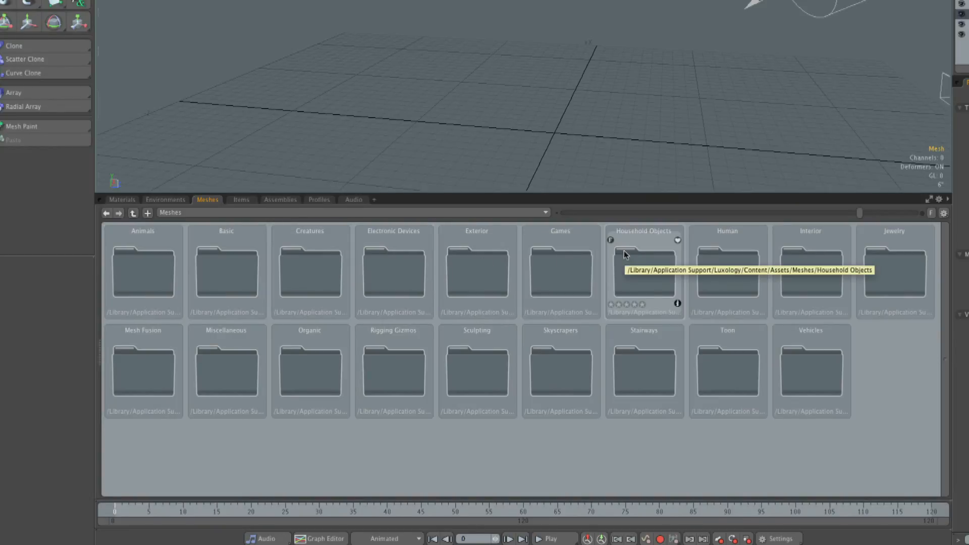
double_click(820, 259)
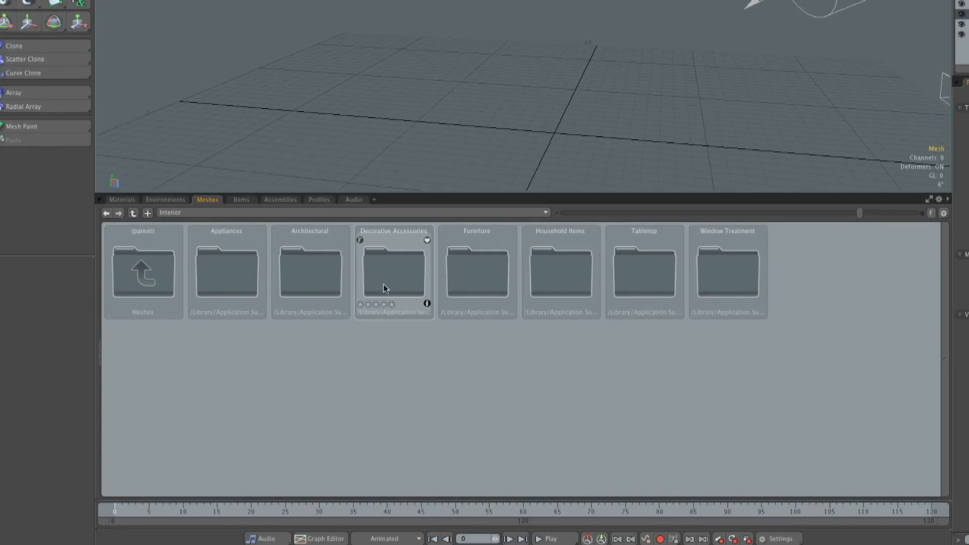
double_click(395, 271)
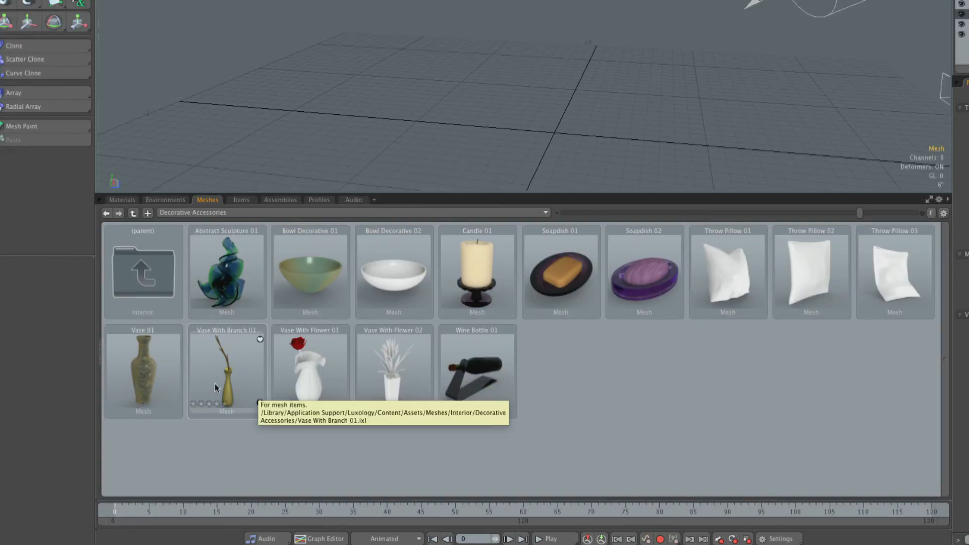
left_click_drag(138, 366, 563, 157)
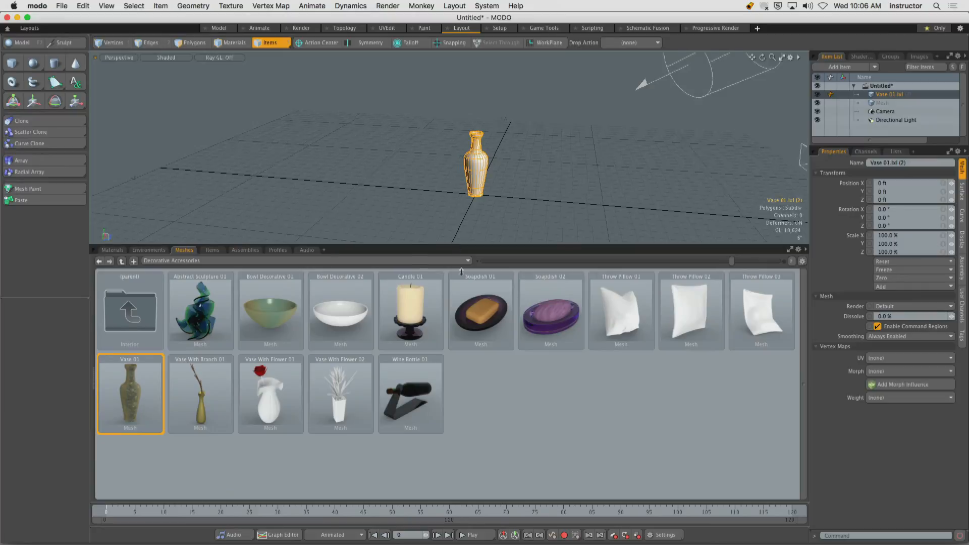
left_click_drag(454, 244, 463, 326)
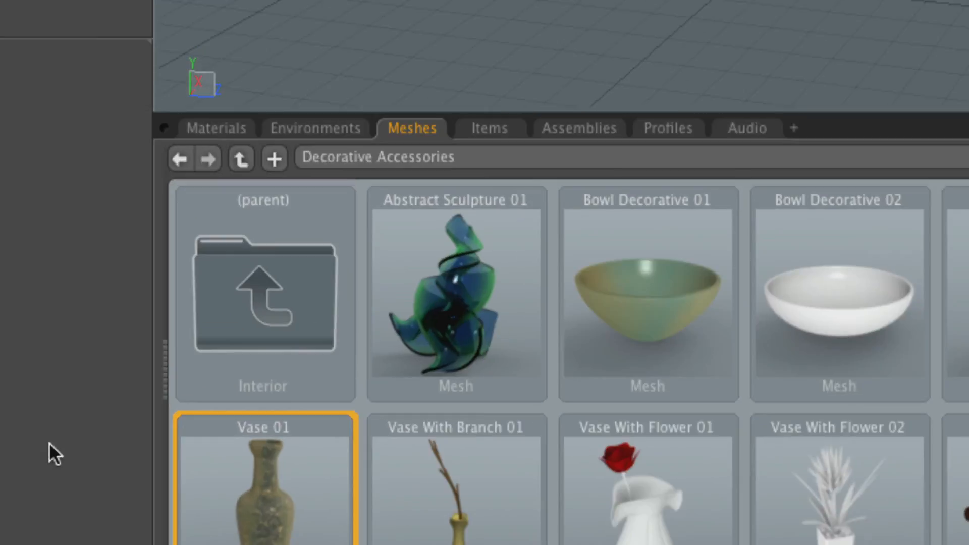
Add the ShadowCatcher mesh from the Basic presets beneath the vase and clear the selection.
left_click(386, 156)
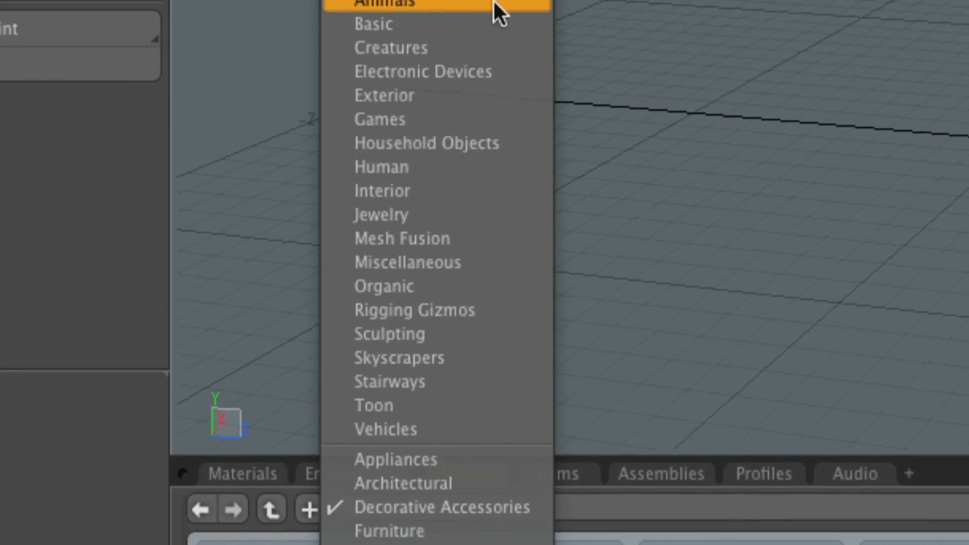
left_click(407, 25)
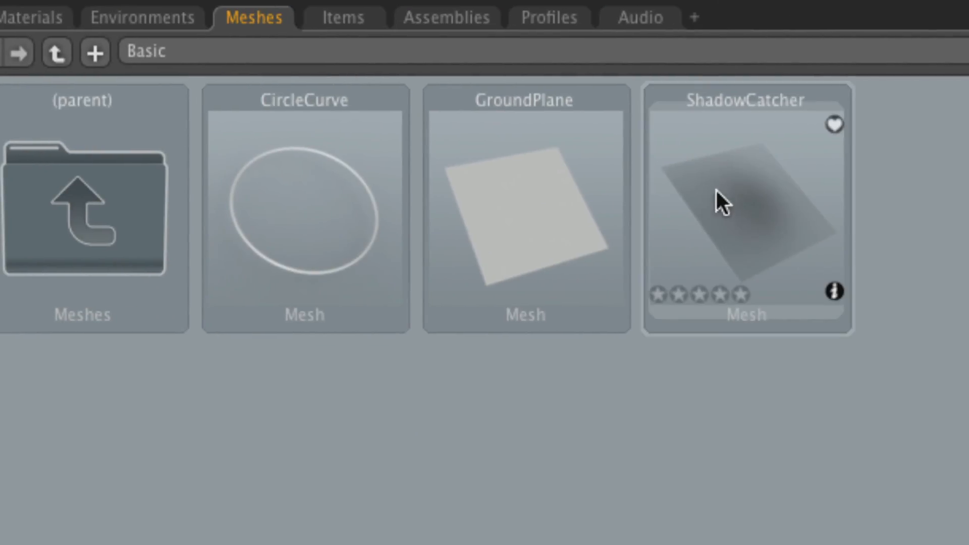
left_click(946, 198)
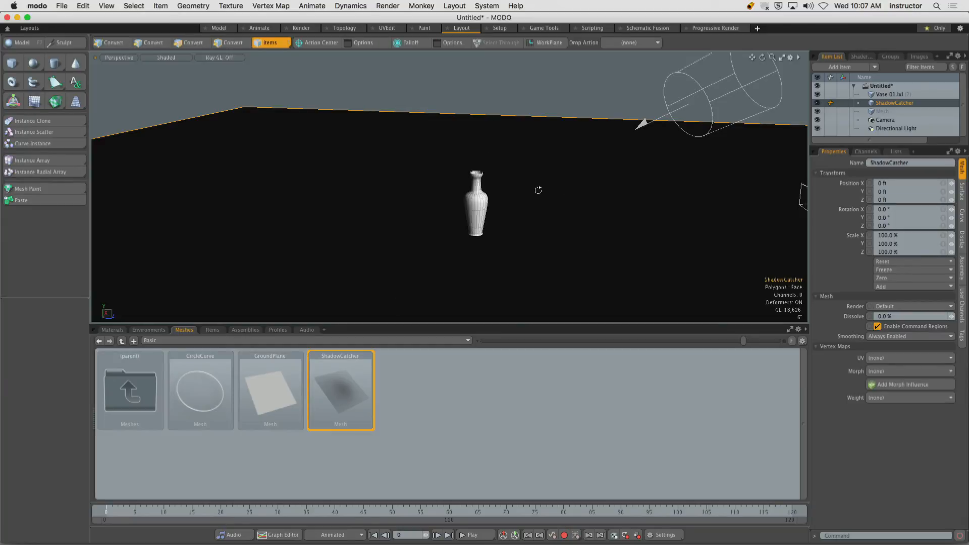
left_click_drag(538, 190, 470, 128, "alt")
left_click(498, 132)
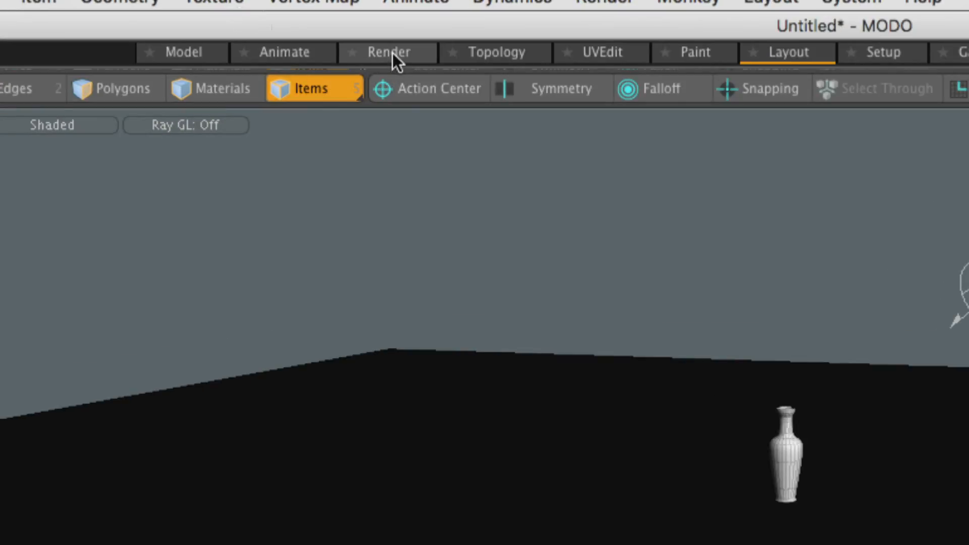
Switch to the Render layout and start the preview in an enlarged render viewport.
left_click(389, 53)
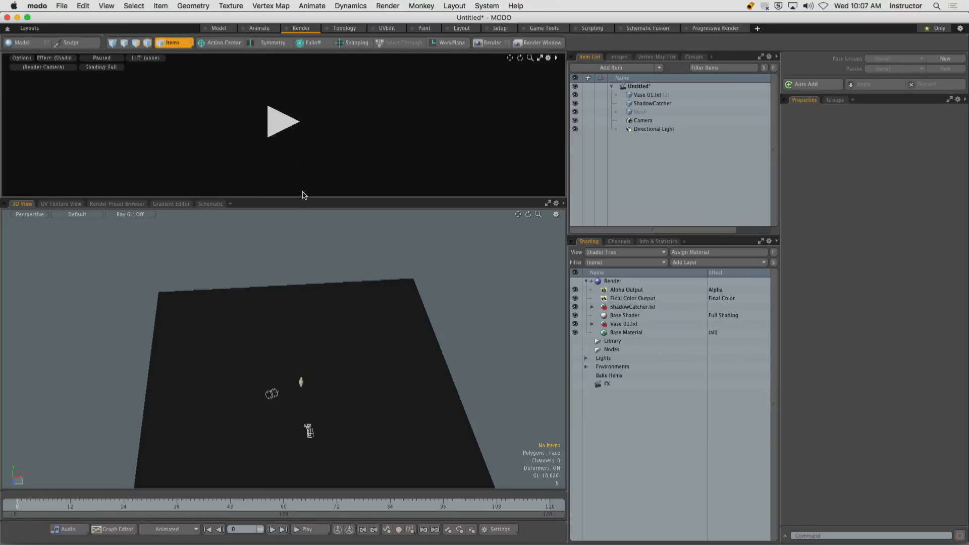
left_click_drag(303, 199, 293, 339)
left_click(283, 203)
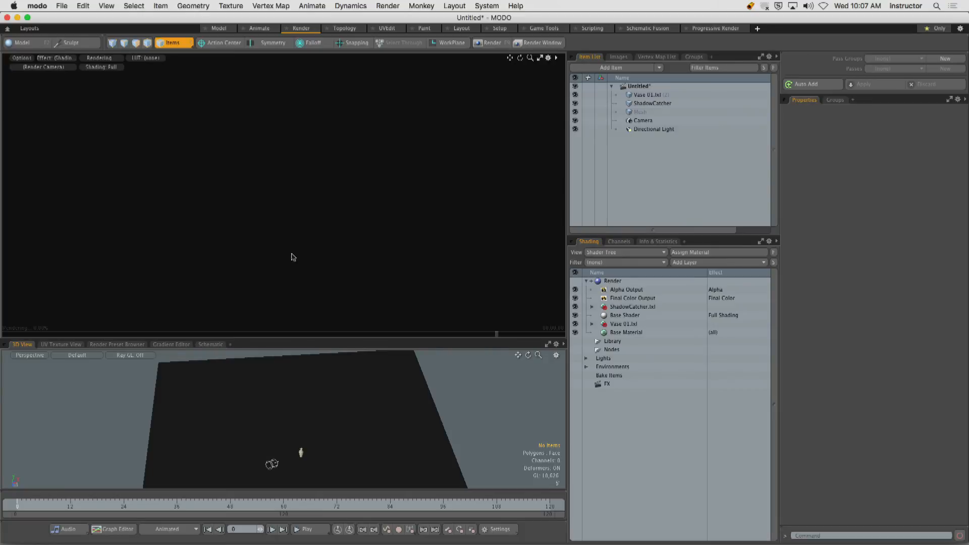
Set the render preview's LUT to sRGB and zoom the camera in on the vase.
left_click(156, 64)
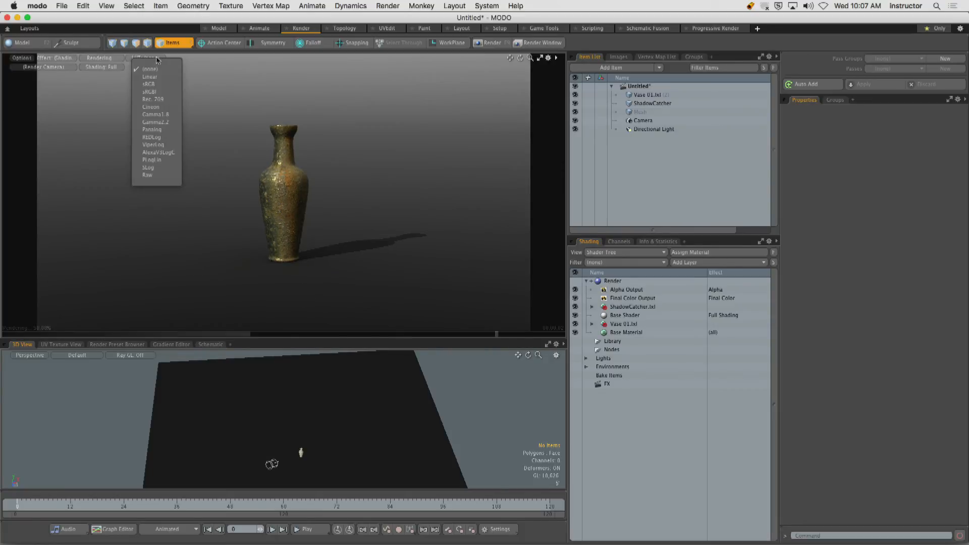
left_click(151, 83)
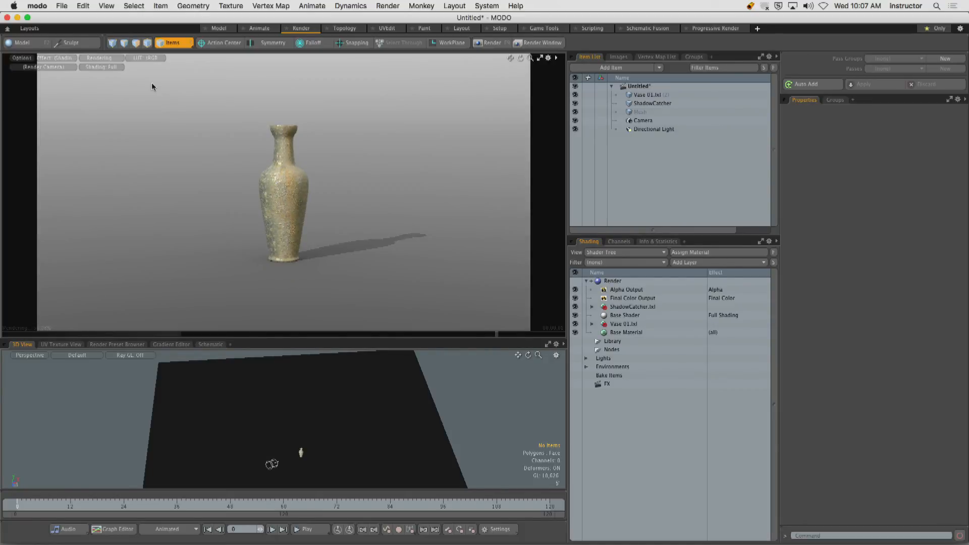
scroll(258, 149, "up", 2)
scroll(351, 154, "up", 4)
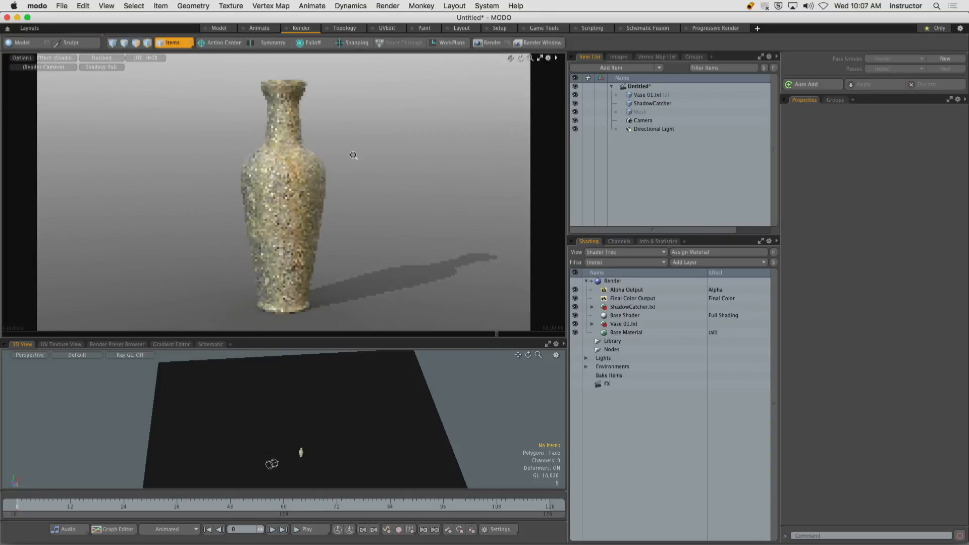
left_click_drag(350, 154, 349, 154, "ctrl+alt")
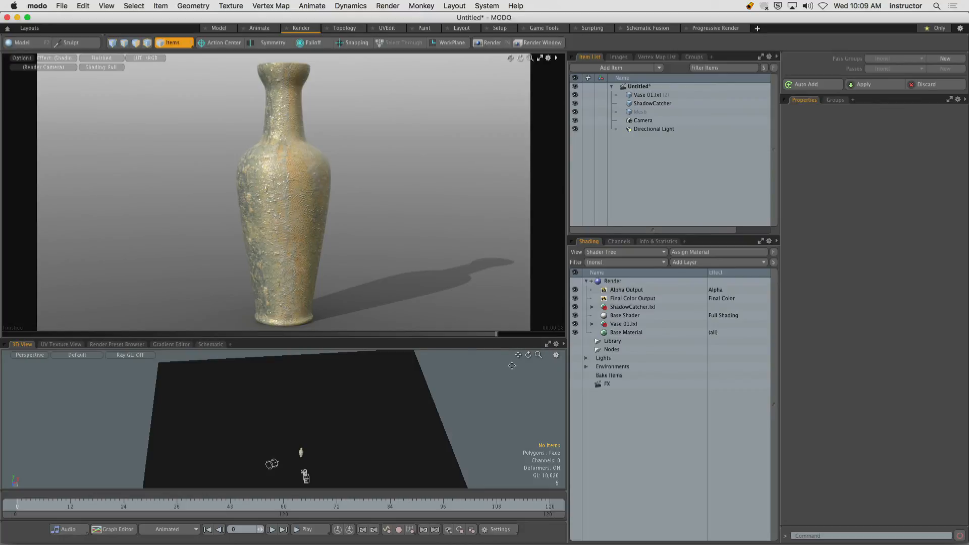
Examine the 3D viewport's item visibility options for lights and cameras, and close the viewport properties.
left_click_drag(314, 401, 377, 397, "alt")
scroll(304, 393, "up", 5)
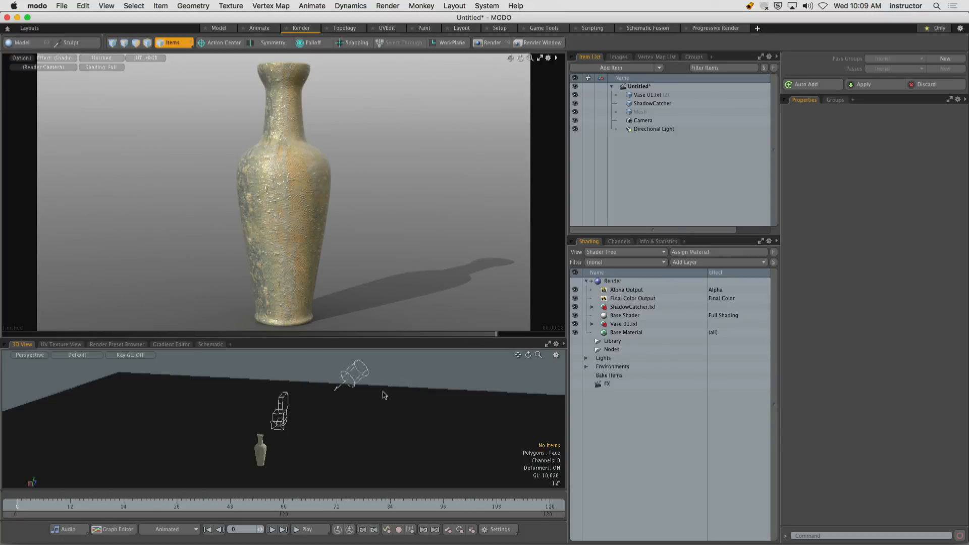
left_click_drag(349, 400, 354, 396, "alt+shift")
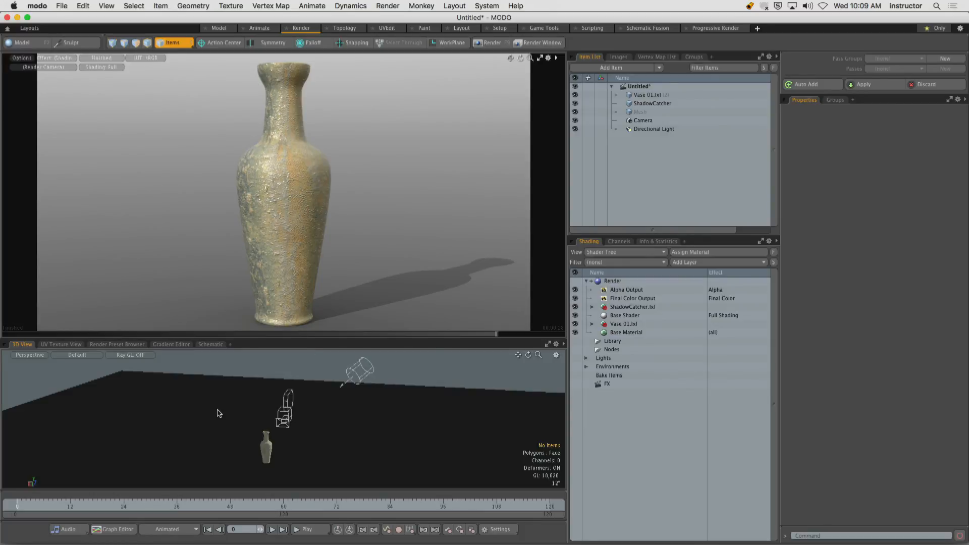
key("o")
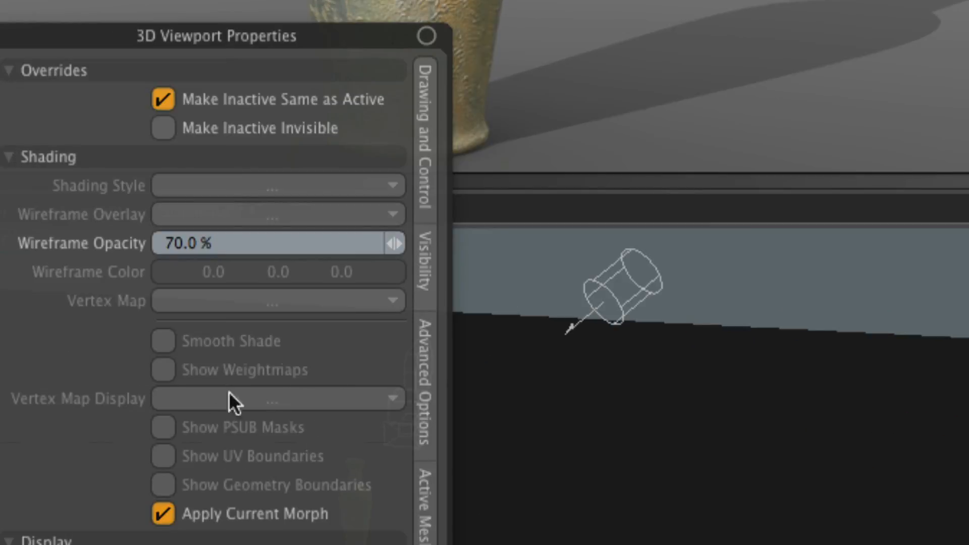
left_click(426, 263)
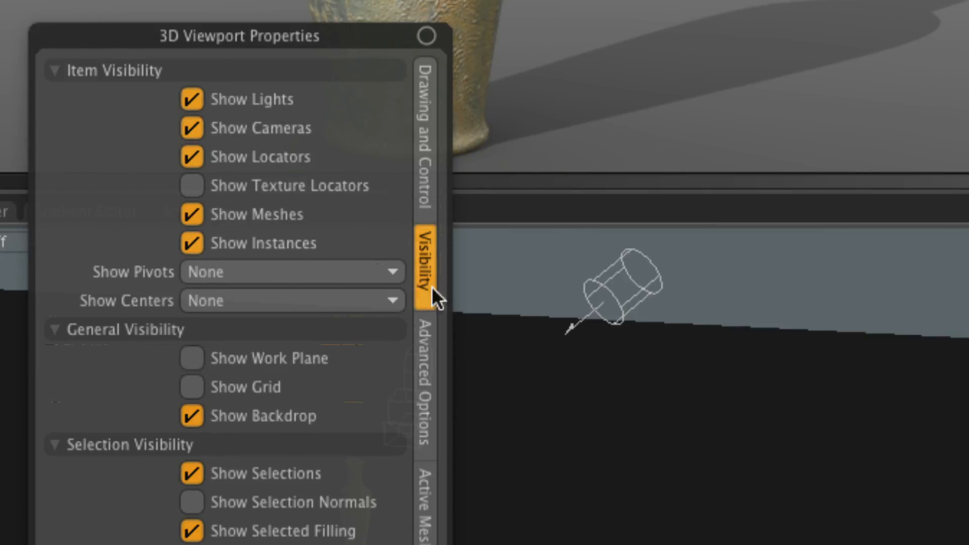
left_click(595, 390)
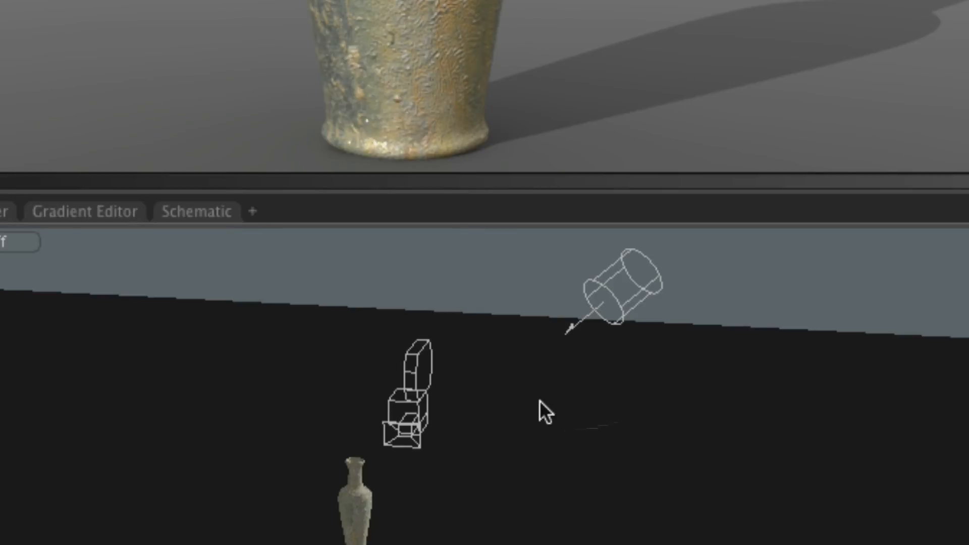
Select the directional light and frame it together with the camera and vase in the perspective view.
left_click(617, 298)
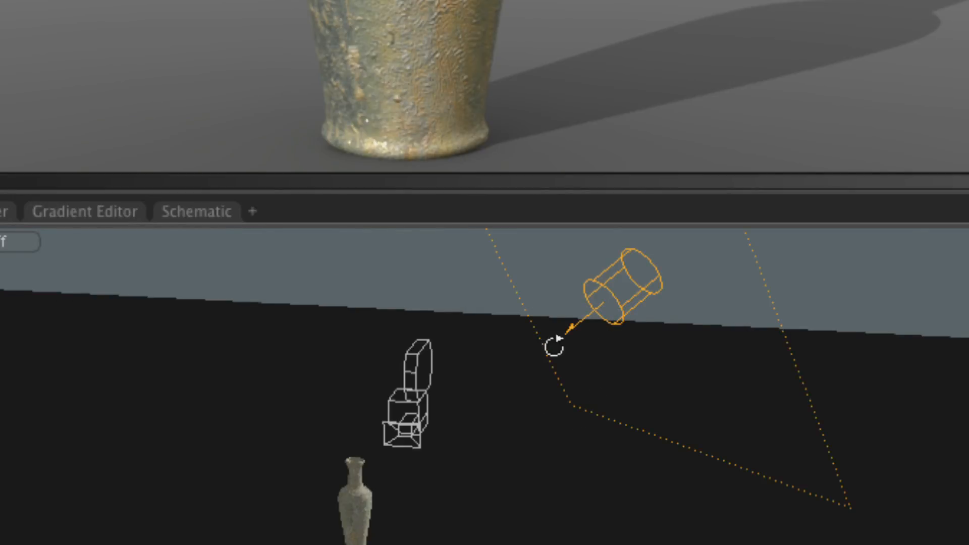
left_click_drag(556, 339, 619, 350, "alt")
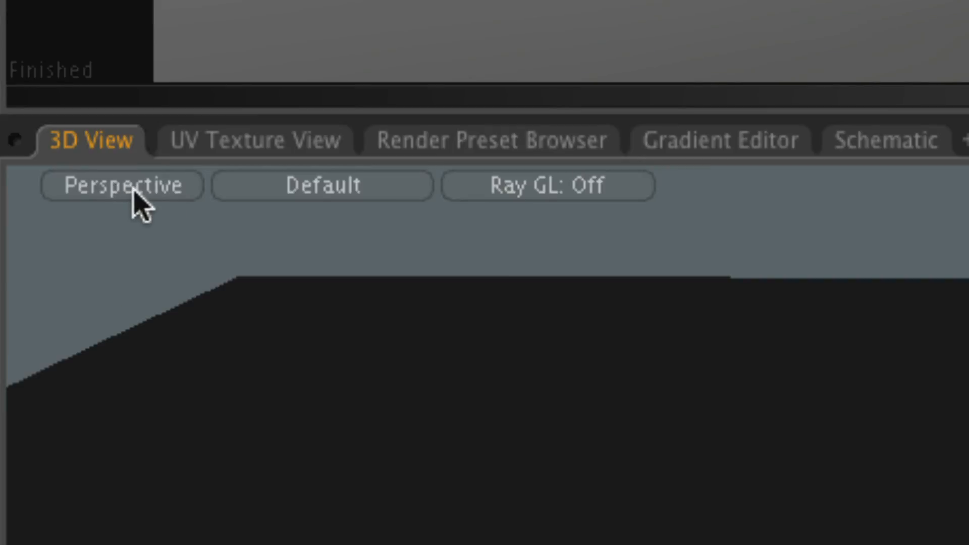
left_click(134, 191)
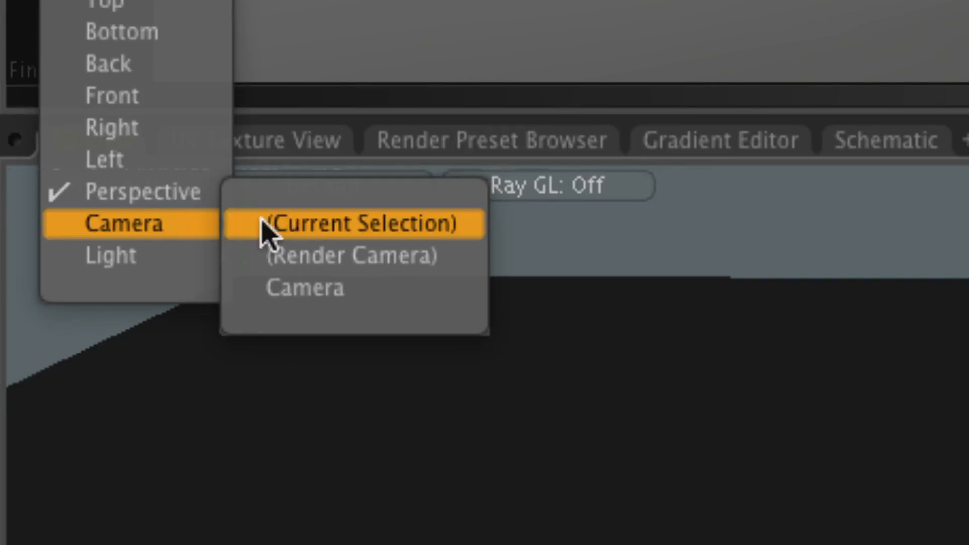
left_click(126, 191)
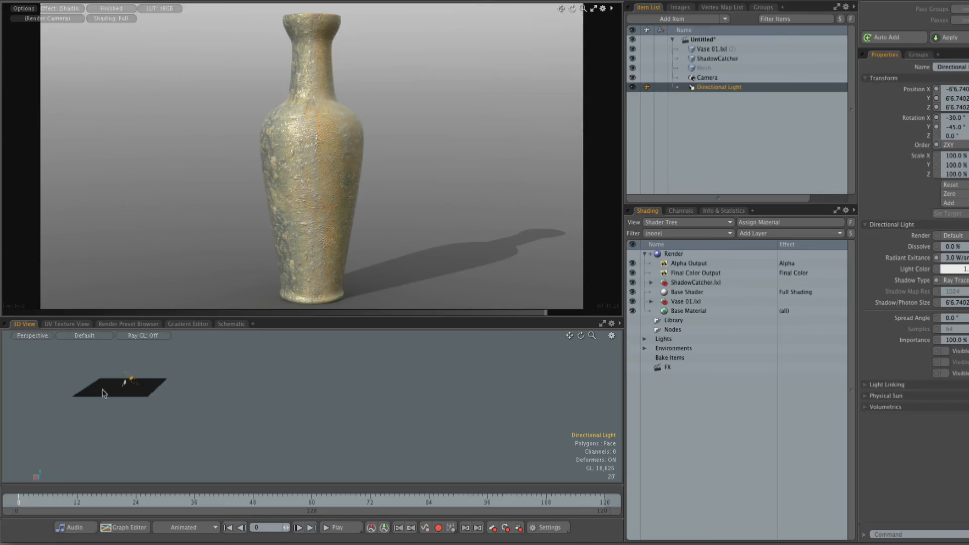
key("shift+a")
left_click_drag(167, 392, 244, 393, "alt")
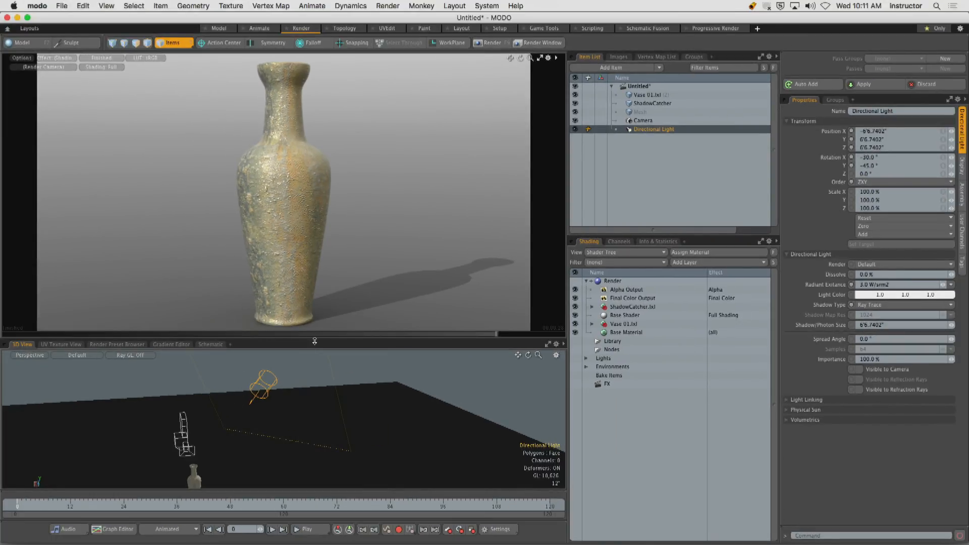
Enlarge the 3D viewport and move the directional light along the X axis to about 15'7".
left_click_drag(315, 341, 312, 269)
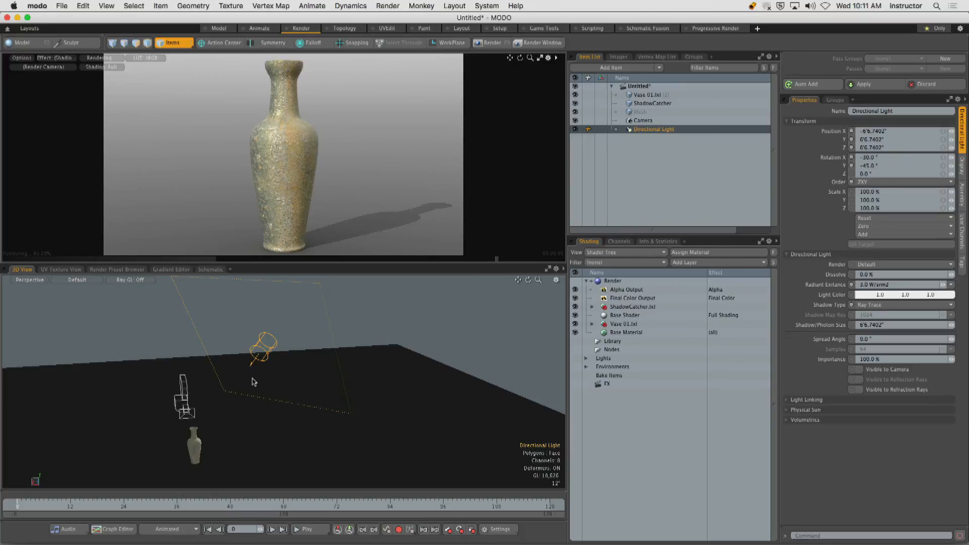
left_click_drag(255, 363, 588, 425, "alt")
key("w")
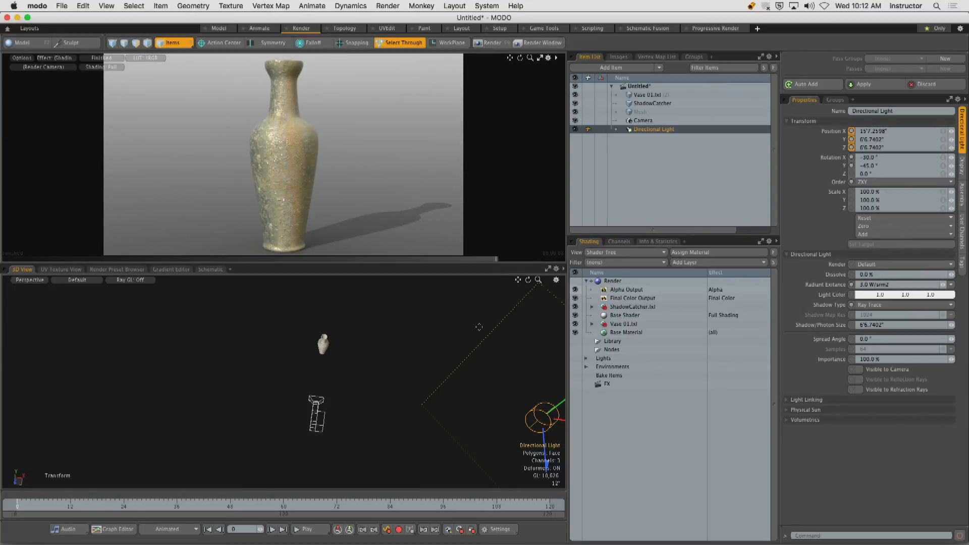
Rotate the directional light to 47.5° about the Y axis and maximize the render preview.
left_click_drag(561, 401, 376, 356, "alt+shift")
key("e")
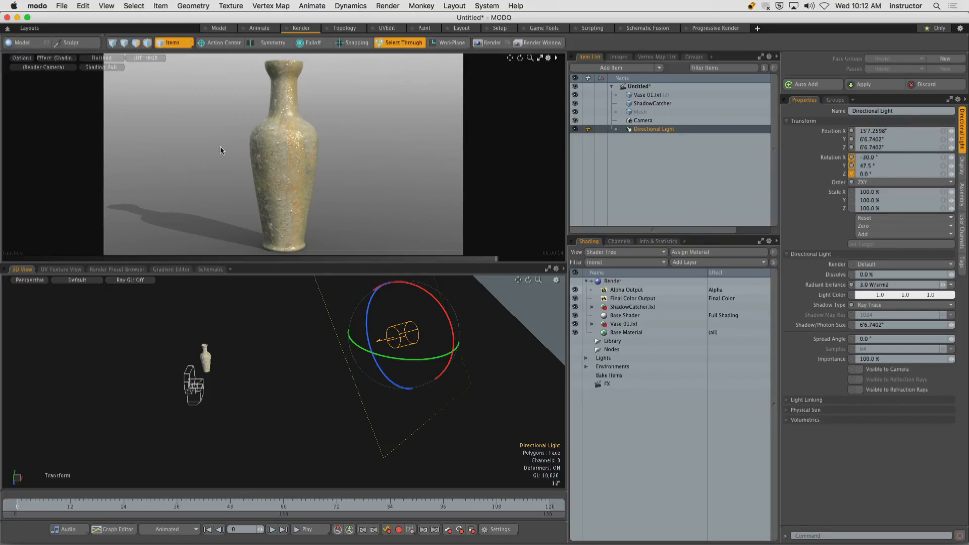
key("space")
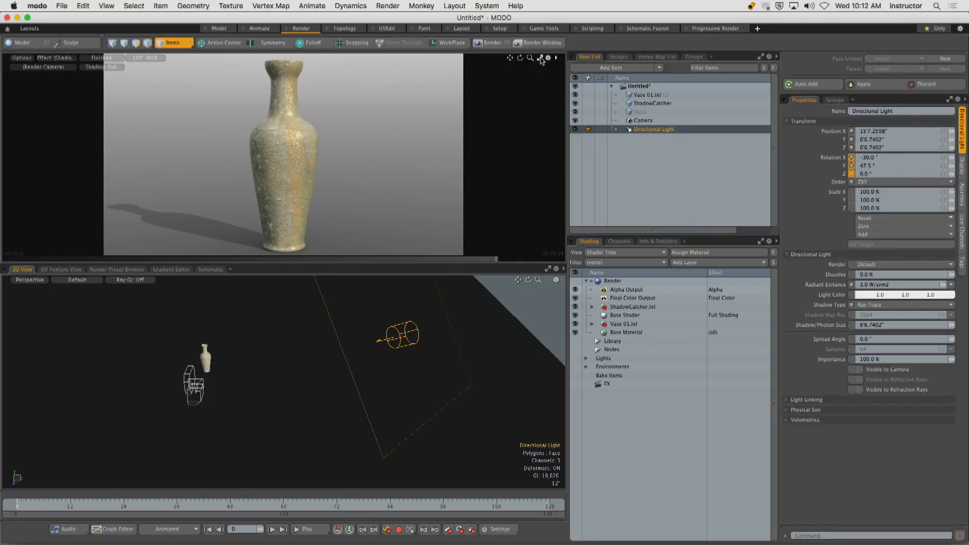
left_click(540, 59)
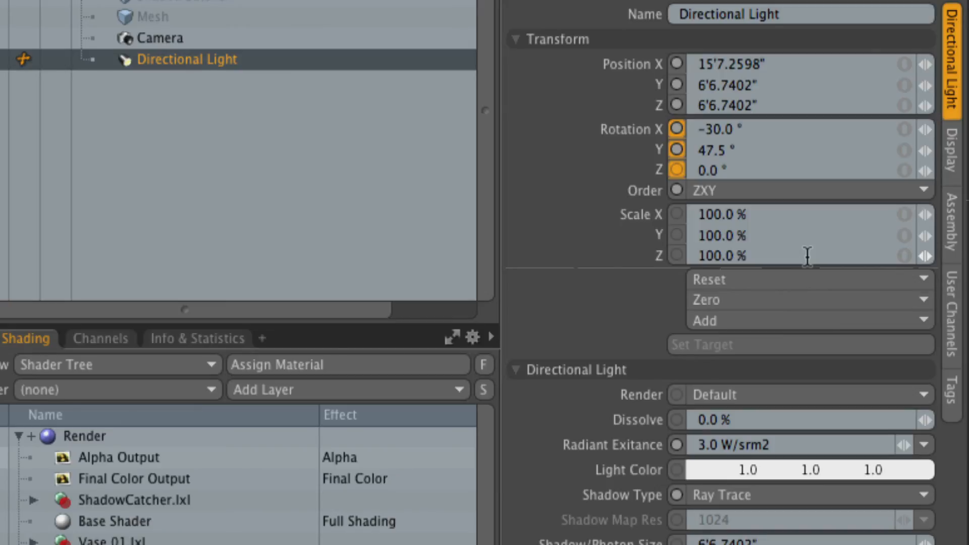
Collapse the directional light's transform settings and set its spread angle to 3°.
left_click(549, 38)
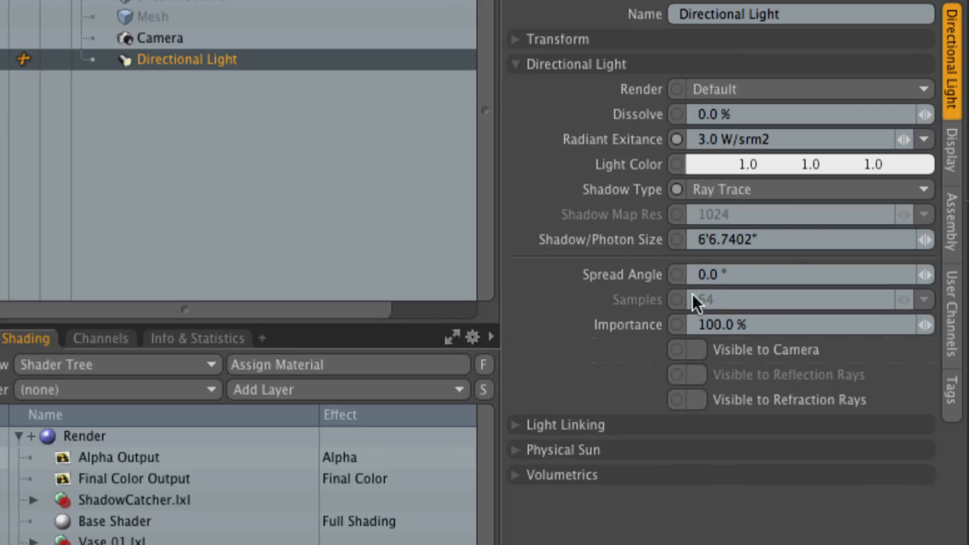
left_click(739, 275)
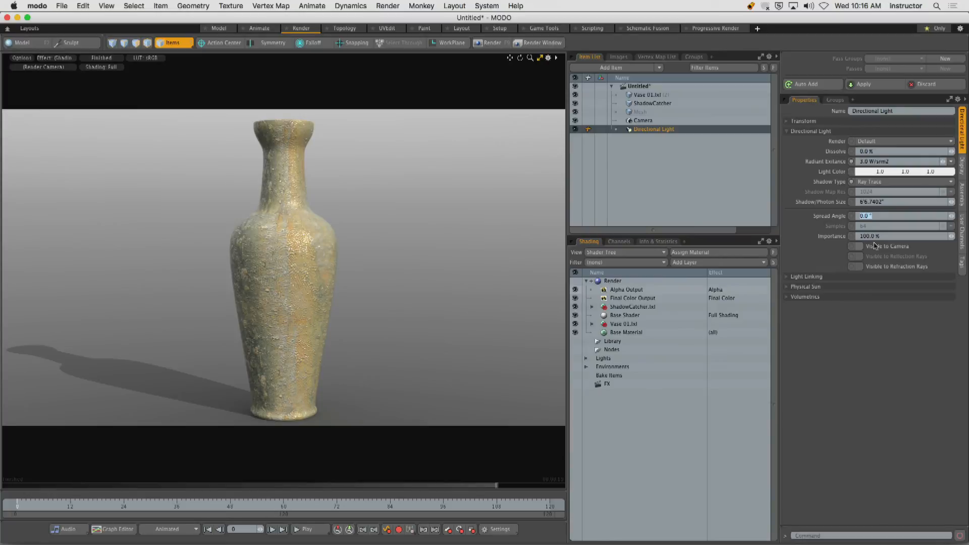
type("3")
key("Return")
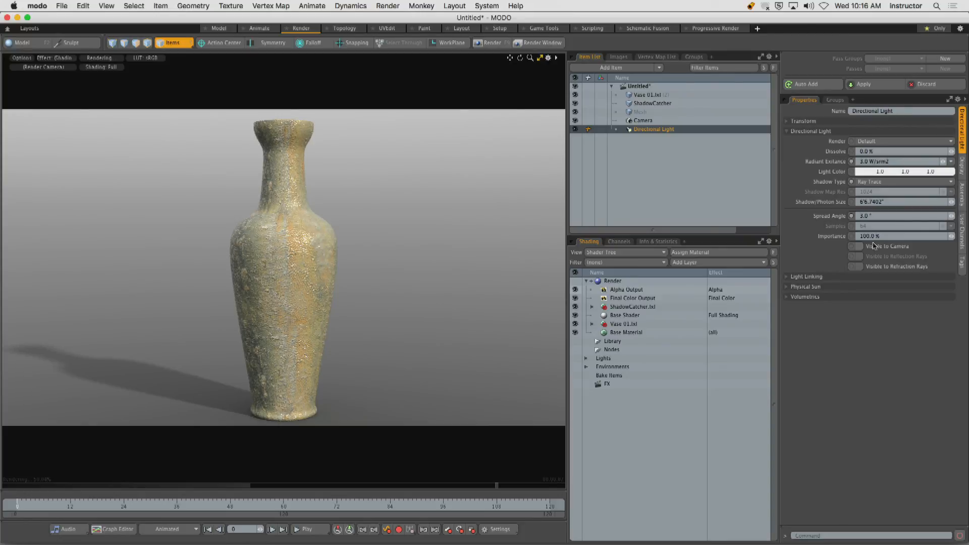
left_click_drag(53, 223, 51, 295)
left_click_drag(91, 237, 96, 314)
left_click_drag(139, 277, 106, 332)
mouse_move(21, 411)
left_mouse_down()
mouse_move(33, 376)
mouse_move(58, 385)
left_mouse_up()
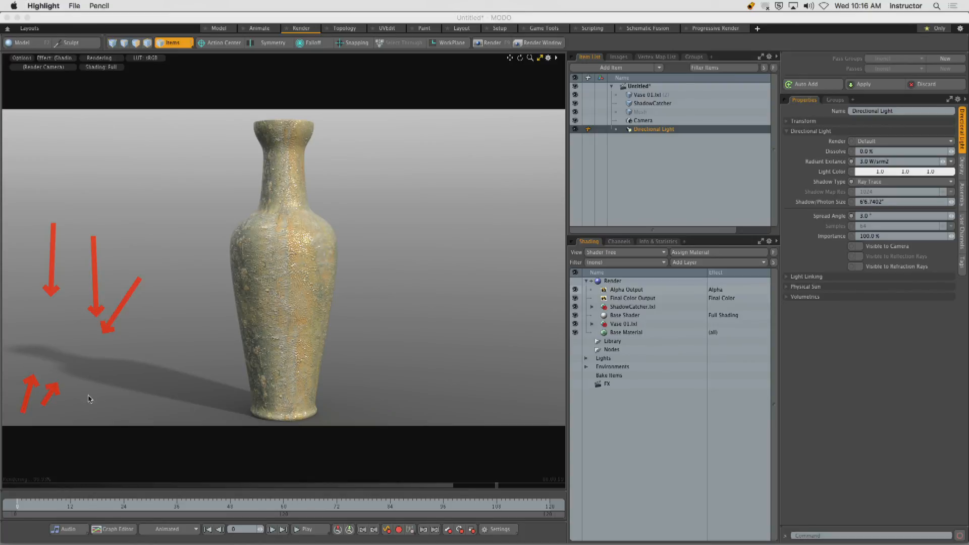
mouse_move(75, 387)
left_mouse_down()
mouse_move(186, 420)
mouse_move(211, 424)
mouse_move(224, 410)
mouse_move(242, 419)
left_mouse_up()
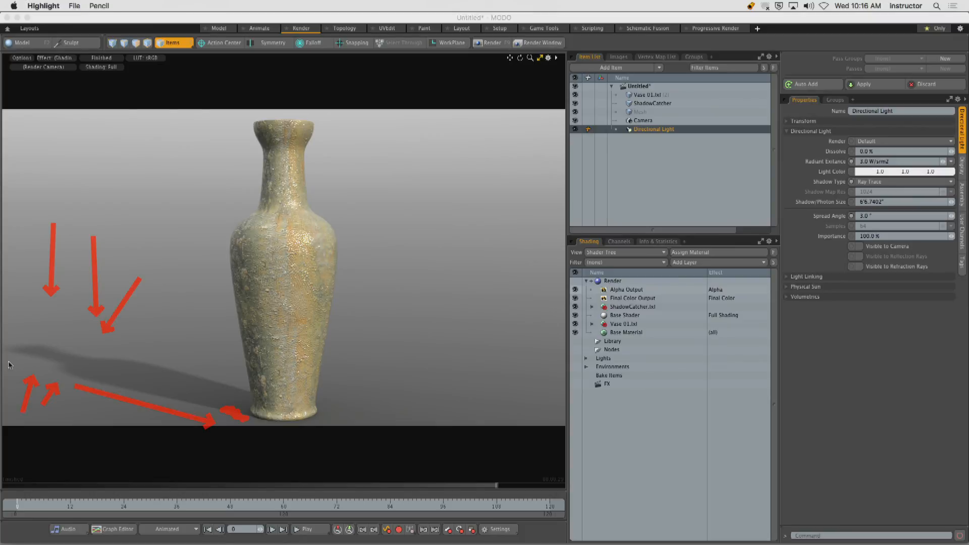
key("Escape")
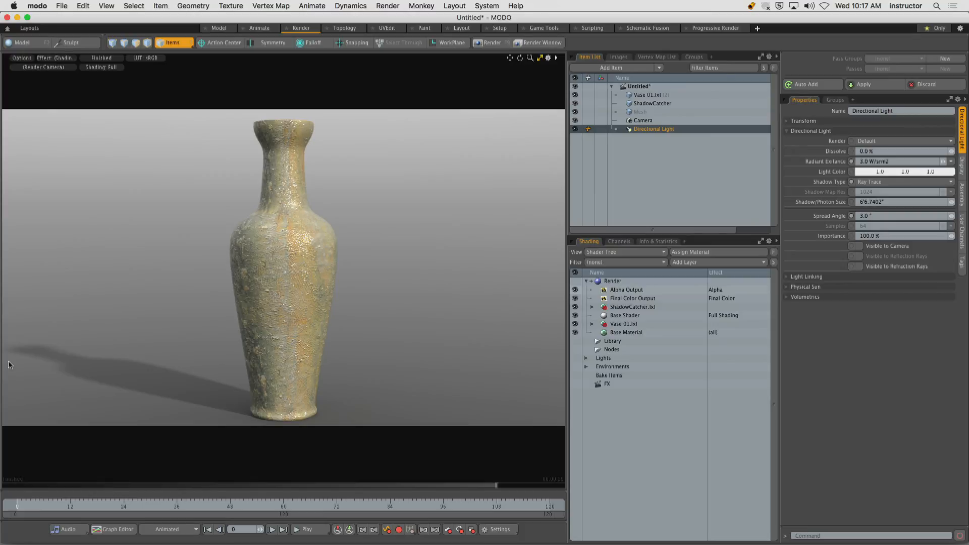
Try a spread angle of 15° on the directional light and restore it to 3°.
left_click(863, 216)
type("15")
key("Return")
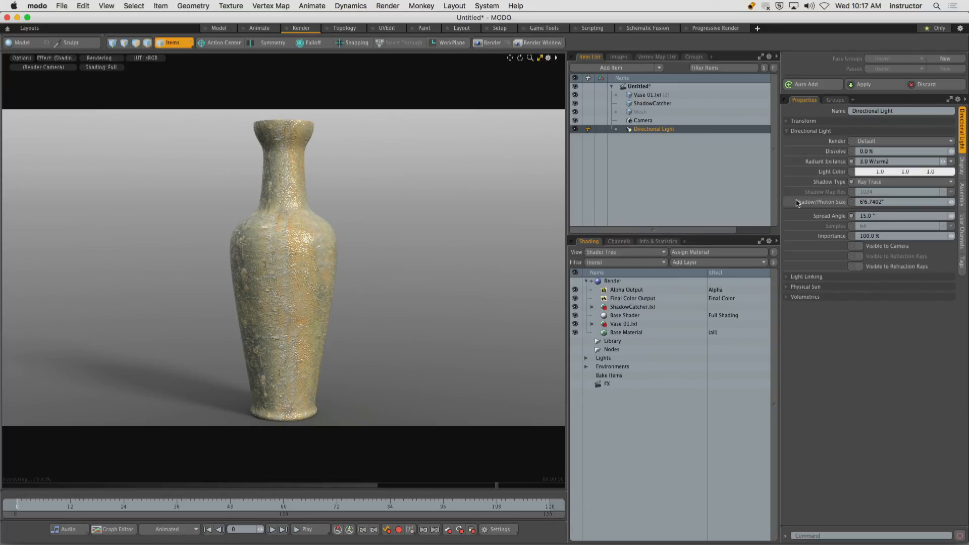
left_click_drag(881, 217, 800, 211)
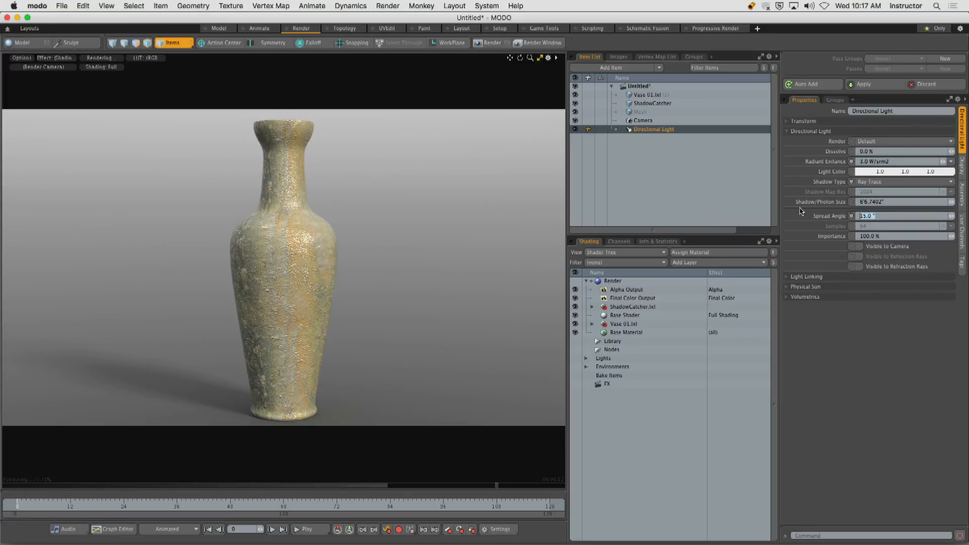
type("3")
key("Return")
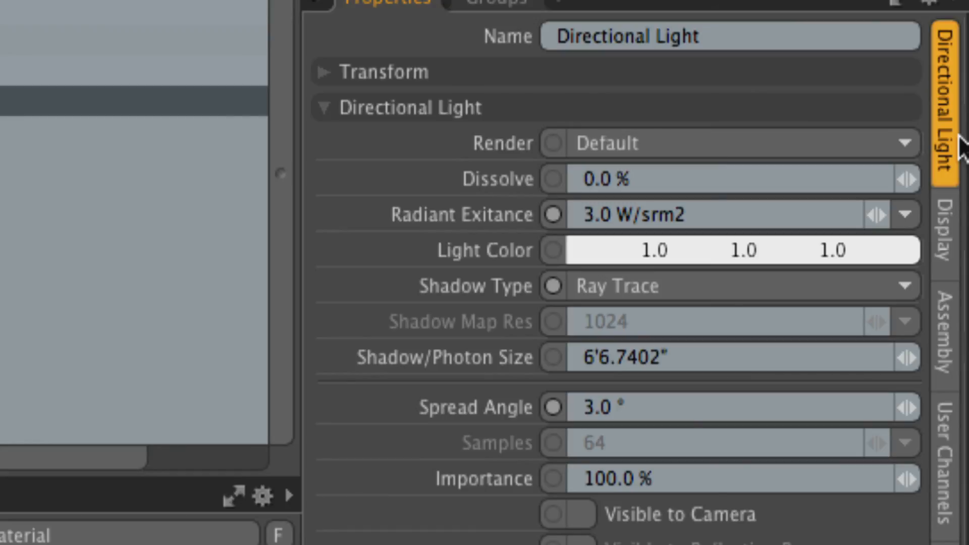
Lower the directional light's radiant exitance to 1.0 W/srm2 and further to 0.5 W/srm2.
double_click(701, 216)
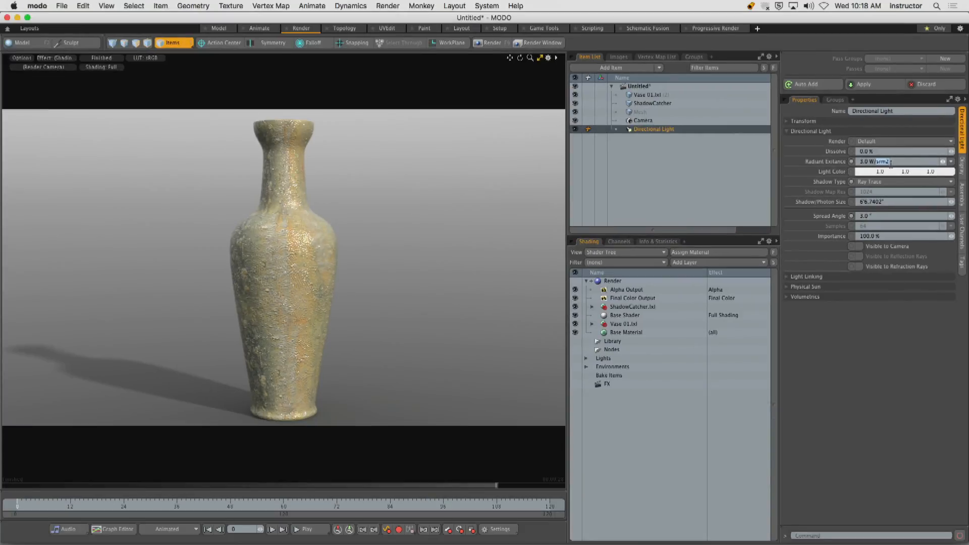
left_click_drag(795, 222, 708, 224)
type("1")
key("Return")
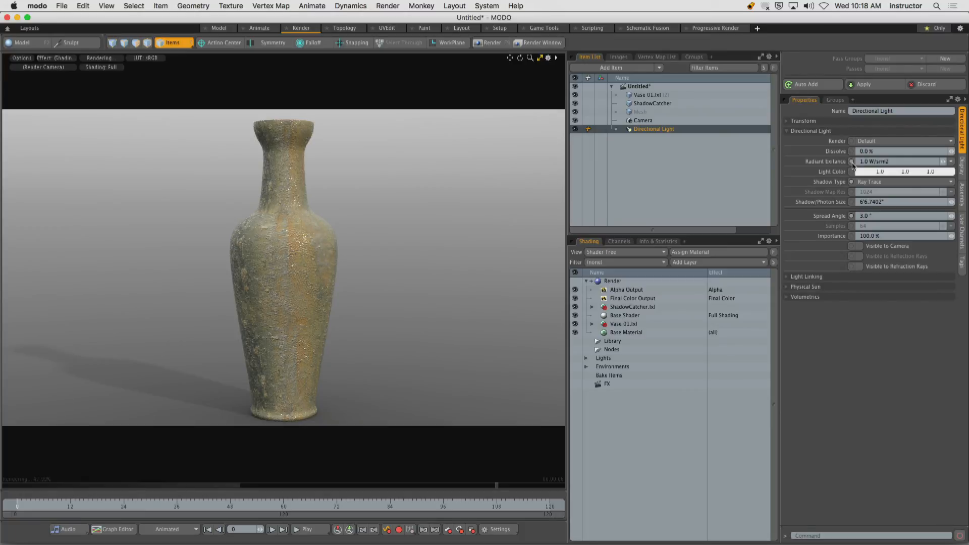
left_click(900, 162)
type("0.5")
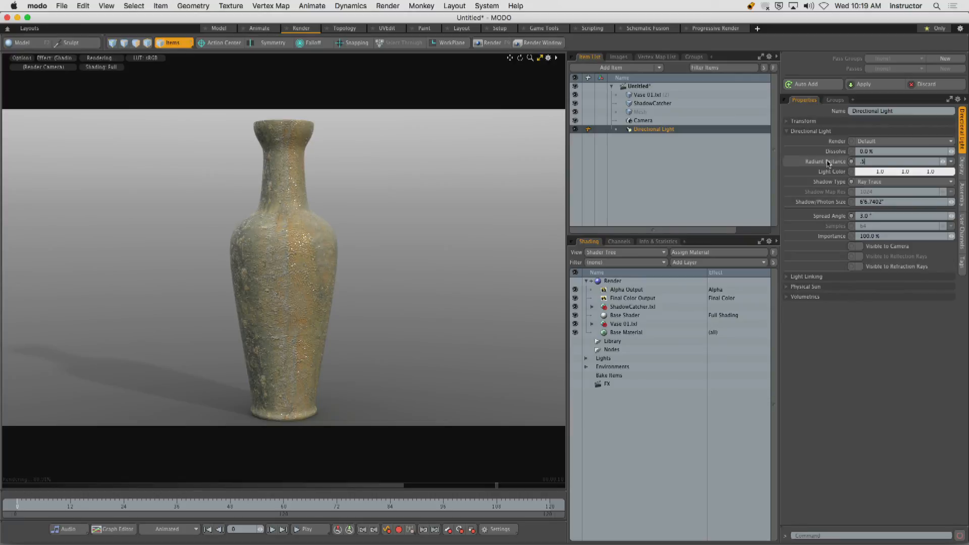
key("Return")
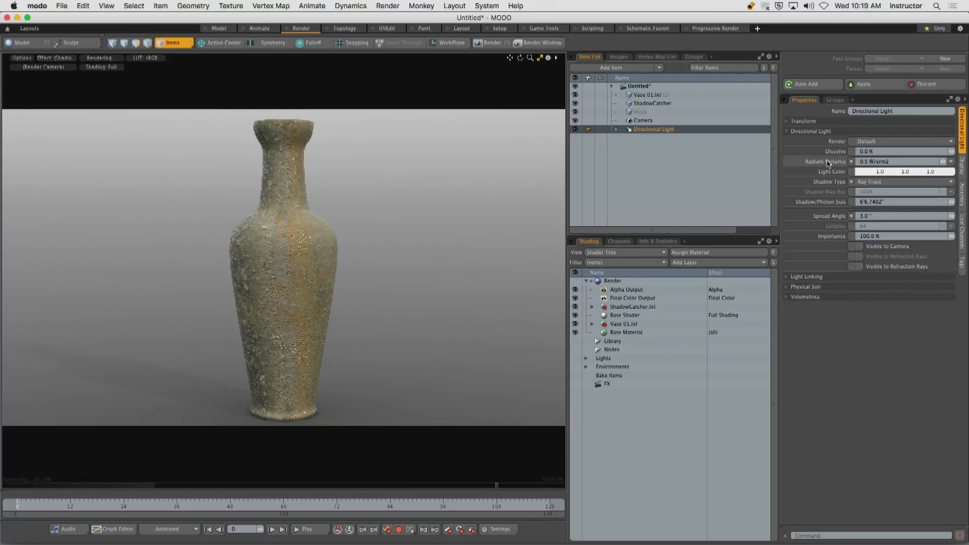
Turn the directional light off with a radiant exitance of 0 and restore it to 3 W/srm2.
left_click(894, 161)
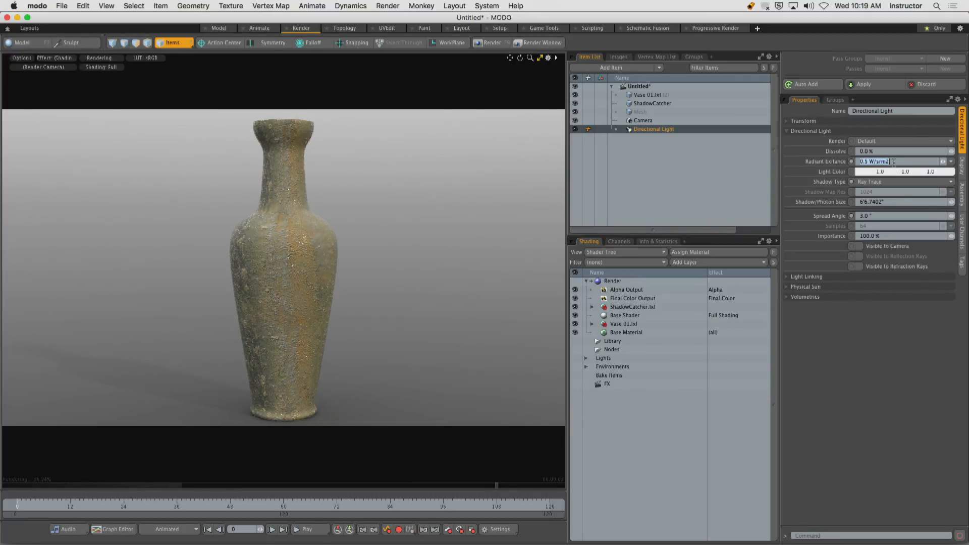
type("0")
key("Return")
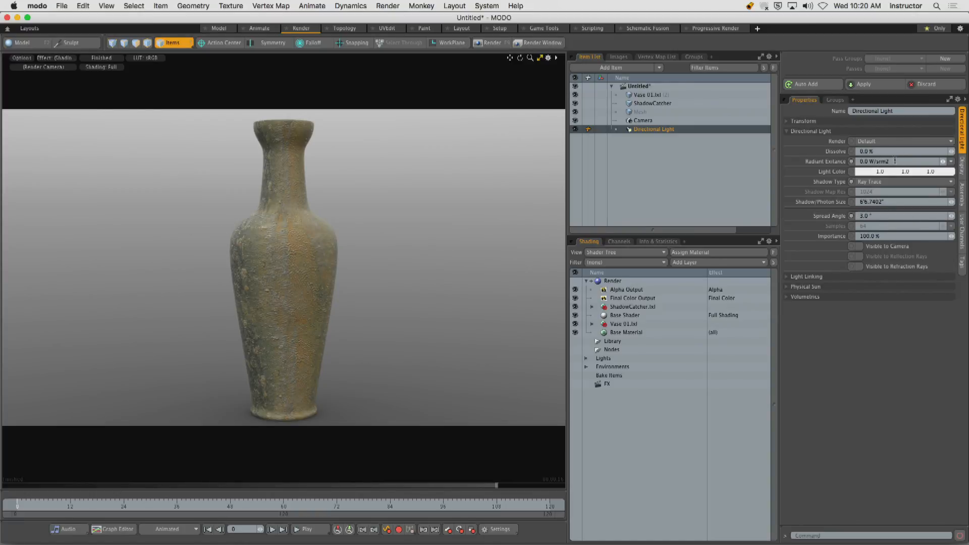
left_click(823, 164)
type("3")
key("Return")
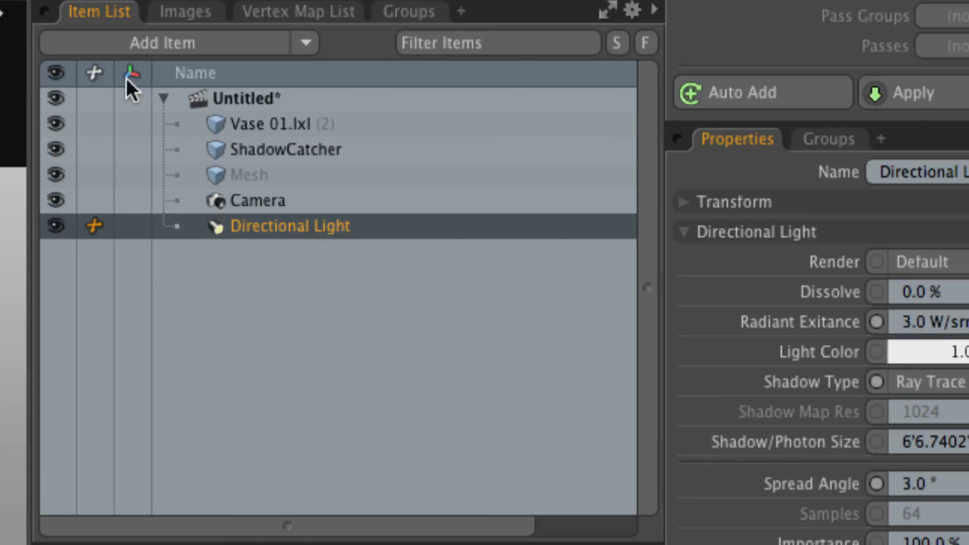
left_click(309, 51)
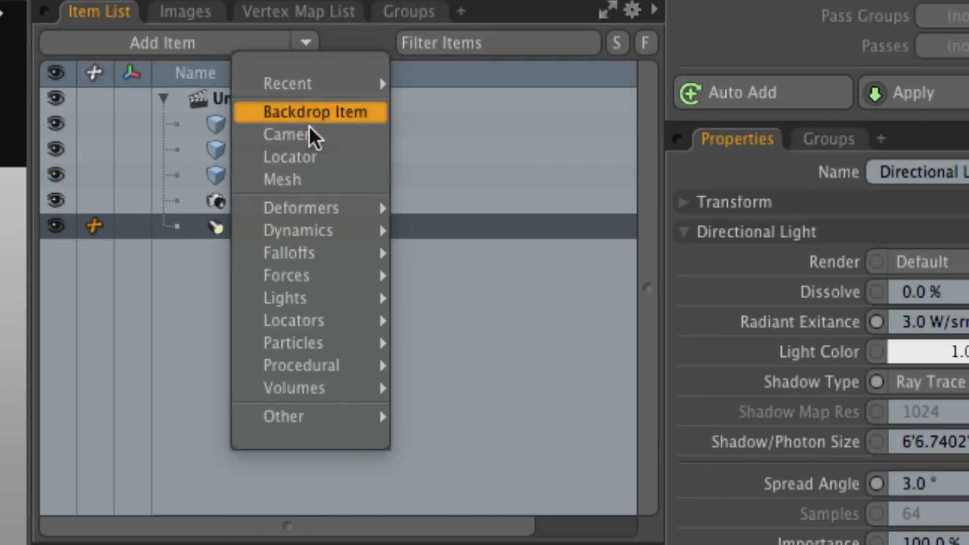
mouse_move(316, 303)
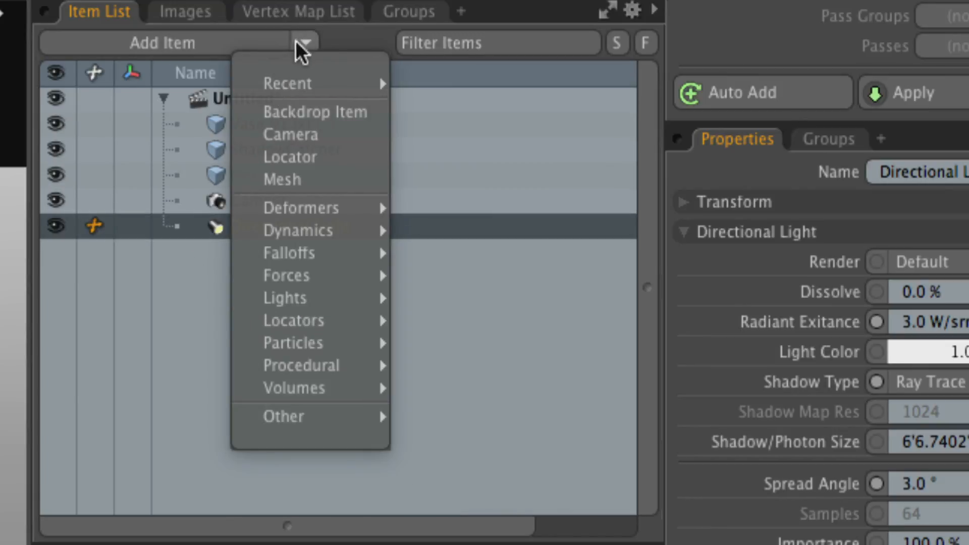
left_click(168, 321)
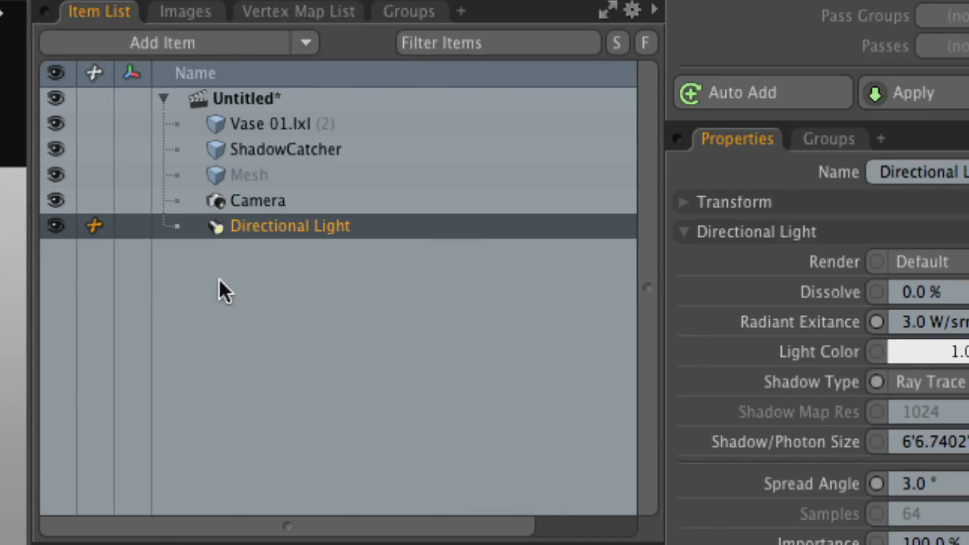
Change the directional light's type to Point Light.
right_click(266, 227)
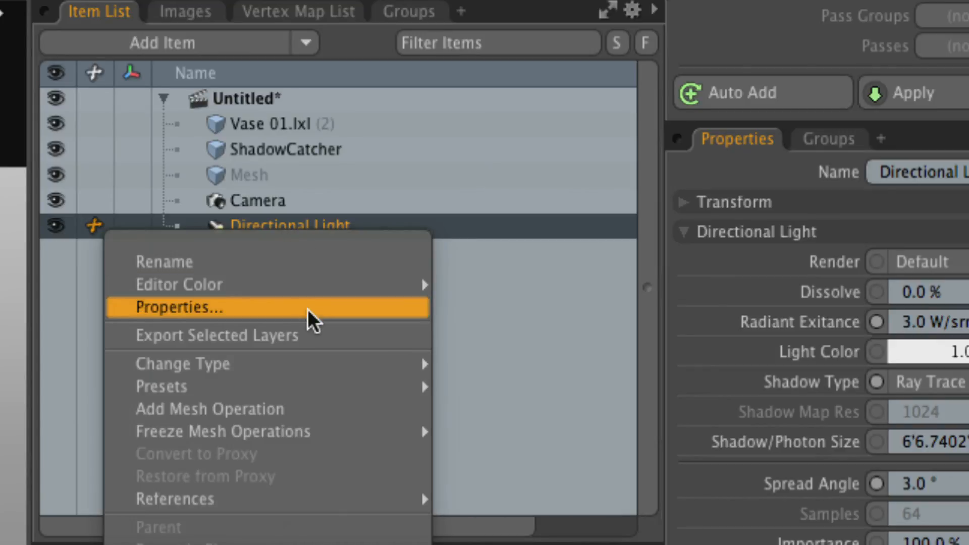
mouse_move(301, 365)
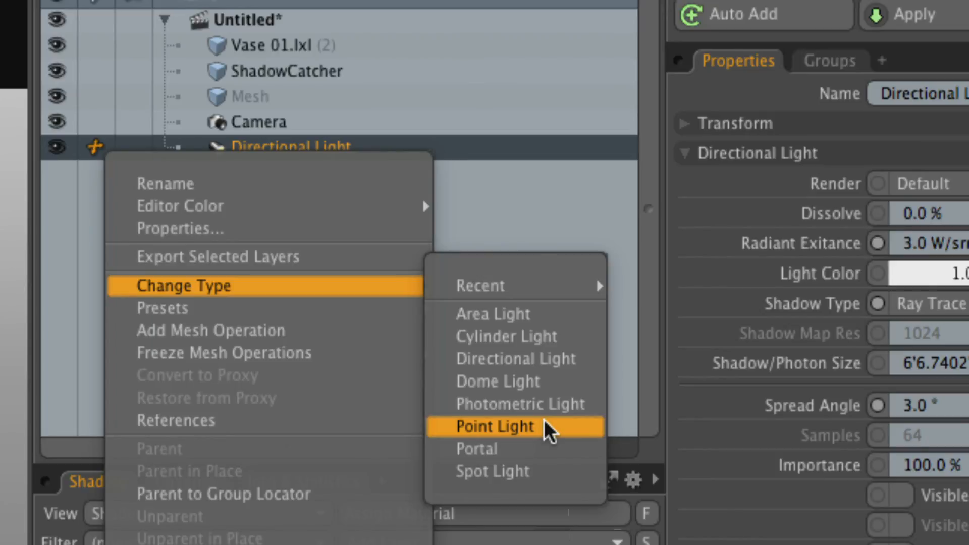
left_click(544, 427)
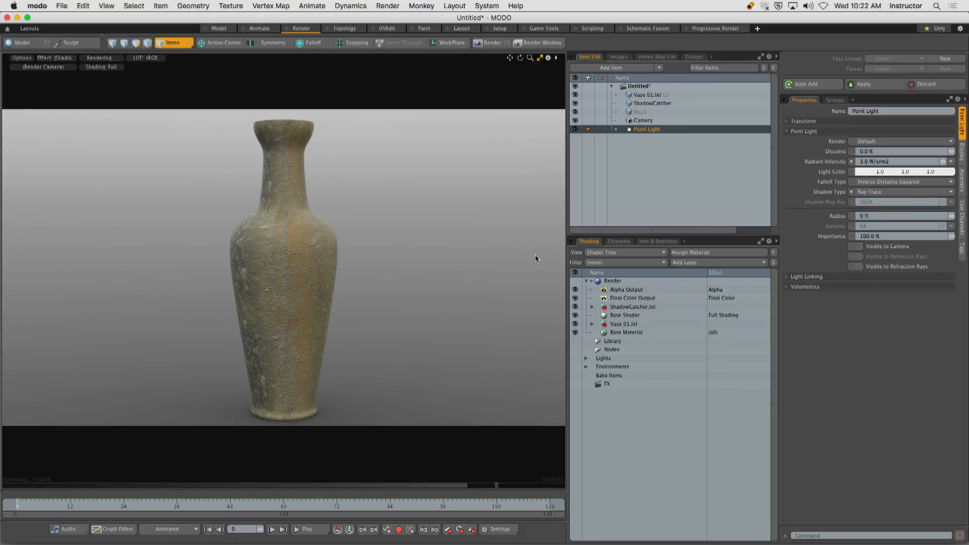
Restore the split layout, move the point light close to the vase, and resume the render preview.
left_click(540, 57)
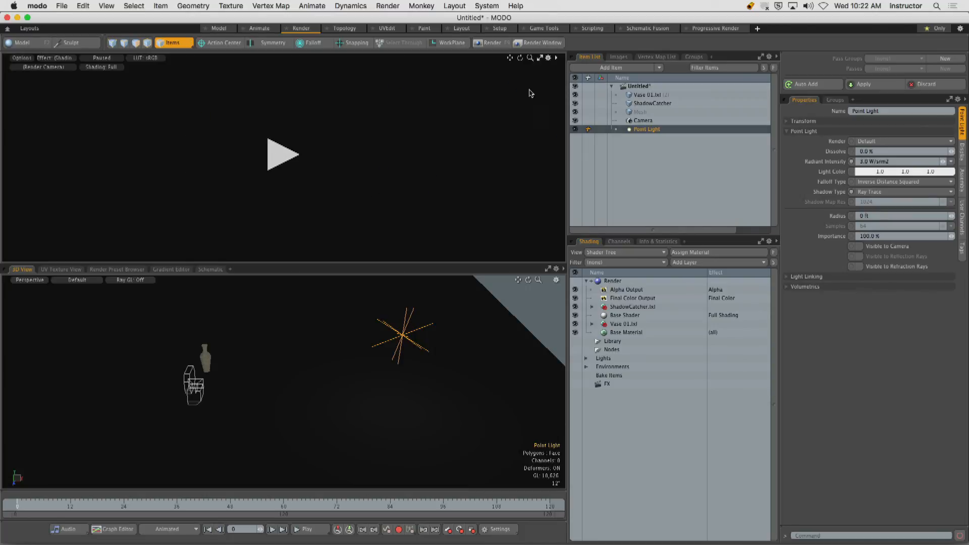
left_click_drag(337, 342, 331, 385, "alt")
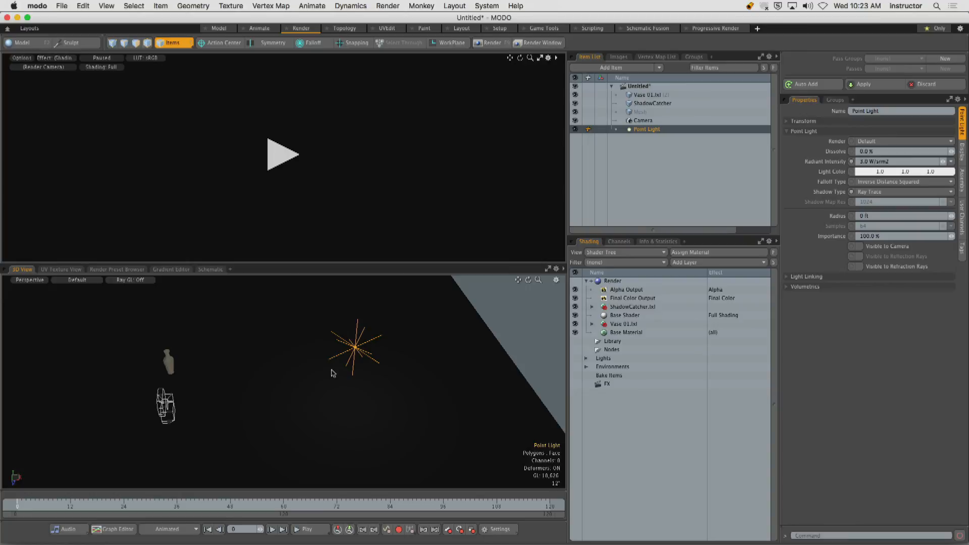
key("y")
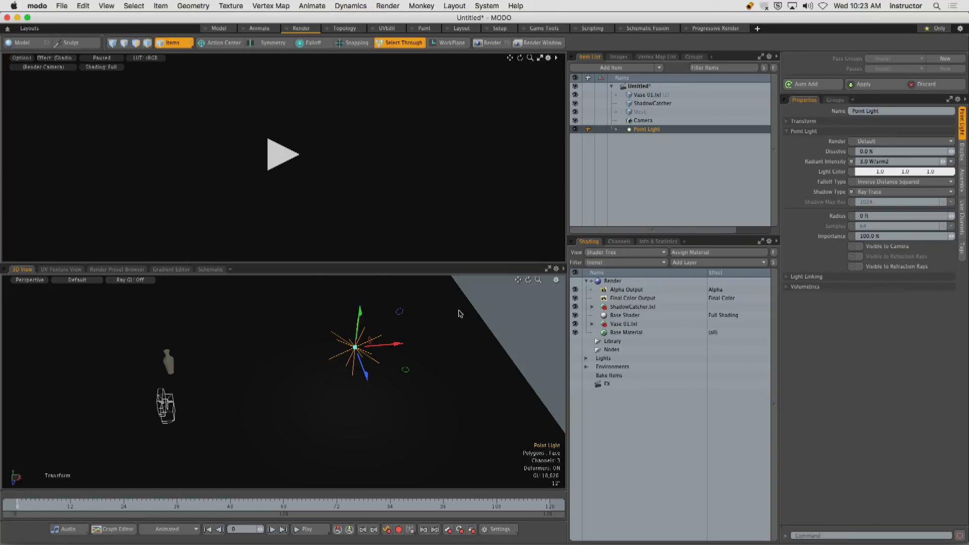
left_click_drag(387, 330, 276, 353, "alt")
left_click_drag(238, 401, 319, 298)
scroll(211, 338, "up", 5)
left_click_drag(297, 362, 245, 326, "ctrl+alt")
left_click_drag(370, 320, 245, 371)
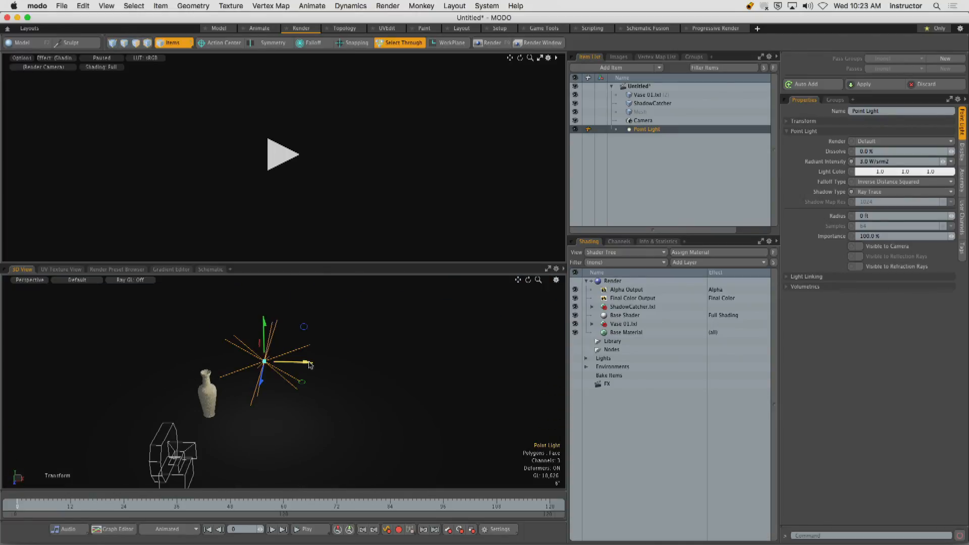
left_click_drag(306, 362, 286, 362)
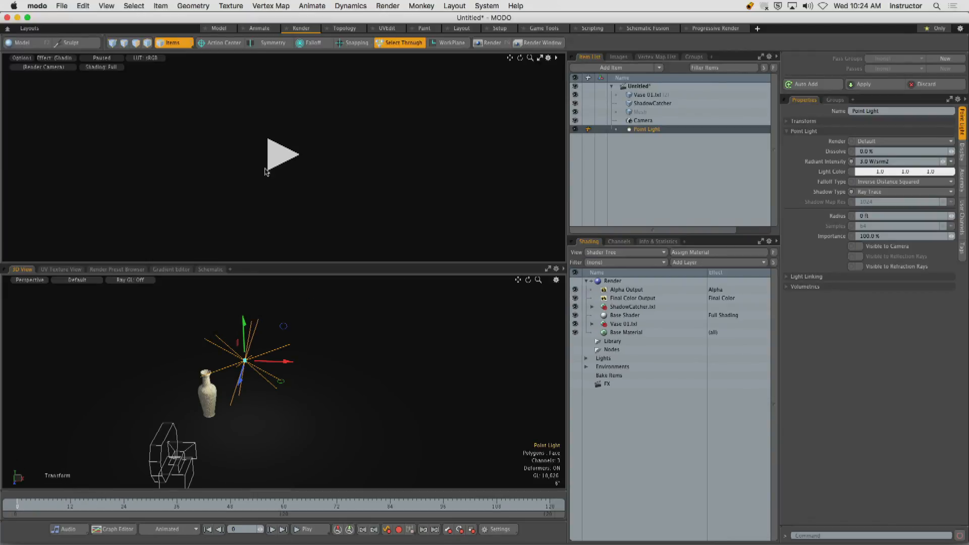
left_click(268, 169)
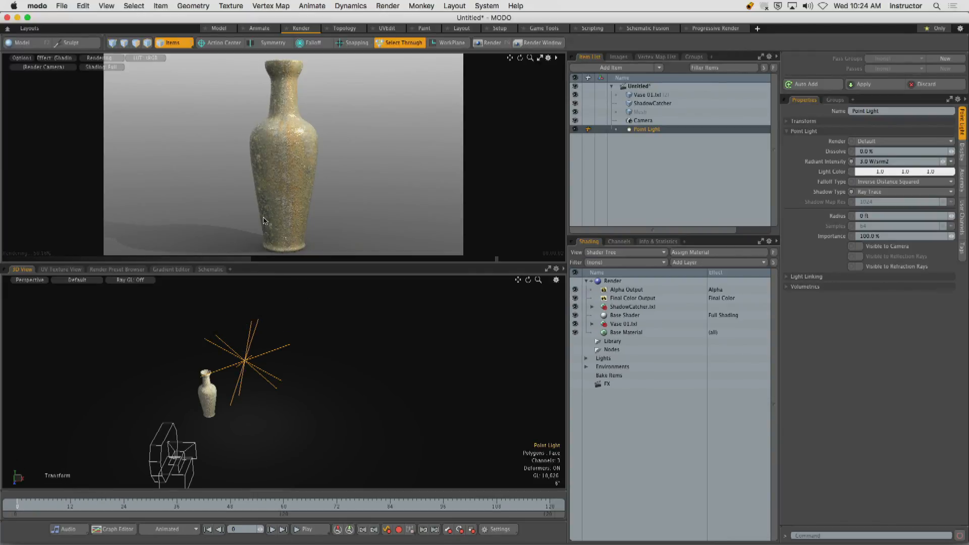
Move the point light along the X axis past the vase to its opposite side.
left_click_drag(260, 364, 318, 407, "alt")
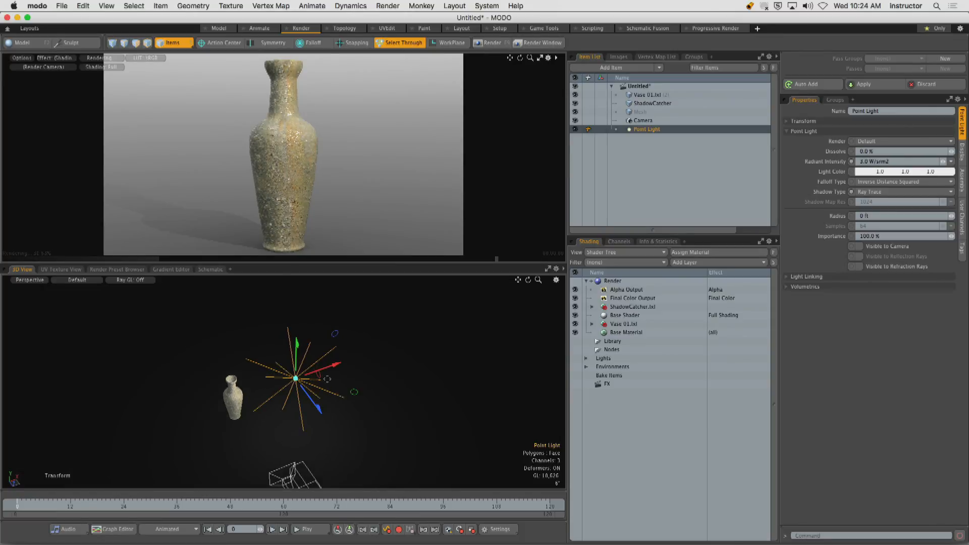
left_click_drag(334, 368, 327, 370)
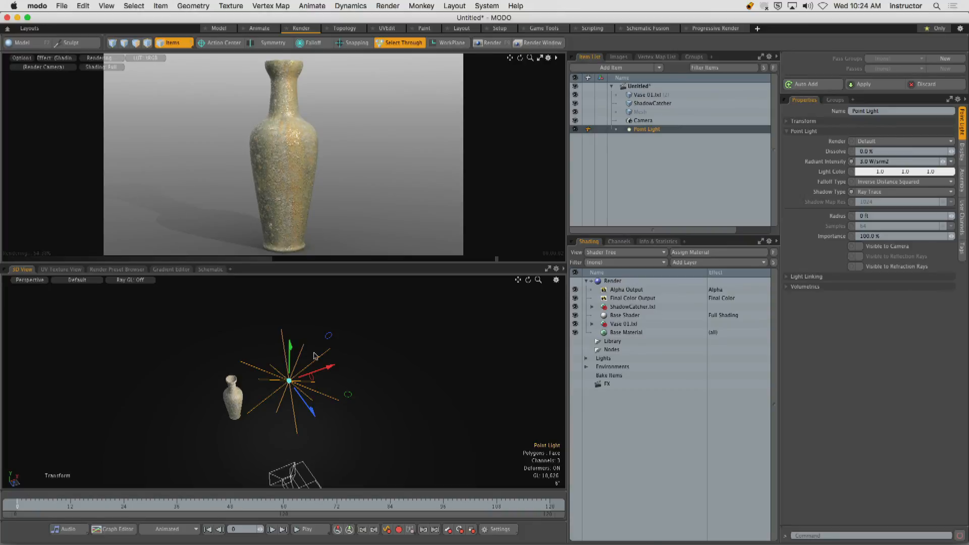
left_click_drag(330, 366, 245, 410)
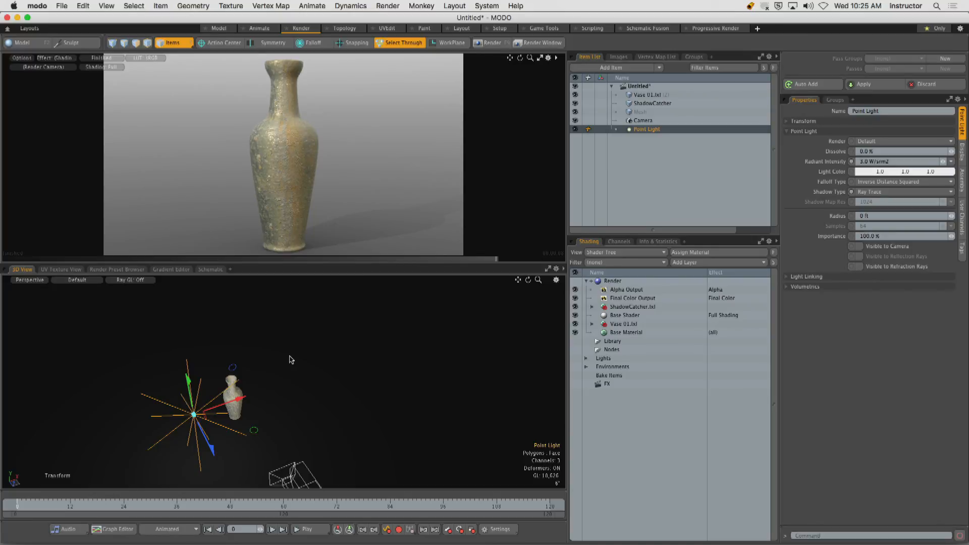
left_click_drag(277, 374, 298, 361, "alt")
left_click_drag(297, 361, 245, 366, "alt")
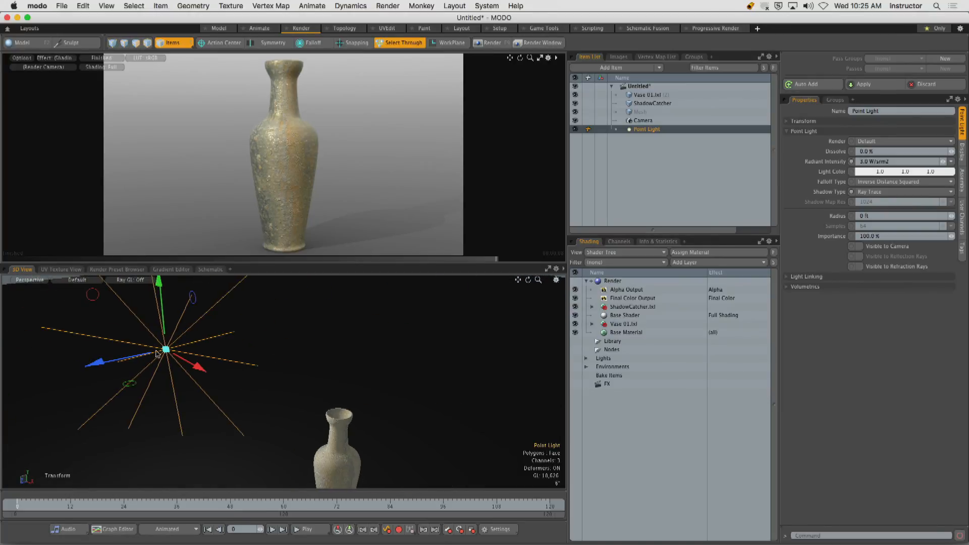
Lower the point light slightly and set its radius to 31.125".
left_click_drag(156, 354, 160, 387)
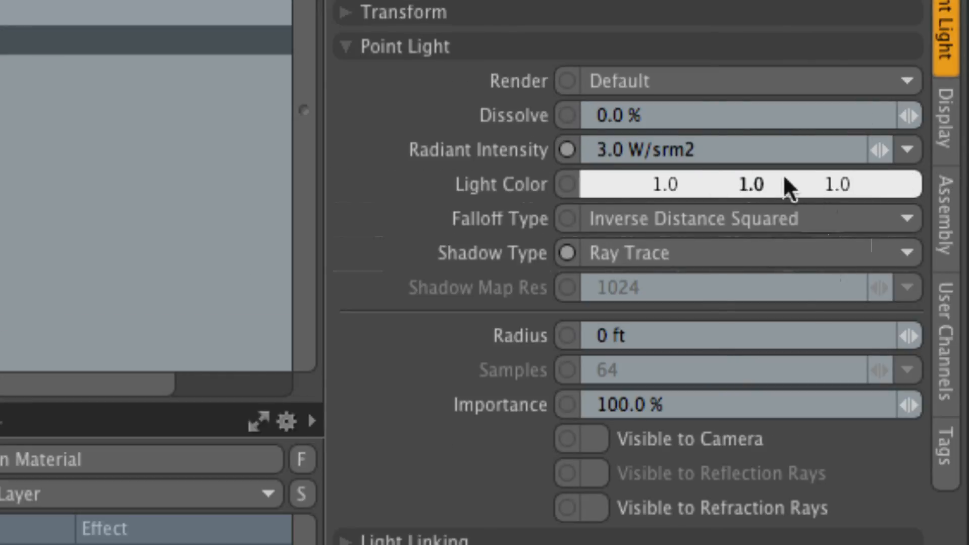
left_click_drag(690, 149, 584, 149)
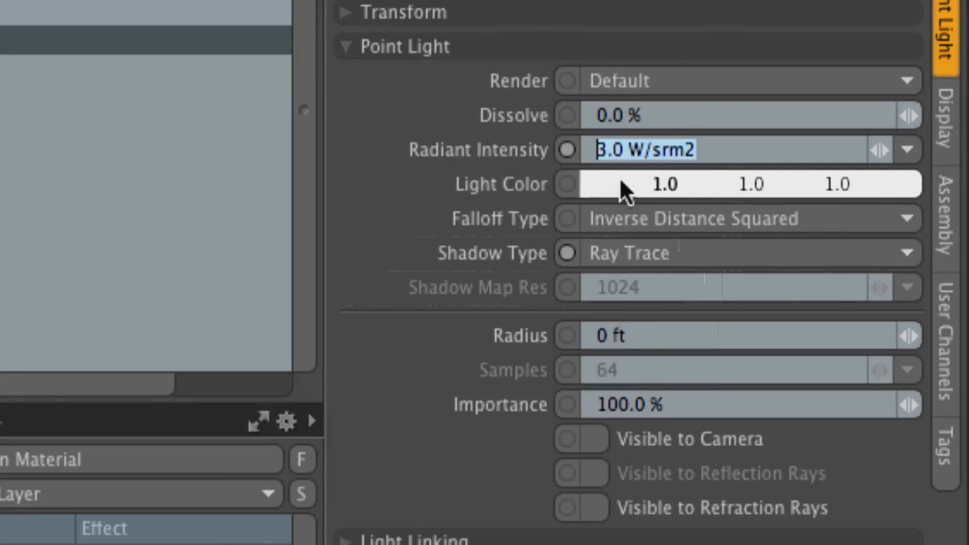
left_click_drag(656, 346, 571, 339)
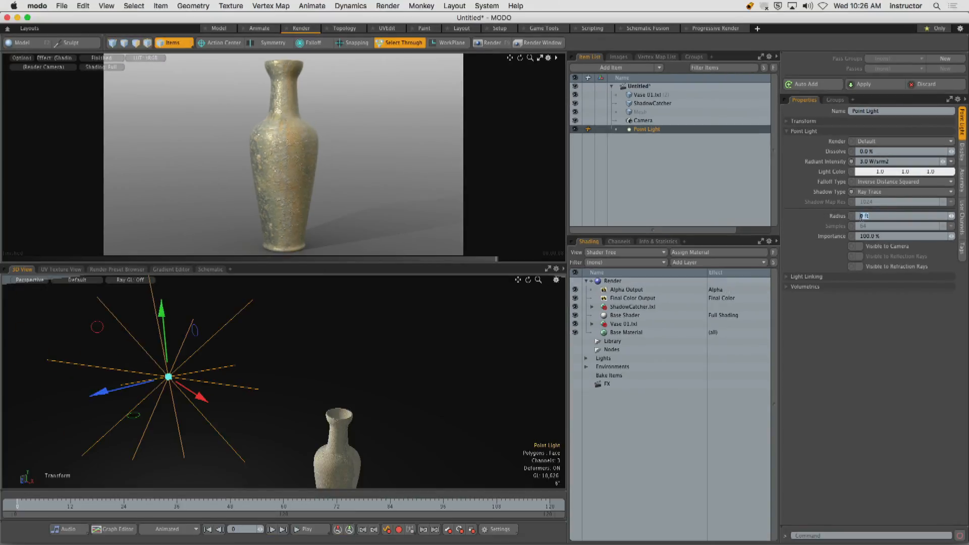
left_click_drag(950, 216, 963, 216)
mouse_move(290, 347)
left_mouse_down("alt")
mouse_move(313, 344)
mouse_move(305, 355)
left_mouse_up("alt")
scroll(299, 342, "down", 5)
left_click_drag(309, 345, 229, 361, "alt")
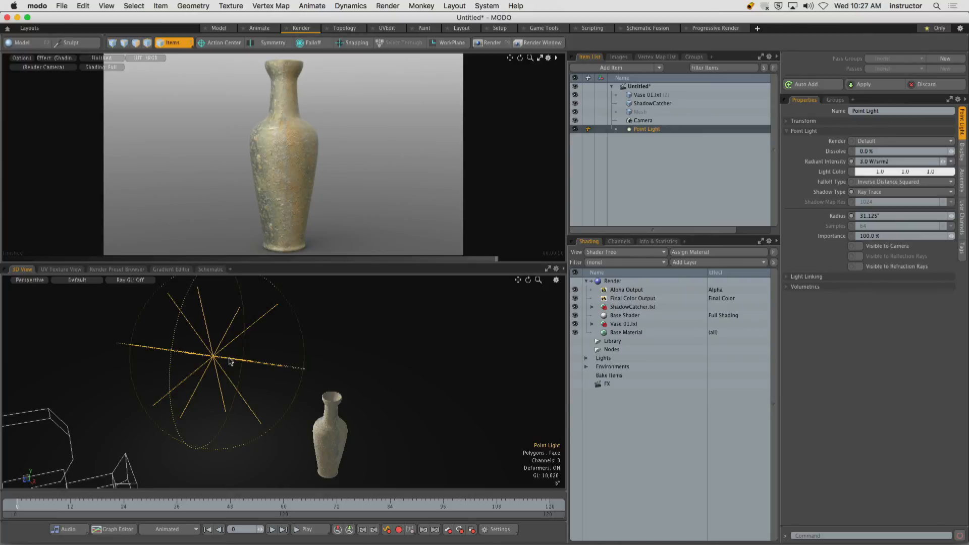
Transform the enlarged point light along its Z and X axes to bring it close to the vase.
left_click_drag(292, 355, 338, 328, "alt")
scroll(313, 361, "down", 3)
key("y")
scroll(346, 366, "up", 3)
left_click_drag(338, 328, 297, 353, "alt+shift")
left_click_drag(202, 324, 216, 317)
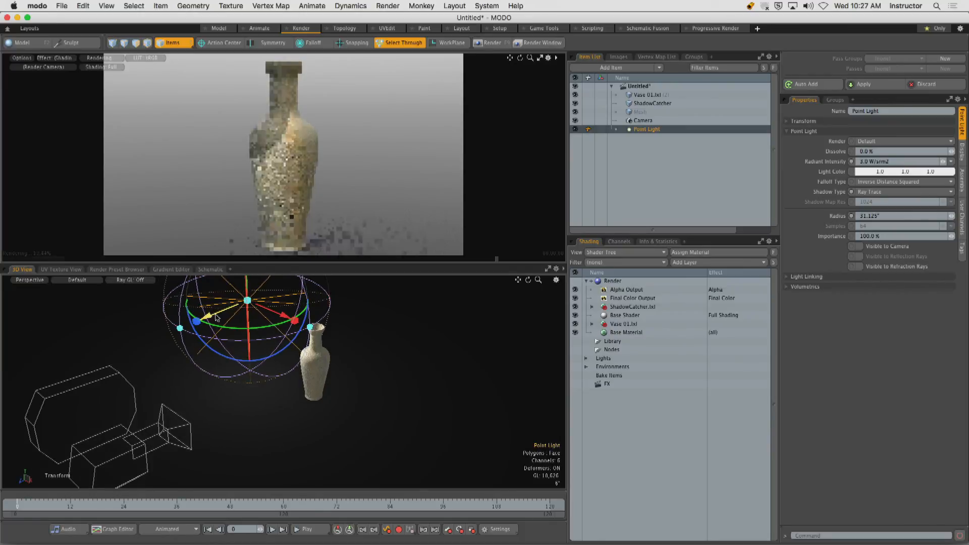
left_click_drag(292, 317, 309, 325)
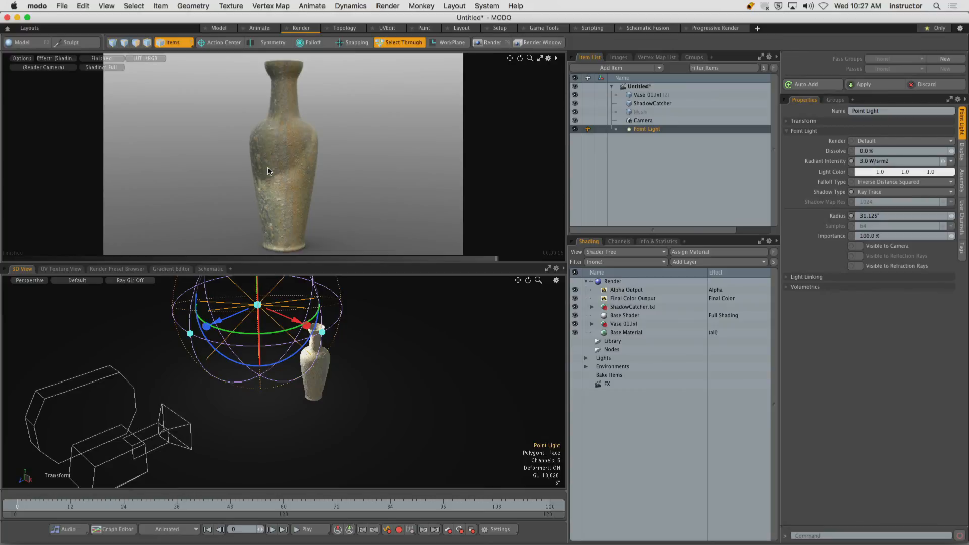
key("q")
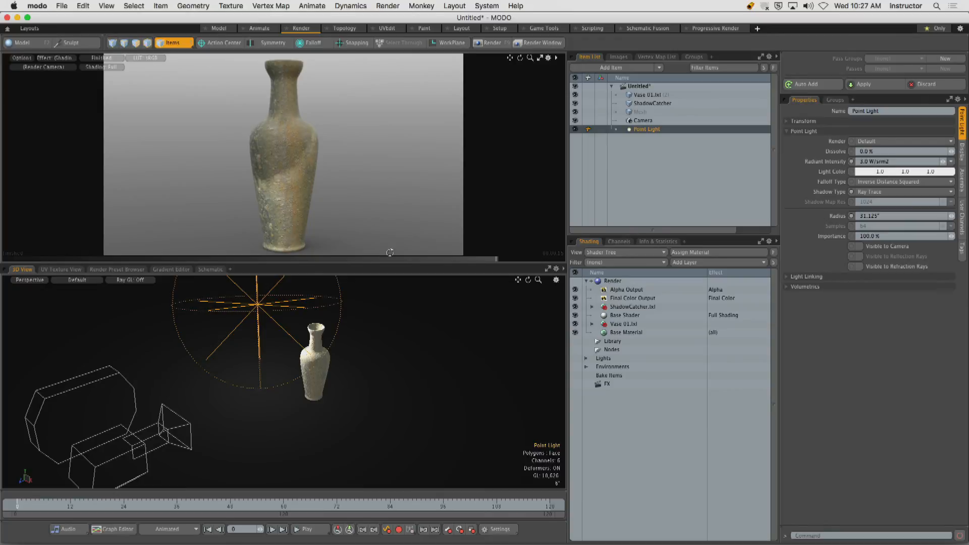
Change the point light's type to Spot Light.
left_click_drag(382, 323, 343, 347, "alt")
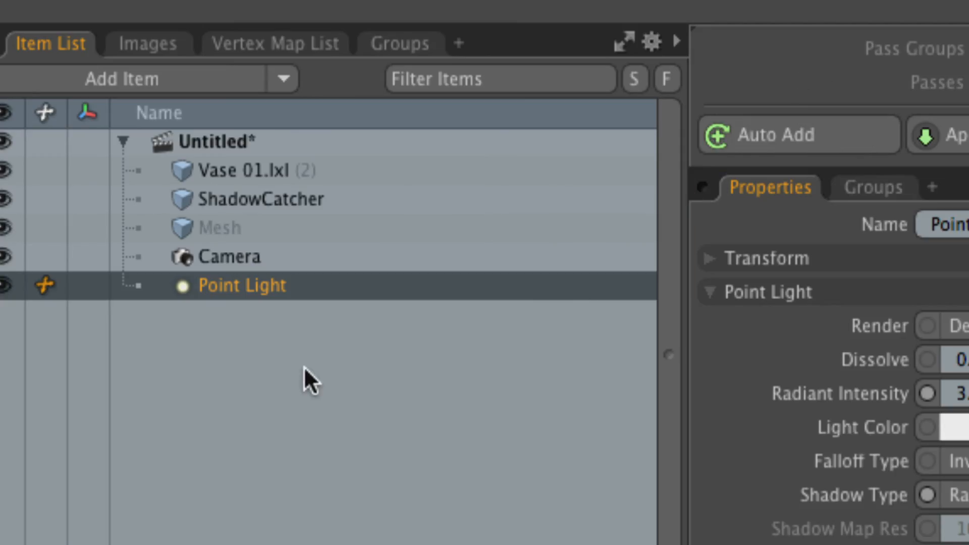
right_click(222, 285)
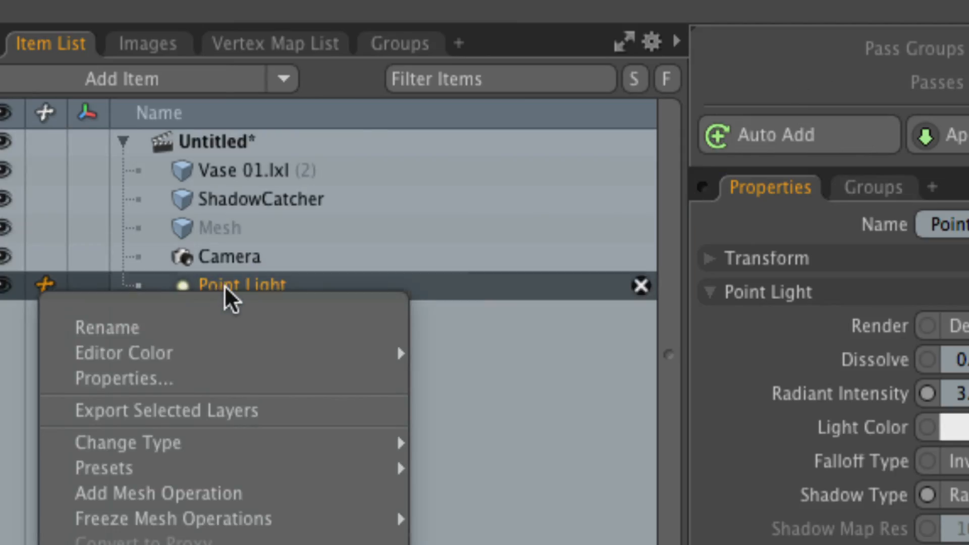
mouse_move(232, 353)
mouse_move(251, 444)
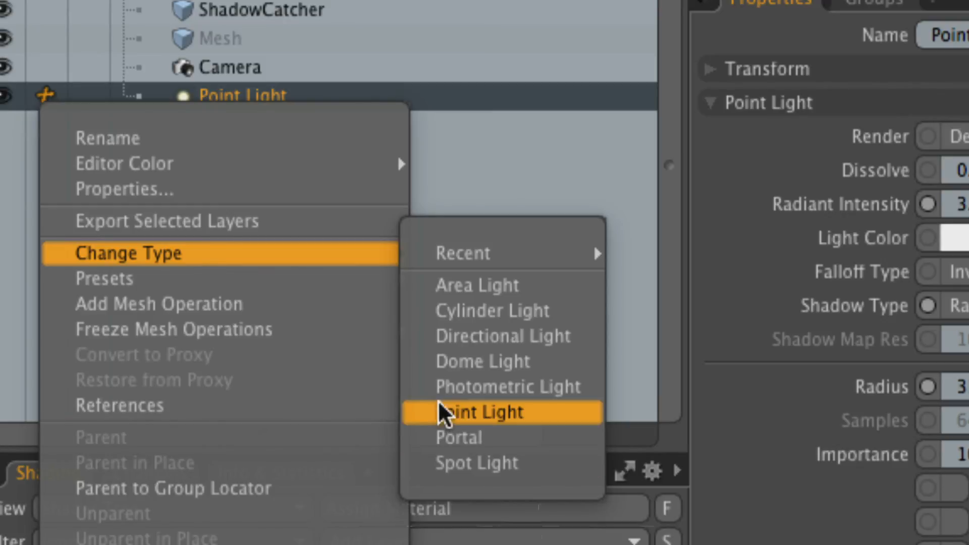
left_click(479, 461)
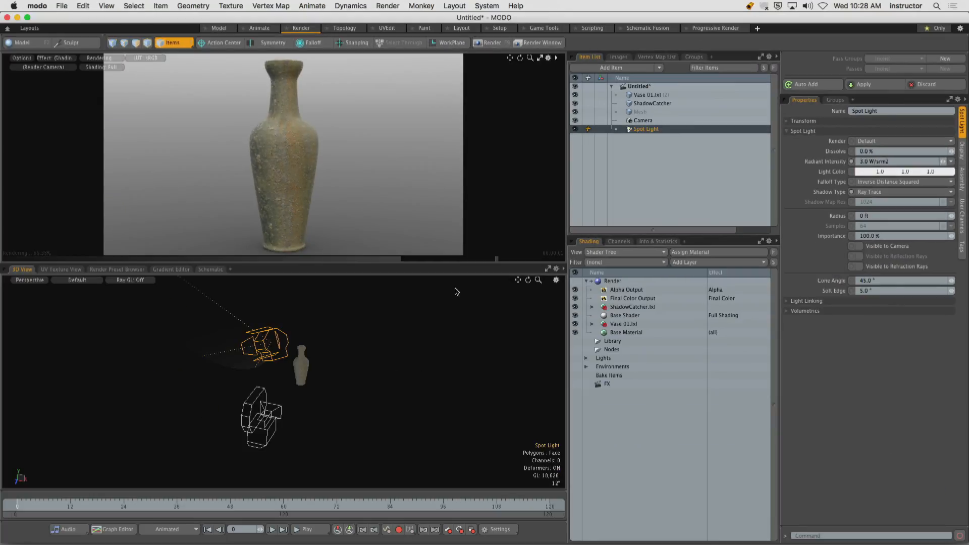
Move the spot light away from the vase along the Z axis.
left_click_drag(456, 292, 358, 347, "alt")
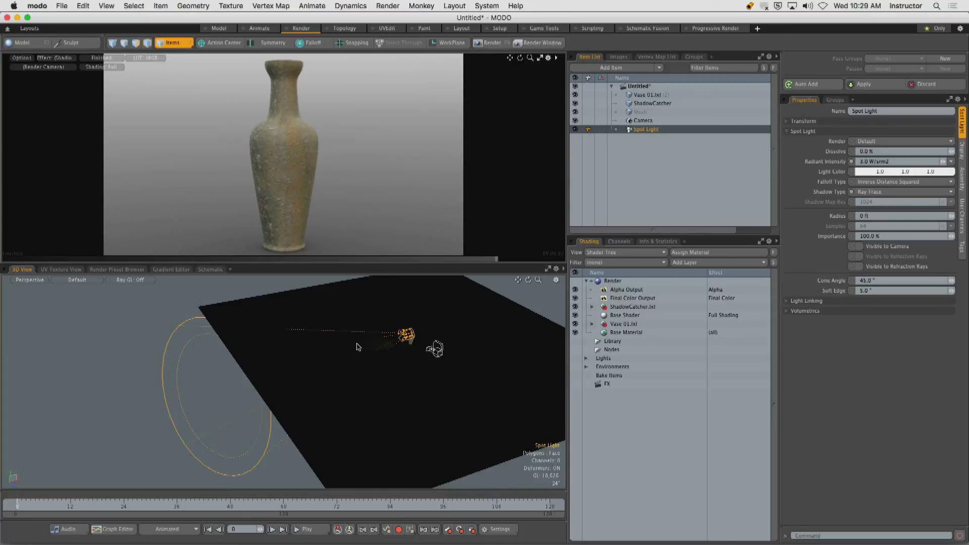
left_click_drag(406, 353, 337, 349, "alt")
key("y")
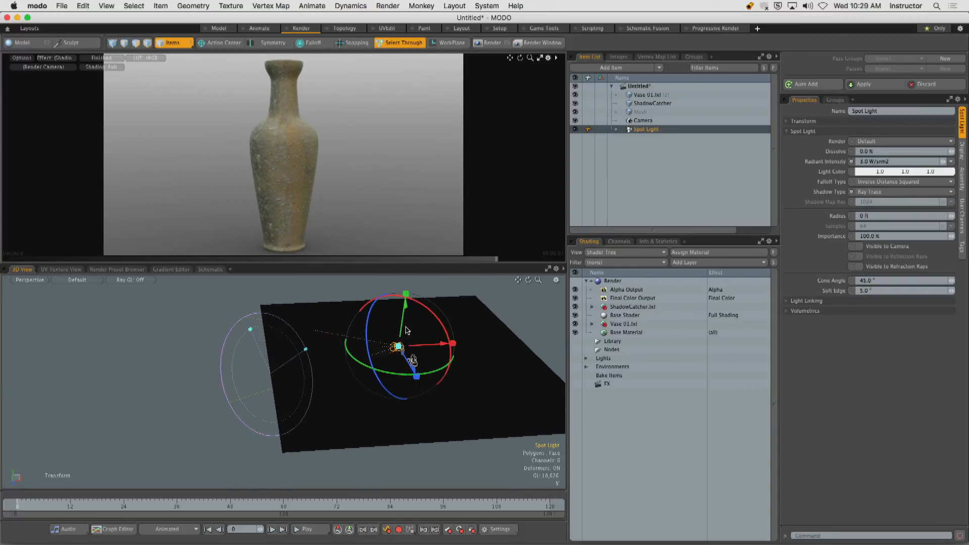
left_click_drag(405, 326, 369, 345)
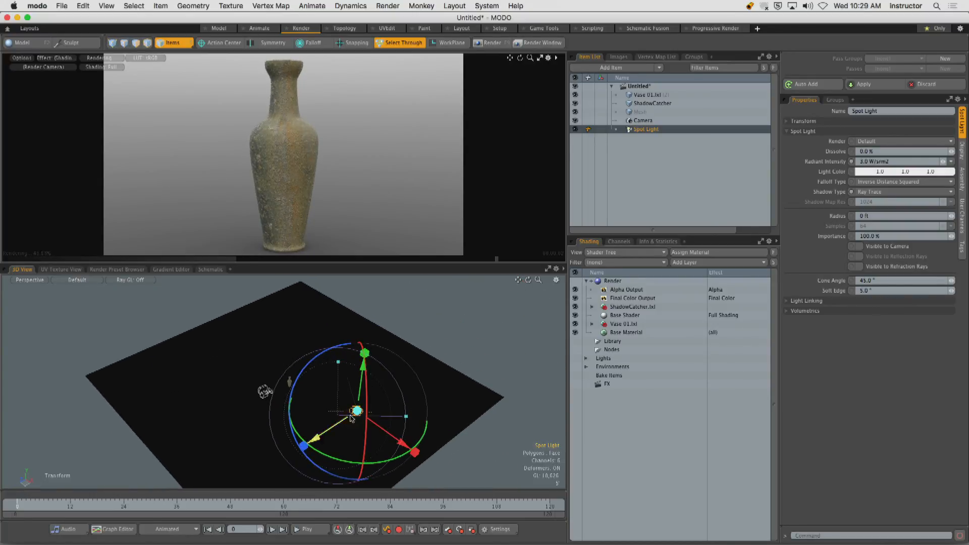
left_click_drag(335, 426, 325, 433)
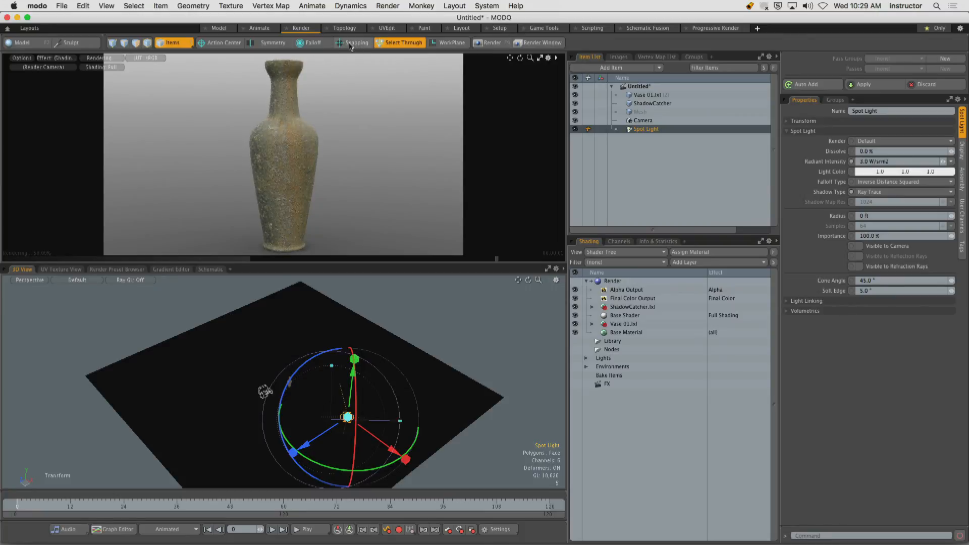
Set the Action Center to Selection and rotate the spot light to aim it downward toward the vase.
left_click(220, 42)
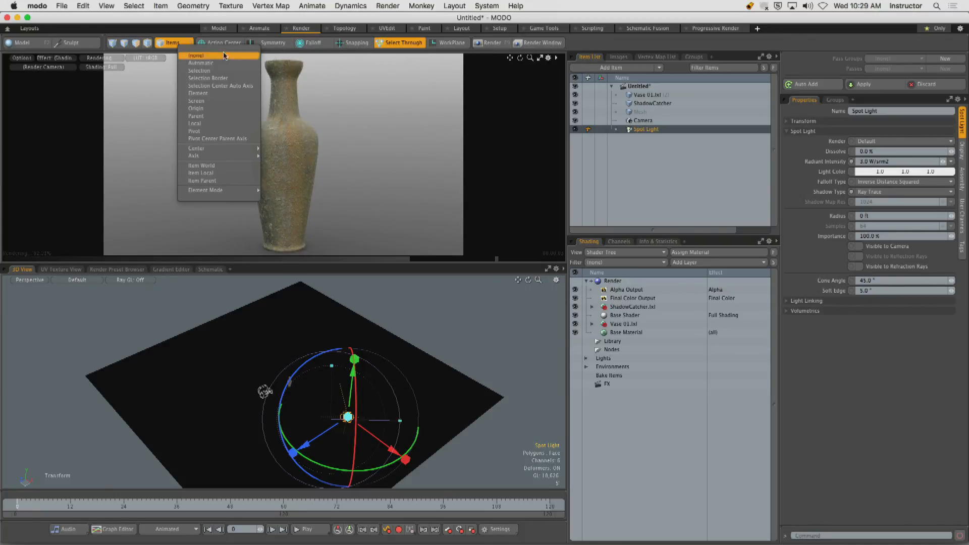
left_click(217, 71)
left_click_drag(298, 375, 351, 380, "alt")
left_click_drag(446, 378, 410, 384)
left_click(358, 372)
left_click_drag(340, 386, 313, 323, "alt")
left_click(390, 362)
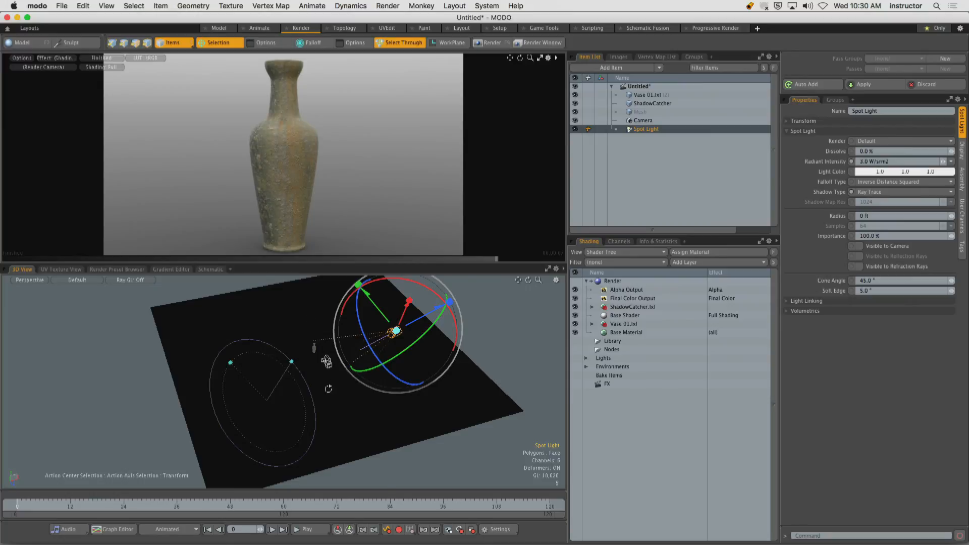
Widen the spot light's cone angle to about 69.8° and raise its soft edge to about 29.2°.
left_click_drag(328, 389, 239, 372, "alt")
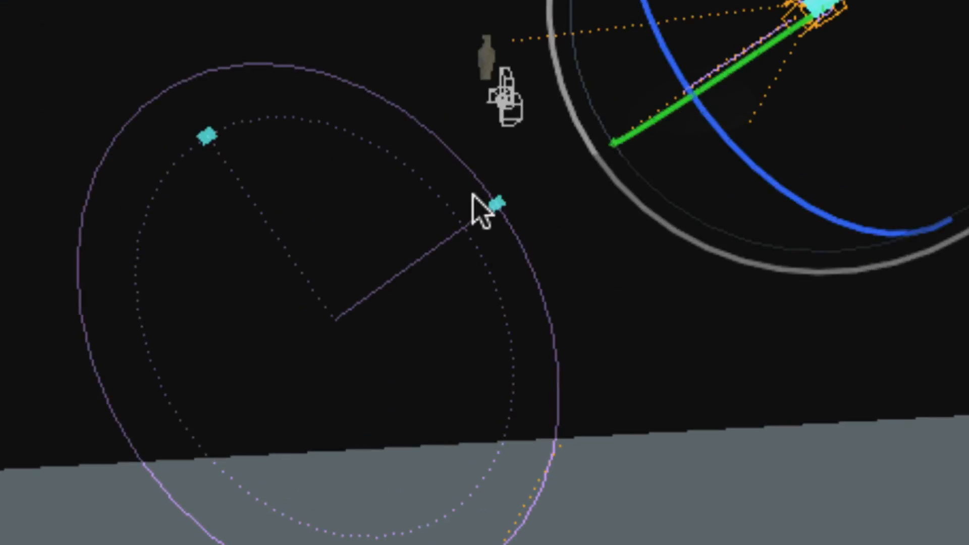
left_click_drag(497, 204, 342, 309)
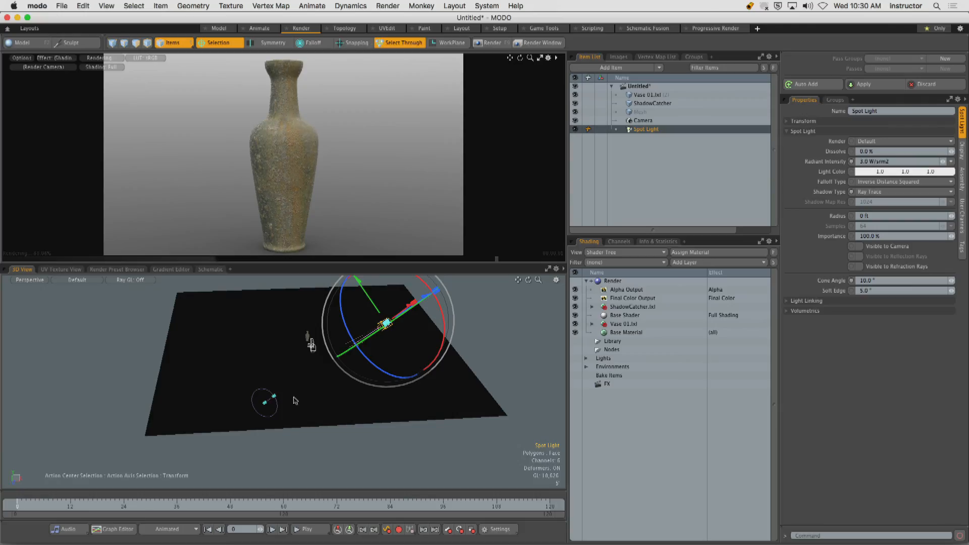
key("super+z")
left_click_drag(310, 370, 335, 328)
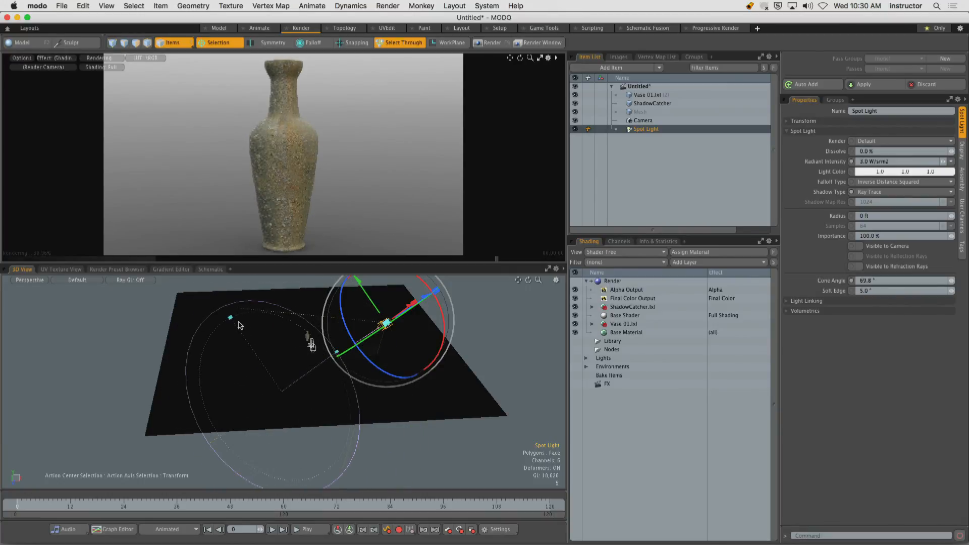
left_click_drag(231, 317, 251, 348)
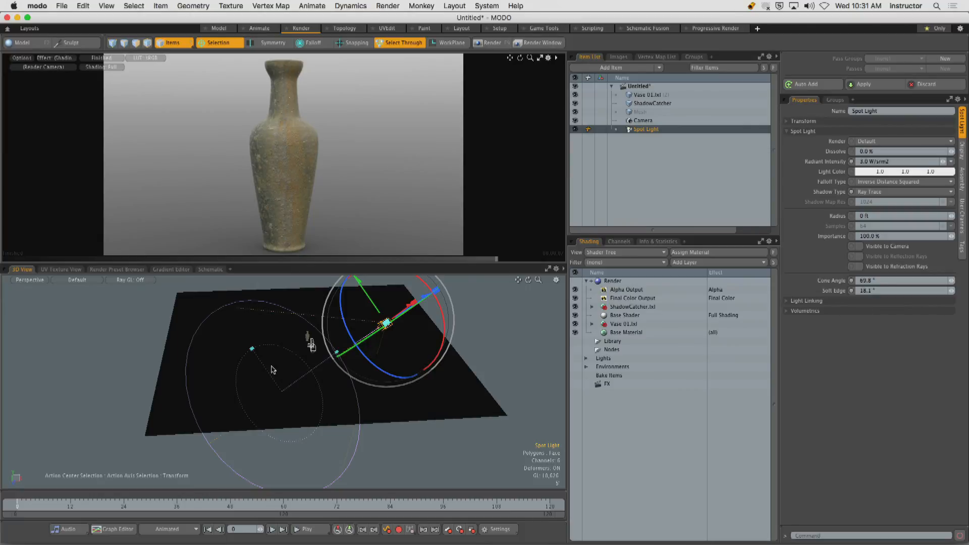
left_click_drag(251, 348, 273, 377)
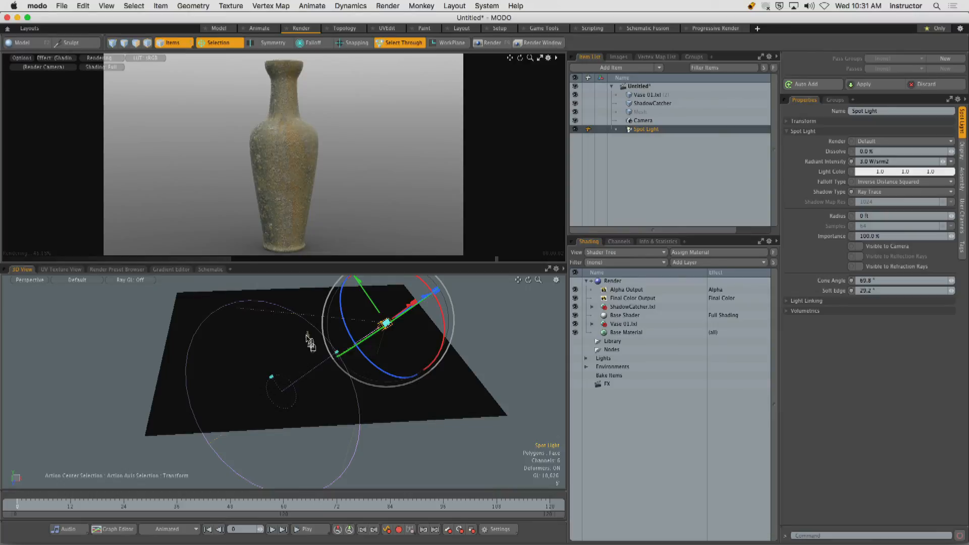
End the transform and switch the 3D viewport to look through the Spot Light.
left_click_drag(309, 343, 408, 351, "alt")
key("space")
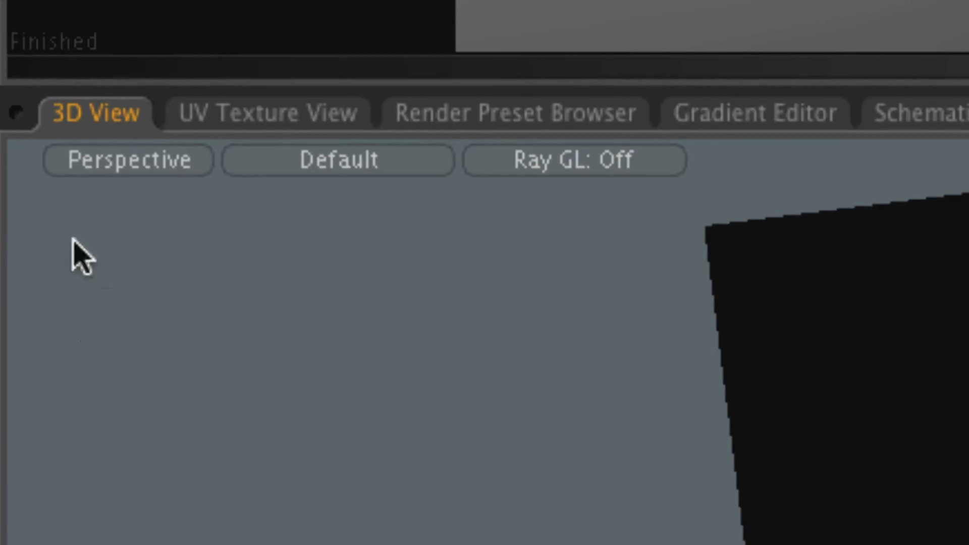
left_click(117, 169)
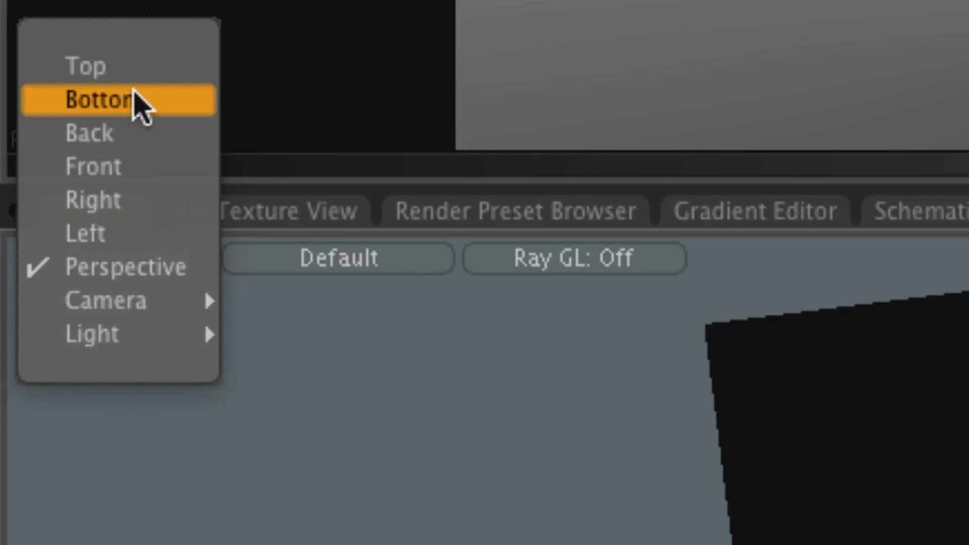
mouse_move(112, 335)
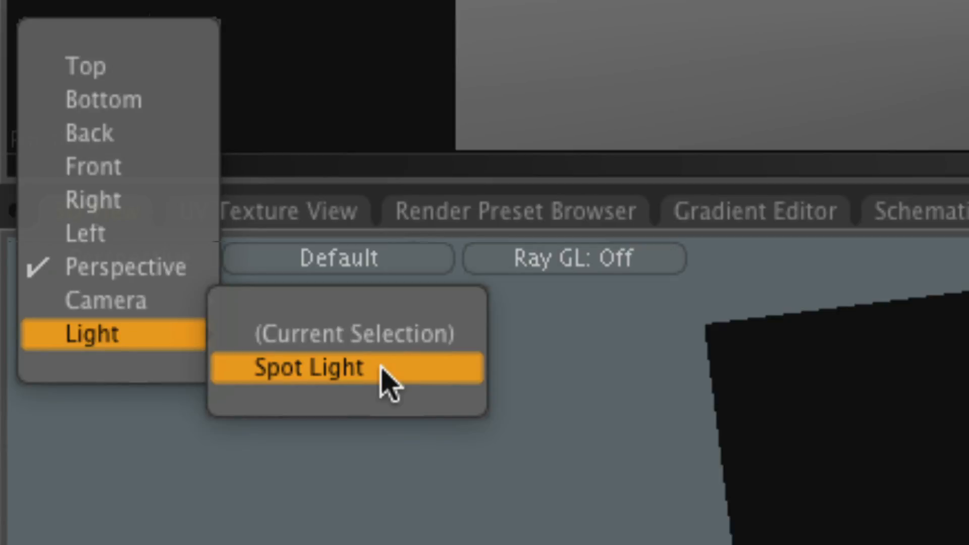
left_click(353, 368)
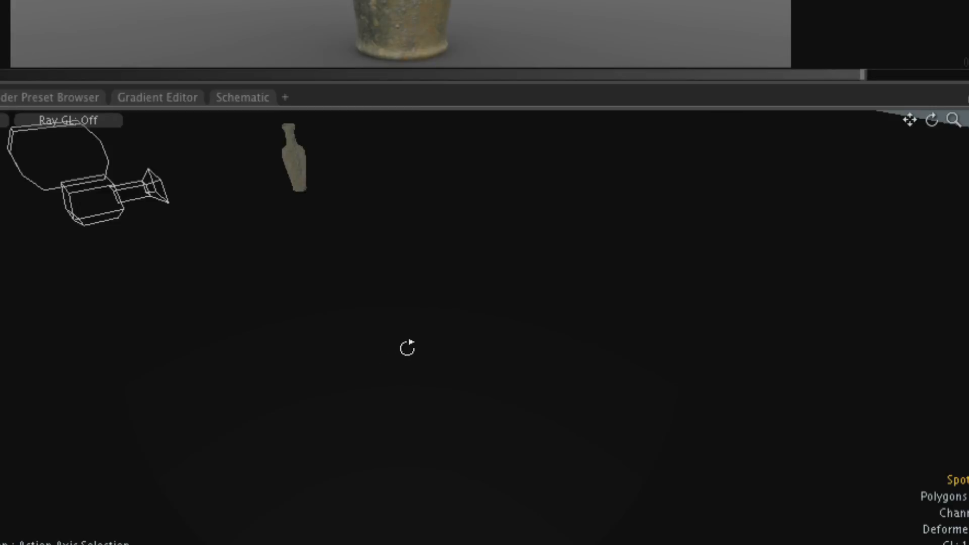
Orbit and pan the view through the spot light to aim the light directly at the vase.
left_click_drag(407, 348, 558, 225, "alt")
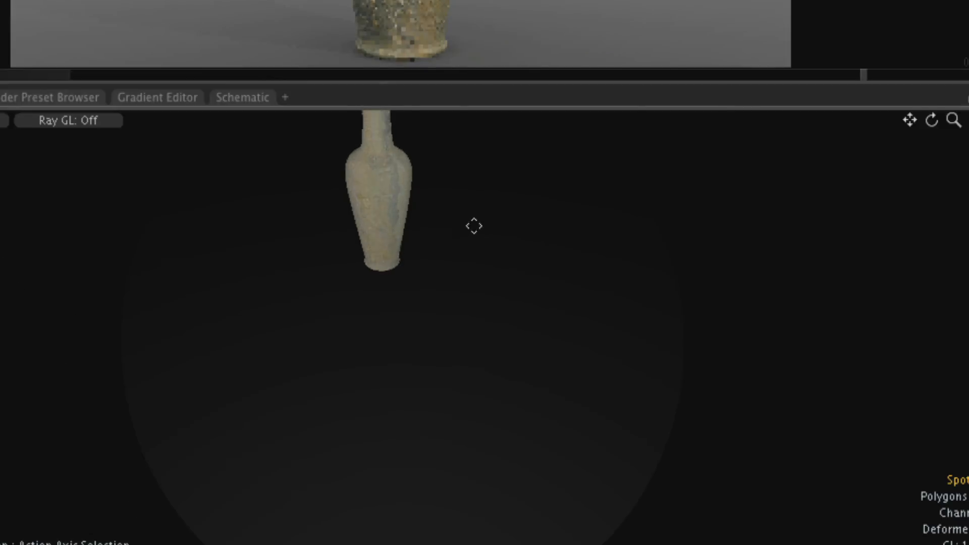
left_click_drag(474, 225, 482, 283, "alt+shift")
mouse_move(405, 171)
left_mouse_down("alt+shift")
mouse_move(392, 274)
mouse_move(464, 504)
left_mouse_up("alt+shift")
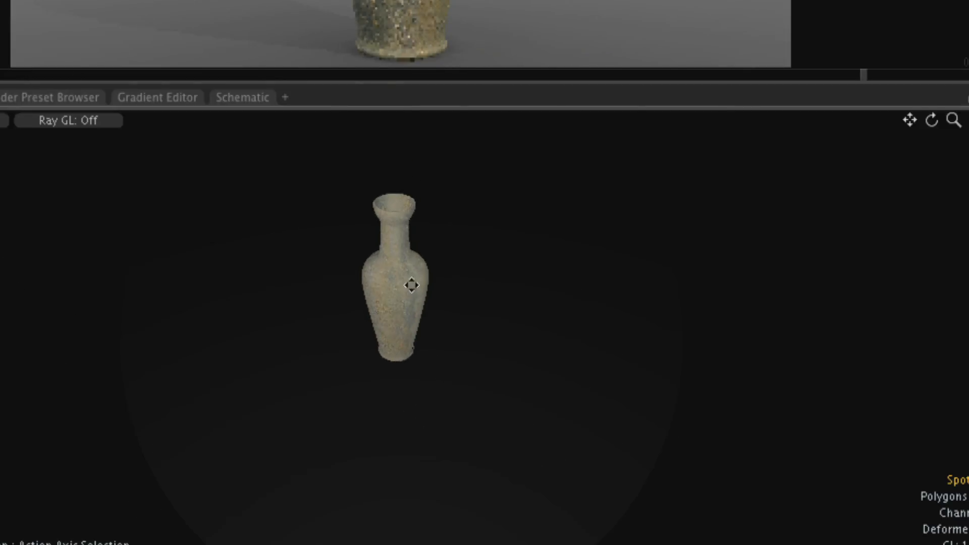
left_click_drag(412, 285, 377, 121, "alt+shift")
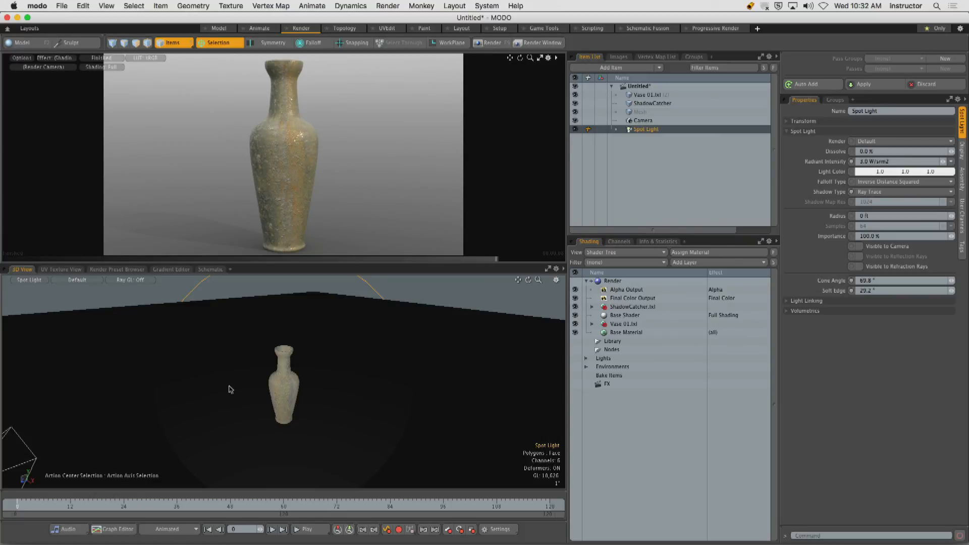
Return the 3D viewport to Perspective and frame the spot light together with the vase and camera.
left_click(28, 280)
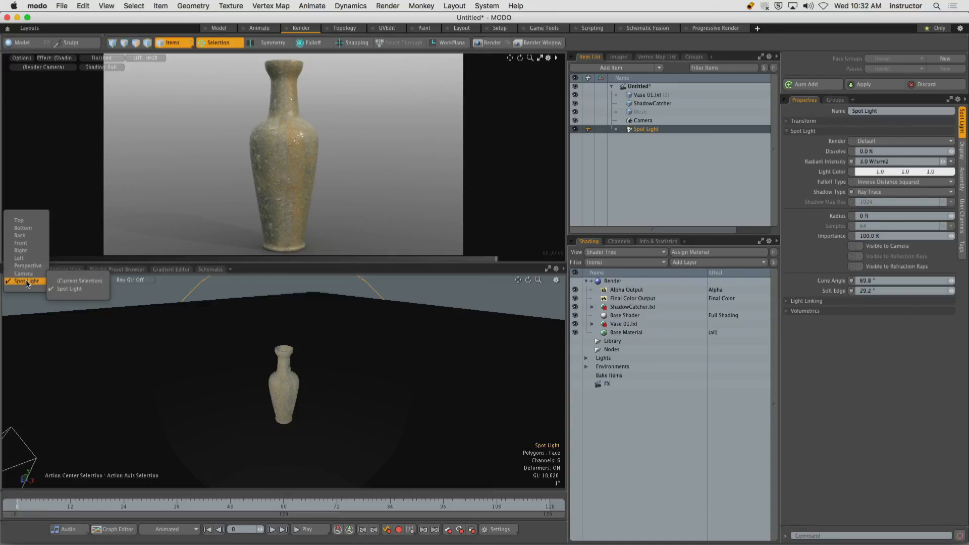
left_click(28, 265)
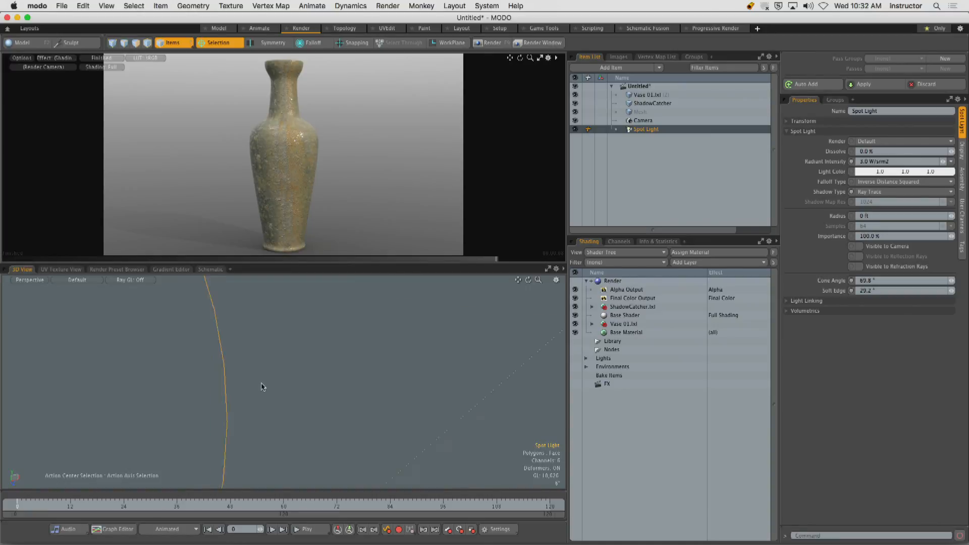
scroll(262, 386, "down", 10)
left_click_drag(261, 386, 217, 378, "alt")
key("shift+a")
scroll(256, 399, "down", 5)
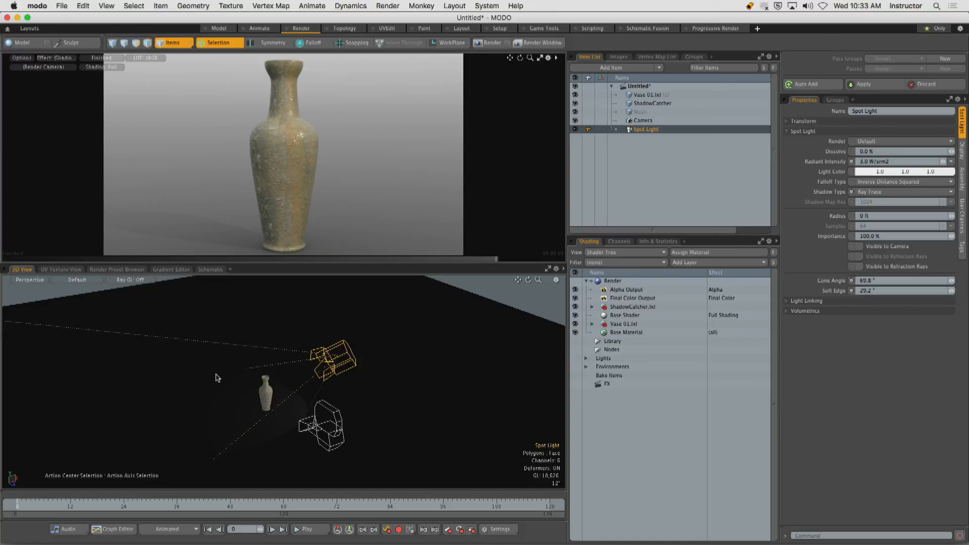
Maximize and resume the render preview, and change the spot light's type to Area Light.
left_click(540, 59)
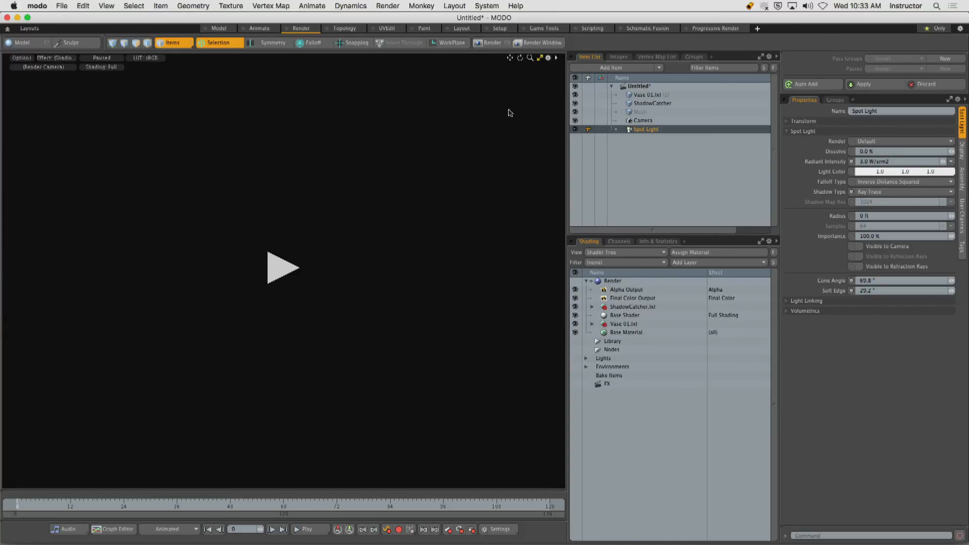
left_click(291, 270)
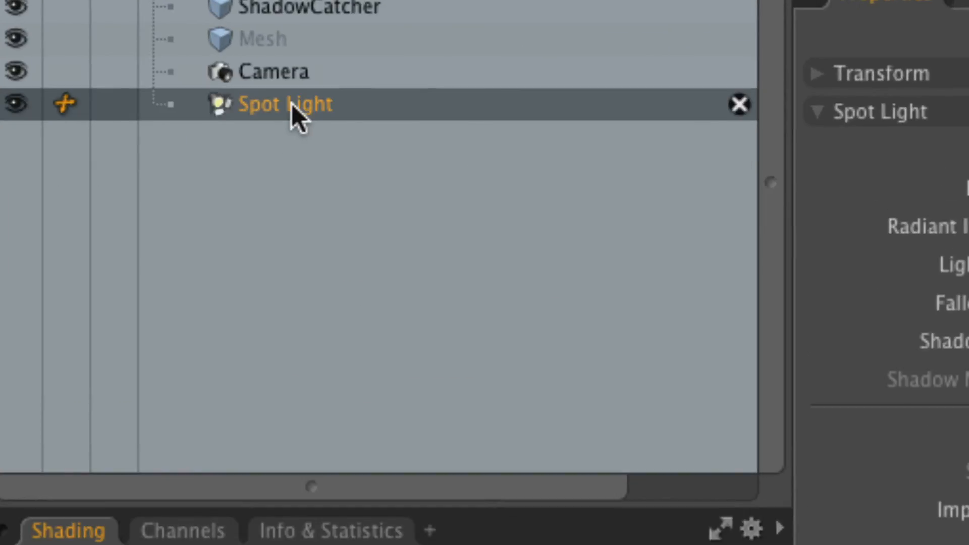
right_click(385, 110)
mouse_move(461, 283)
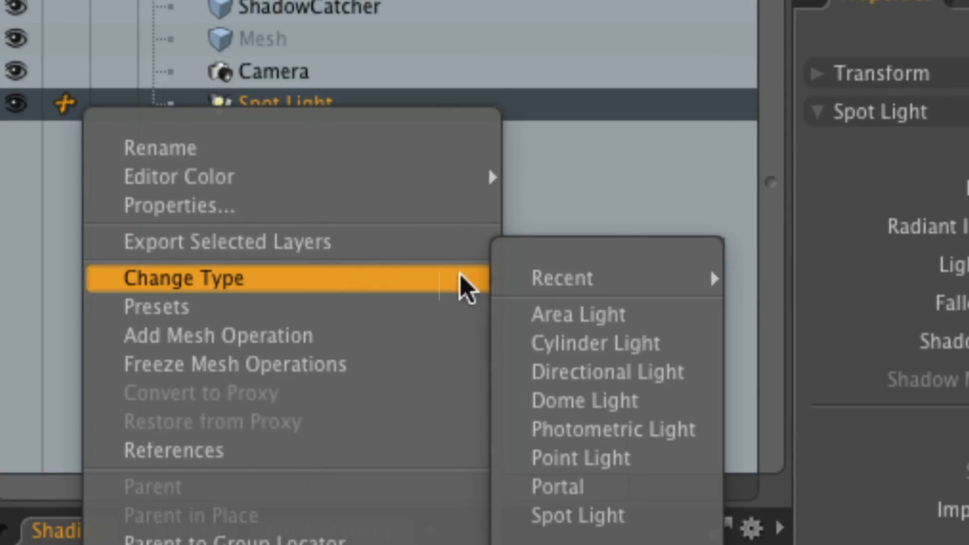
left_click(635, 315)
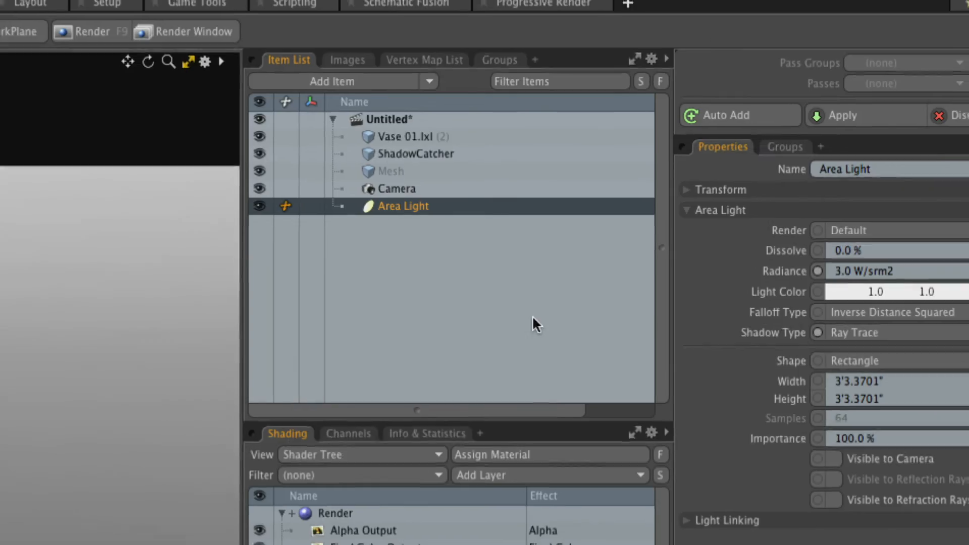
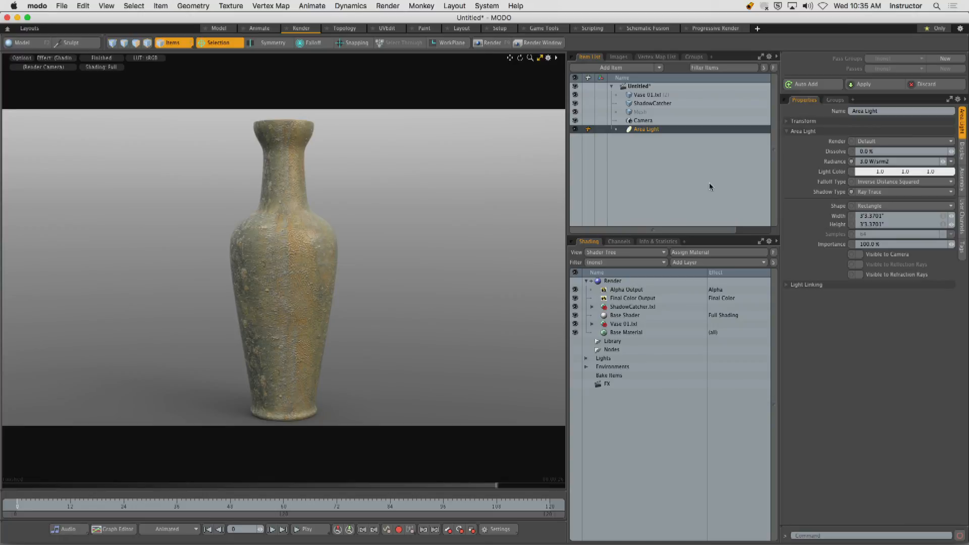
Restore the render preview to normal size and orbit the 3D view to show the area light's panel facing the vase.
left_click(540, 59)
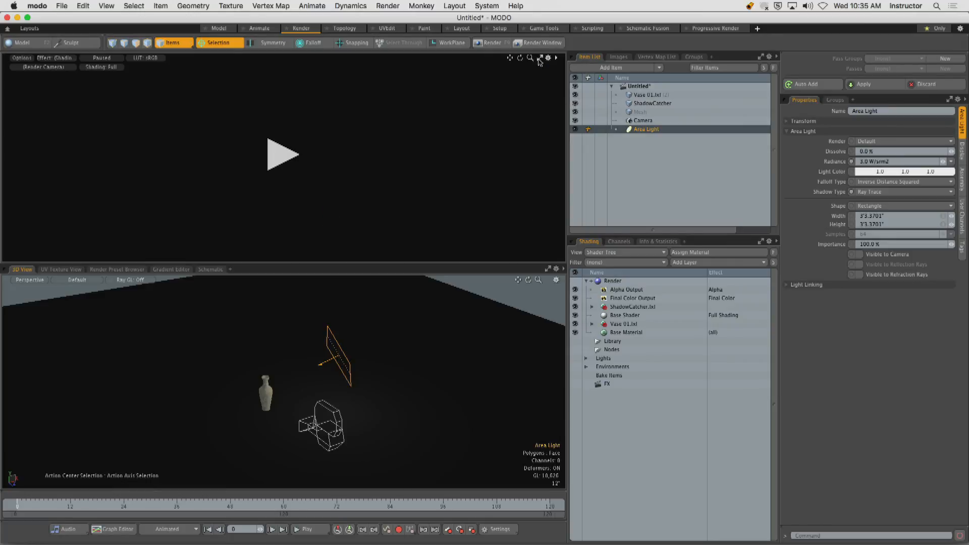
left_click_drag(357, 360, 436, 365, "alt")
left_click_drag(313, 365, 372, 368, "ctrl+alt")
left_click_drag(372, 368, 329, 378, "alt")
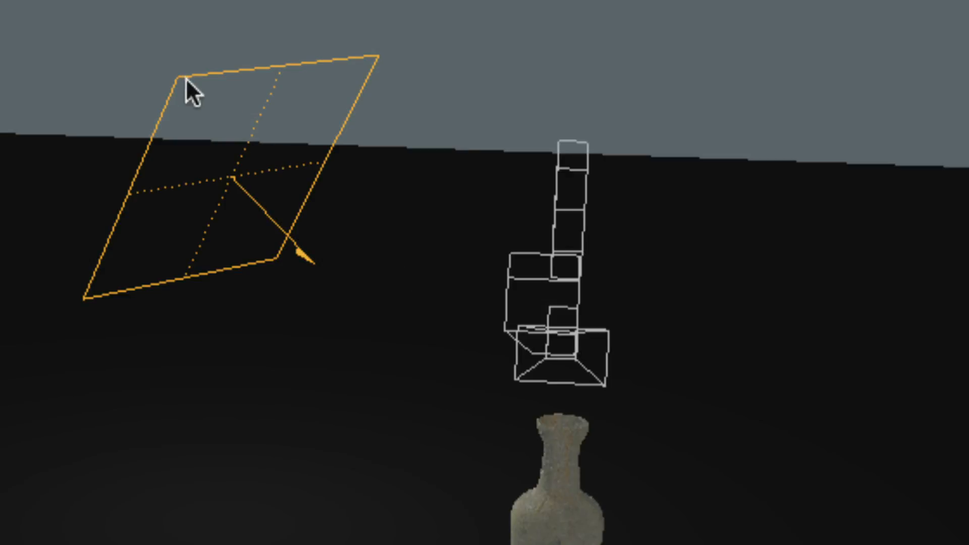
left_click_drag(191, 96, 256, 178)
left_click_drag(287, 100, 333, 155)
left_click_drag(160, 216, 202, 259)
left_click_drag(223, 227, 269, 280)
Stretch the area light freehand to a width of about 7'0.62" and resume the render preview.
key("Return")
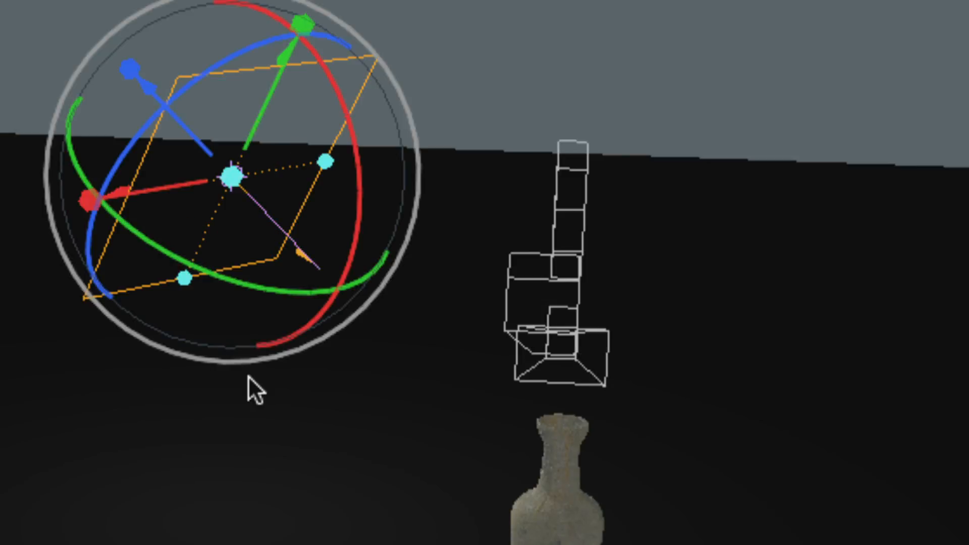
key("t")
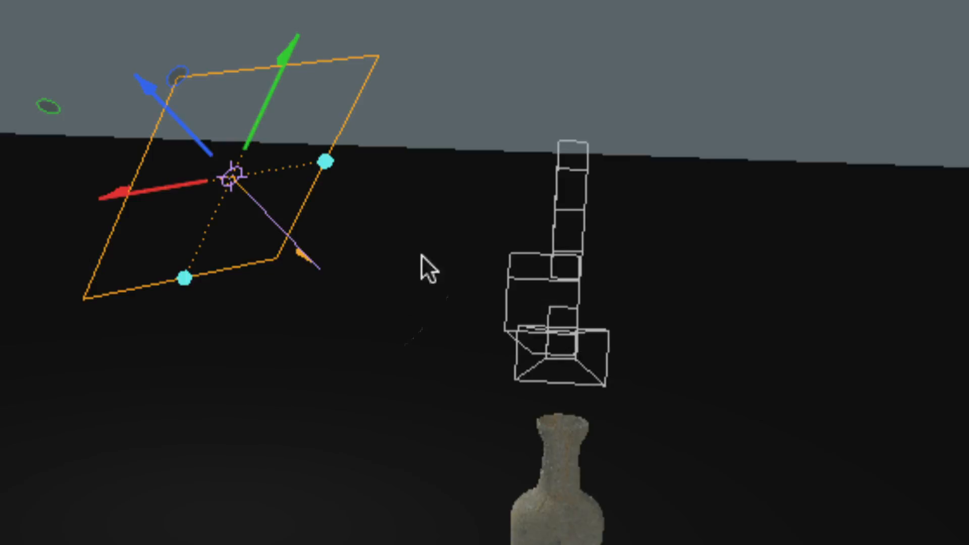
left_click_drag(326, 161, 445, 201)
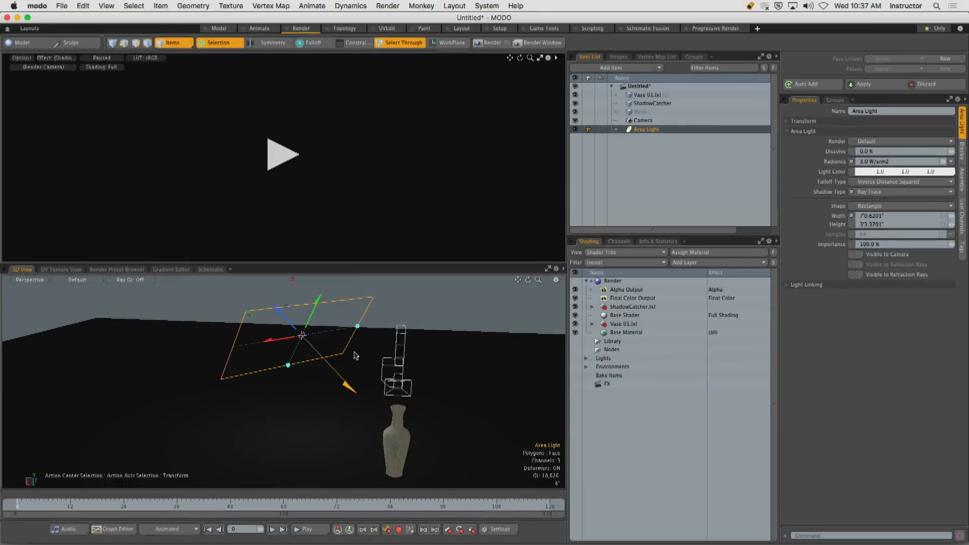
left_click(280, 161)
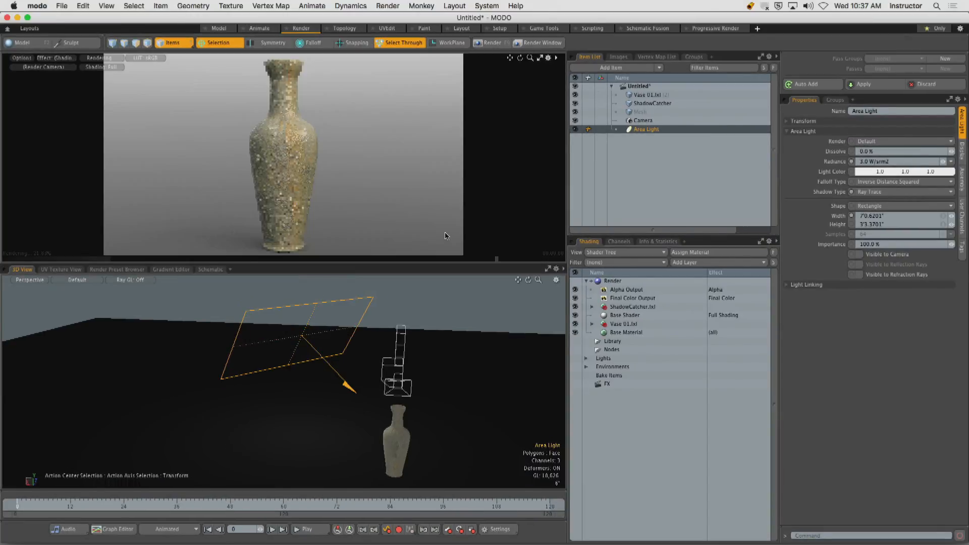
Change the area light's type to Spot Light, and render the frame, closing the render window when finished.
right_click(649, 131)
mouse_move(650, 180)
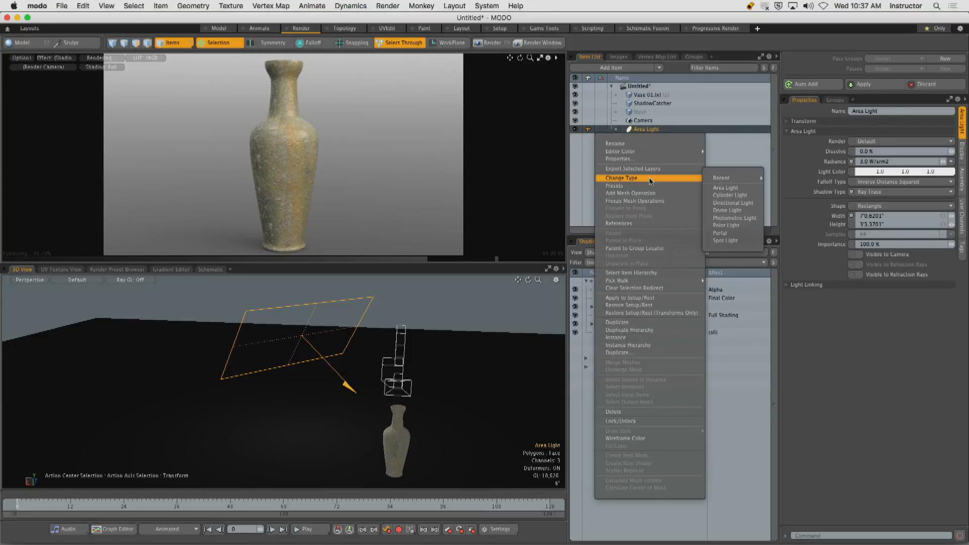
left_click(739, 239)
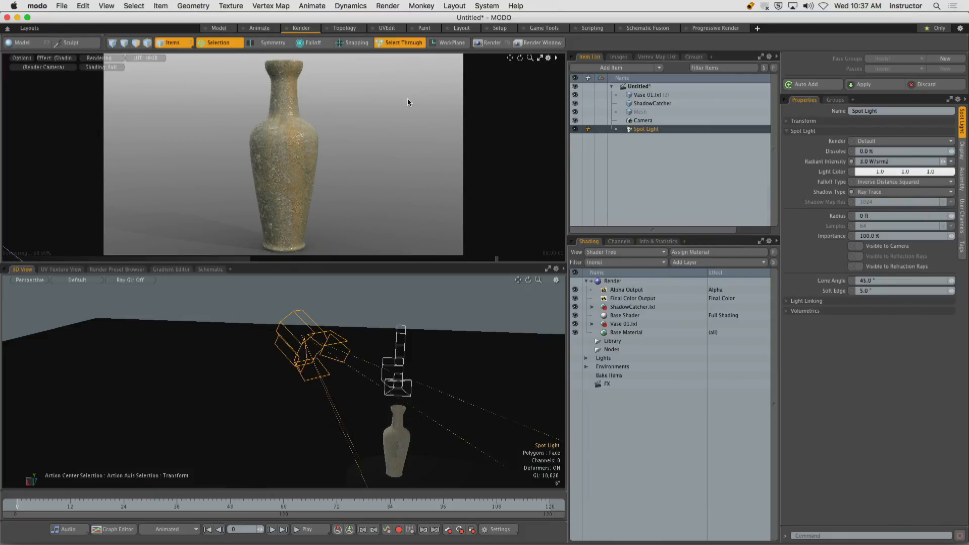
left_click(484, 44)
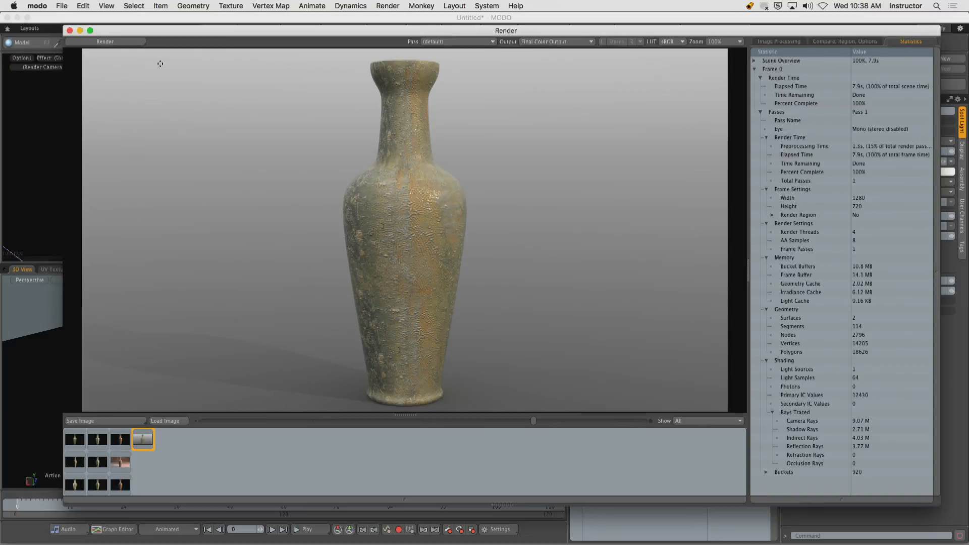
left_click(70, 31)
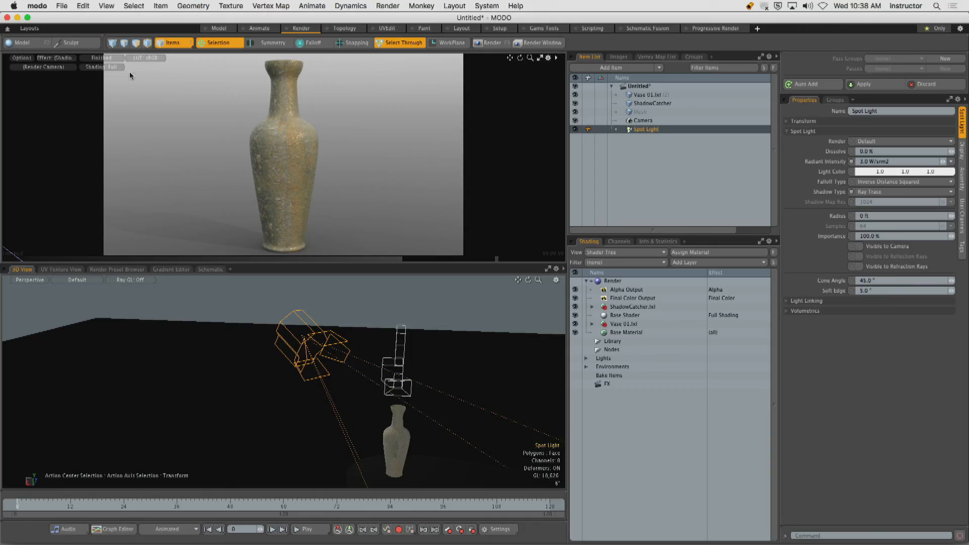
Change the spot light's type back to Area Light and render the frame again.
right_click(649, 130)
mouse_move(645, 177)
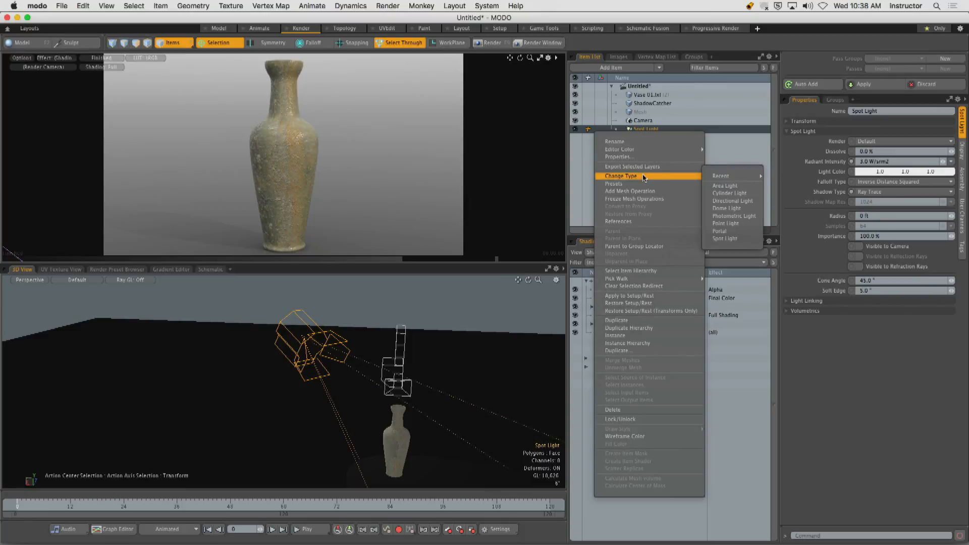
left_click(740, 186)
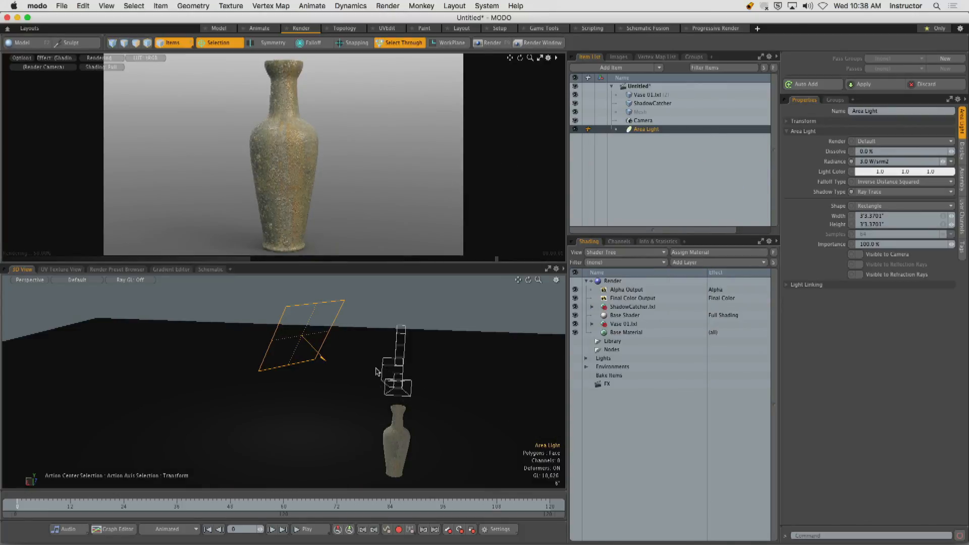
left_click(500, 45)
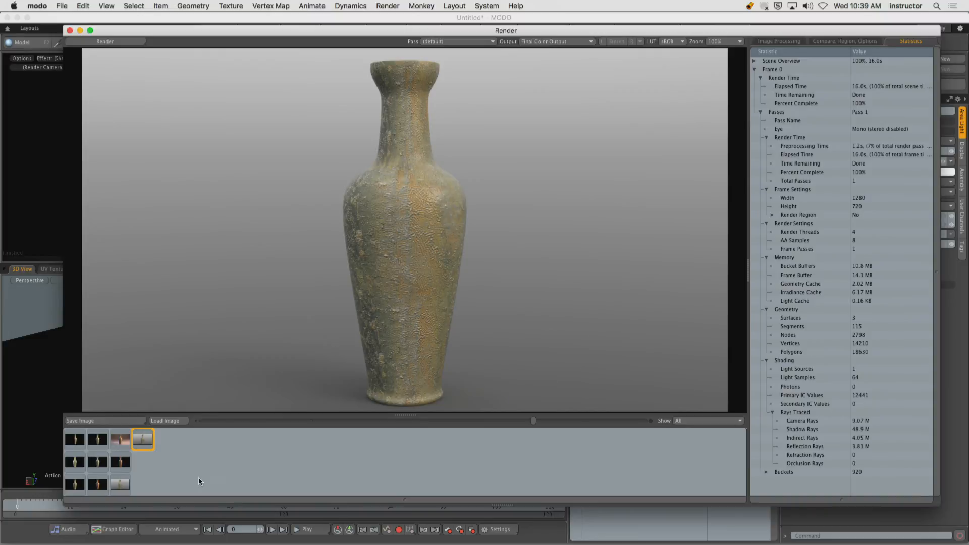
Compare the vase's shadows and highlights by alternating between the spot light and area light renders in the render history.
left_click(125, 486)
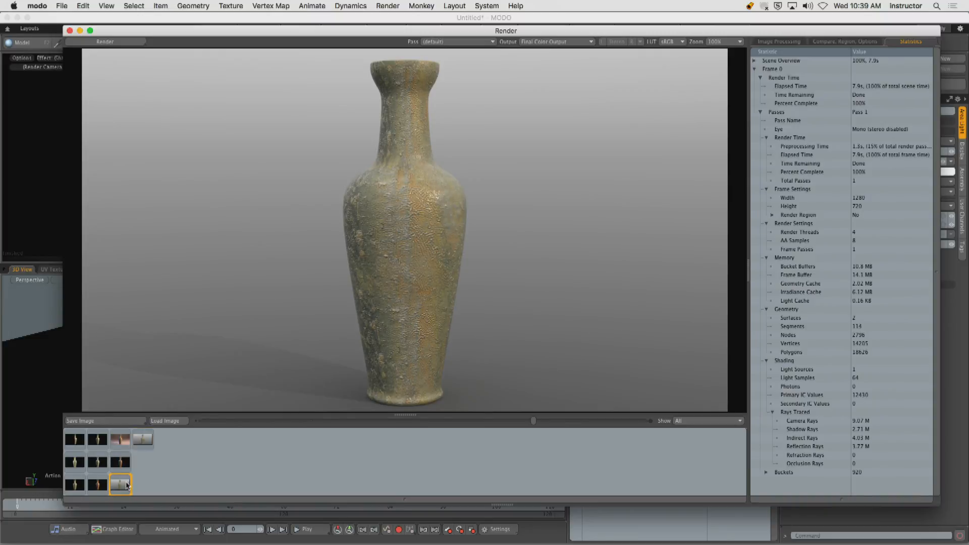
left_click(145, 444)
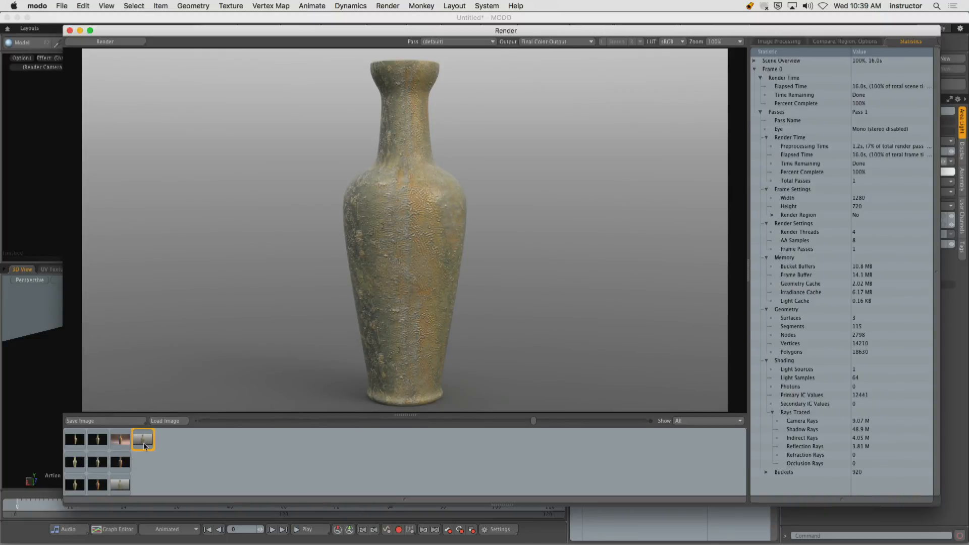
left_click(125, 486)
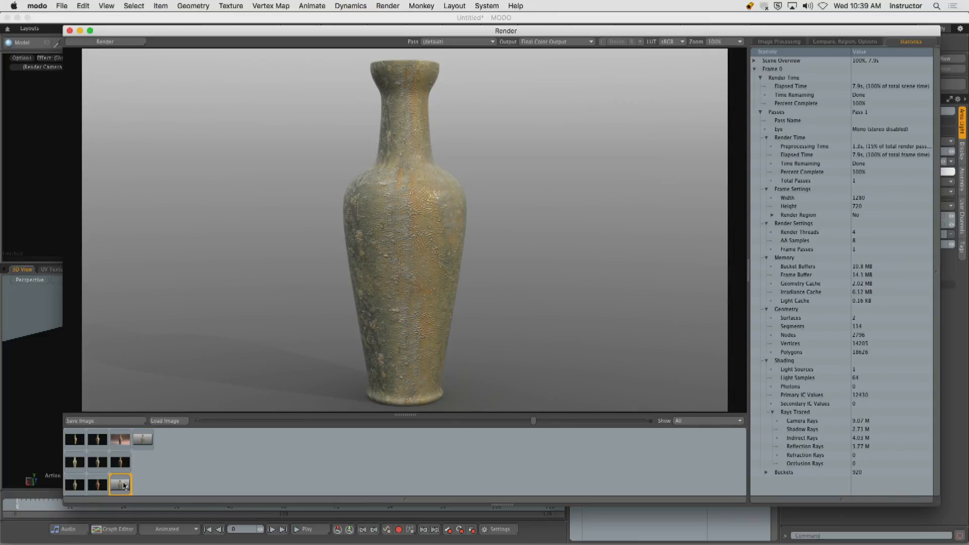
left_click(145, 445)
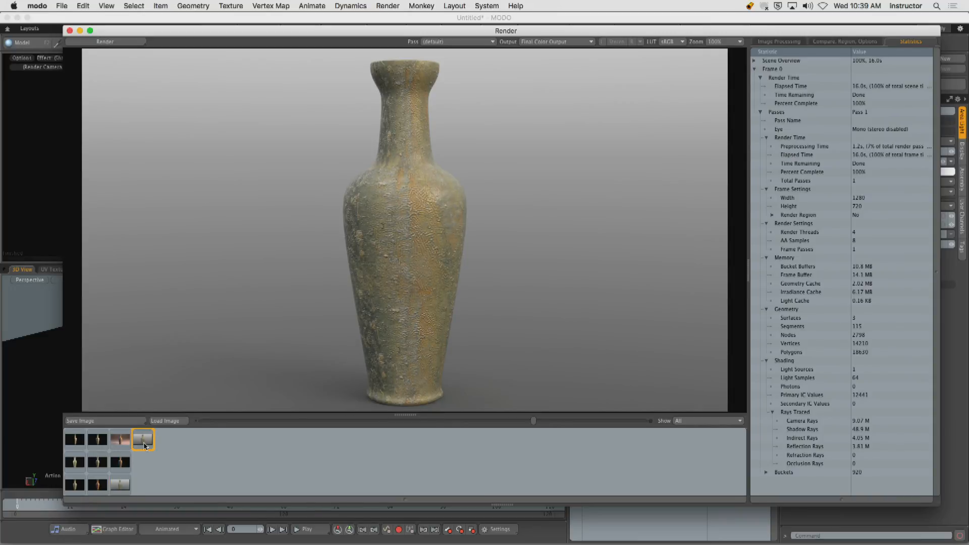
left_click(123, 486)
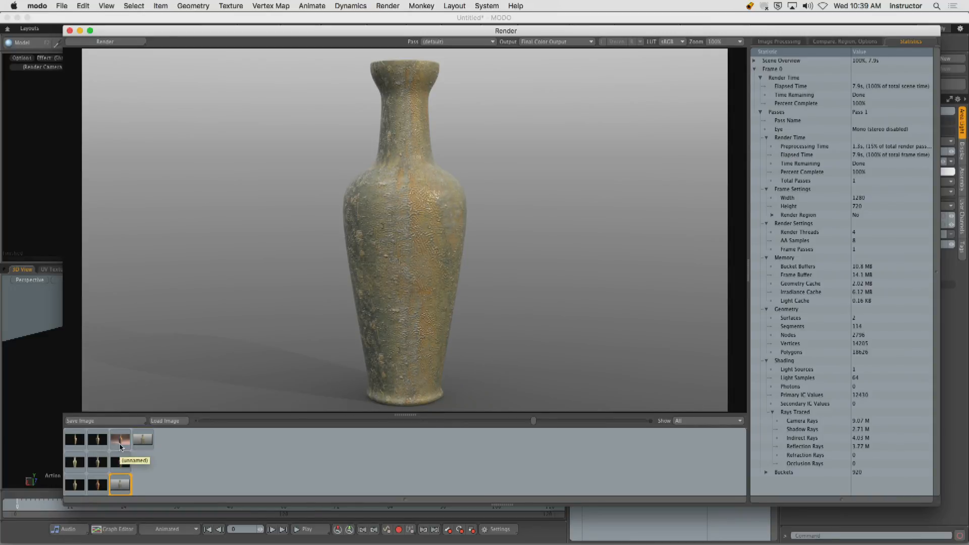
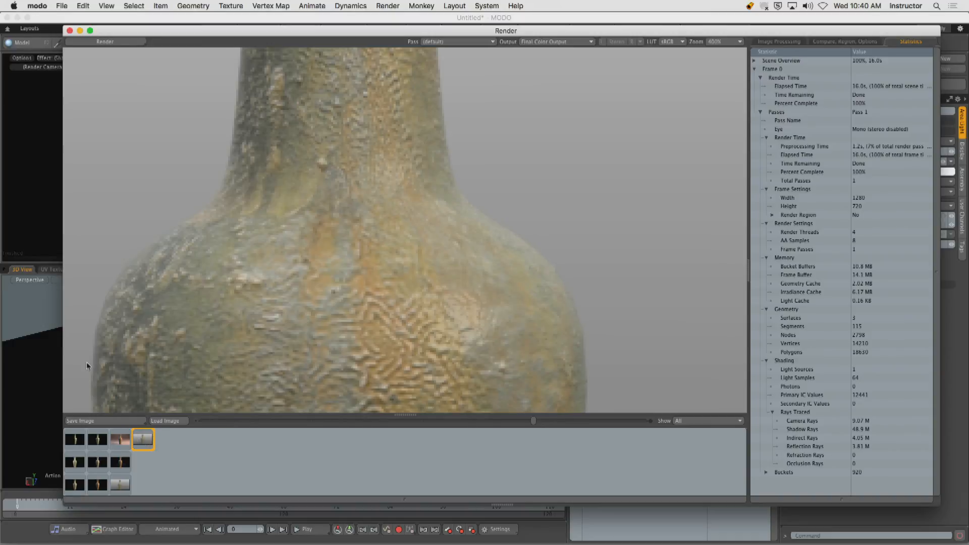
Examine the whole vase and its surface in the area light render, and close the render window.
scroll(326, 327, "down", 3)
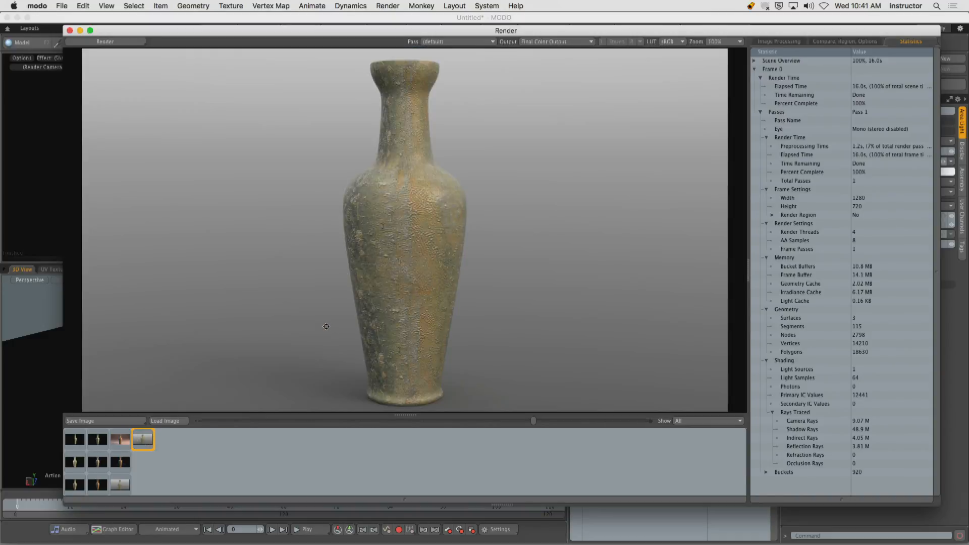
scroll(326, 327, "up", 1)
left_click(70, 30)
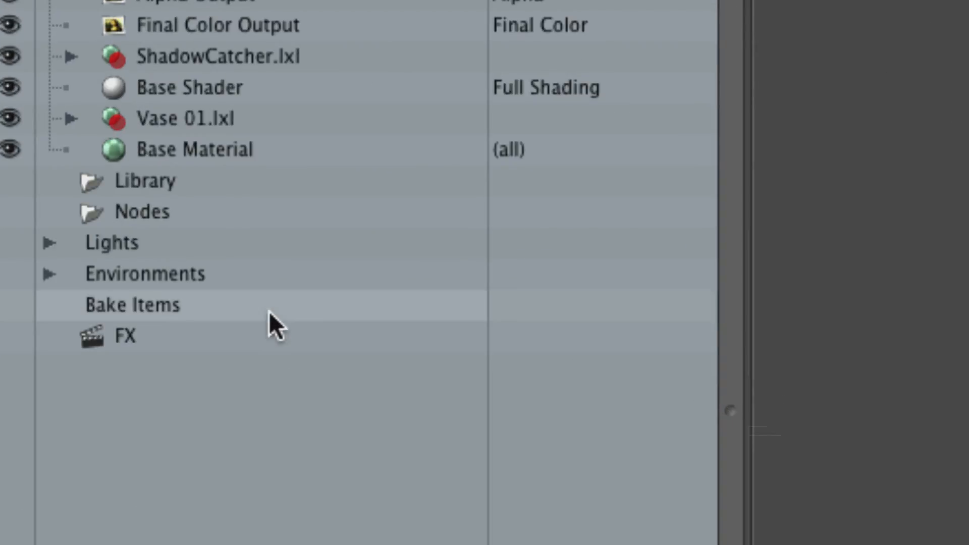
Select the Environment Material under Environments in the shader tree and set its Environment Type to Constant.
left_click(49, 274)
left_click(199, 307)
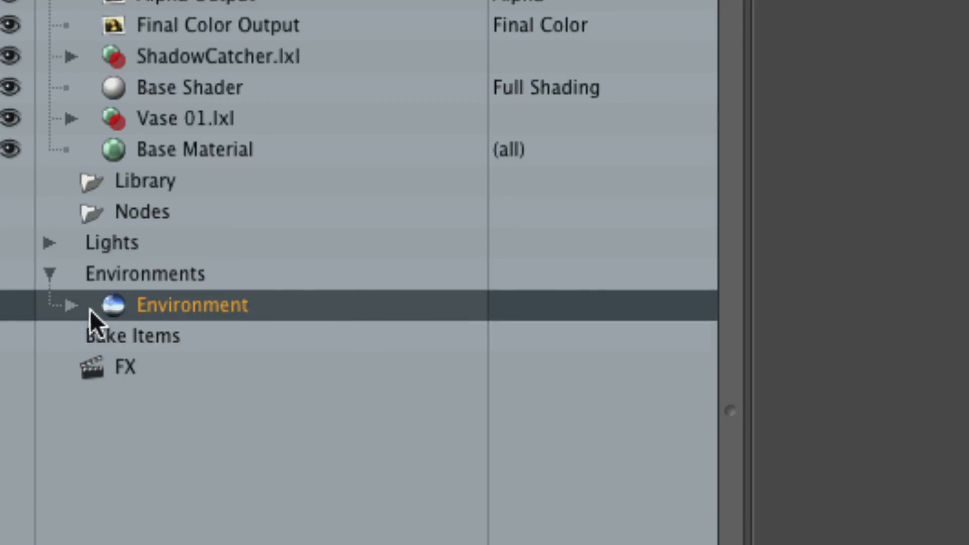
left_click(72, 306)
left_click(181, 337)
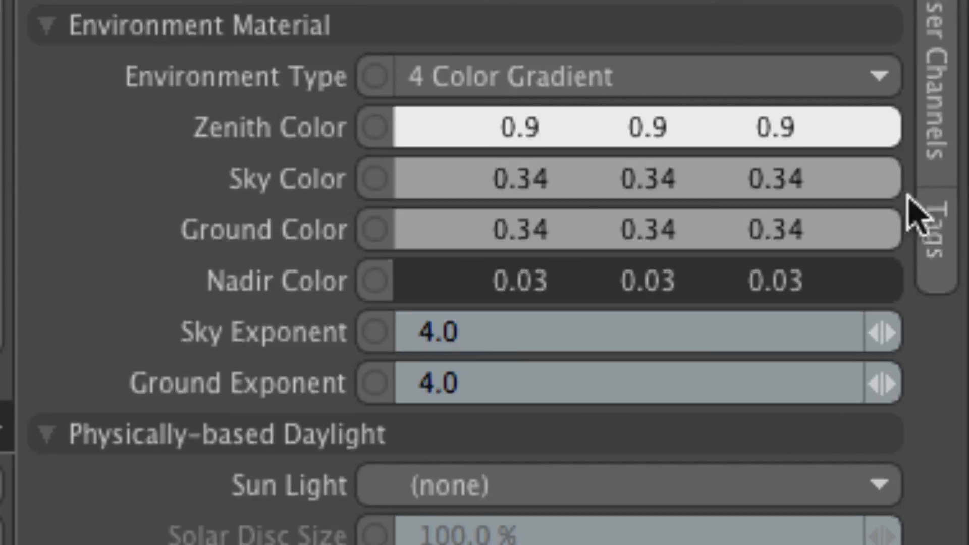
left_click(515, 85)
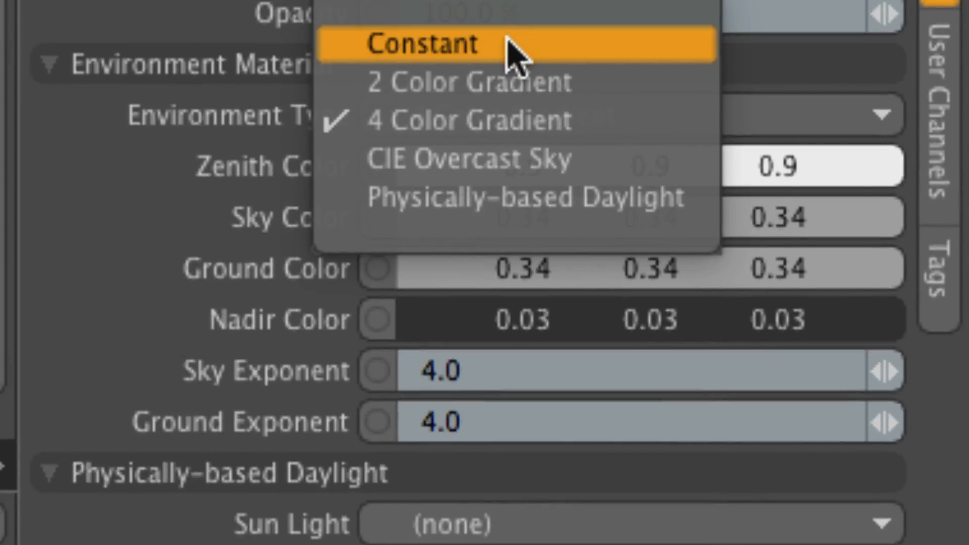
left_click(509, 9)
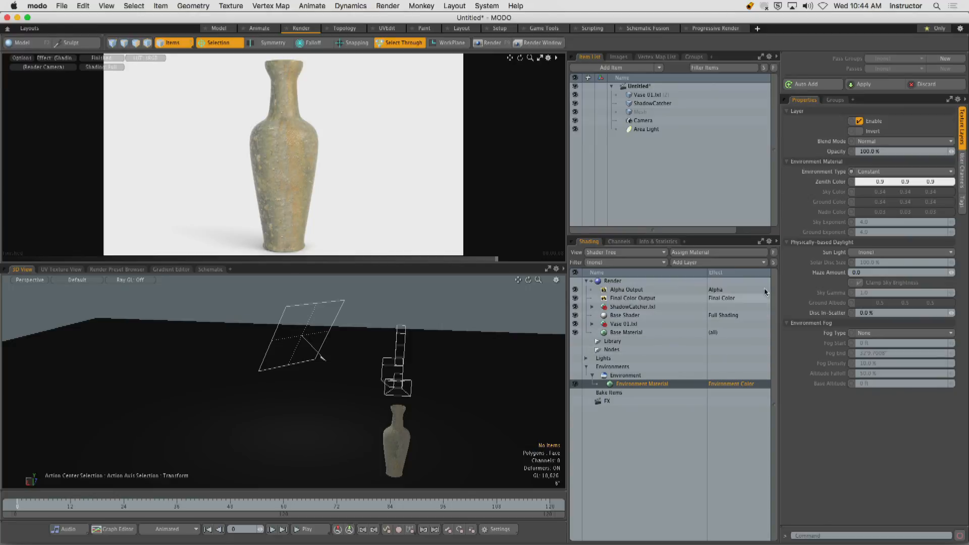
Set the Environment Material's Zenith Color to black (0.0, 0.0, 0.0).
double_click(908, 181)
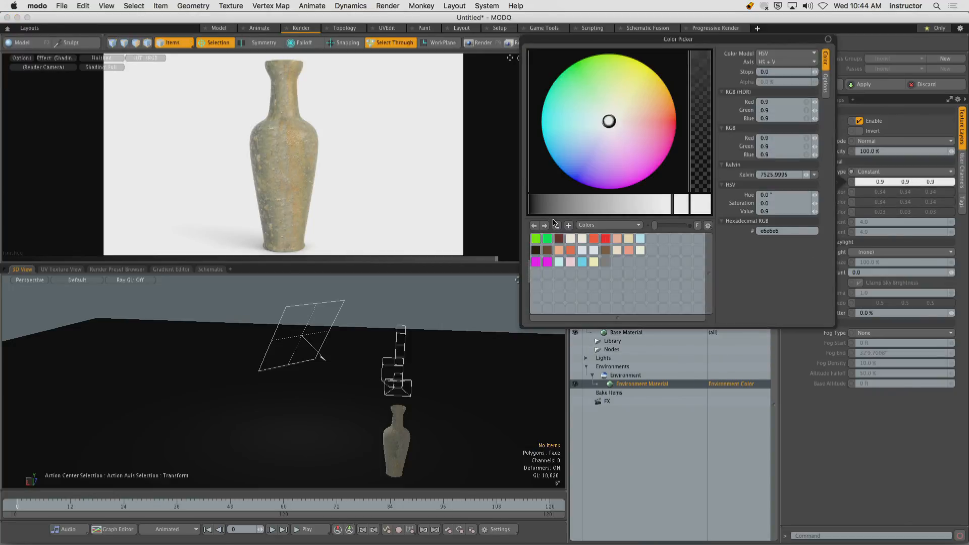
left_click_drag(542, 204, 499, 223)
left_click(831, 463)
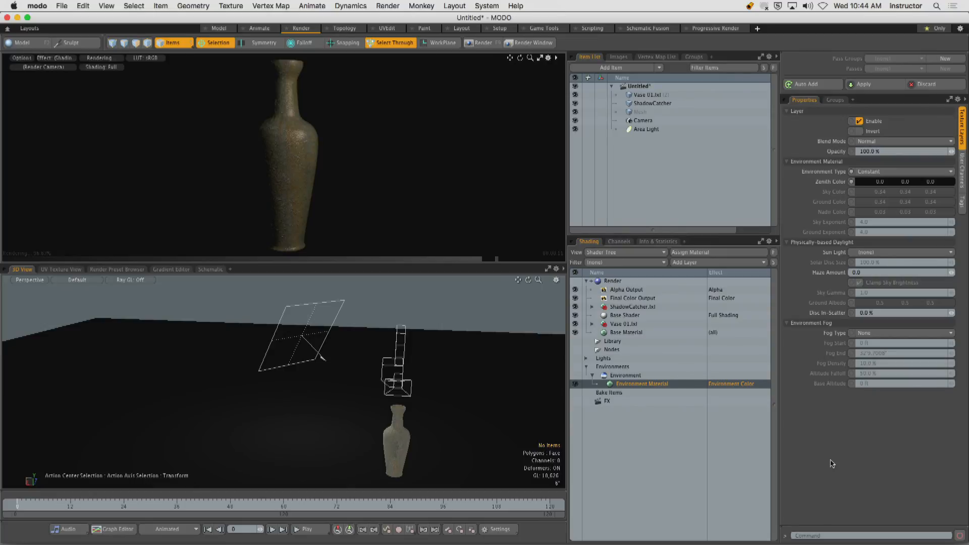
Make the Environment item invisible to indirect, reflection and refraction rays, leaving only Visible to Camera enabled.
left_click(592, 376)
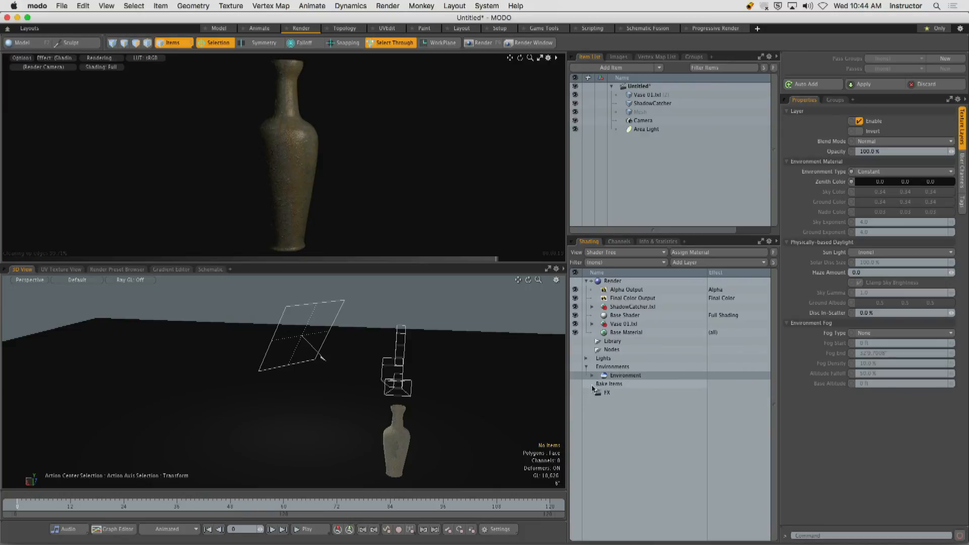
left_click(625, 375)
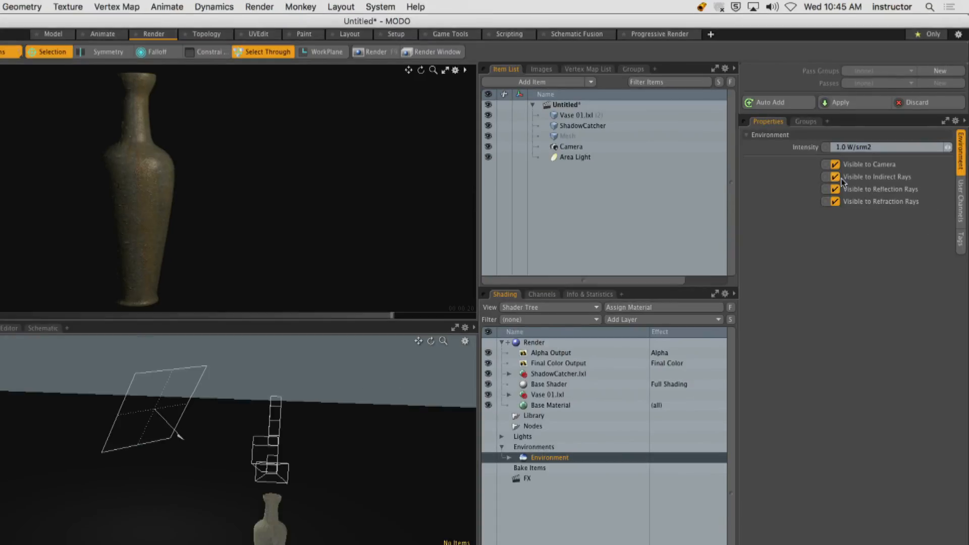
left_click(835, 201)
left_click(835, 189)
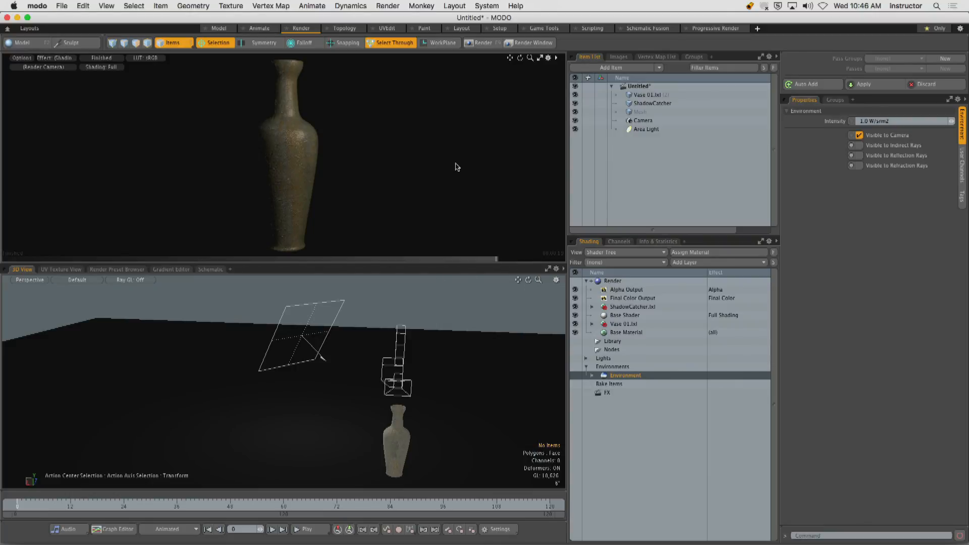
Select the area light and move it freehand along its own facing direction, closer to the vase.
mouse_move(443, 332)
left_mouse_down("alt")
mouse_move(454, 362)
mouse_move(439, 325)
left_mouse_up("alt")
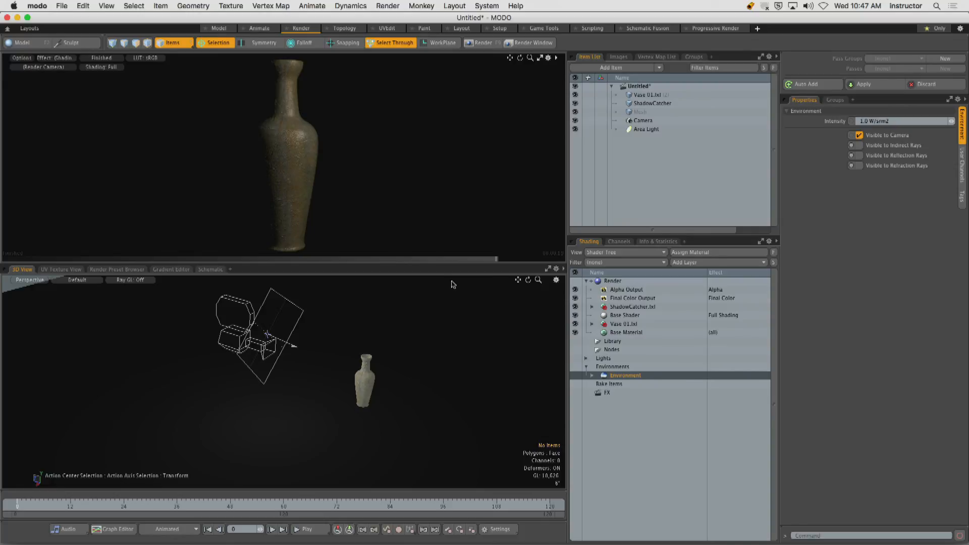
left_click_drag(424, 310, 265, 328, "alt")
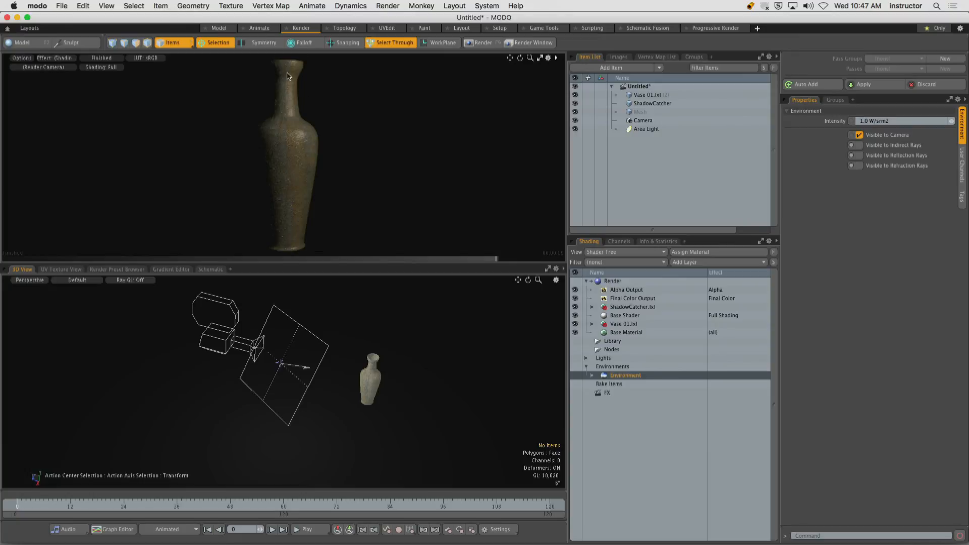
left_click(325, 351)
left_click_drag(330, 361, 246, 371, "alt")
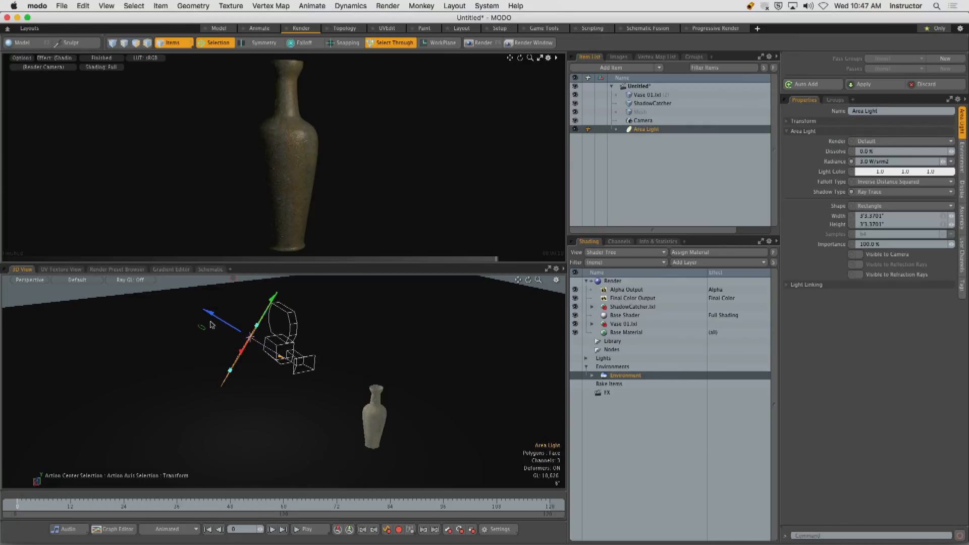
left_click_drag(207, 313, 286, 358)
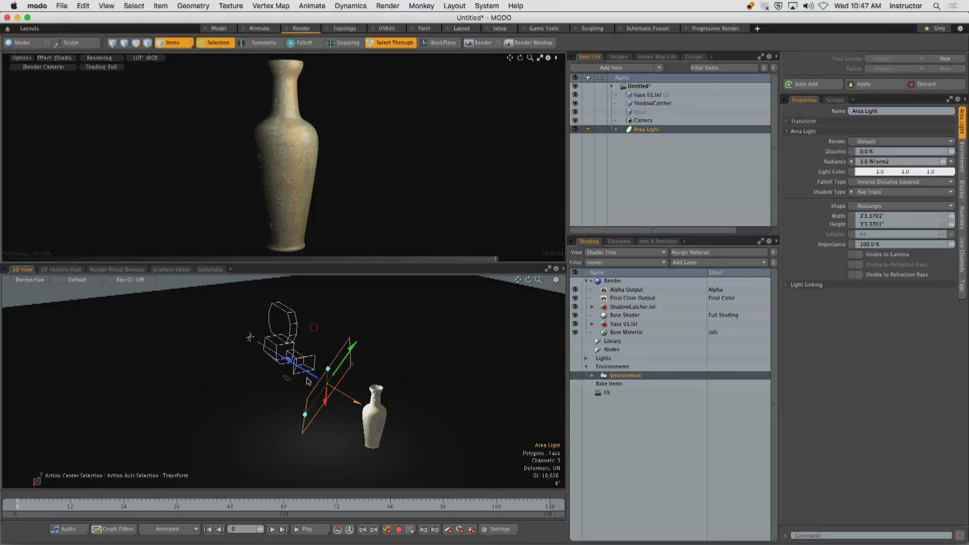
Show the light setup in Top view and enlarge the 3D viewport by shrinking the render preview.
left_click_drag(368, 314, 368, 403, "alt")
key("ctrl+space")
left_click(356, 355)
left_click_drag(356, 360, 341, 377, "ctrl+alt")
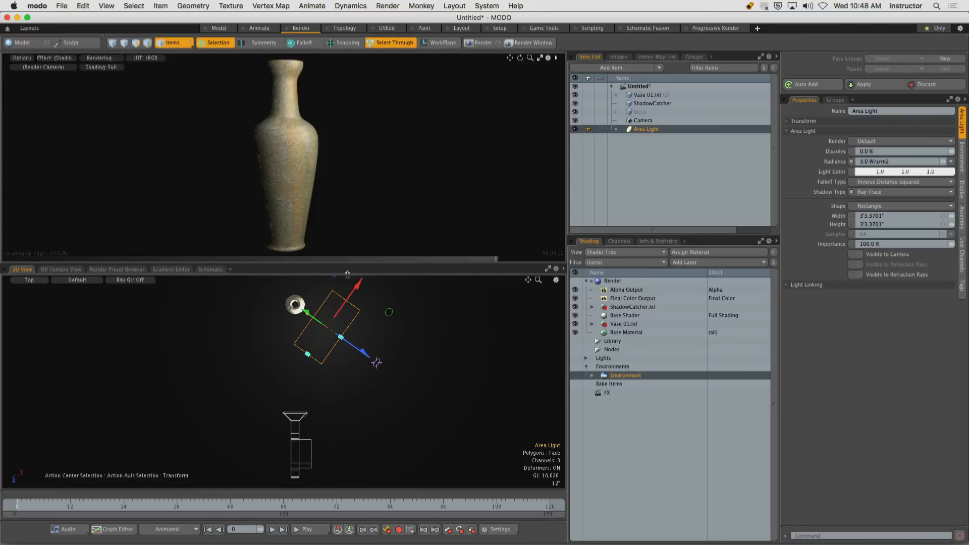
left_click_drag(347, 274, 346, 197)
left_click_drag(346, 309, 350, 285, "ctrl+alt")
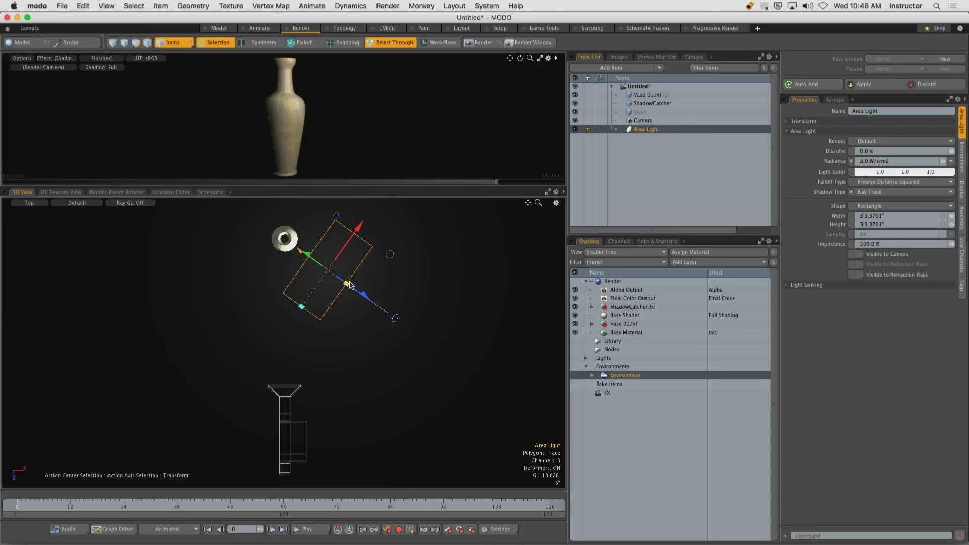
Activate rotation for the area light in Perspective view and clear the Selection action center.
key("e")
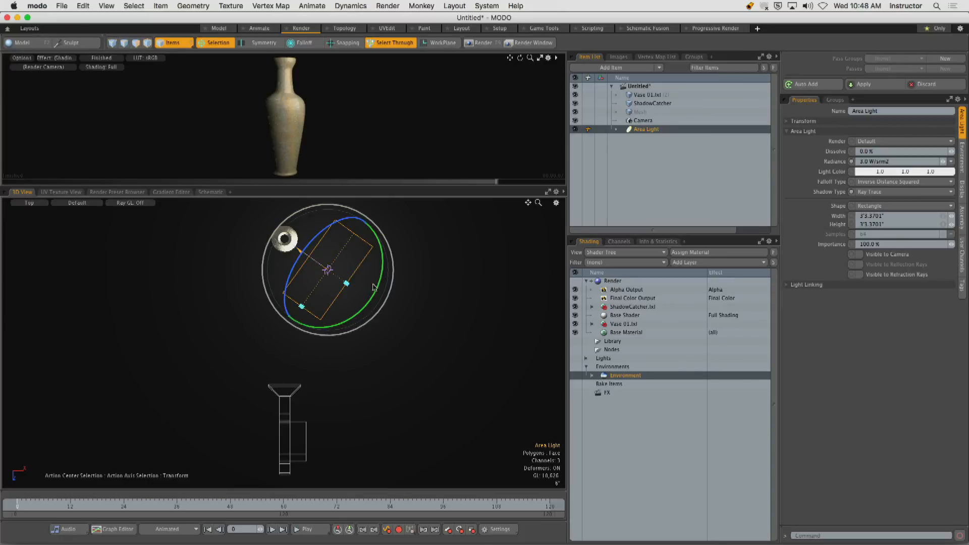
key("ctrl+space")
left_click(374, 315)
left_click_drag(374, 314, 406, 246, "alt")
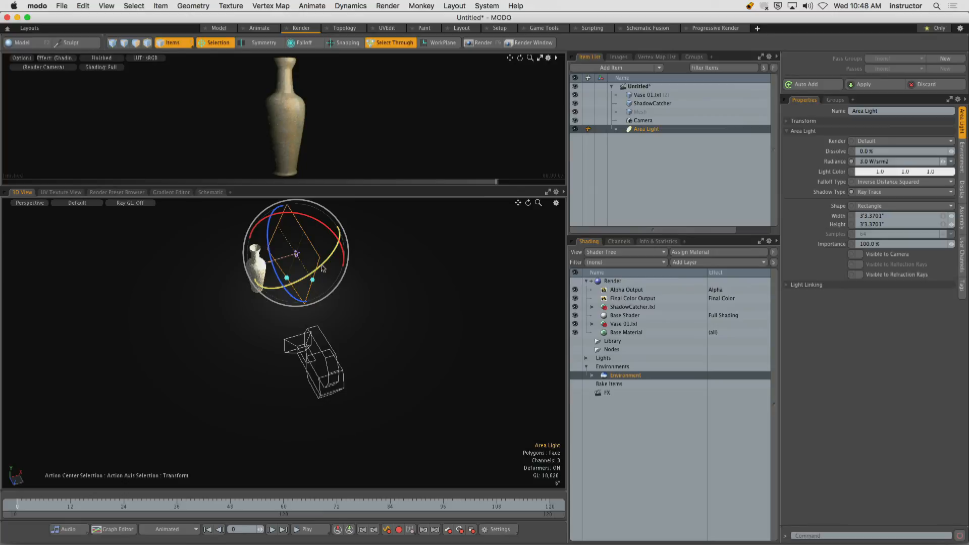
left_click(217, 42)
left_click(216, 63)
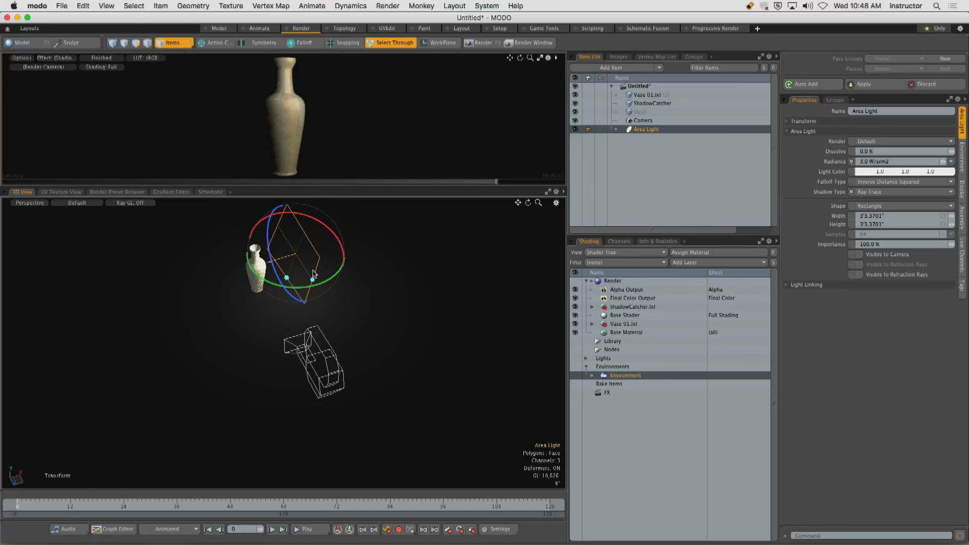
Rotate the area light to face the vase from the front, lined up between camera and vase, and check it in Top view.
left_click_drag(313, 273, 408, 271, "alt")
left_click_drag(287, 277, 238, 283)
left_click_drag(371, 278, 282, 424, "alt")
key("ctrl+space")
left_click(301, 325)
key("w")
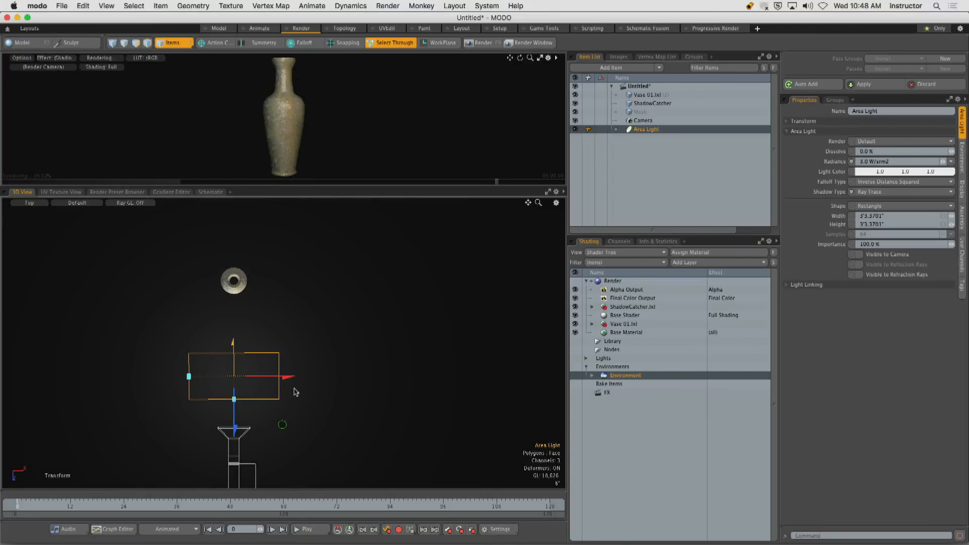
left_click_drag(295, 392, 346, 338, "alt+shift")
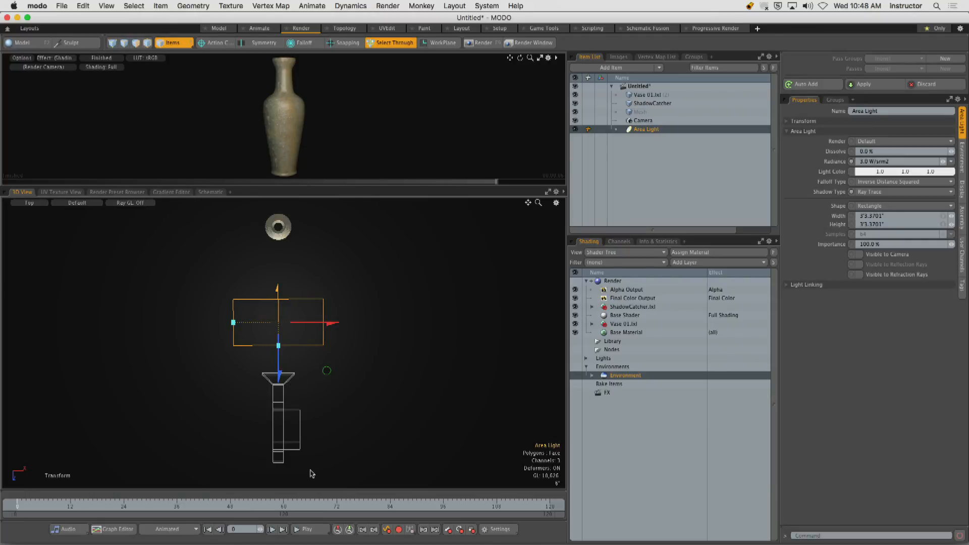
left_click_drag(310, 472, 309, 354)
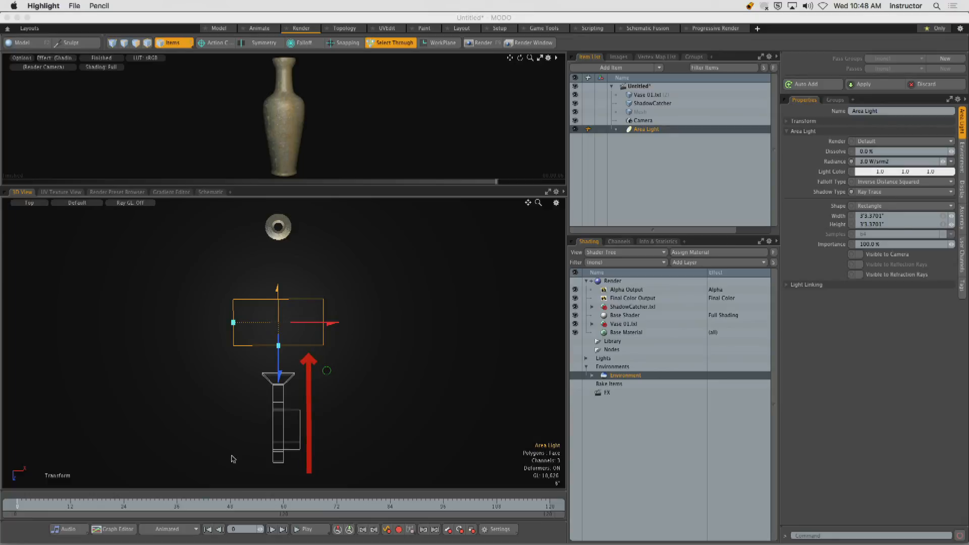
left_click_drag(250, 476, 254, 382)
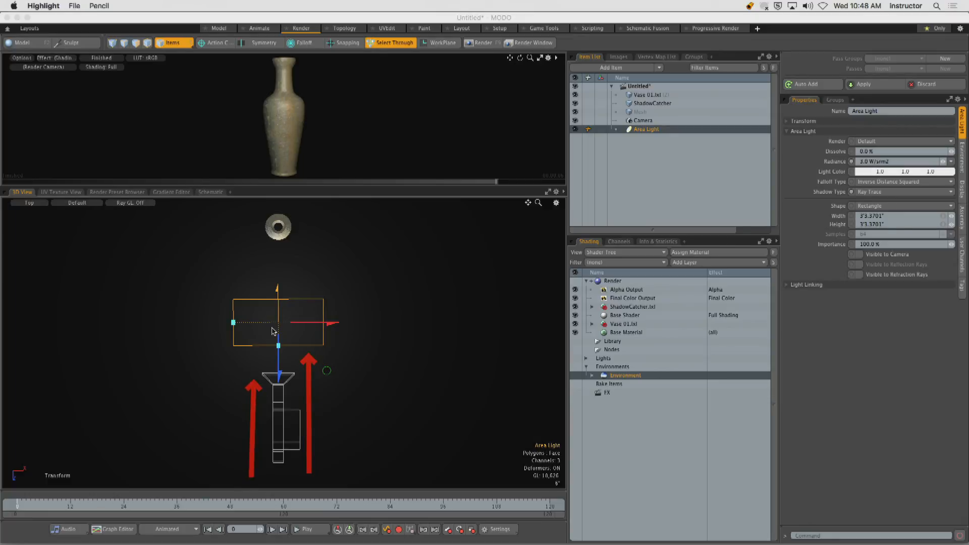
left_click_drag(272, 345, 272, 251)
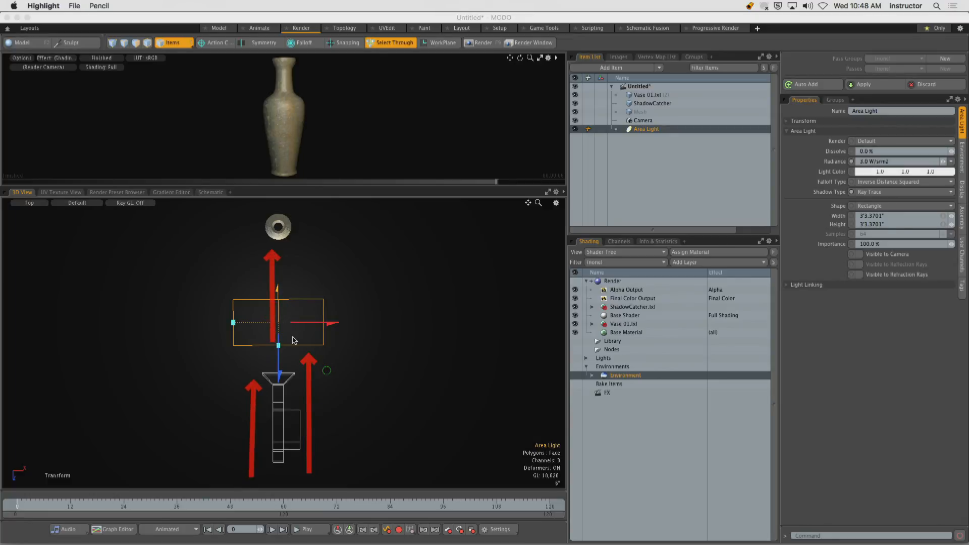
left_click_drag(293, 339, 291, 252)
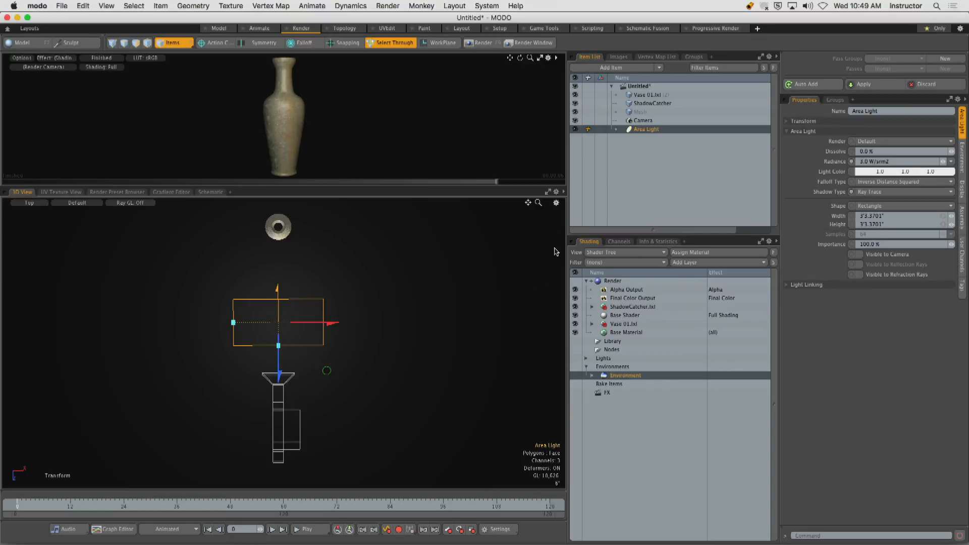
Render the frame with the frontal area light, inspect the vase in a full-width image, and close the render window.
left_click(480, 43)
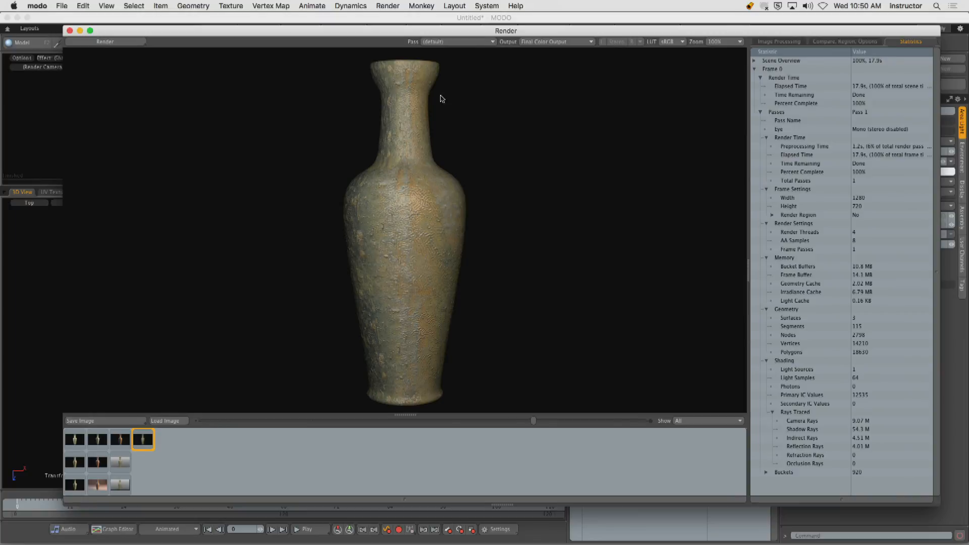
key("KP_0")
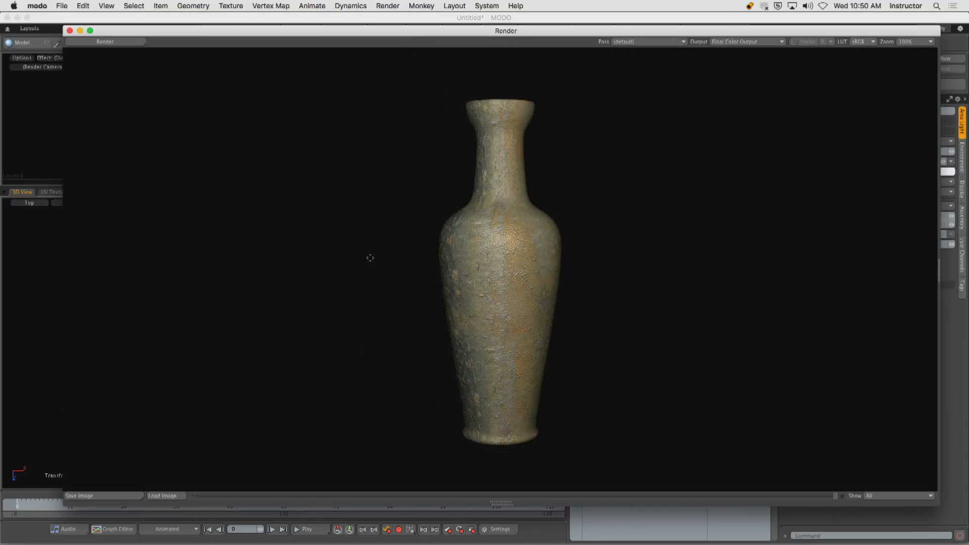
left_click_drag(446, 32, 396, 20)
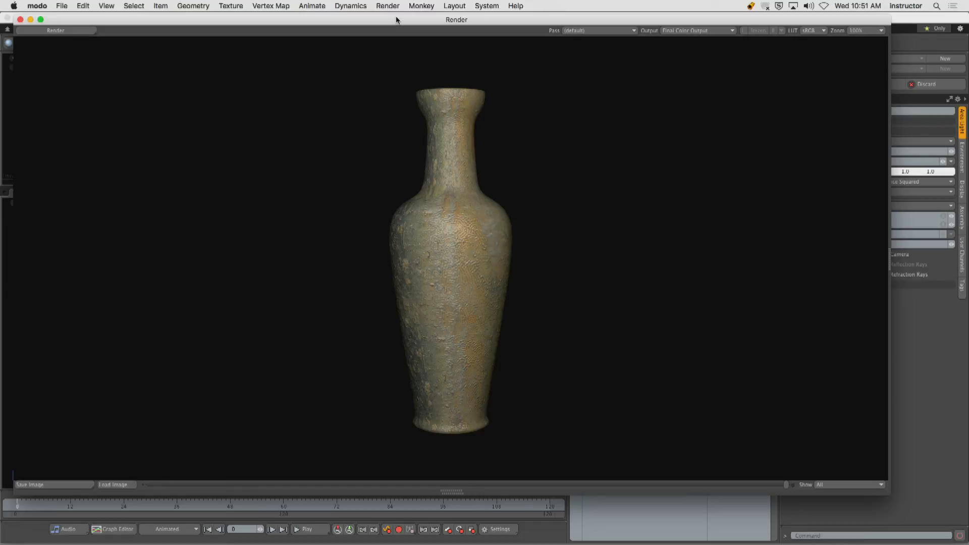
left_click_drag(118, 21, 152, 37)
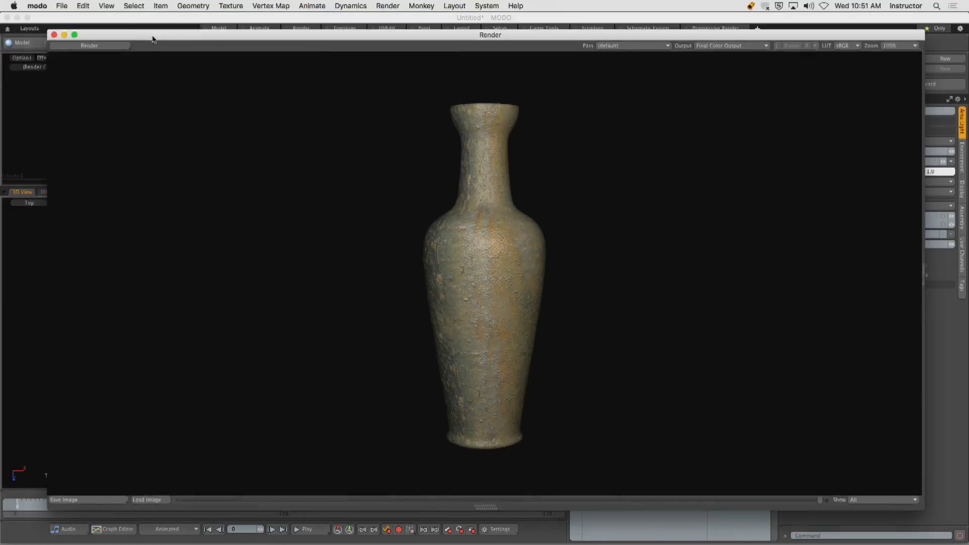
left_click(55, 35)
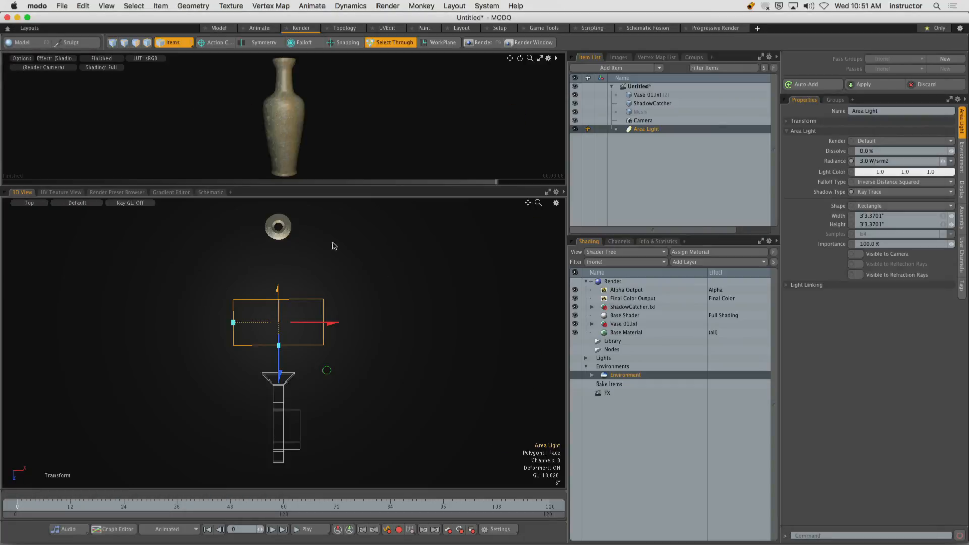
left_click(302, 449)
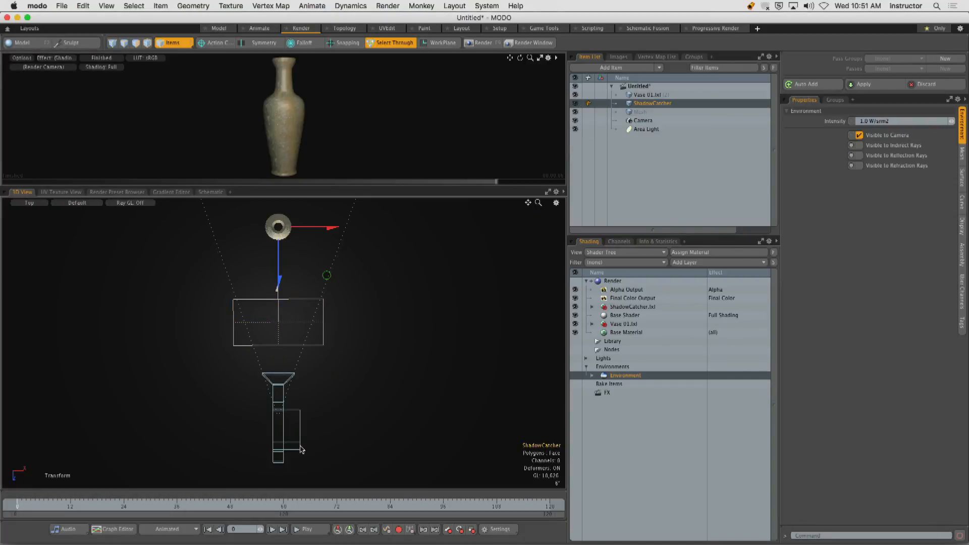
left_click(323, 341)
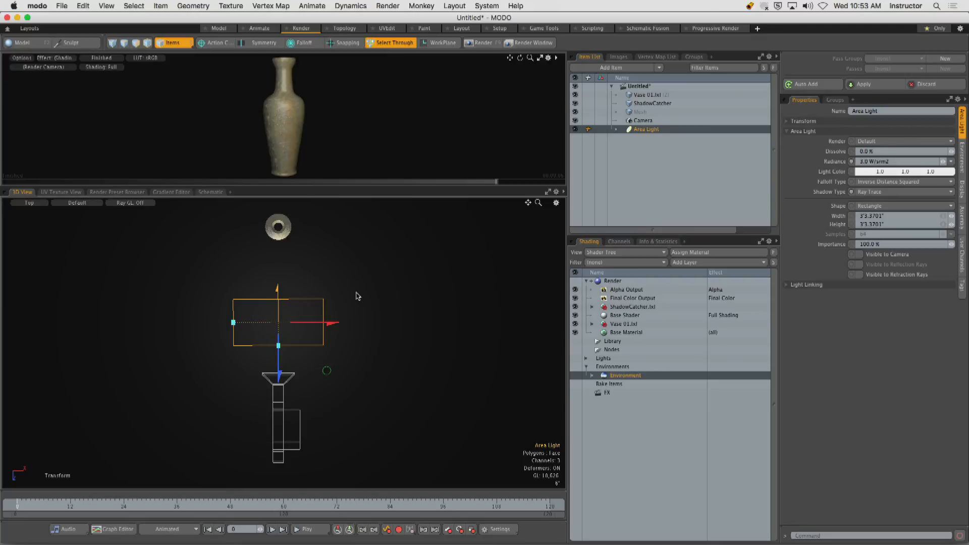
left_click_drag(365, 227, 350, 310)
mouse_move(397, 236)
left_mouse_down()
mouse_move(400, 306)
mouse_move(414, 306)
left_mouse_up()
mouse_move(428, 255)
left_mouse_down()
mouse_move(464, 289)
mouse_move(451, 275)
left_mouse_up()
left_click_drag(458, 240, 500, 260)
left_click_drag(533, 228, 486, 310)
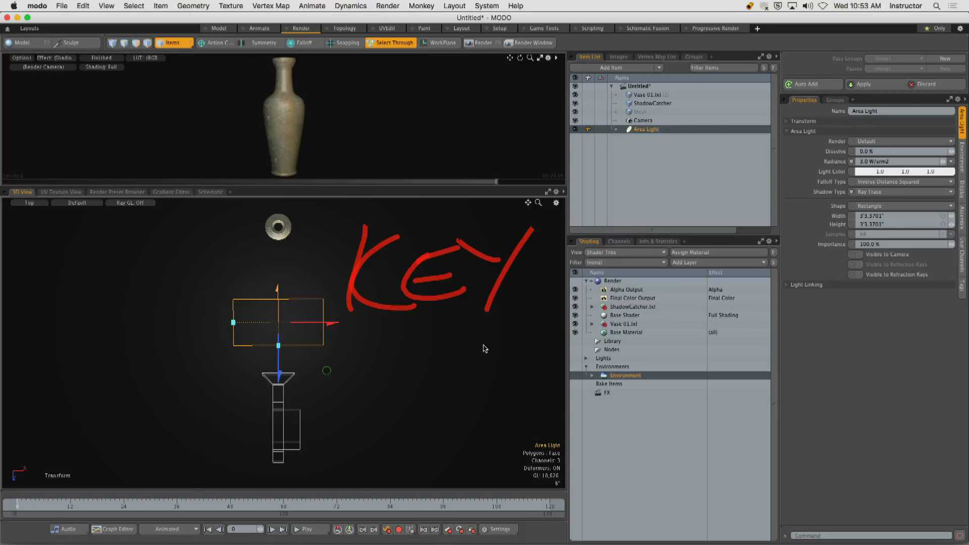
key("Escape")
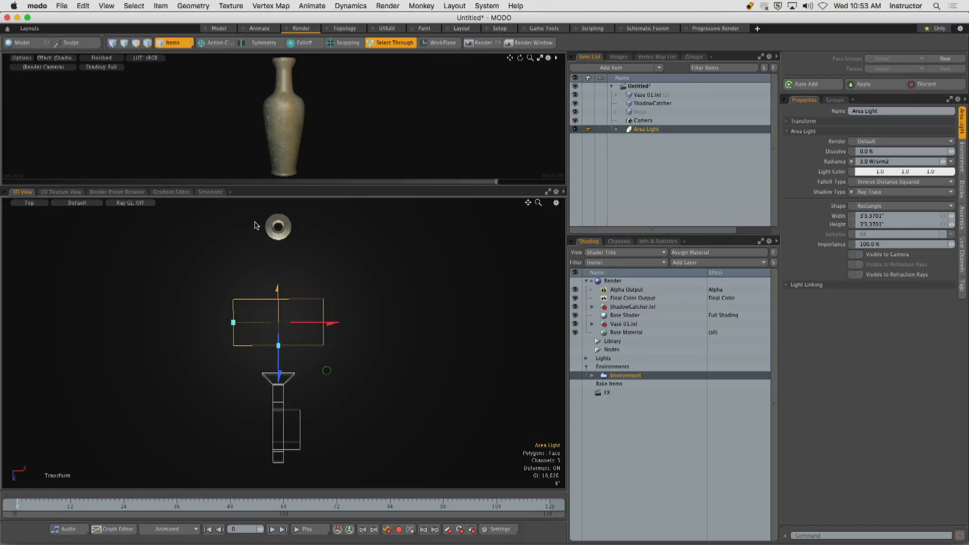
left_click_drag(247, 204, 307, 252)
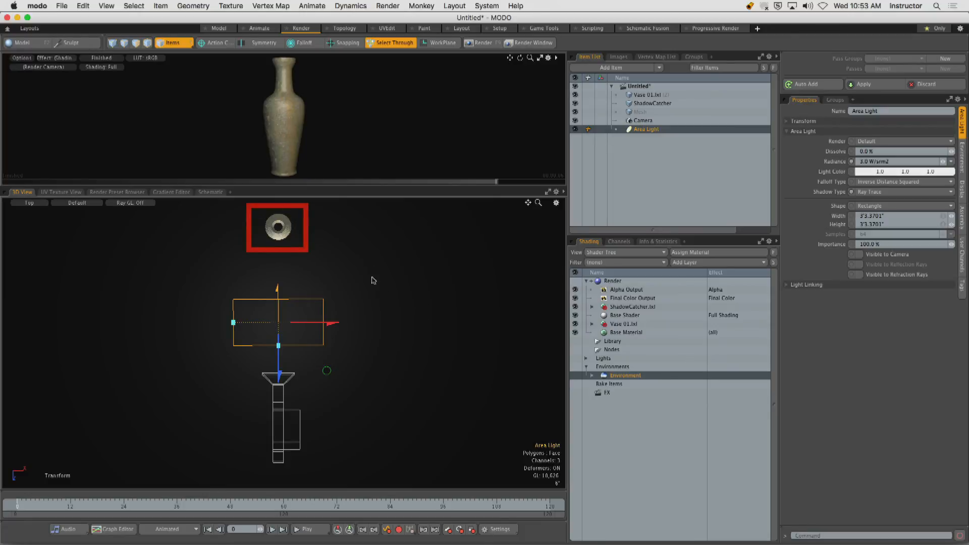
left_click_drag(366, 263, 470, 323)
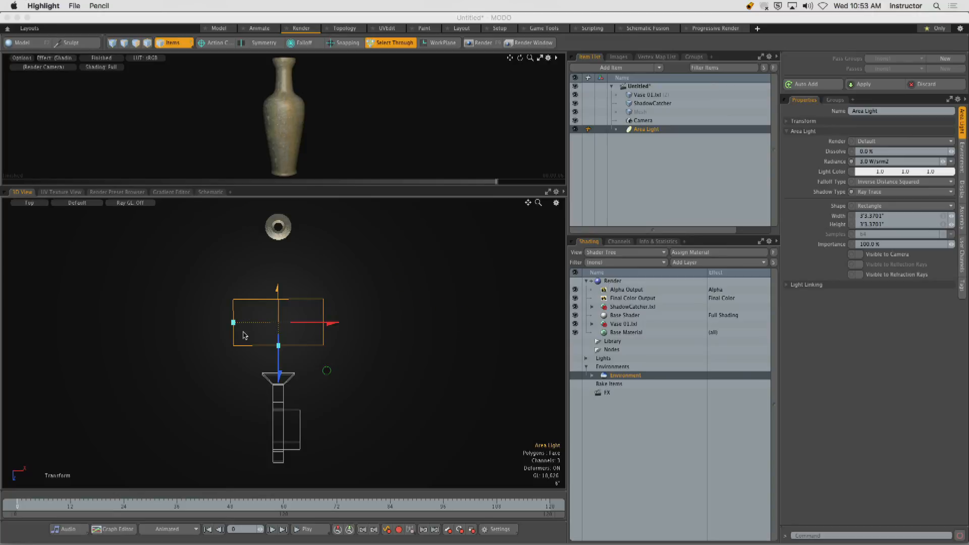
left_click_drag(245, 198, 305, 253)
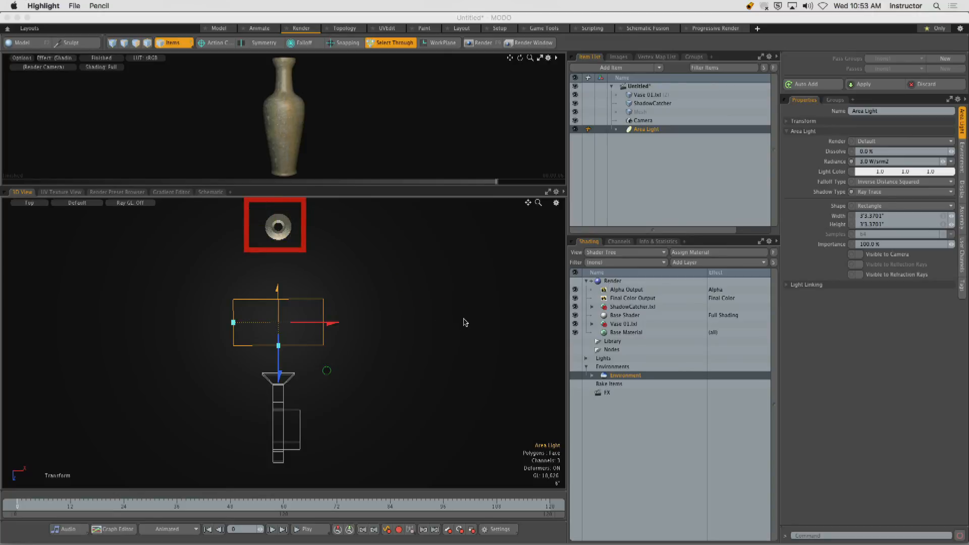
left_click_drag(479, 323, 377, 323)
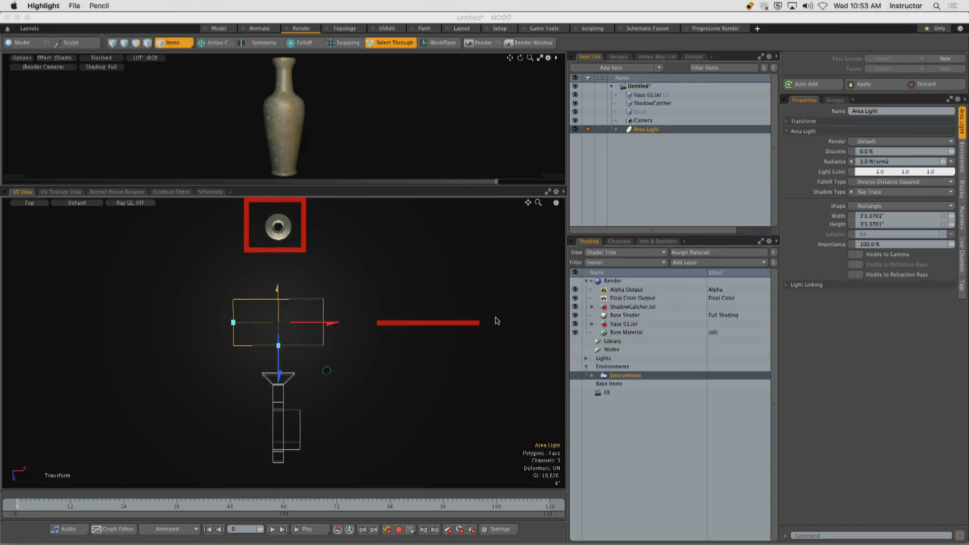
left_click_drag(498, 317, 387, 270)
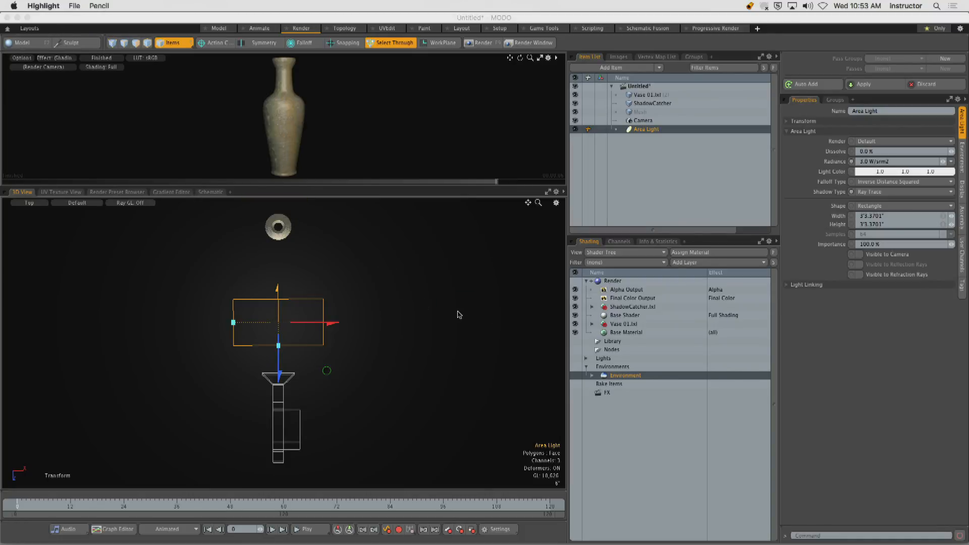
left_click_drag(455, 311, 328, 248)
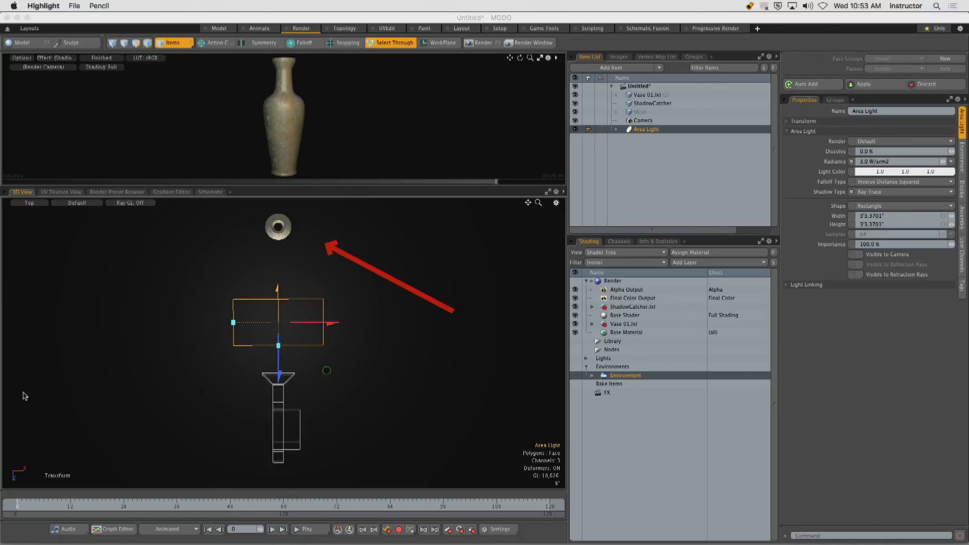
mouse_move(285, 207)
left_mouse_down()
mouse_move(278, 247)
mouse_move(299, 237)
mouse_move(297, 217)
mouse_move(274, 238)
left_mouse_up()
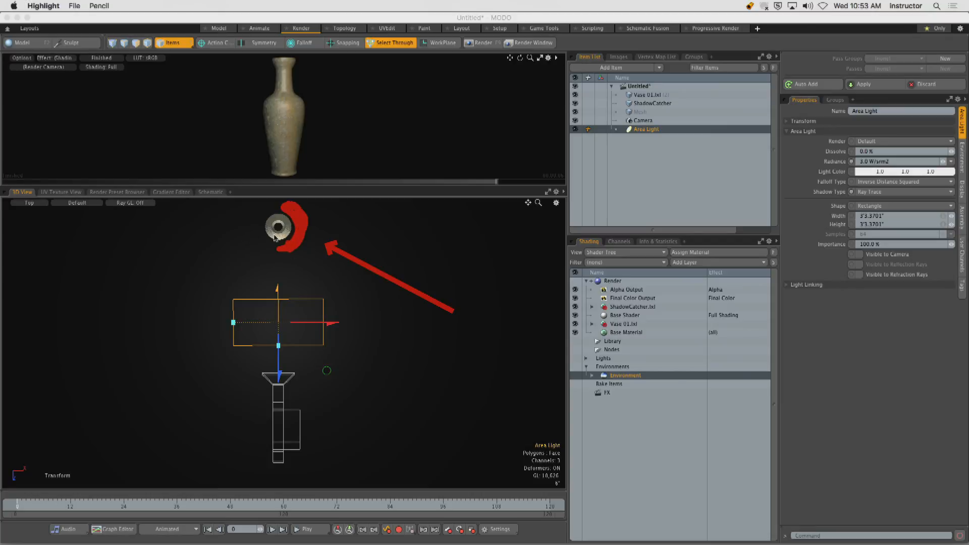
left_click_drag(228, 218, 247, 218)
left_click_drag(227, 230, 247, 231)
left_click_drag(229, 236, 244, 238)
left_click_drag(230, 245, 245, 244)
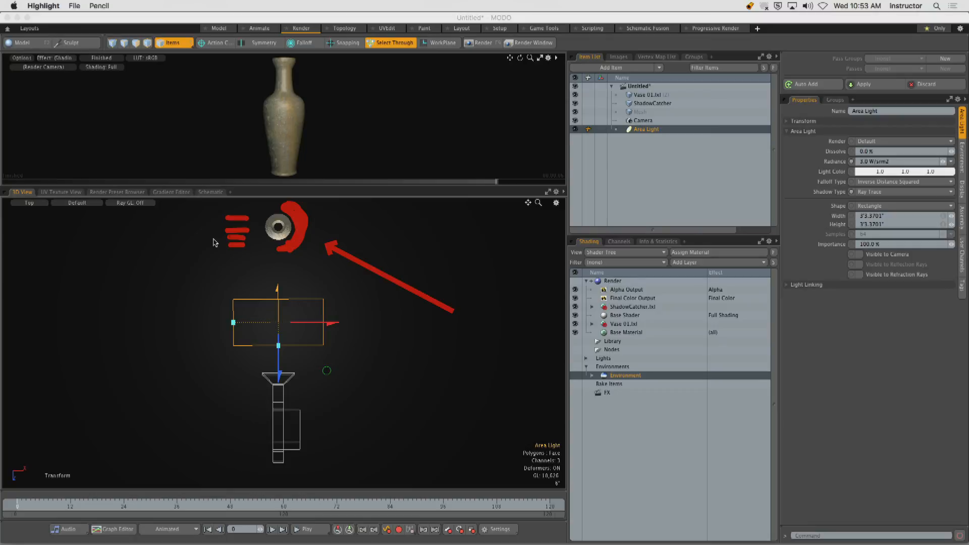
key("Escape")
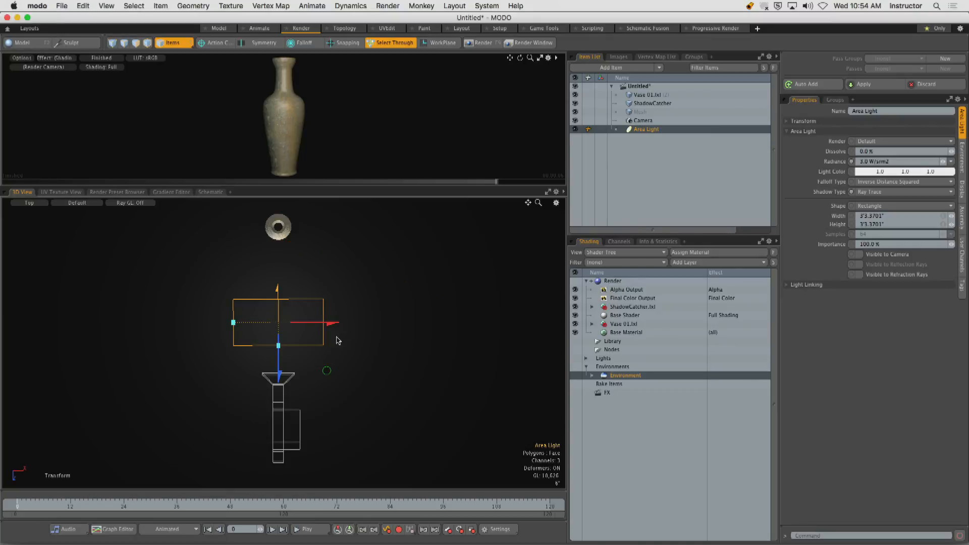
Move the area light off to the side of the vase in Top view and rotate it to point at the vase.
left_click_drag(332, 323, 416, 323)
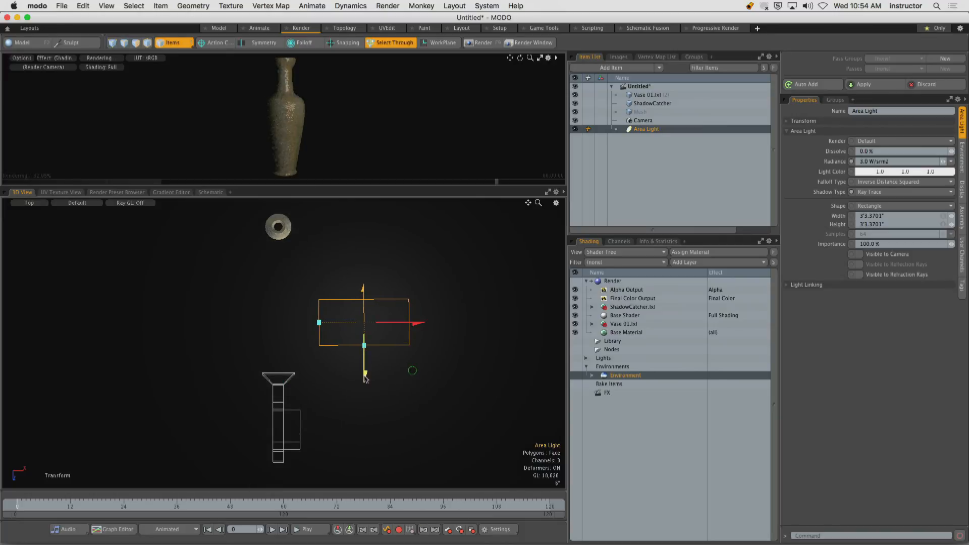
left_click_drag(365, 376, 420, 318)
key("e")
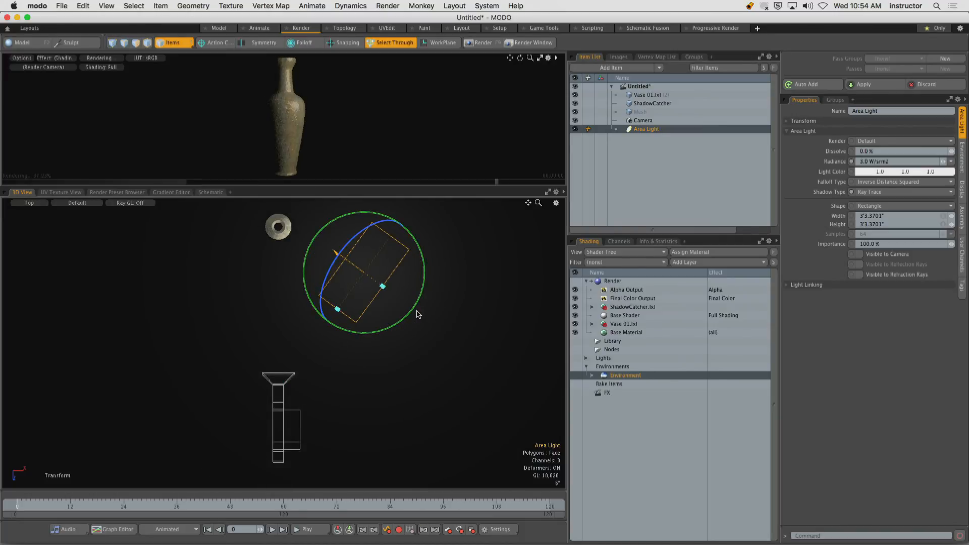
left_click_drag(351, 371, 350, 274, "alt")
key("w")
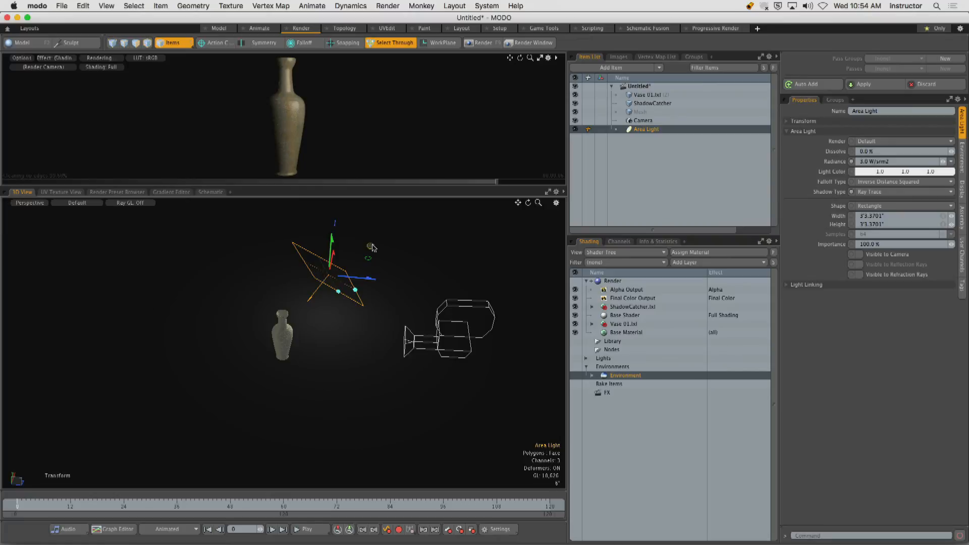
Set the action center to Selection and refine the area light's position and rotation in Perspective view so it faces the vase from the side.
left_click(202, 43)
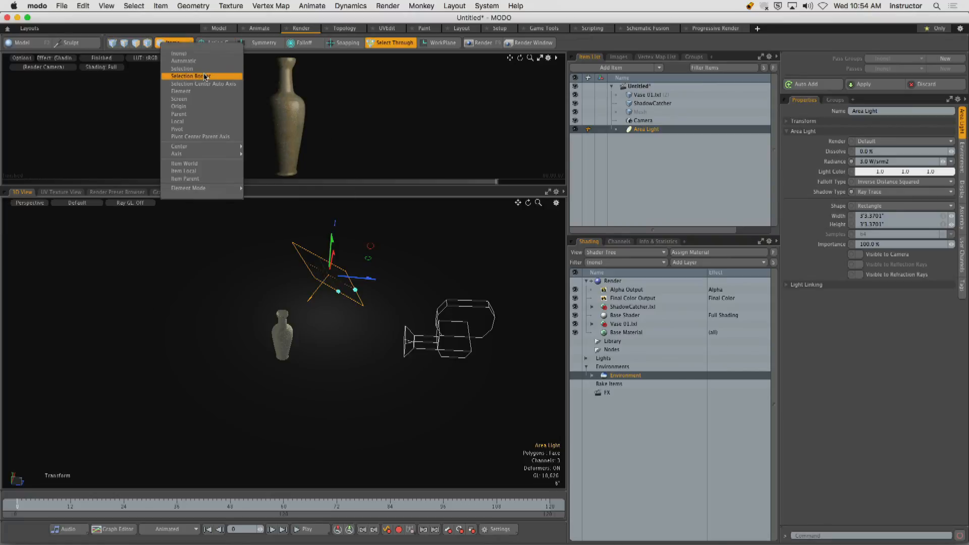
left_click(205, 71)
left_click_drag(403, 282, 196, 300, "alt")
left_click_drag(328, 347, 353, 372)
key("e")
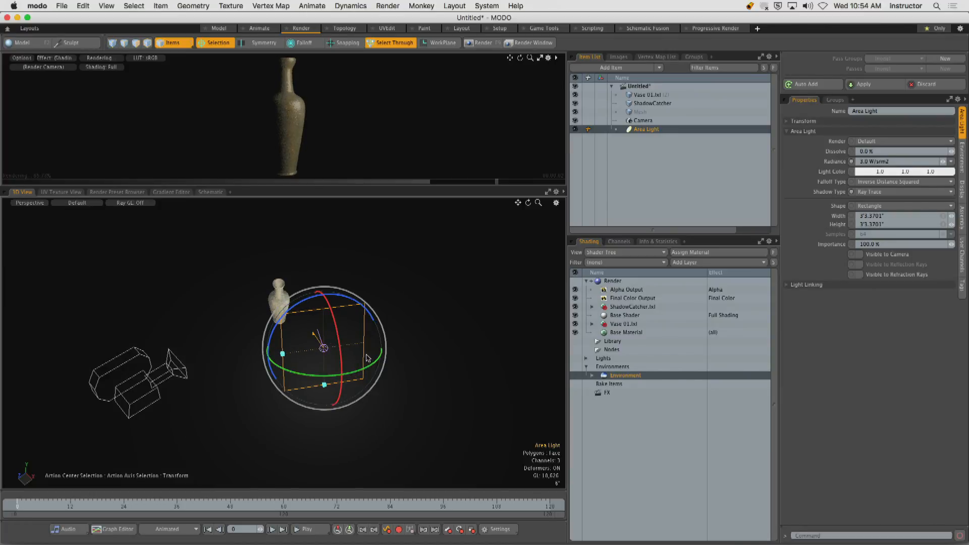
key("w")
left_click_drag(394, 338, 399, 337)
left_click_drag(396, 341, 371, 386, "alt")
key("e")
left_click_drag(323, 364, 398, 316)
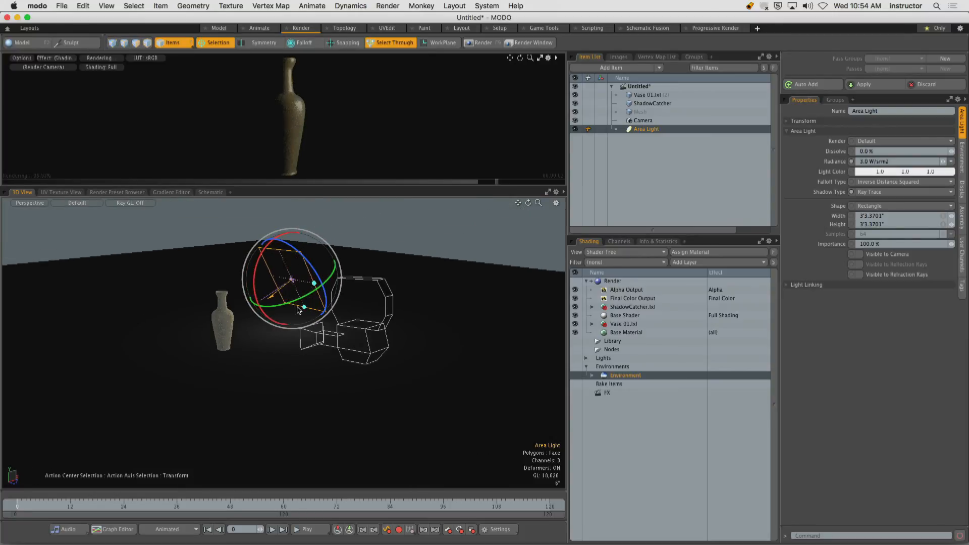
Stretch the area light's height to about 5'4" and render the frame to inspect the side-lit vase, closing the render window.
left_click_drag(304, 308, 333, 354)
left_click_drag(365, 266, 303, 298, "alt")
left_click(483, 43)
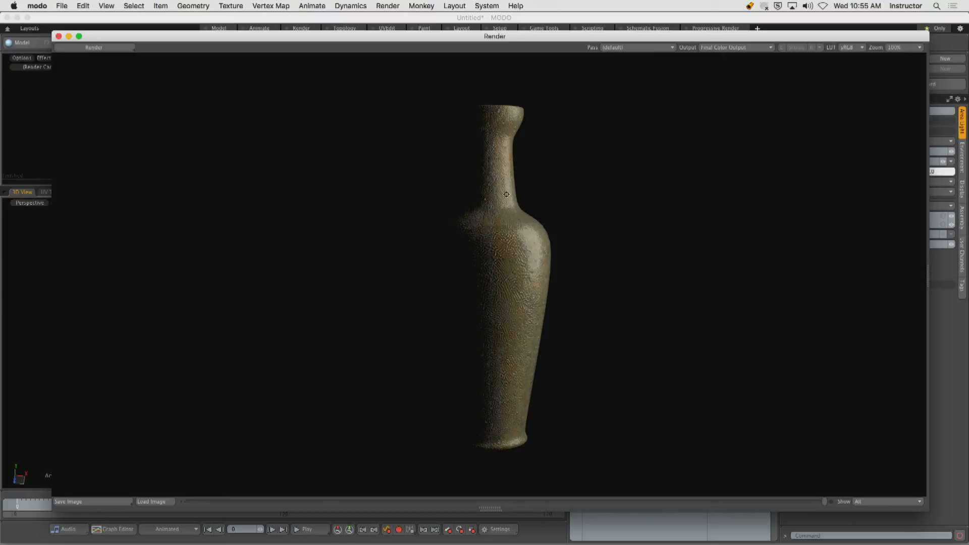
left_click(59, 36)
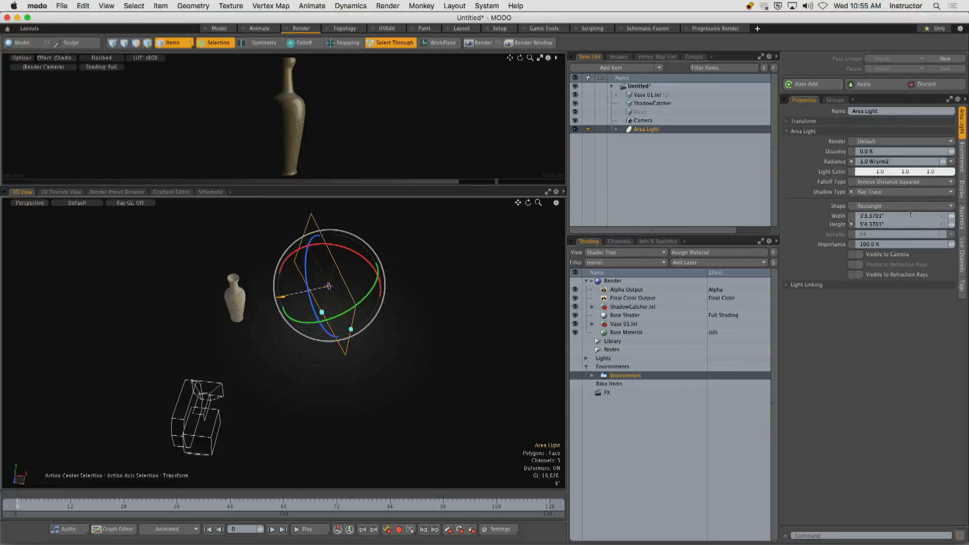
Set the area light's radiance to 5.0 W/srm2 and drop the active rotation tool.
left_click(891, 161)
type("5")
key("Return")
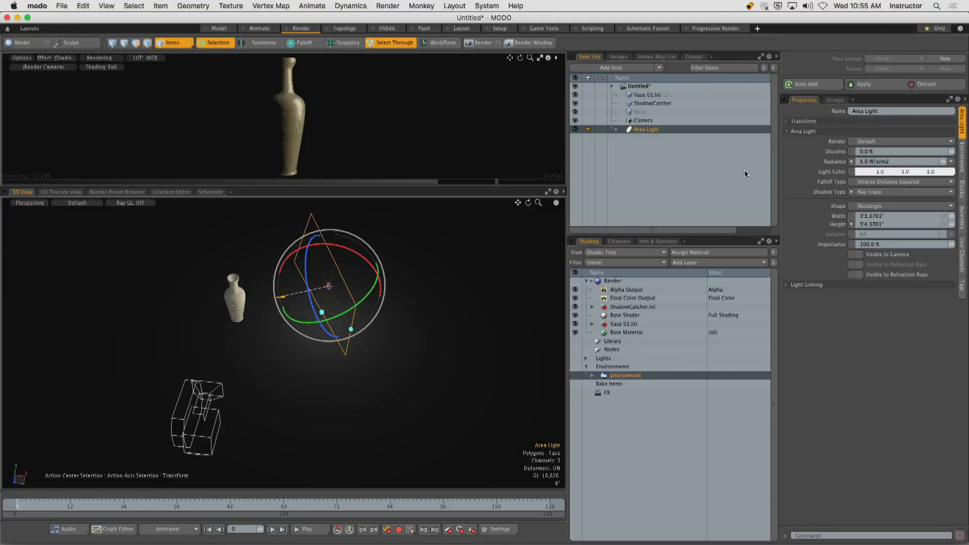
key("space")
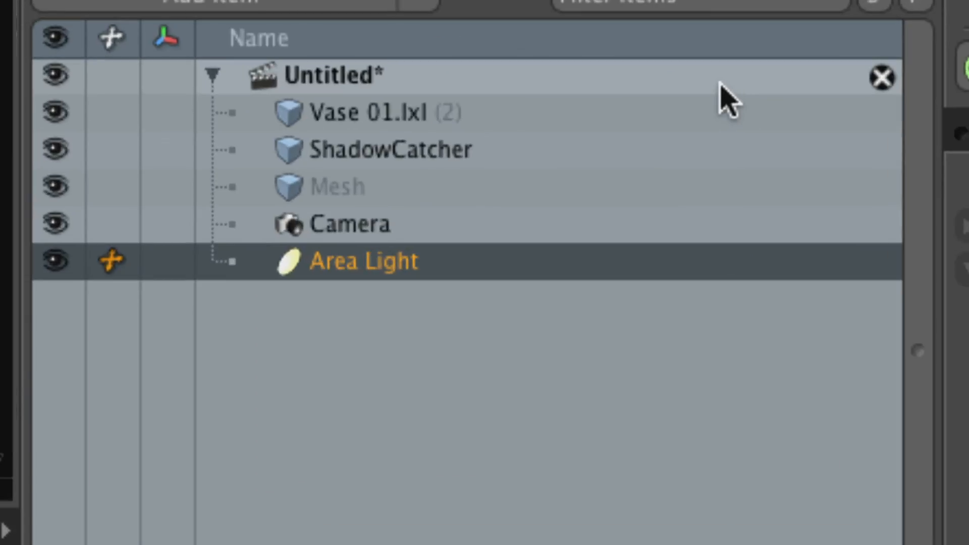
Rename the area light item as Key Light.
double_click(364, 265)
type("Ke")
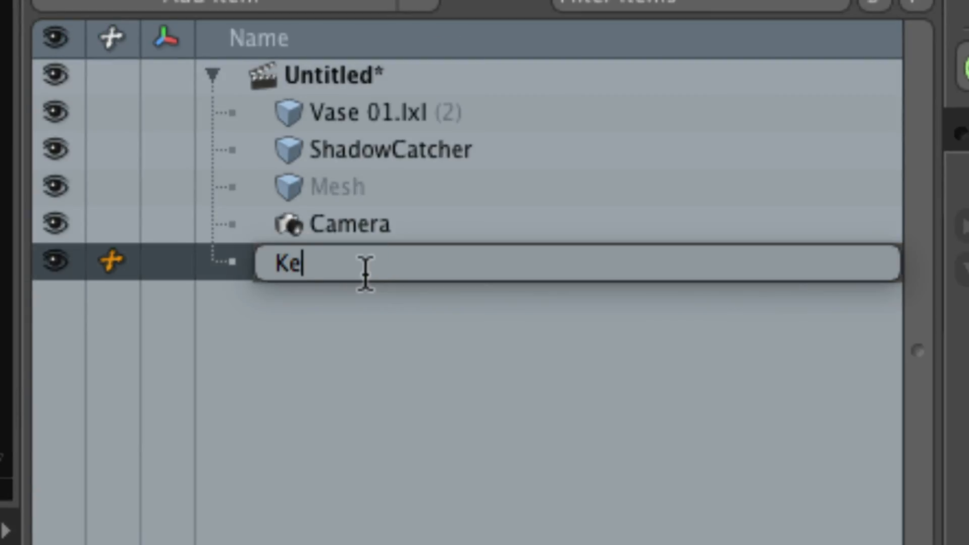
type("y Light")
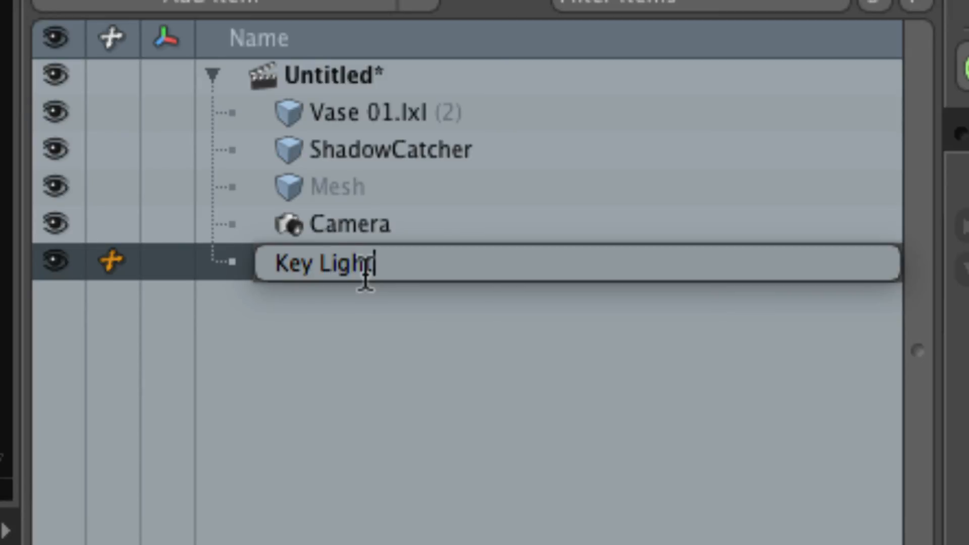
key("Return")
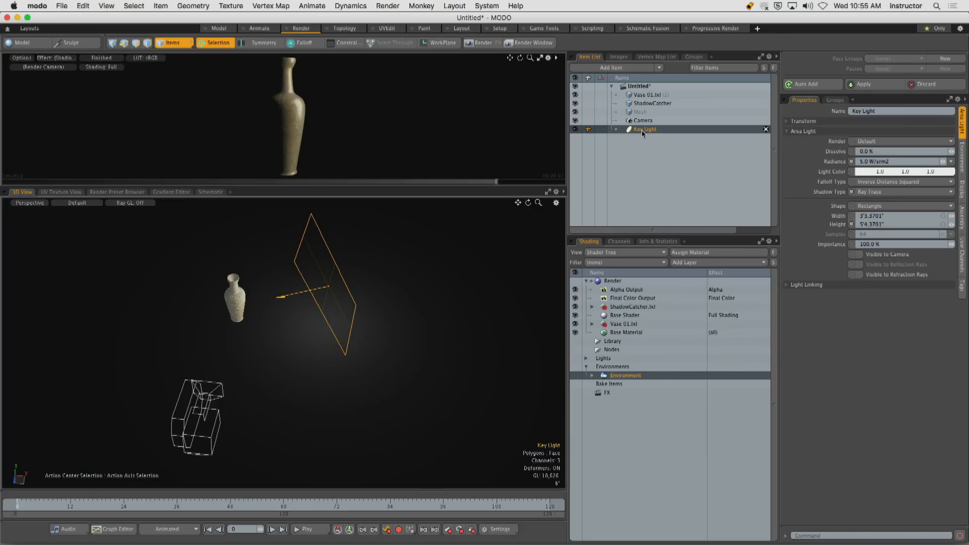
Reopen the last render to examine the shadowed side of the vase, and close the render window.
left_click(532, 42)
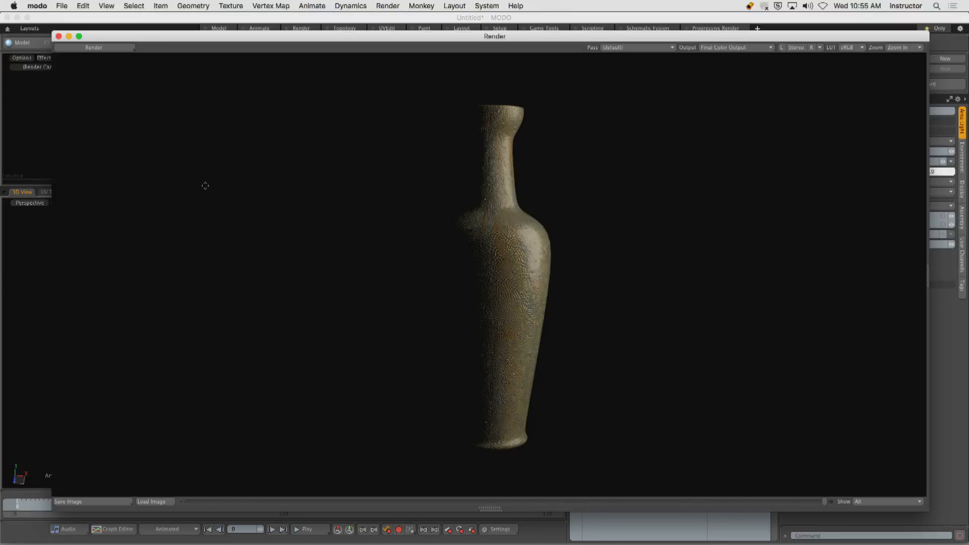
left_click_drag(215, 167, 393, 160)
left_click_drag(197, 214, 393, 213)
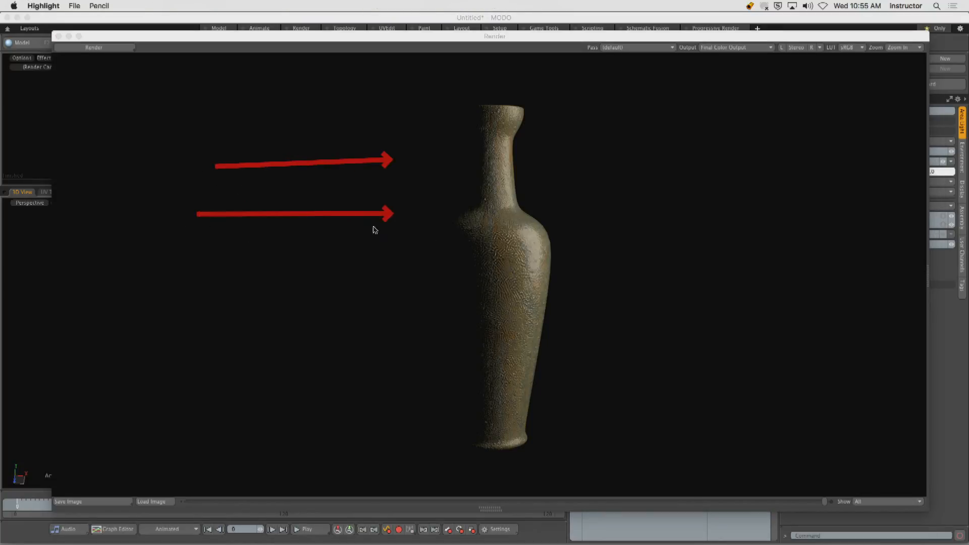
left_click_drag(200, 269, 394, 261)
left_click_drag(207, 328, 404, 311)
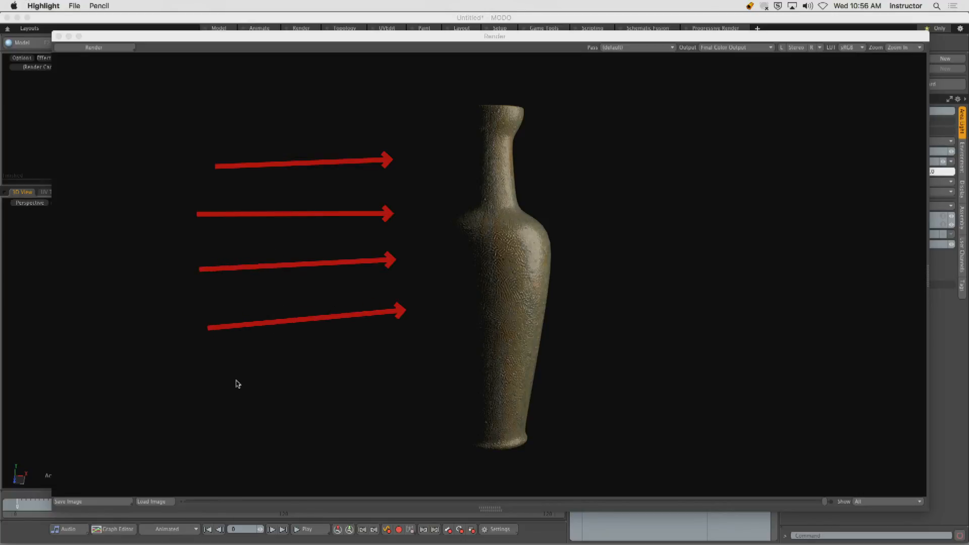
left_click_drag(201, 397, 407, 386)
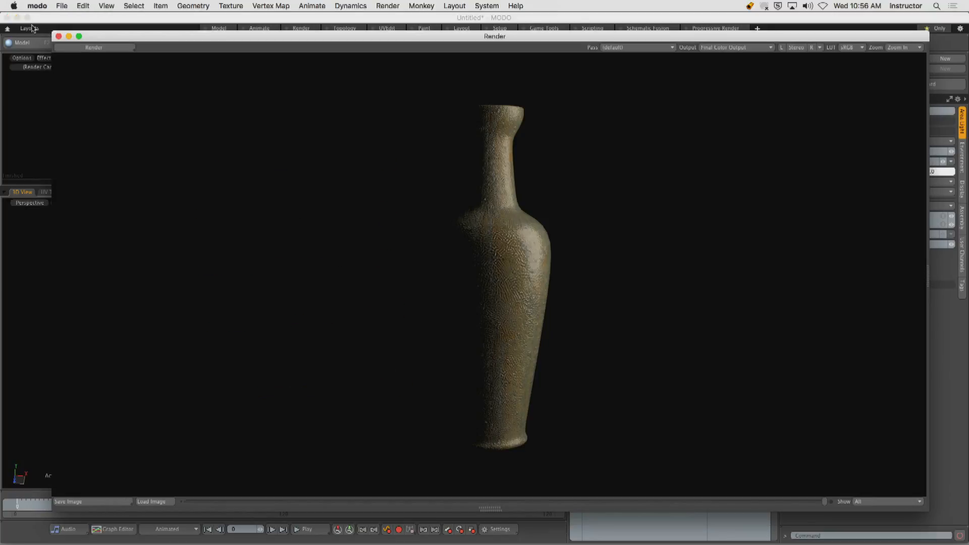
left_click(59, 37)
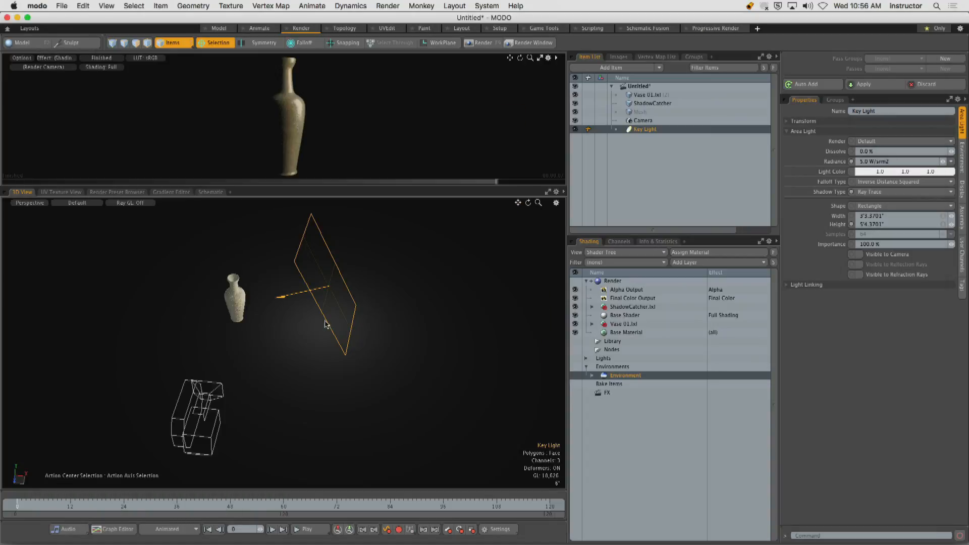
Show the vase, camera and key light together in Top view.
left_click_drag(366, 297, 296, 336, "alt")
key("ctrl+space")
left_click(296, 299)
left_click_drag(280, 286, 341, 292, "ctrl+alt")
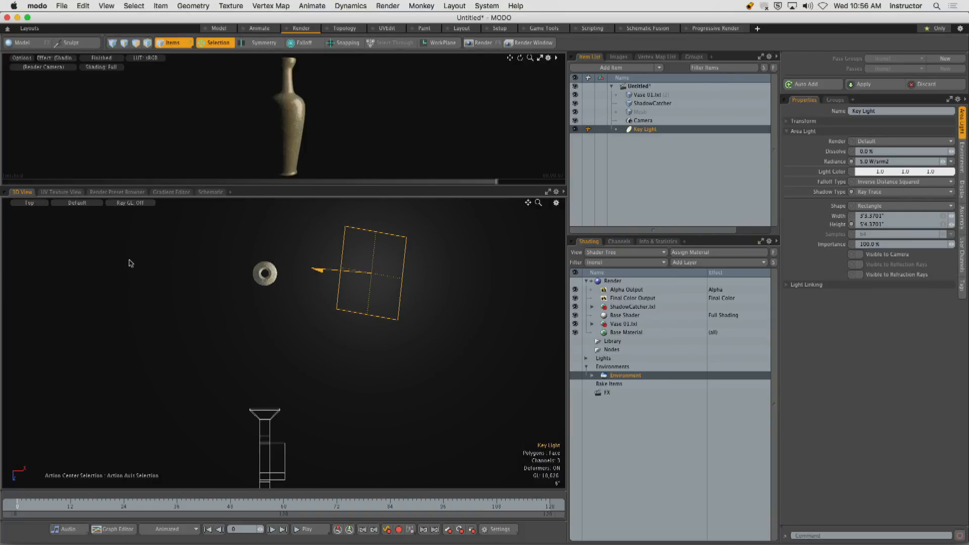
mouse_move(92, 272)
left_mouse_down()
mouse_move(100, 335)
mouse_move(157, 269)
left_mouse_up()
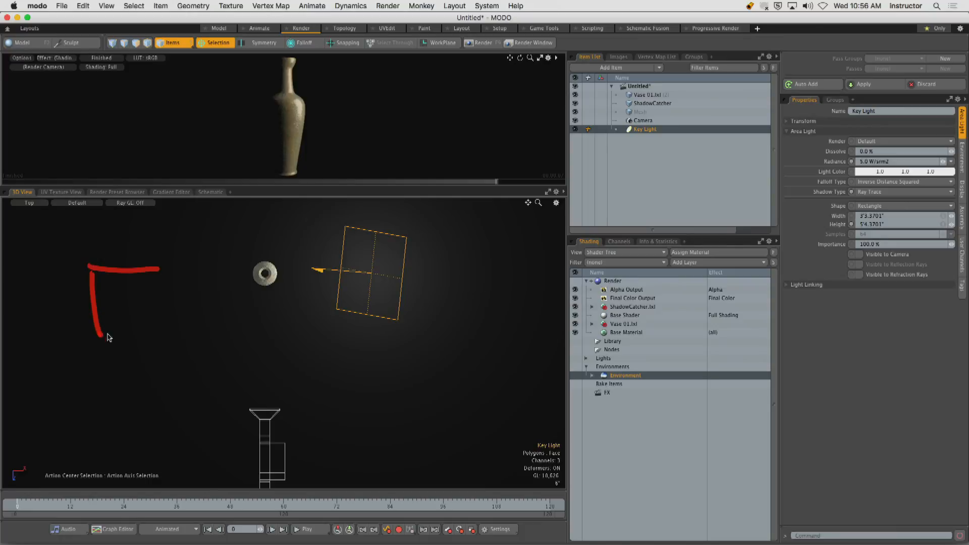
left_click_drag(100, 334, 165, 330)
mouse_move(153, 268)
left_mouse_down()
mouse_move(170, 333)
mouse_move(220, 290)
mouse_move(207, 279)
left_mouse_up()
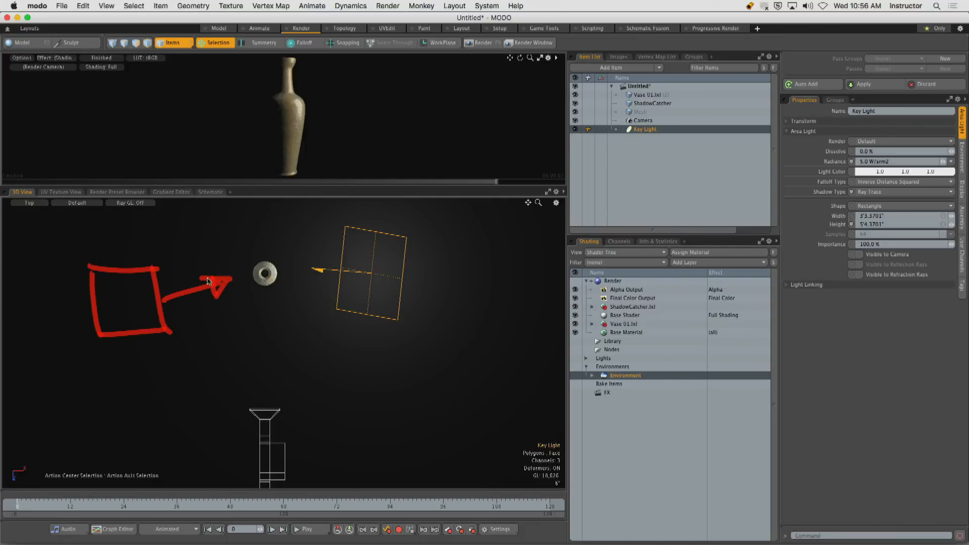
key("Escape")
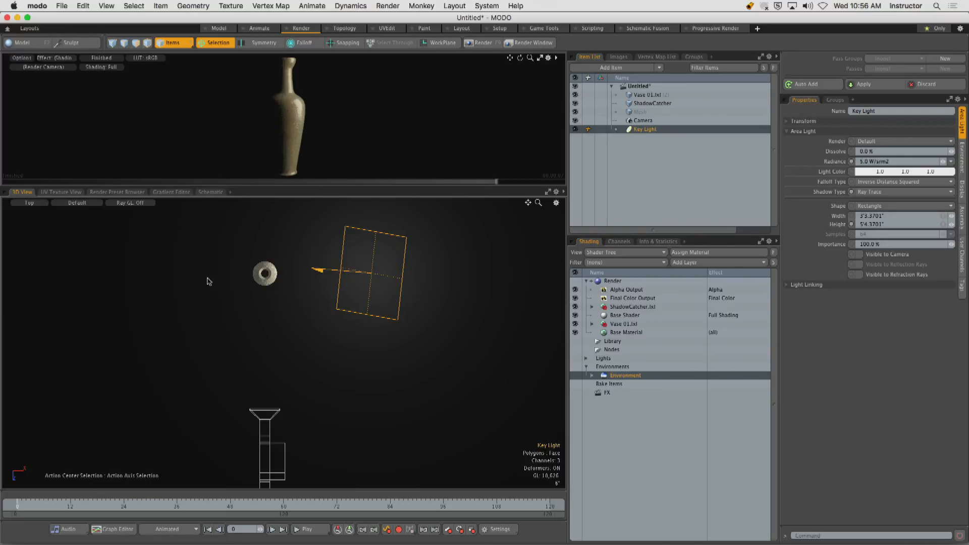
Mirror the key light across the X axis with the action center set to Origin, and render the scene.
left_click(225, 44)
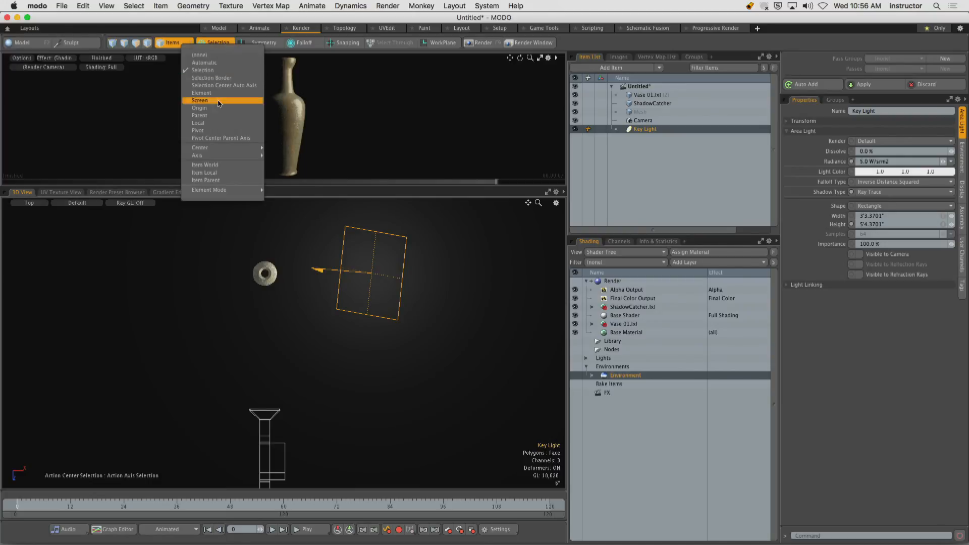
left_click(214, 108)
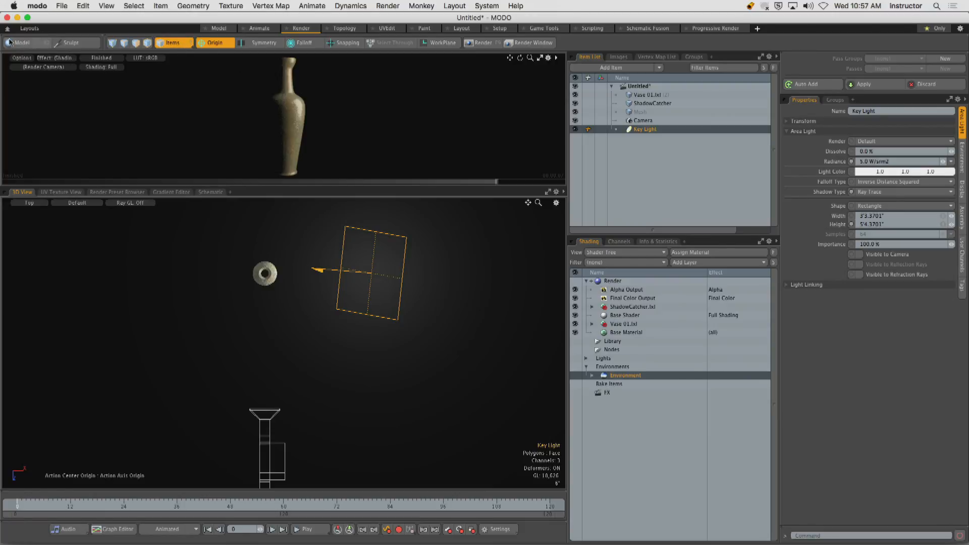
left_click(30, 43)
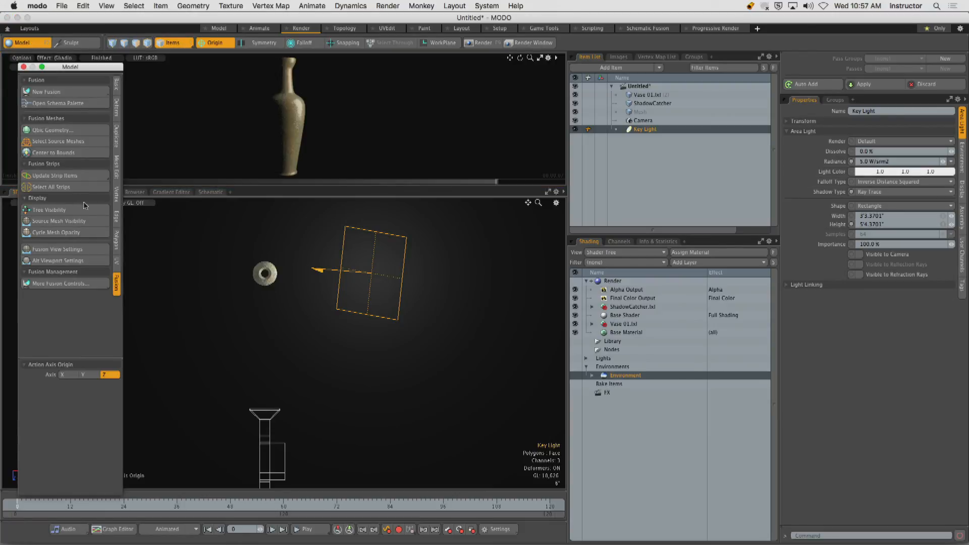
left_click(119, 144)
left_click(70, 101)
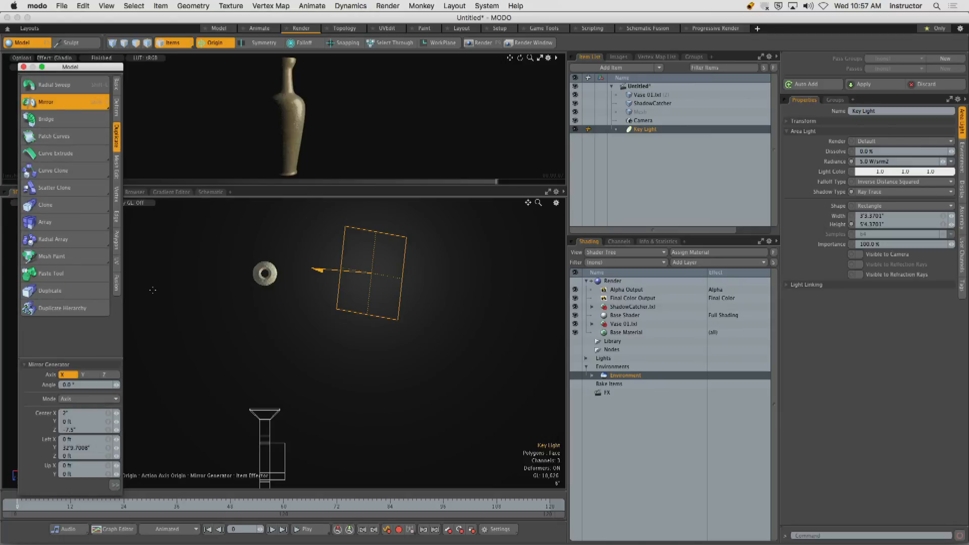
left_click(168, 293)
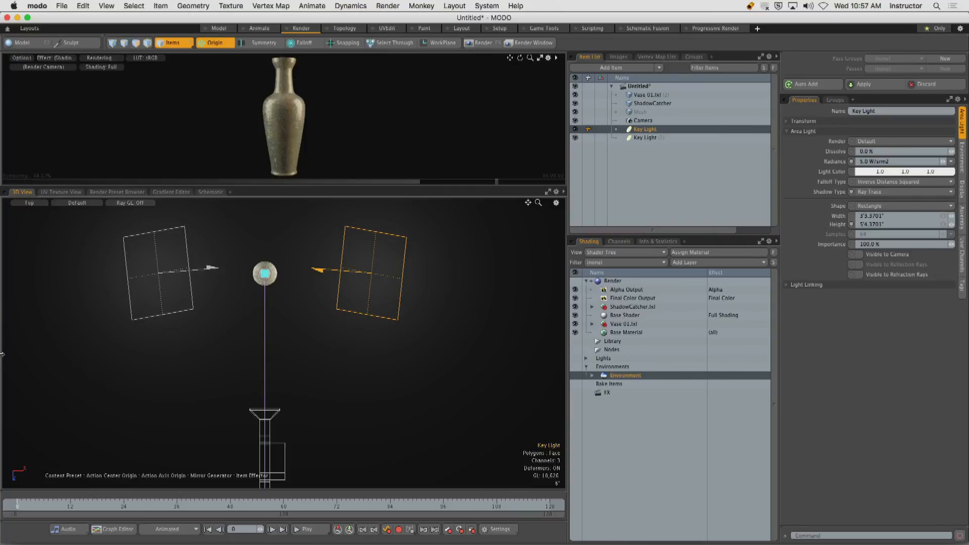
left_click(495, 43)
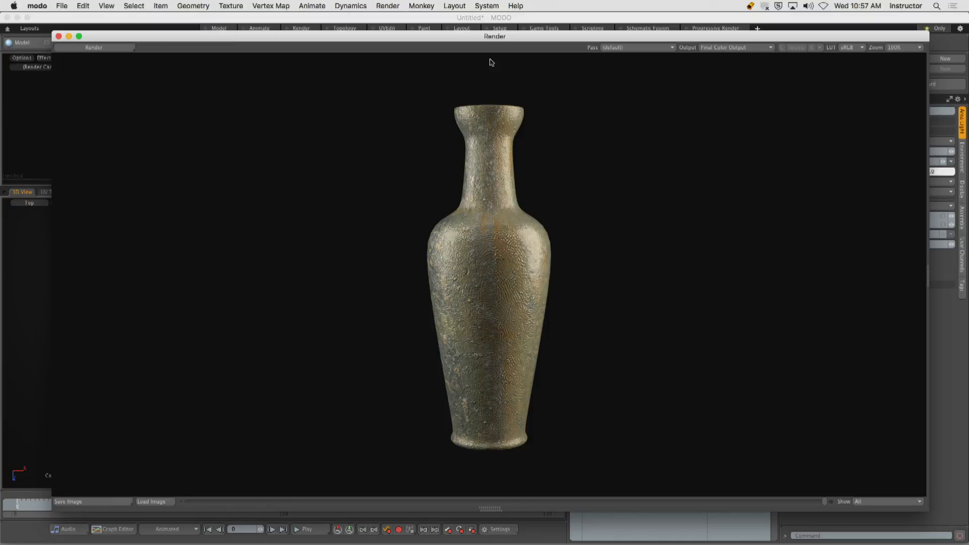
Annotate the render with red arrows from both sides and a zigzag down the vase's middle, and clear the annotations.
left_click_drag(209, 134, 364, 174)
left_click_drag(241, 190, 384, 236)
left_click_drag(184, 278, 365, 298)
left_click_drag(204, 364, 360, 374)
left_click_drag(225, 436, 413, 433)
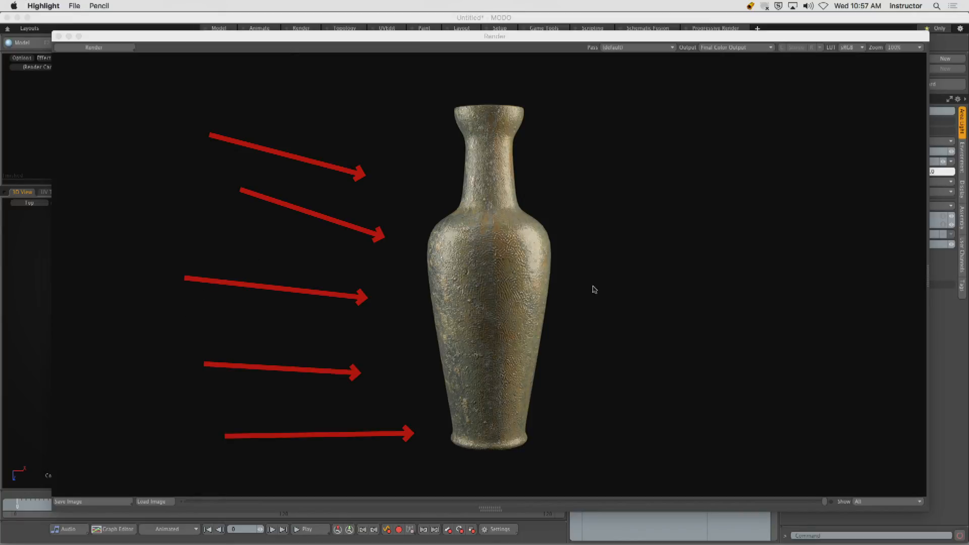
left_click_drag(713, 114, 600, 147)
left_click_drag(746, 225, 604, 255)
left_click_drag(747, 337, 622, 336)
left_click_drag(751, 437, 607, 423)
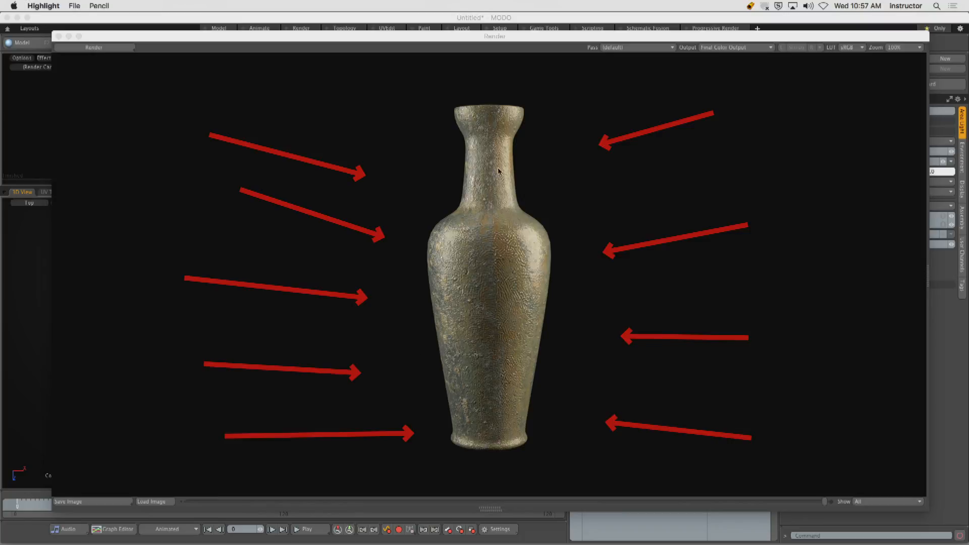
mouse_move(479, 120)
left_mouse_down()
mouse_move(470, 163)
mouse_move(487, 281)
mouse_move(454, 420)
left_mouse_up()
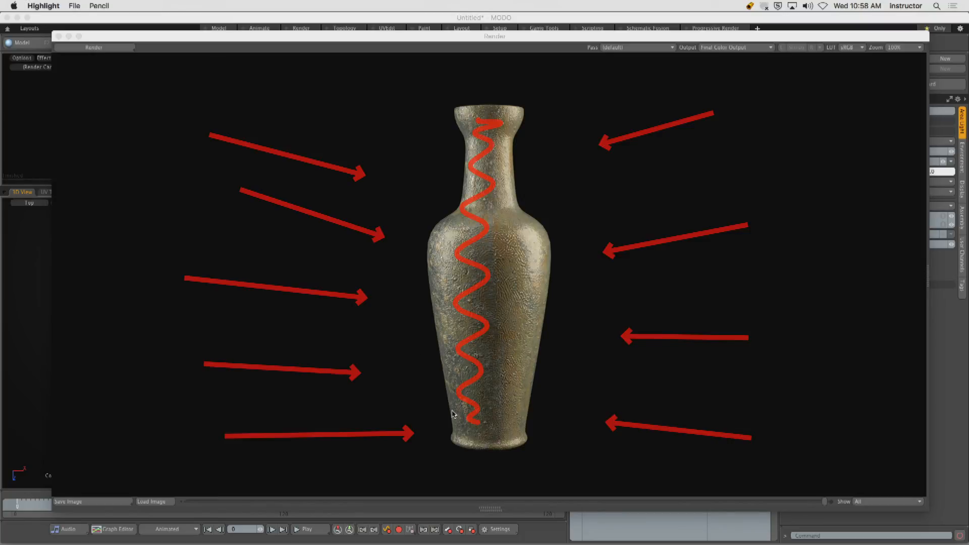
key("Delete")
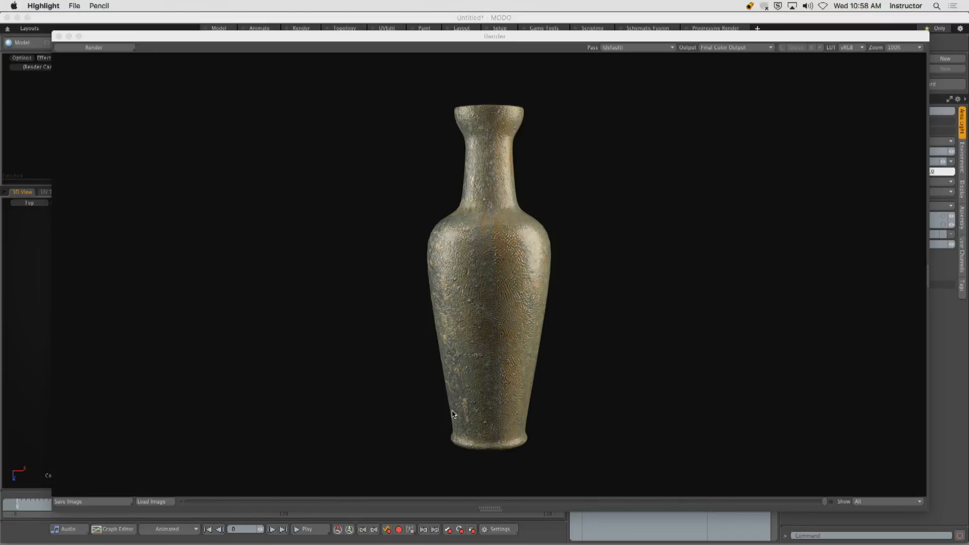
left_click(452, 411)
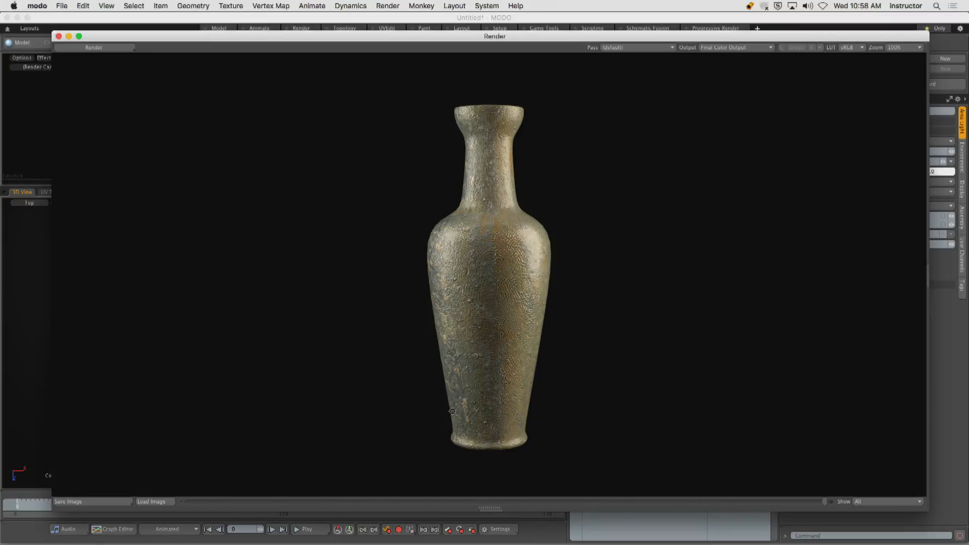
Close the render window and rename the mirrored key light as Fill Light.
left_click(58, 36)
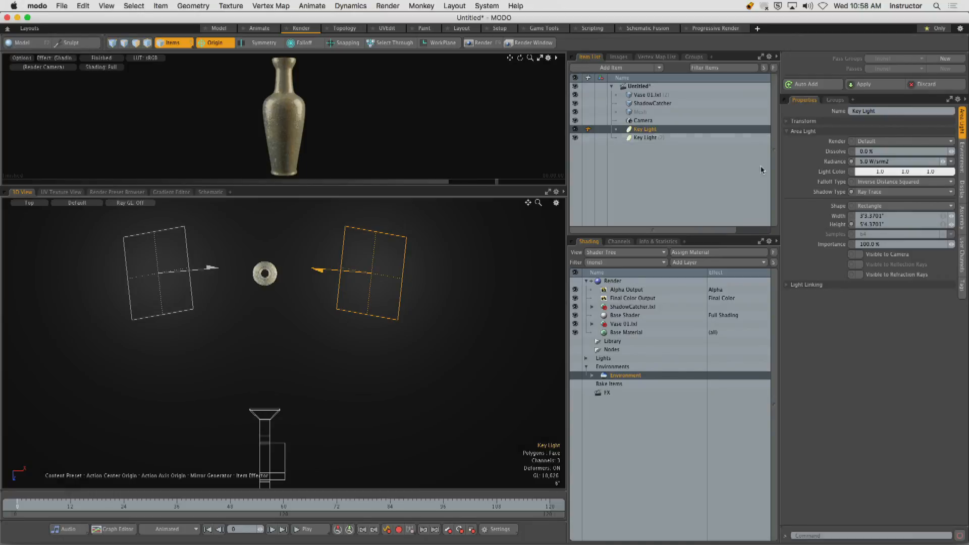
left_click(668, 138)
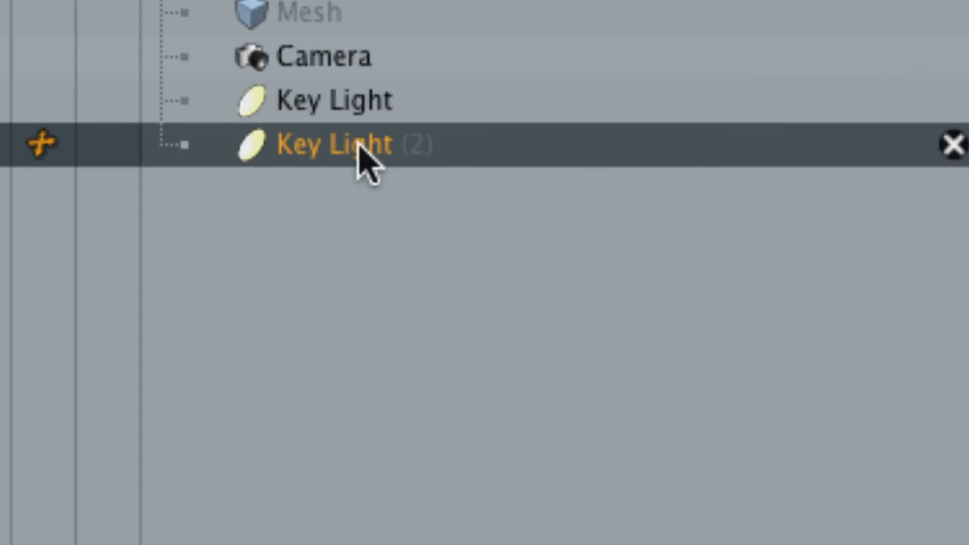
double_click(363, 147)
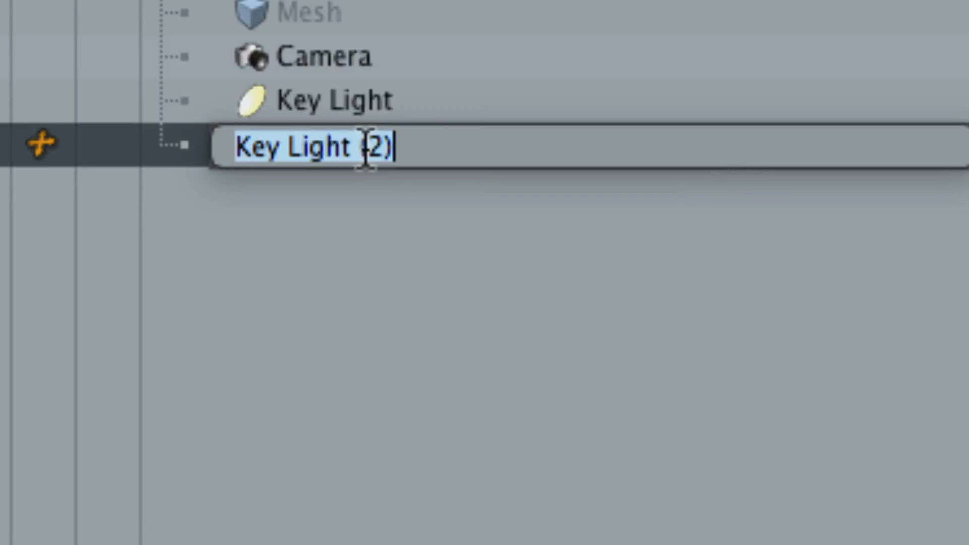
type("Phil Light")
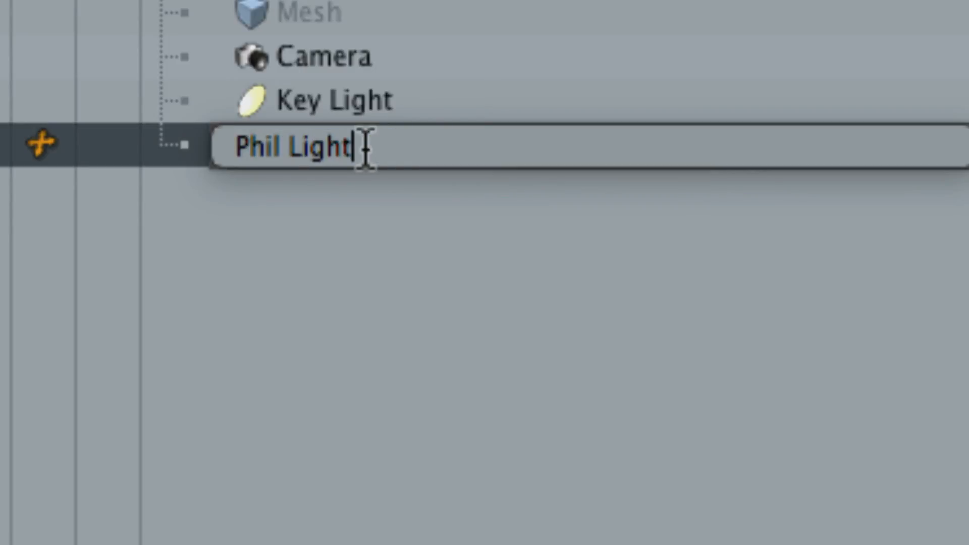
key("Left")
key("Left")
key("Left")
key("Left")
key("Left")
key("Left")
key("shift+Left")
key("shift+Left")
key("shift+Left")
key("shift+Left")
type("Fill")
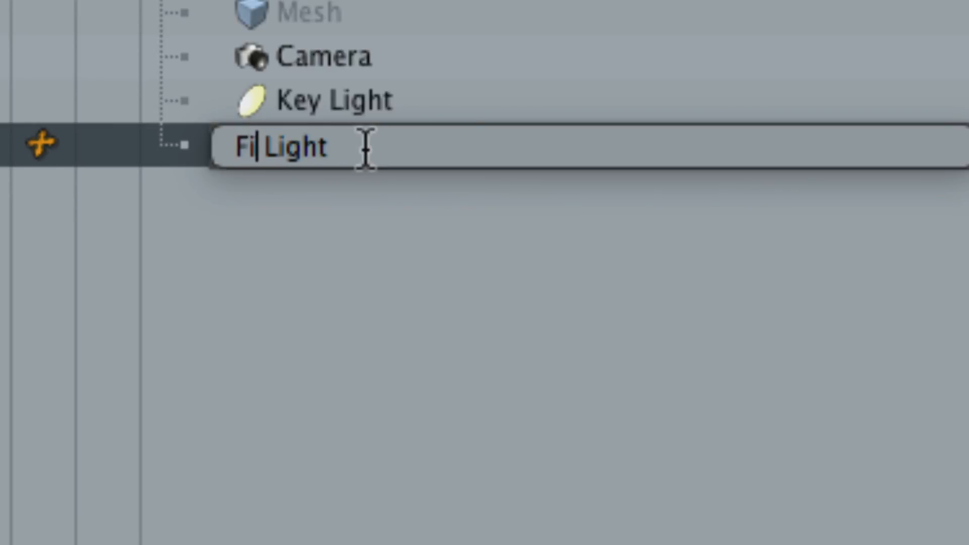
key("Return")
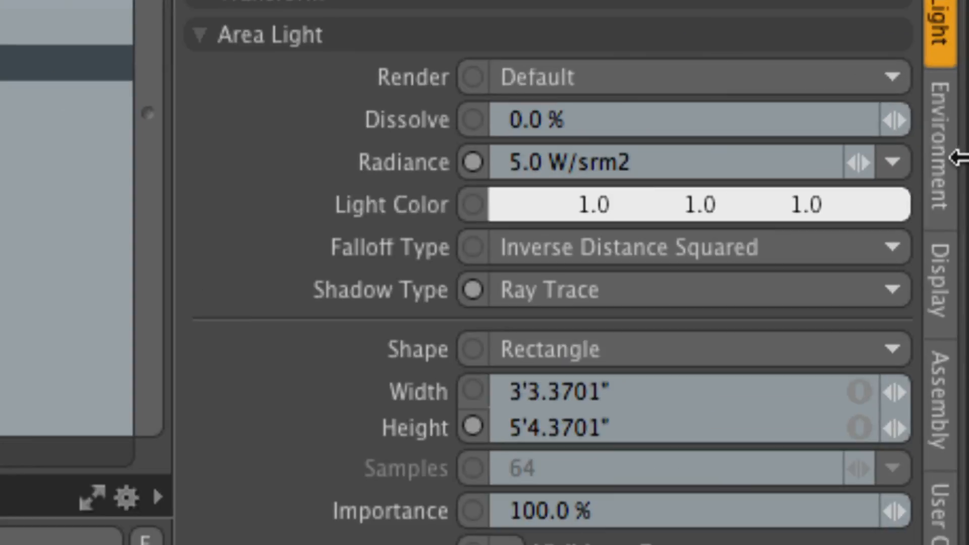
Set the Fill Light's radiance to 1.0 W/srm2 and render the scene.
left_click_drag(672, 165, 455, 168)
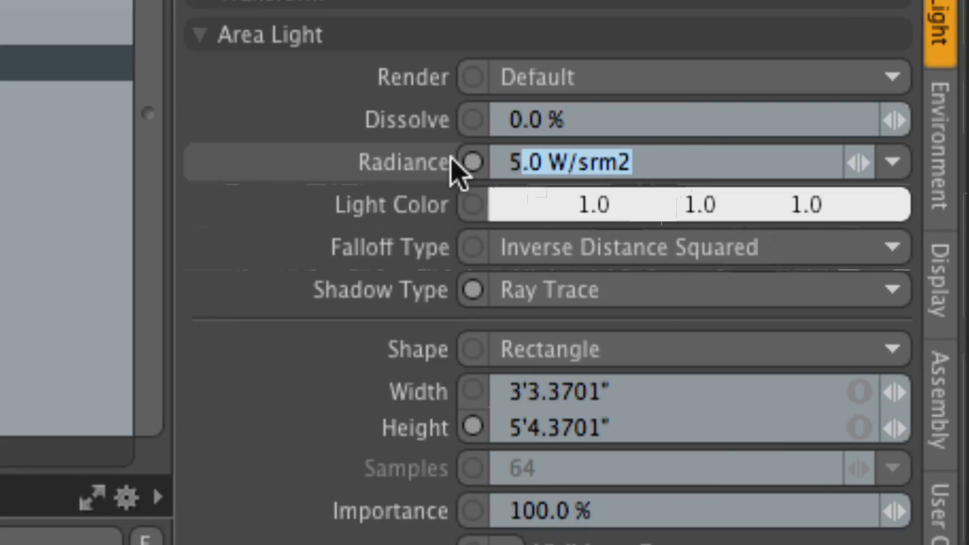
key("BackSpace")
key("BackSpace")
type("1")
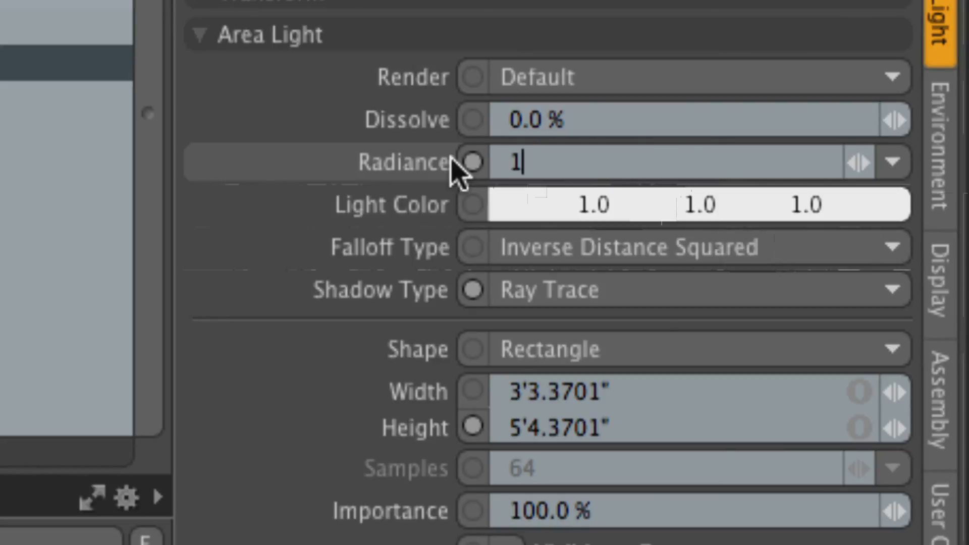
key("Return")
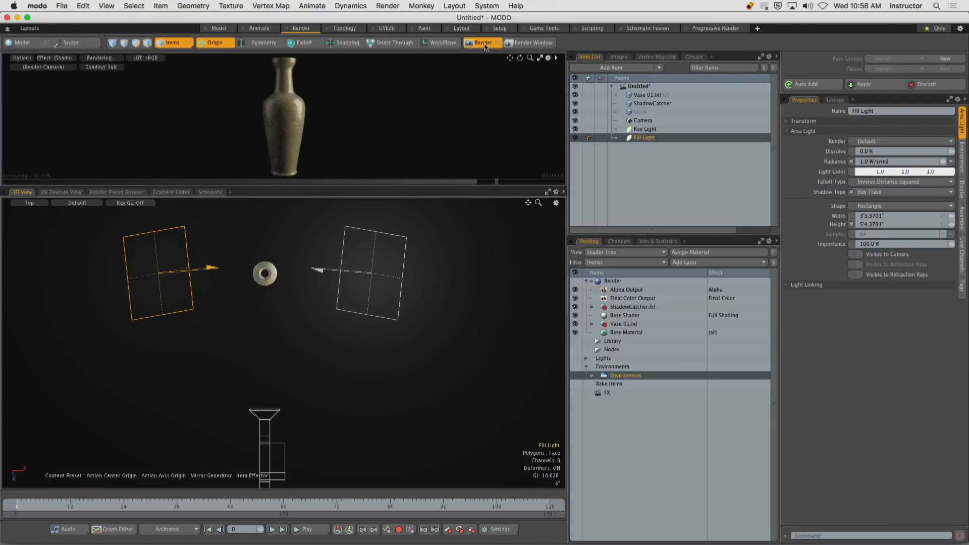
left_click(483, 43)
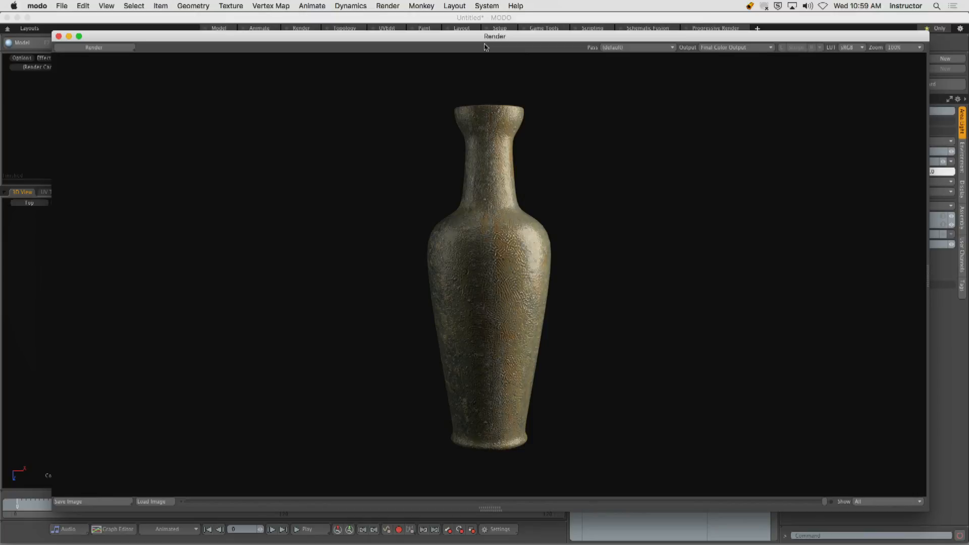
Compare the newest vase render with the earlier ones in the render history, and close the render window.
key("KP_0")
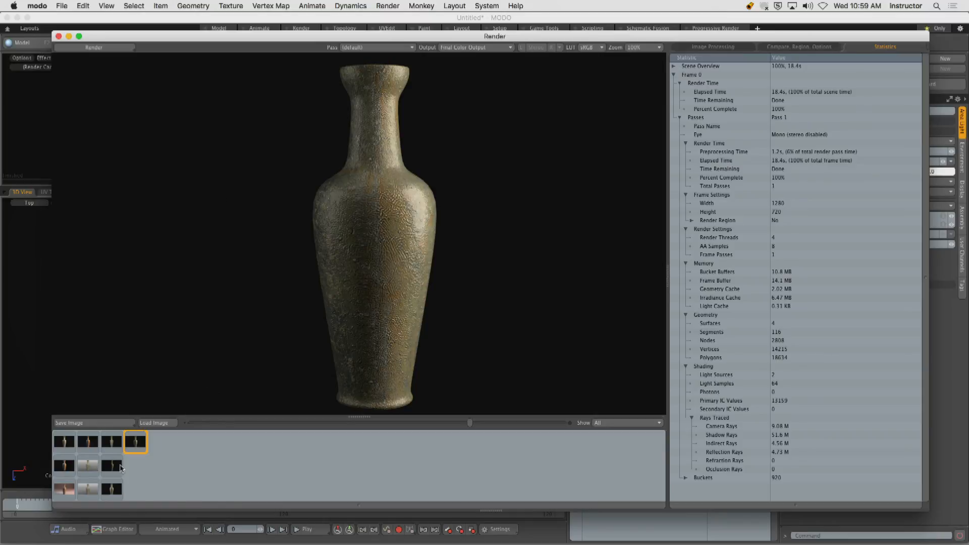
left_click(115, 446)
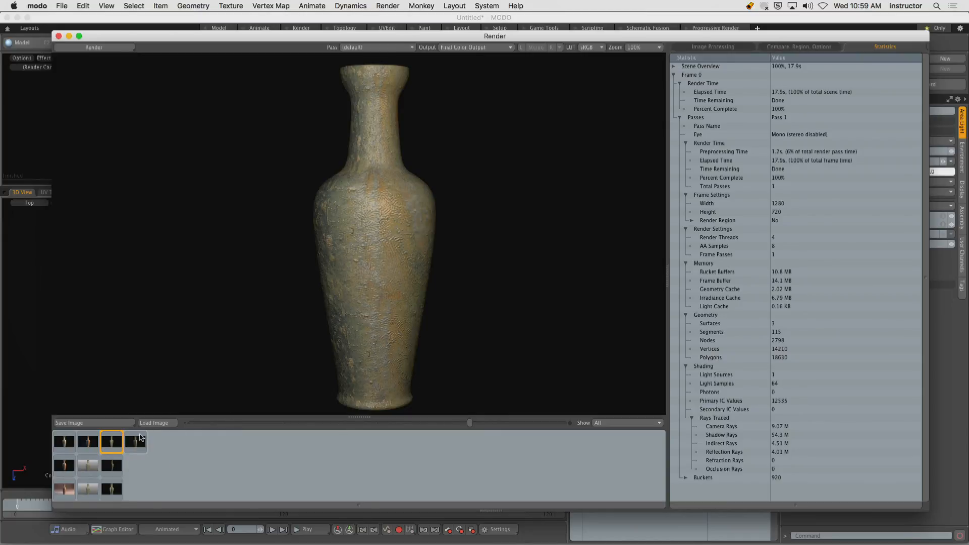
left_click(140, 445)
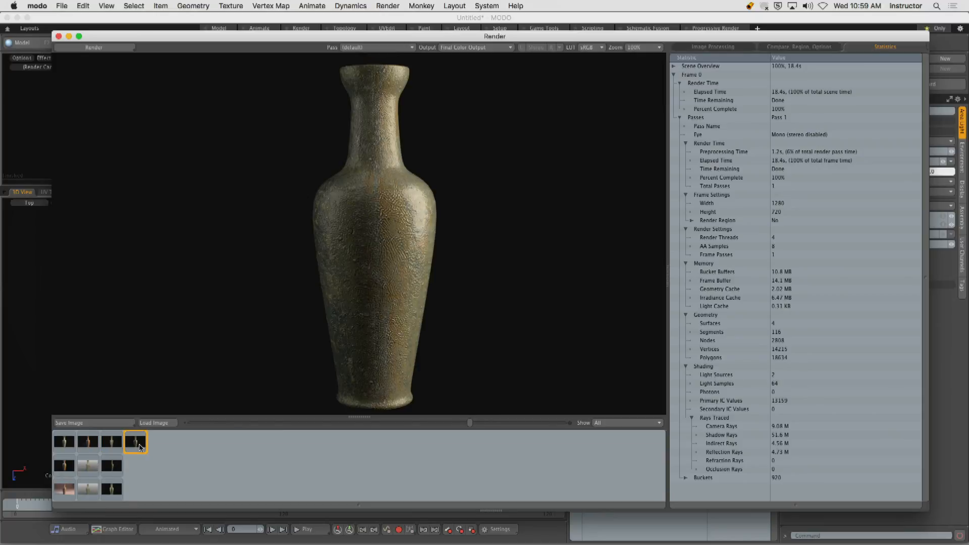
left_click(119, 448)
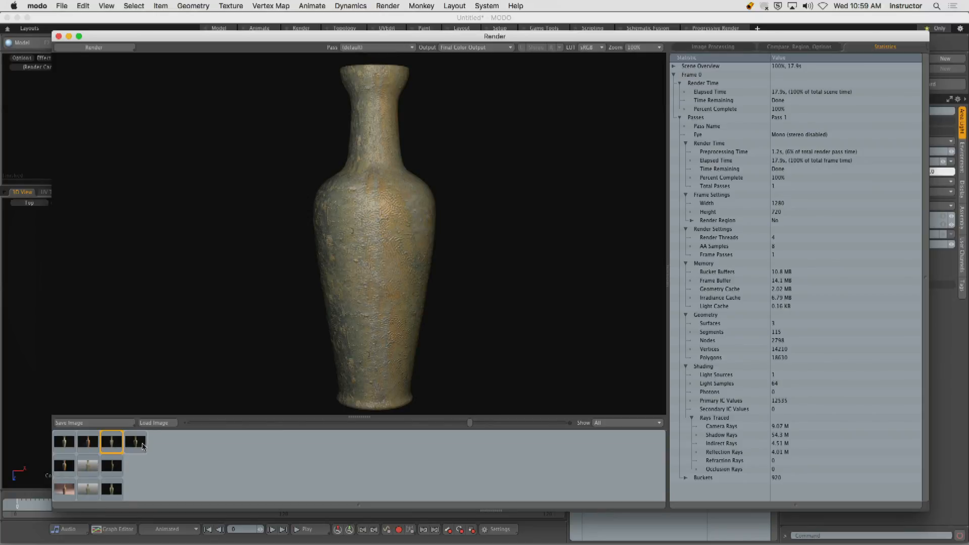
left_click(141, 447)
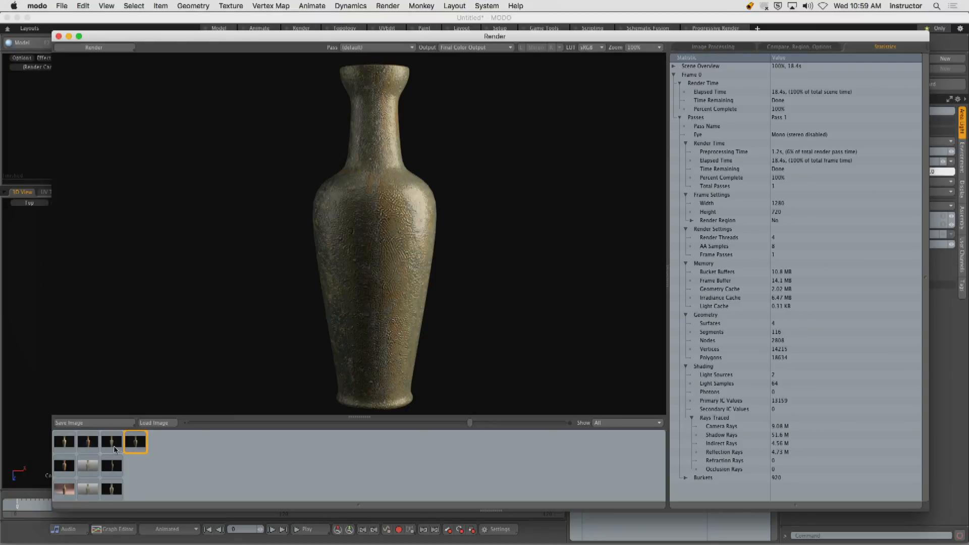
left_click(115, 448)
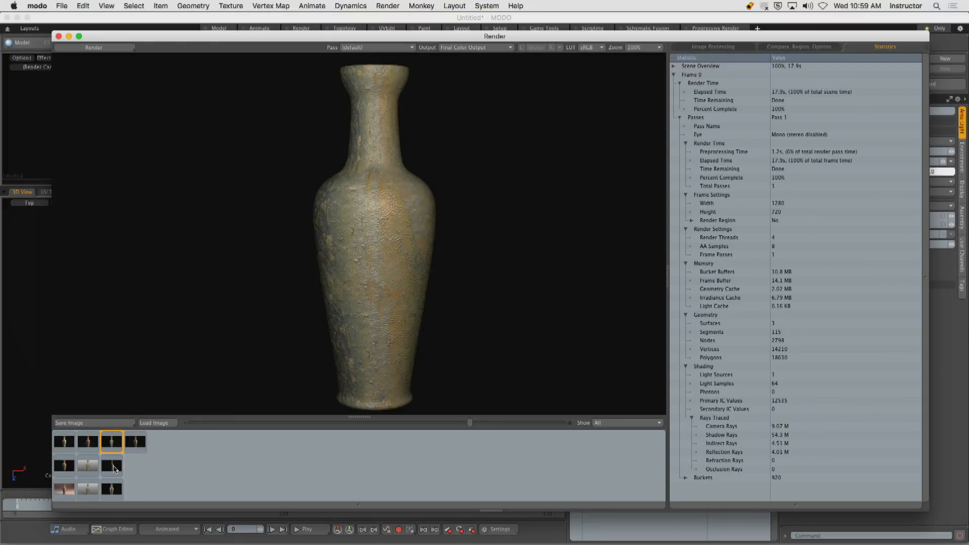
left_click(116, 468)
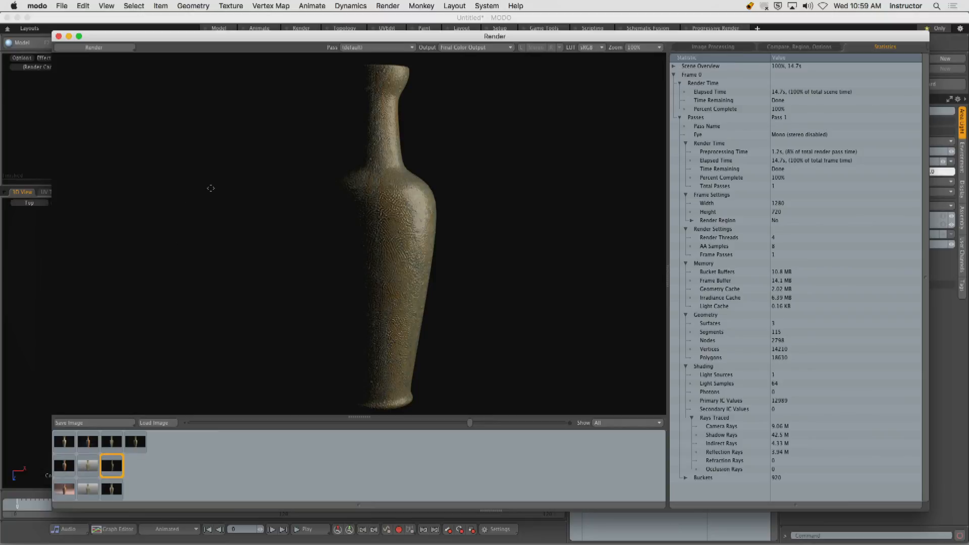
left_click(115, 490)
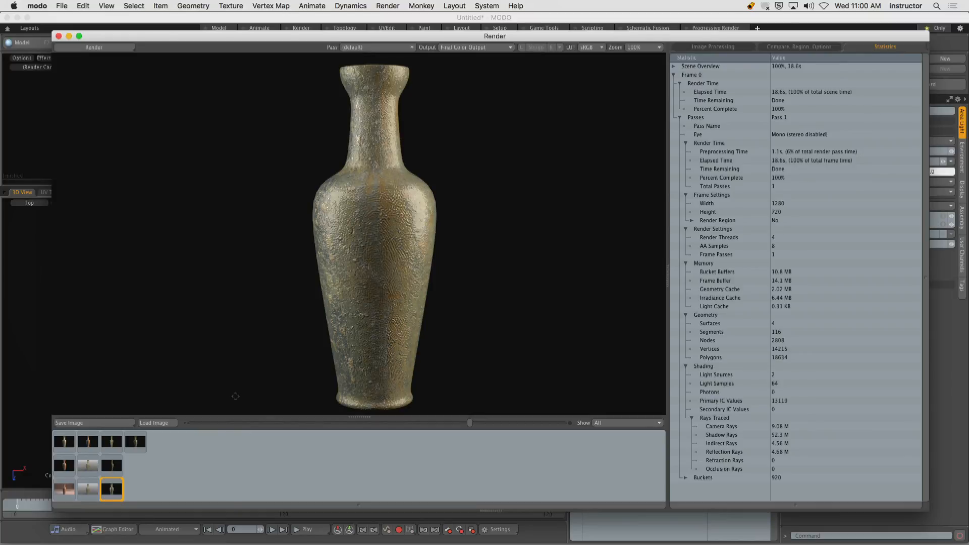
left_click(135, 442)
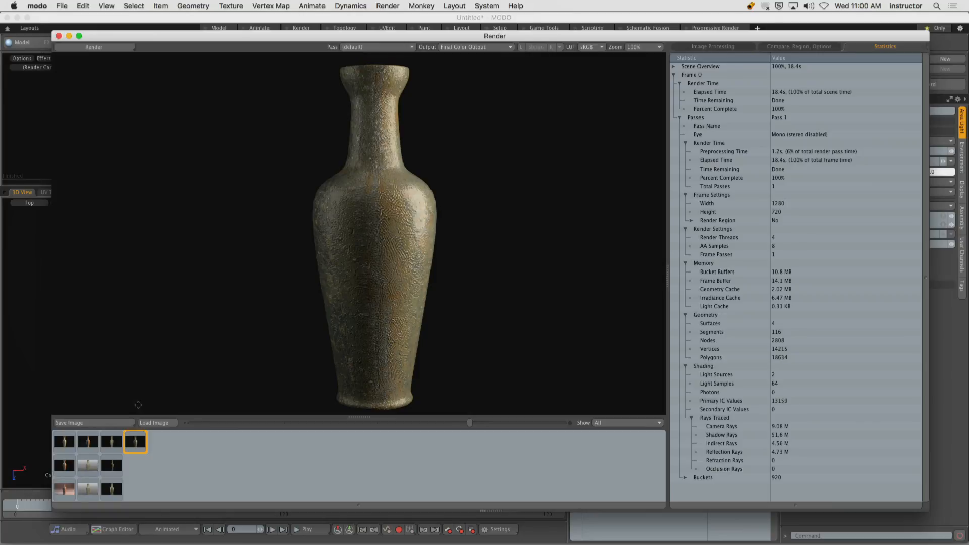
left_click(59, 36)
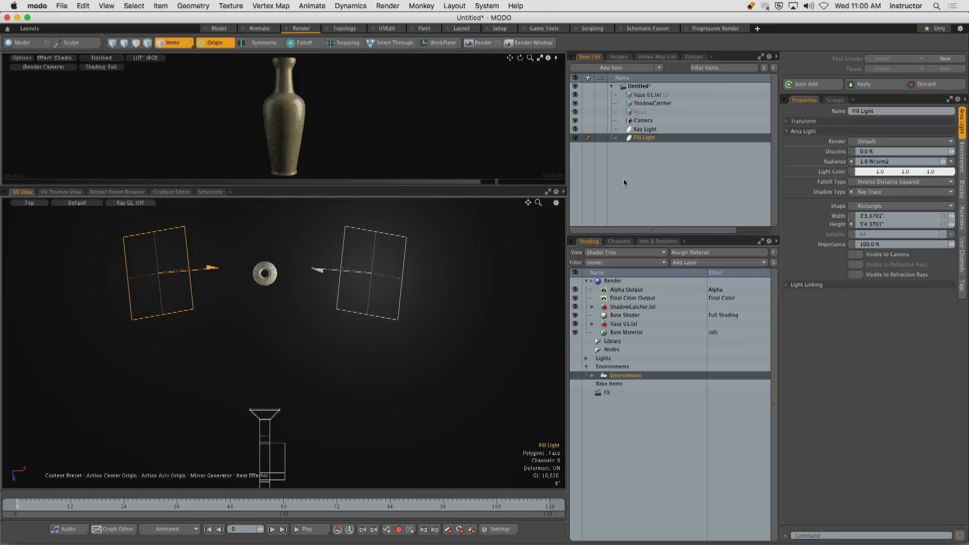
Set the Key Light's radiance to 8.0 W/srm2, and render the vase with only the image shown in the render window.
left_click(644, 129)
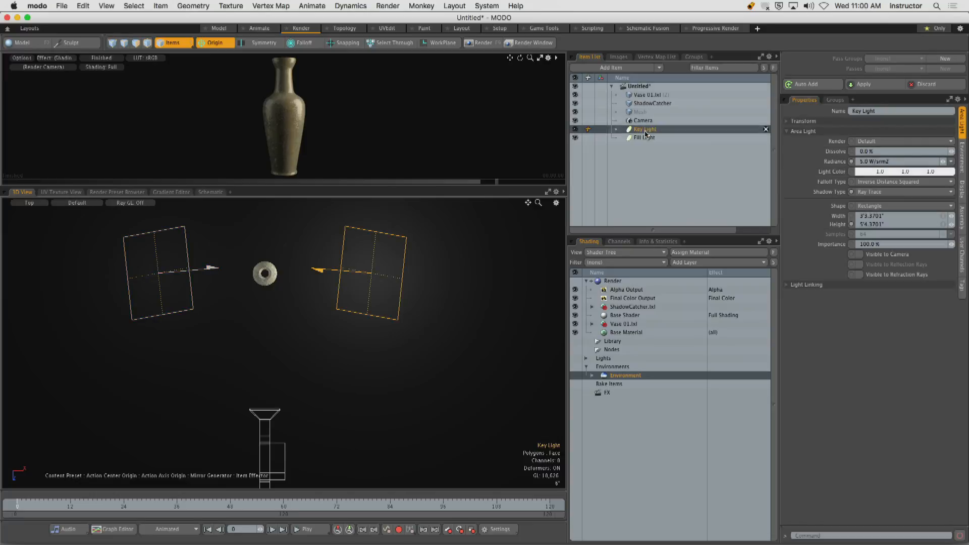
left_click(903, 162)
type("8")
key("Return")
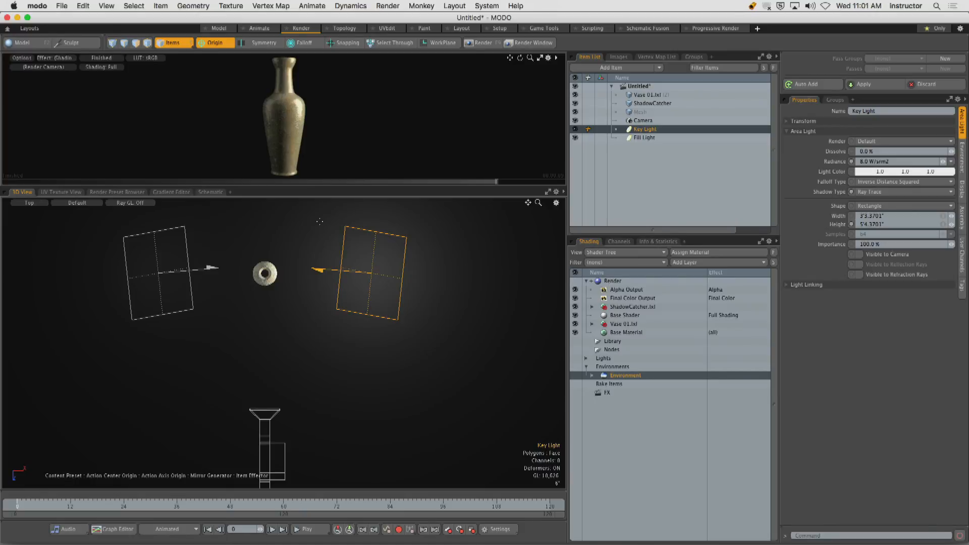
key("F9")
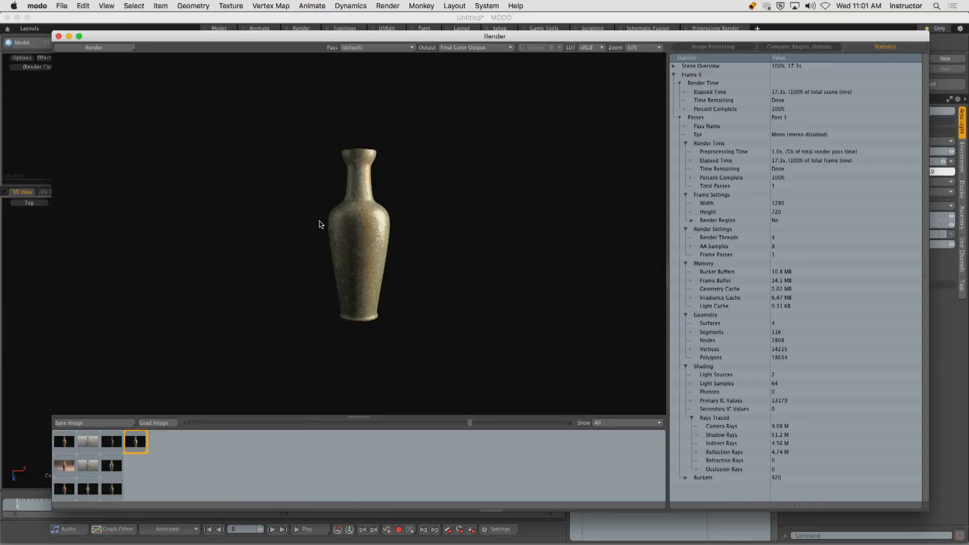
key("KP_0")
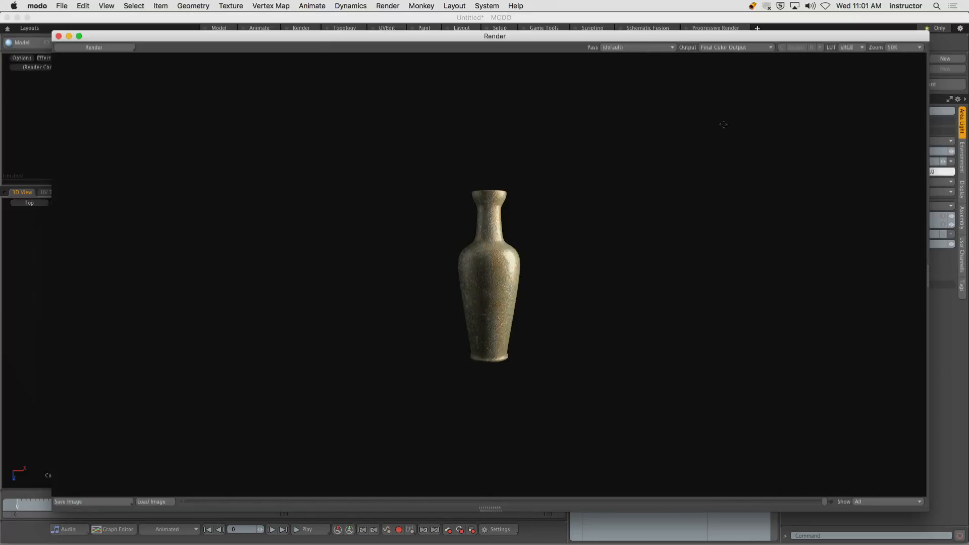
View the vase render at 100% zoom, and close the render window.
left_click(901, 48)
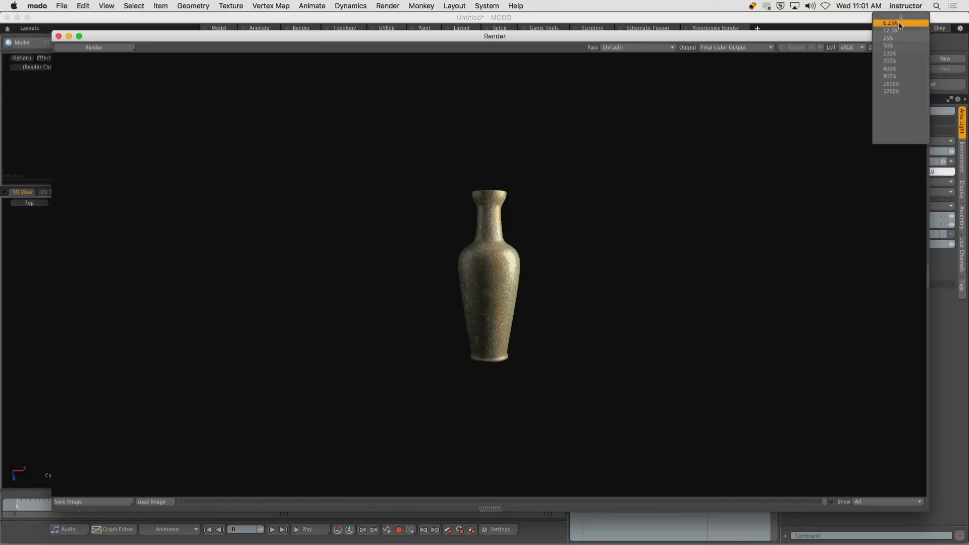
left_click(895, 54)
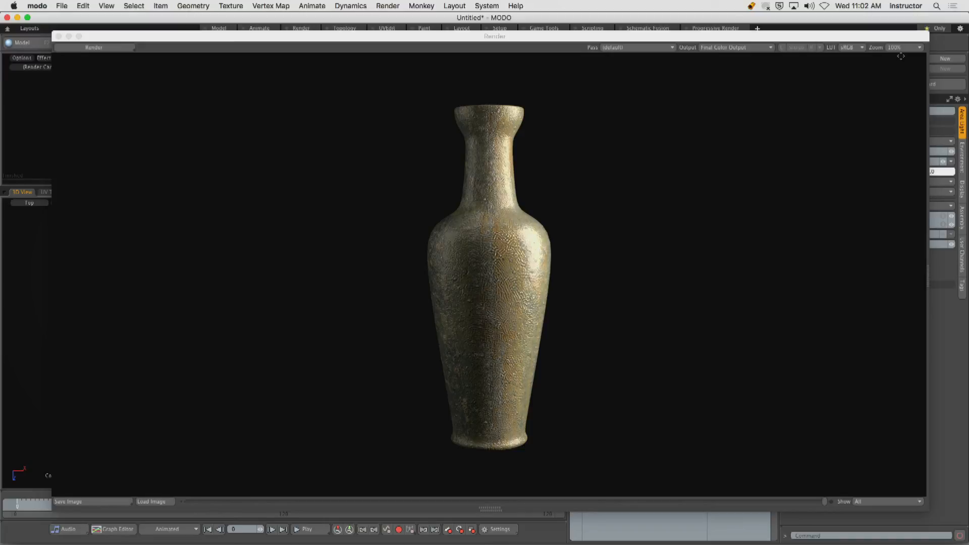
left_click(58, 37)
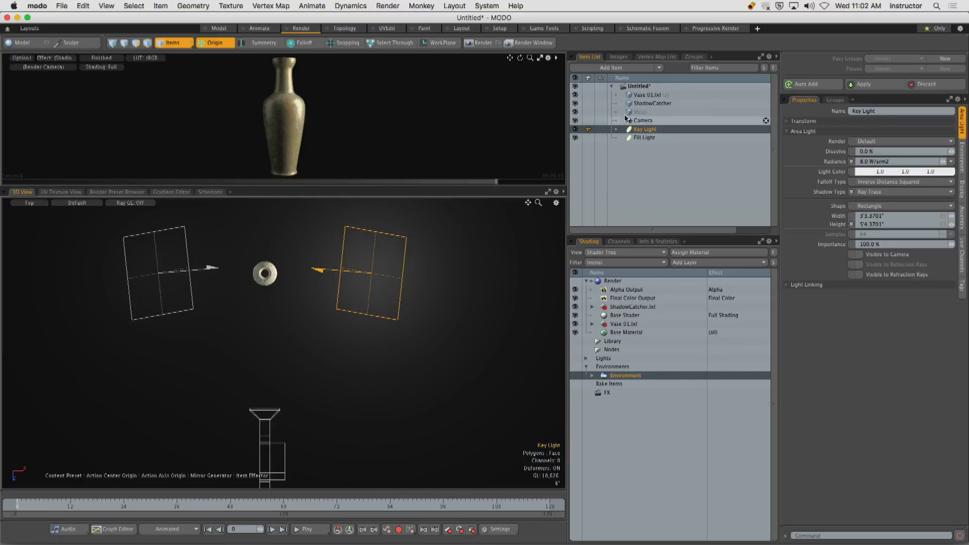
Add a new area light to the scene.
left_click(659, 68)
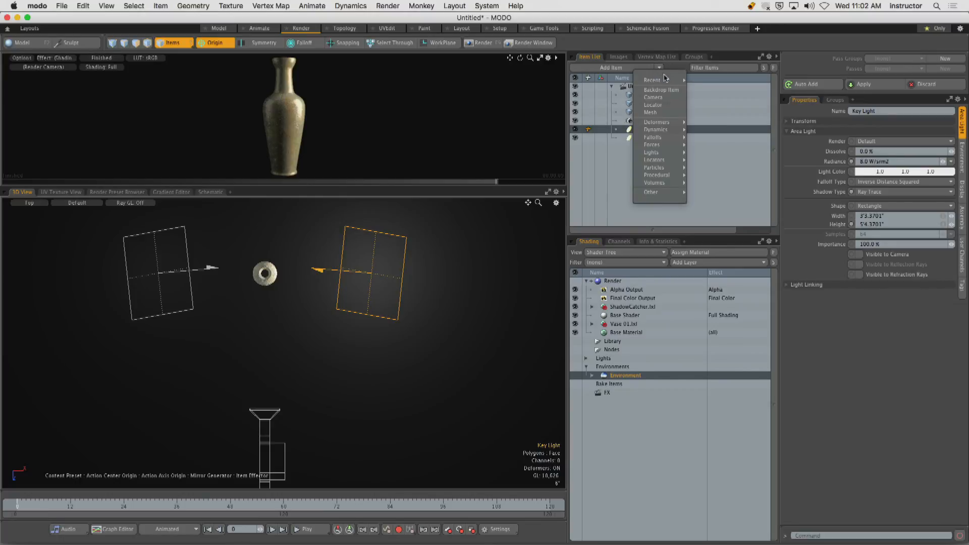
mouse_move(656, 152)
left_click(705, 153)
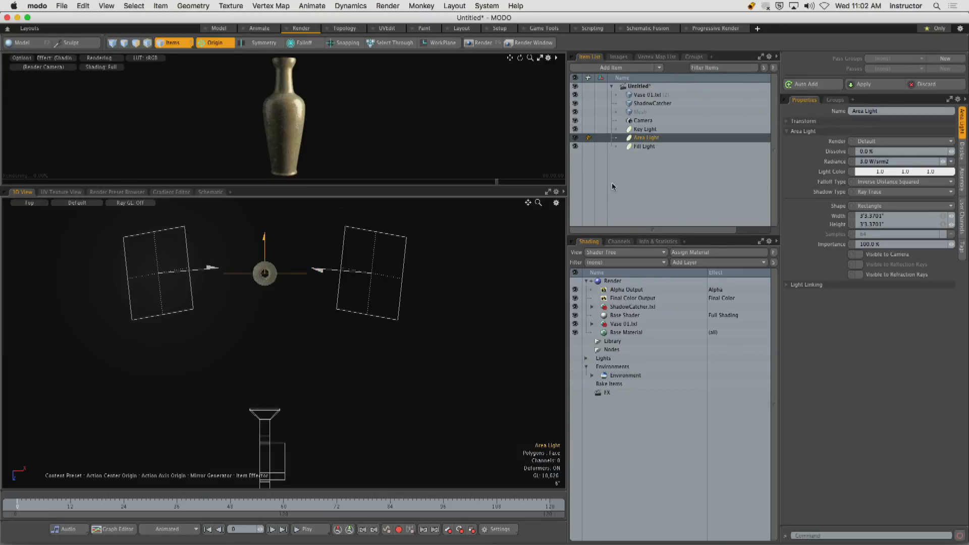
Rotate the new area light about 180° to face the camera, and move it back behind the vase.
scroll(384, 338, "up", 3)
scroll(384, 338, "down", 2)
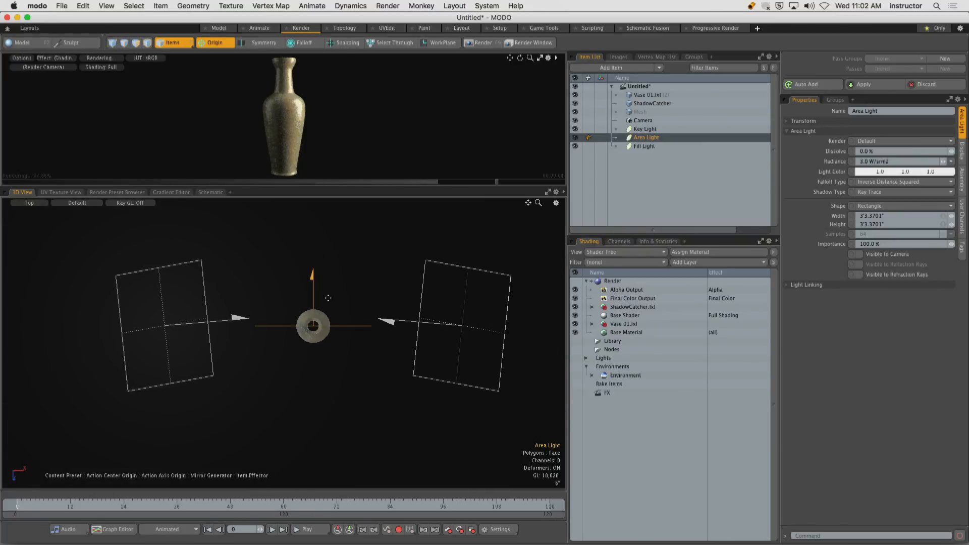
key("y")
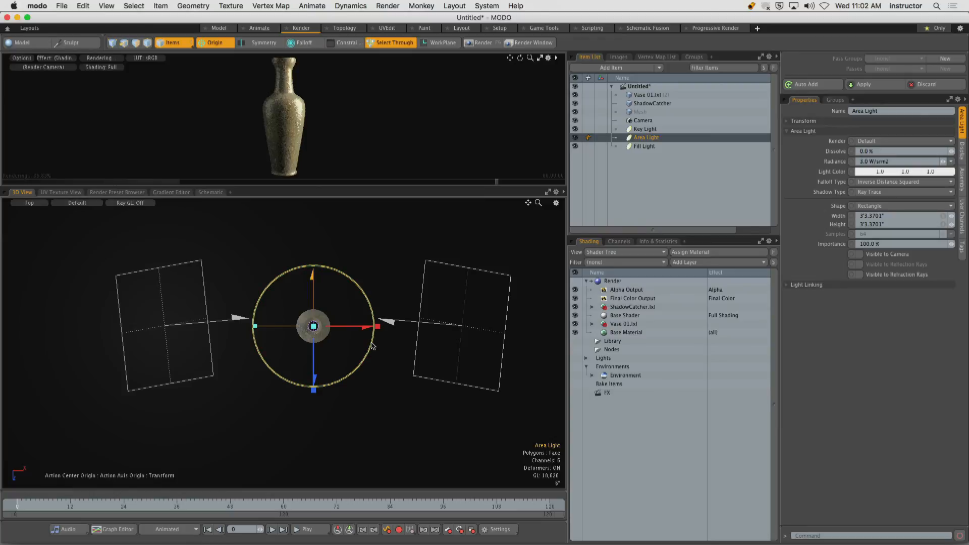
left_click_drag(364, 345, 299, 339)
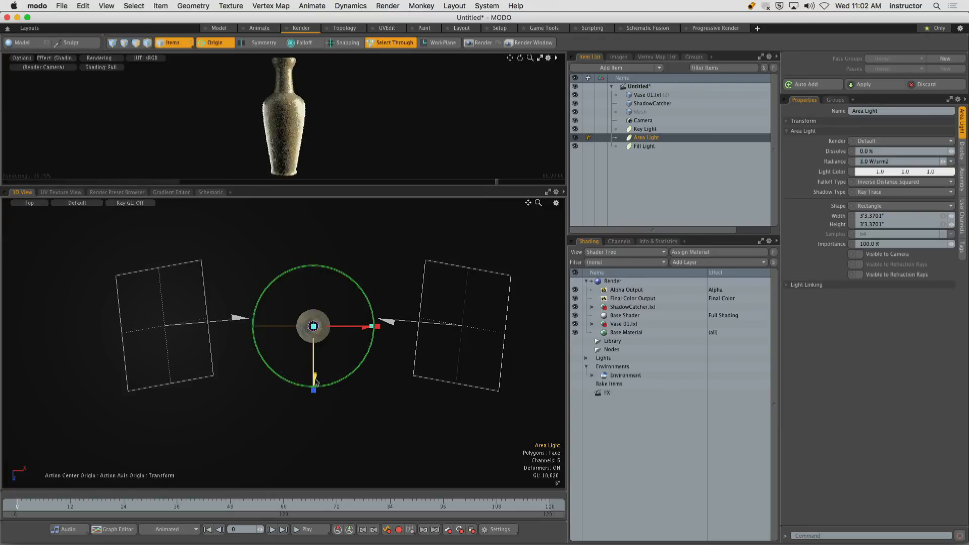
left_click_drag(314, 377, 314, 296)
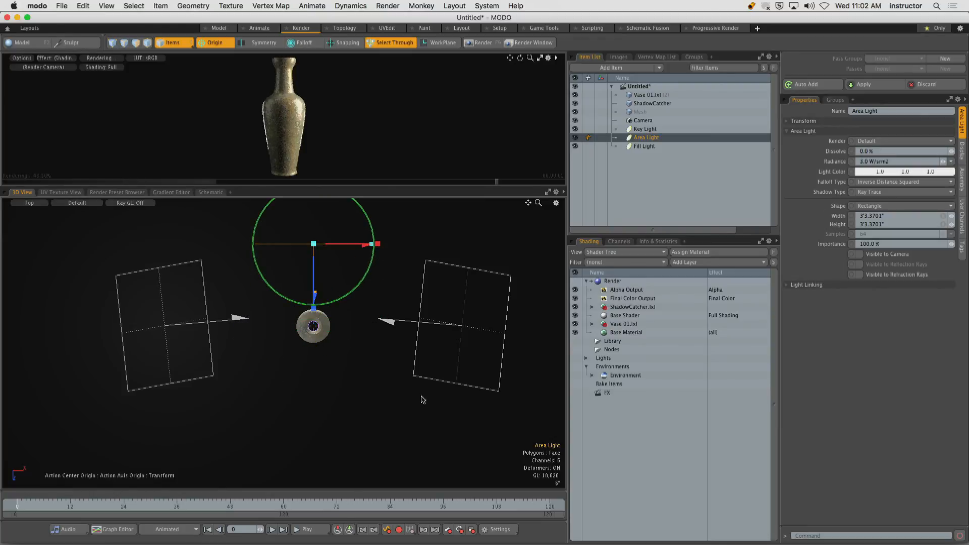
Raise the new area light above the vase, and tilt it down toward the vase.
left_click_drag(406, 371, 287, 250, "alt")
left_click_drag(372, 345, 305, 303, "alt+shift")
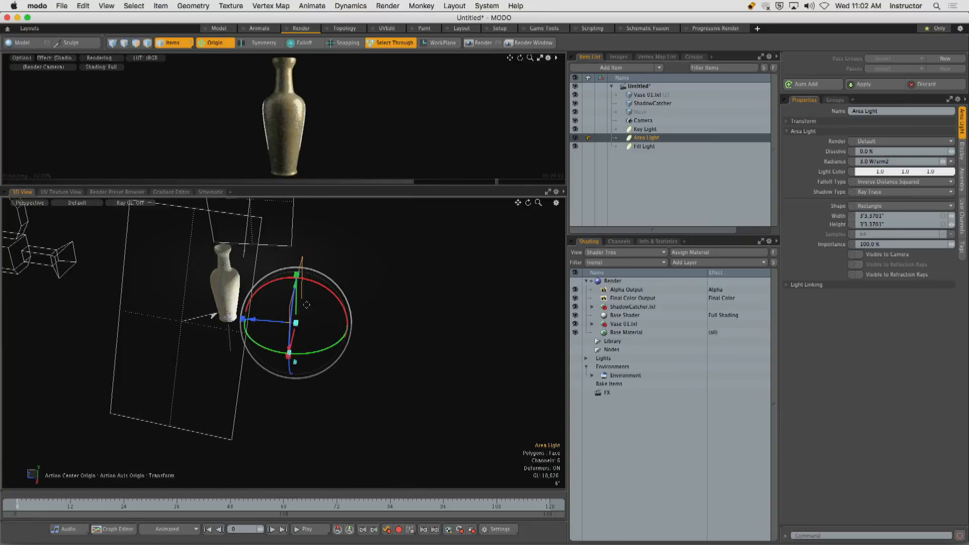
left_click_drag(354, 331, 292, 223, "alt")
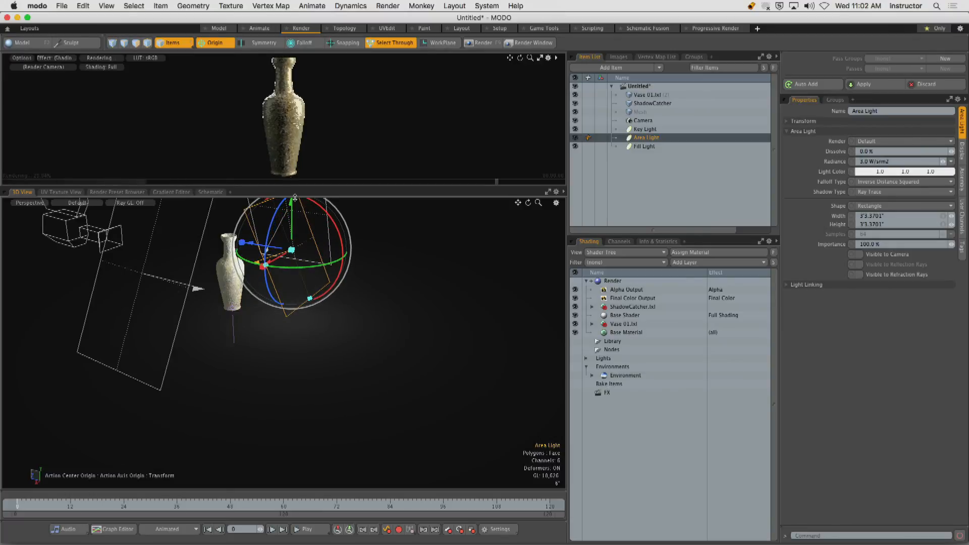
With the action center set to Selection, move the area light farther back and away from the vase, and render the scene.
left_click_drag(304, 270, 348, 269, "alt")
left_click(215, 43)
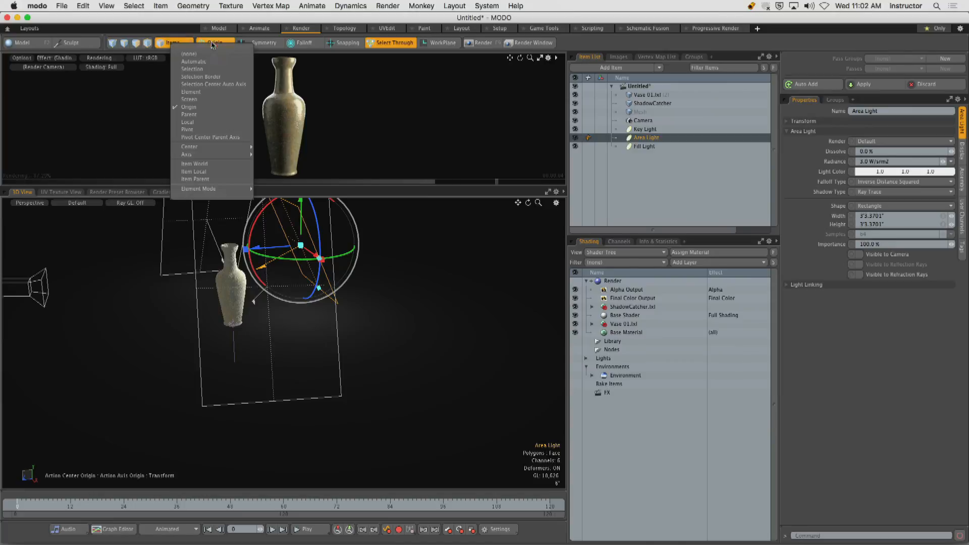
left_click(202, 69)
left_click_drag(330, 224, 412, 176)
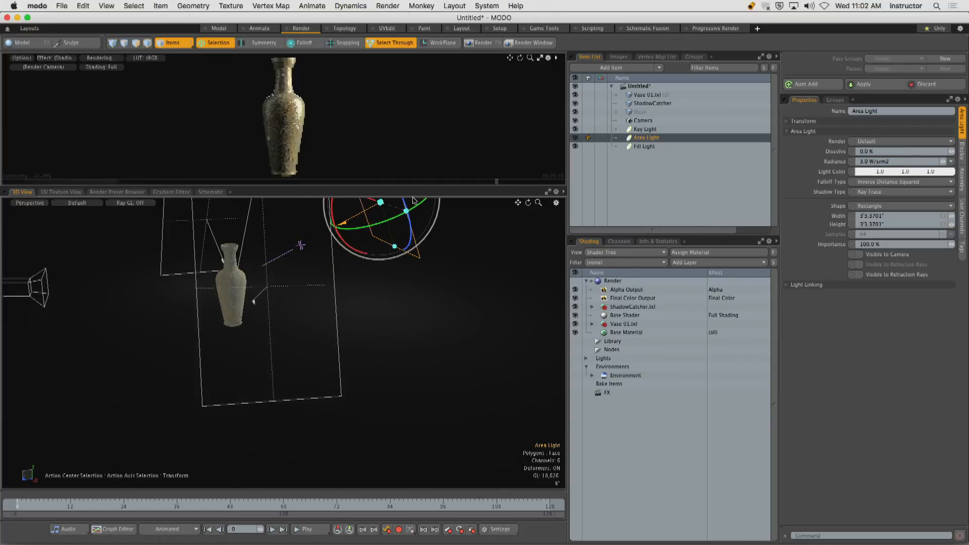
left_click(479, 43)
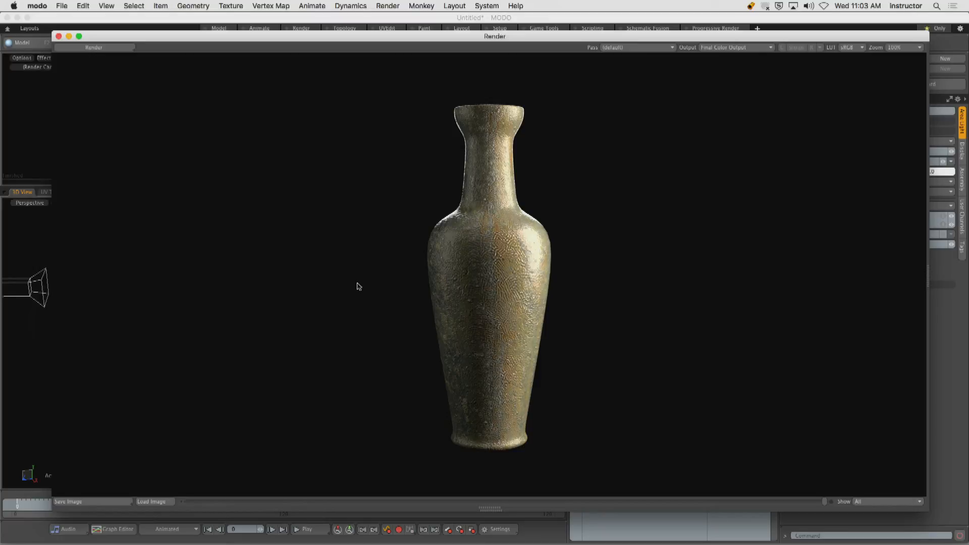
left_click_drag(358, 86, 435, 108)
mouse_move(353, 112)
left_mouse_down()
mouse_move(451, 135)
mouse_move(445, 194)
mouse_move(401, 244)
left_mouse_up()
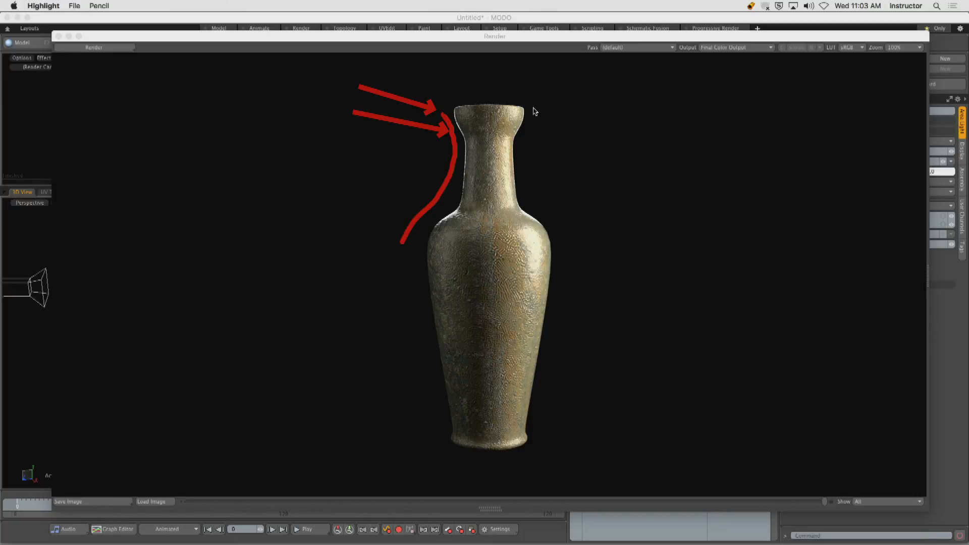
mouse_move(533, 108)
left_mouse_down()
mouse_move(520, 174)
mouse_move(534, 210)
mouse_move(566, 238)
left_mouse_up()
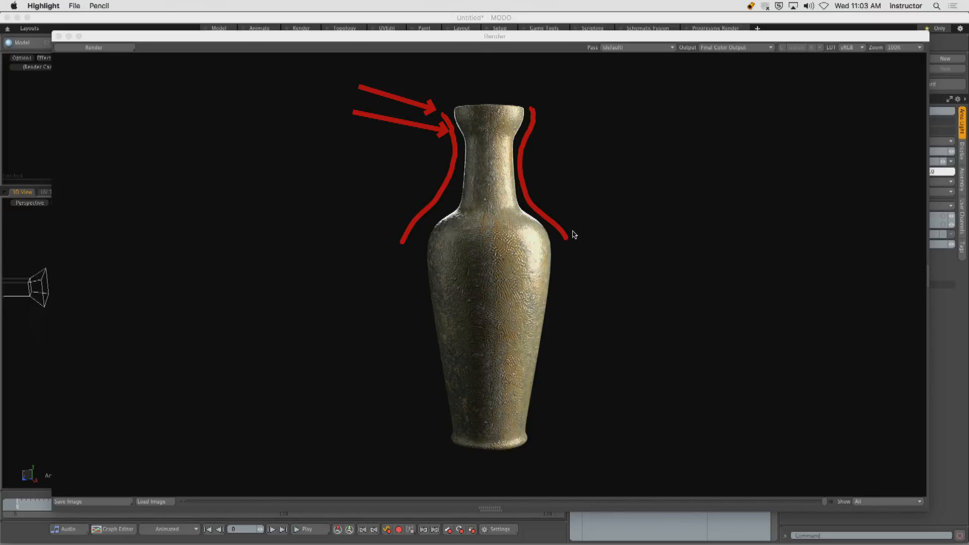
key("super+k")
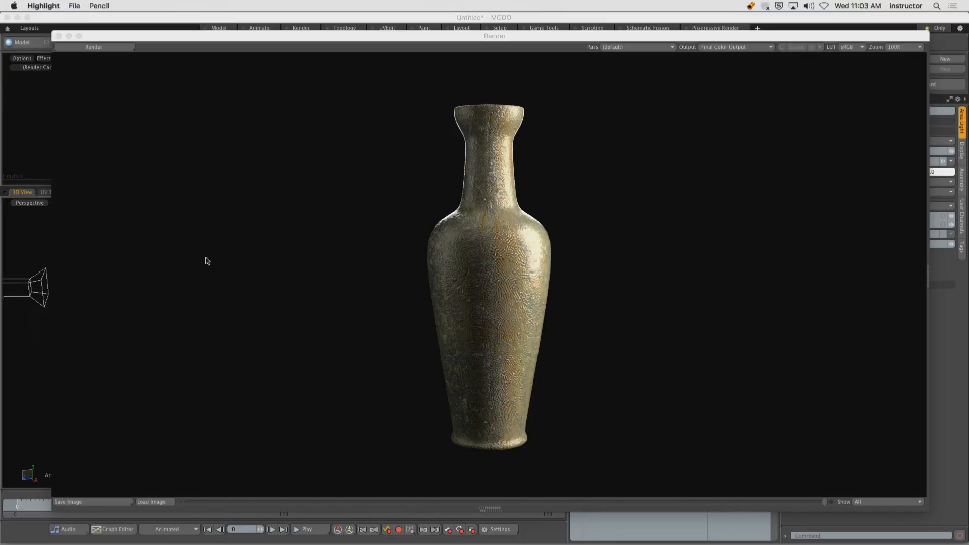
Compare the newest vase render with the previous one in the render history, and close the render window.
left_click(550, 361)
key("0")
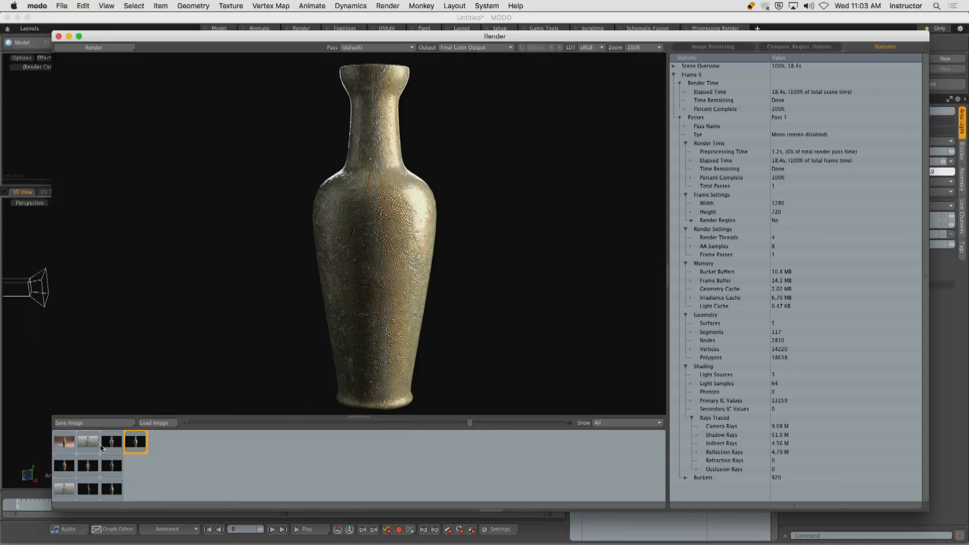
left_click(113, 490)
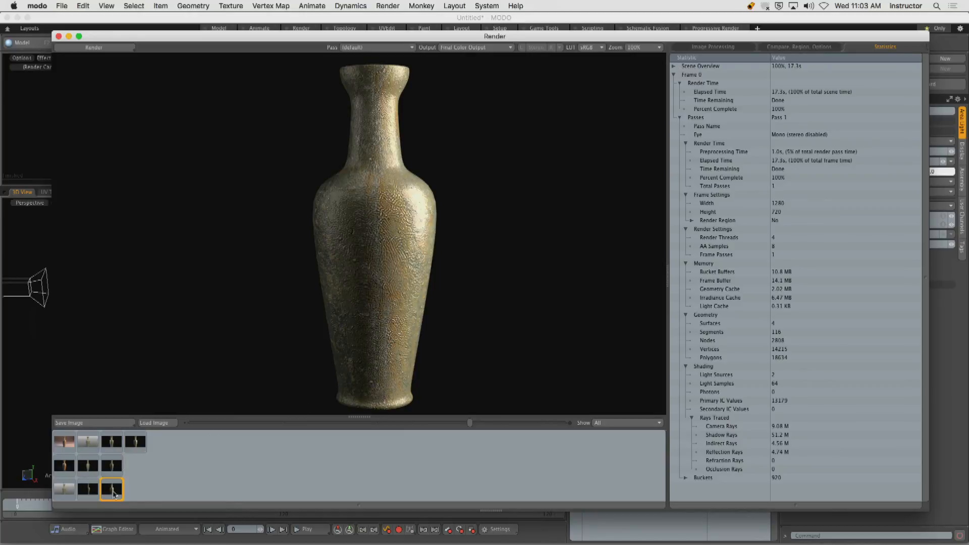
left_click(139, 445)
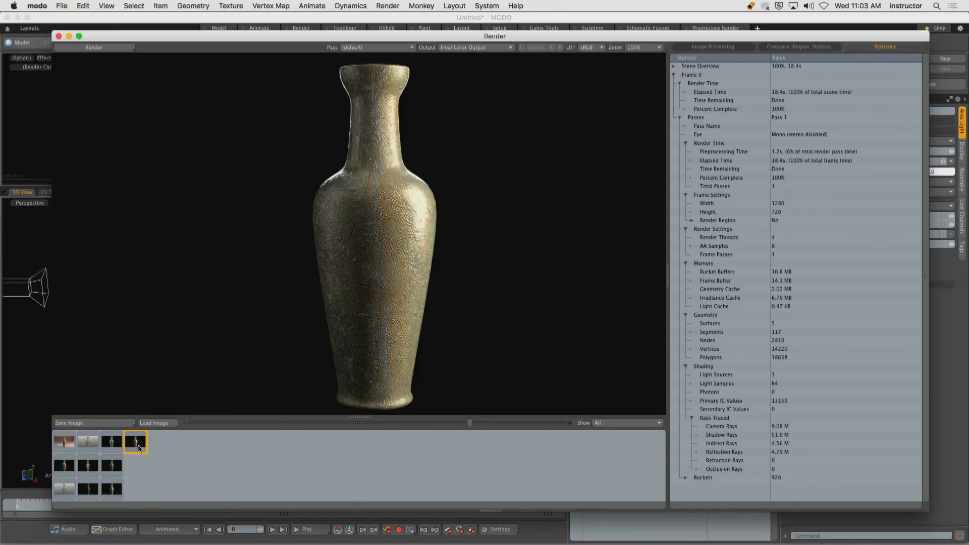
left_click(113, 492)
left_click(136, 442)
double_click(494, 307)
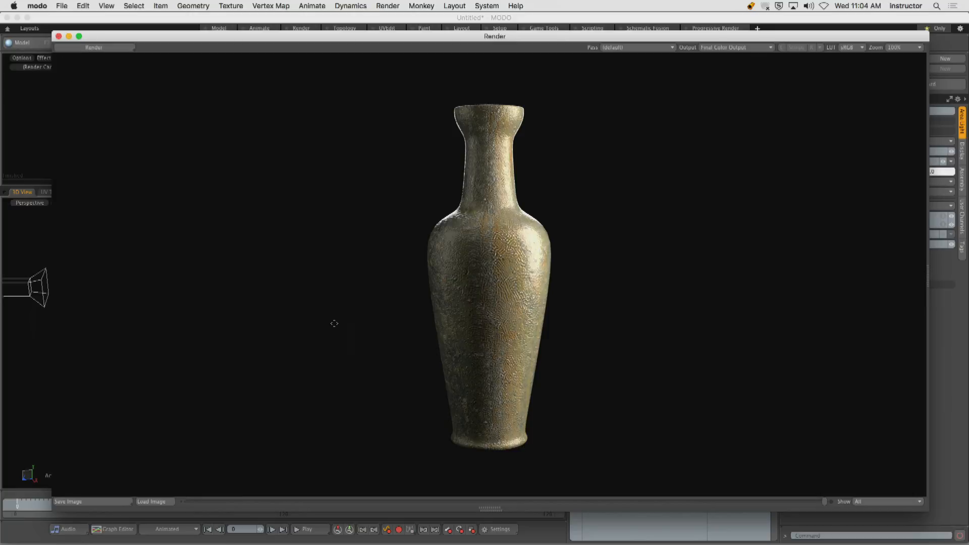
left_click(59, 36)
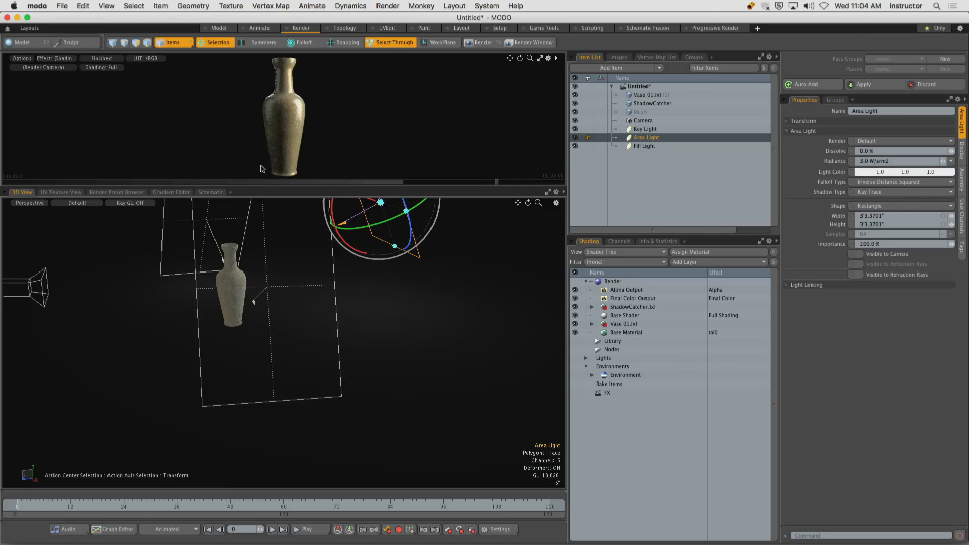
Rename the new area light as Rim Light and place it below the Fill Light in the item list.
double_click(640, 139)
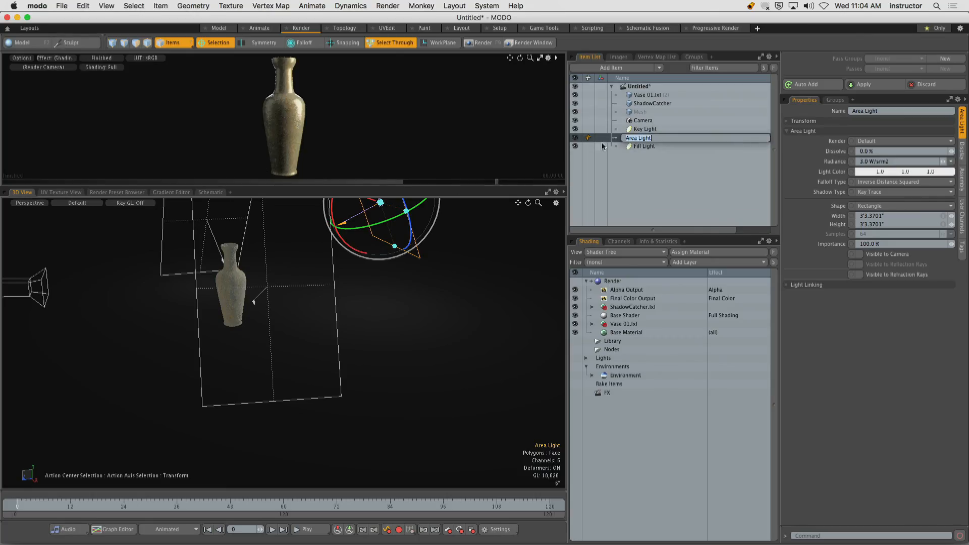
type("Rim Light")
key("Return")
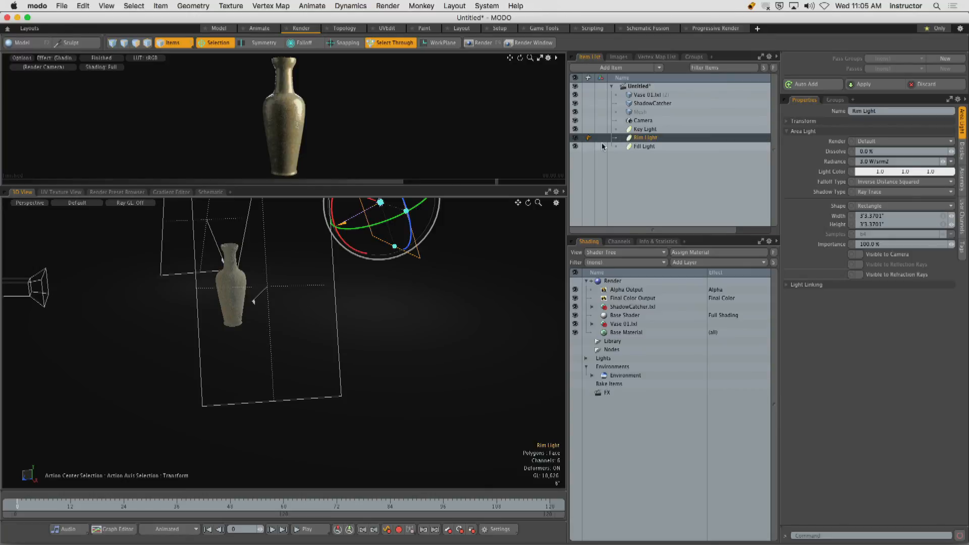
left_click_drag(654, 138, 655, 154)
Select the Key, Fill and Rim lights one after another to review their placement around the vase.
left_click(651, 130)
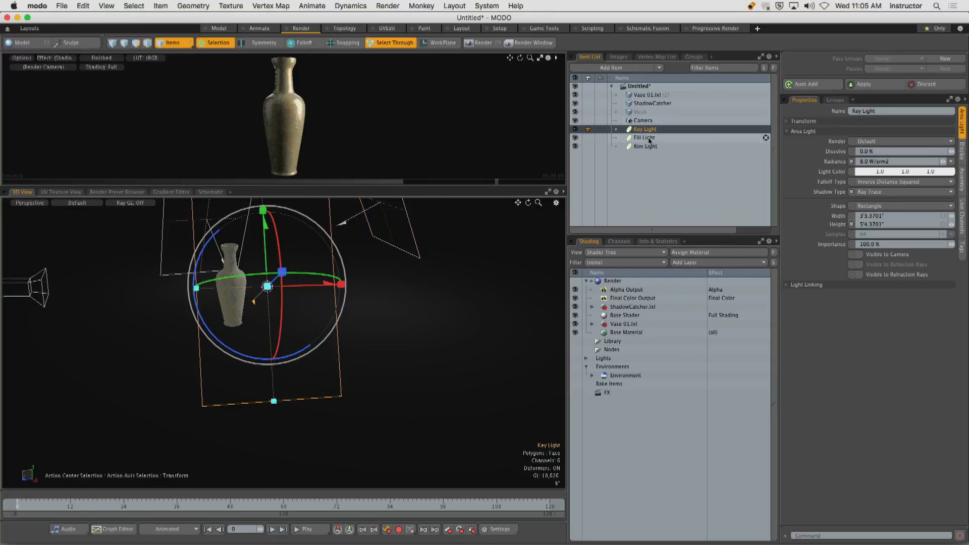
left_click(646, 138)
left_click(646, 147)
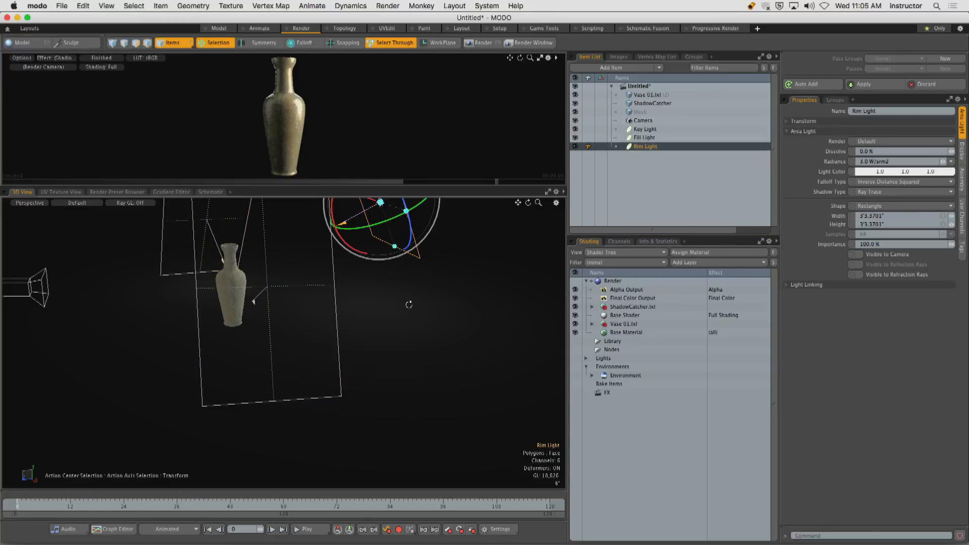
left_click_drag(409, 304, 435, 323, "alt")
scroll(460, 318, "down", 3)
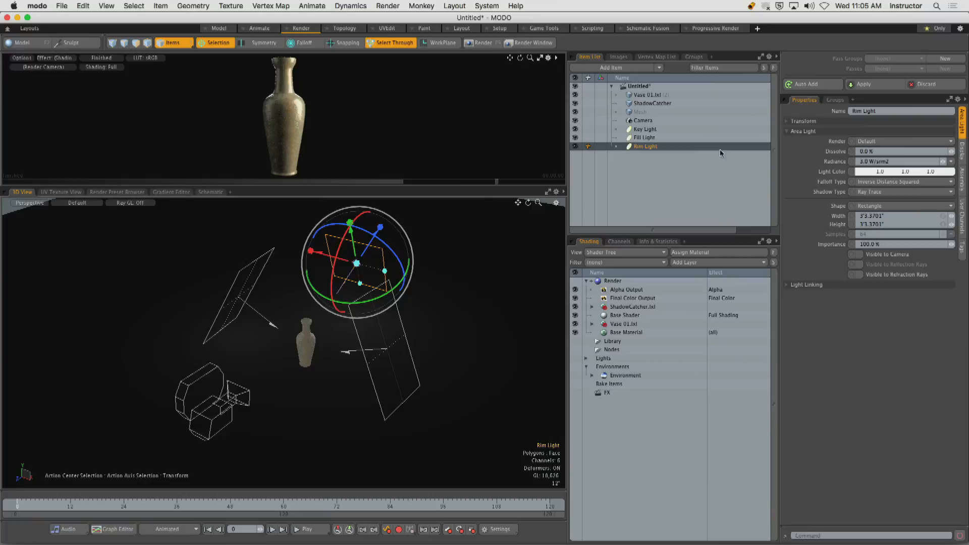
Try a blue tint on the Key Light, and set its color to light green, RGB 0.55, 1.0, 0.38.
left_click(664, 130)
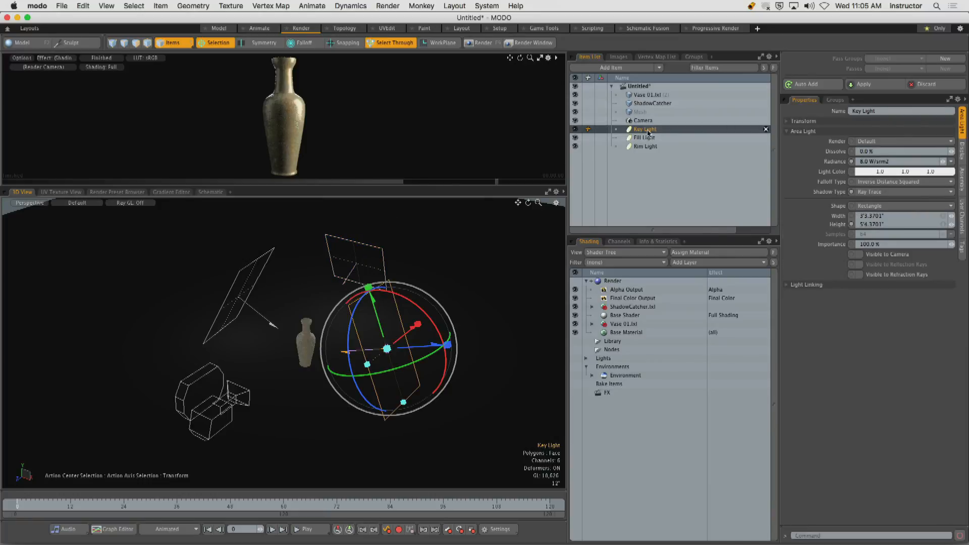
double_click(883, 173)
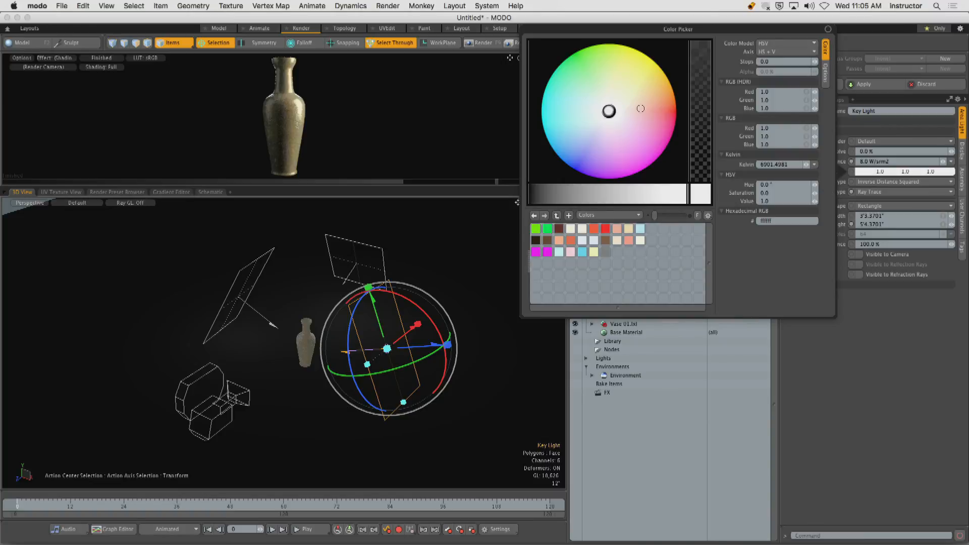
mouse_move(611, 112)
left_mouse_down()
mouse_move(661, 122)
mouse_move(653, 133)
mouse_move(666, 86)
mouse_move(597, 123)
mouse_move(576, 155)
left_mouse_up()
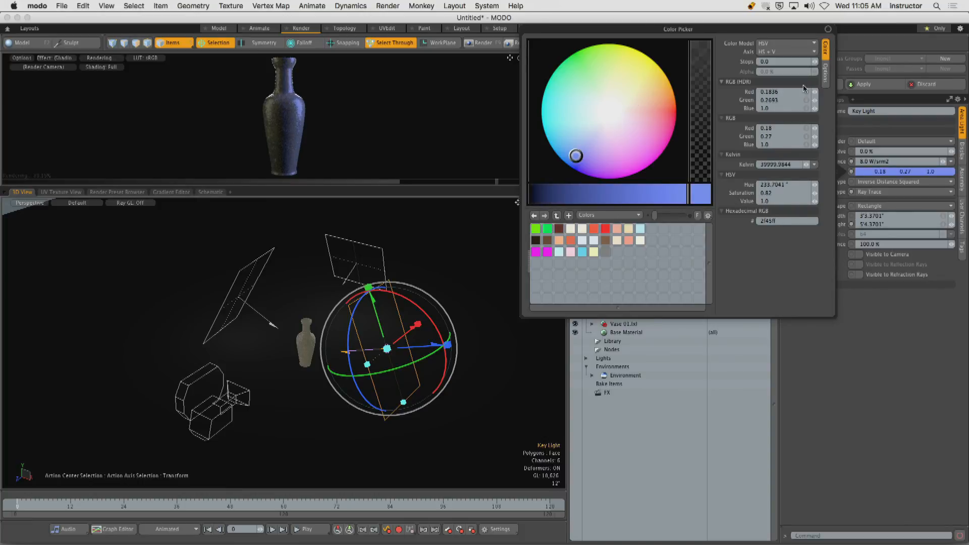
mouse_move(575, 155)
left_mouse_down()
mouse_move(604, 110)
mouse_move(594, 65)
mouse_move(619, 89)
mouse_move(599, 83)
mouse_move(606, 74)
mouse_move(599, 70)
left_mouse_up()
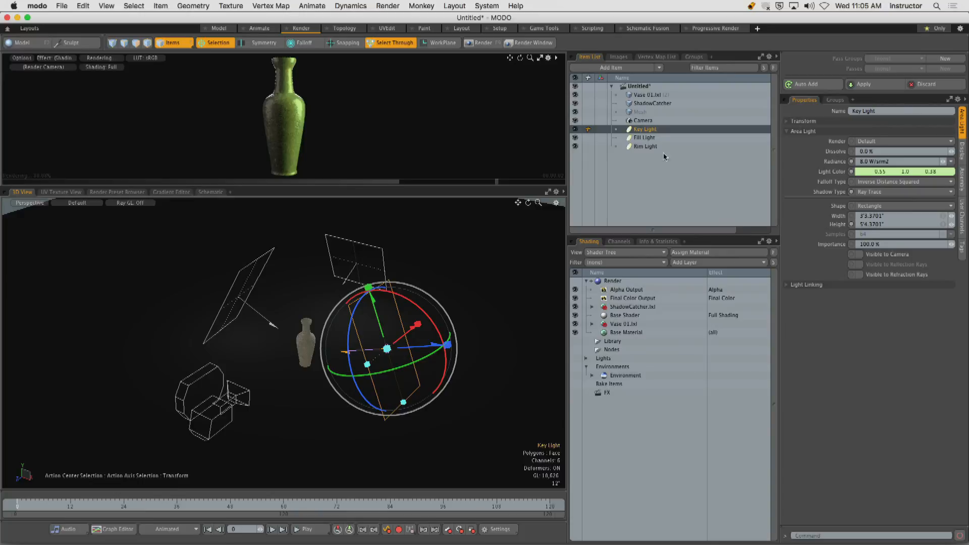
Set the Fill Light's color to pale violet, RGB 0.53, 0.44, 1.0.
left_click(665, 138)
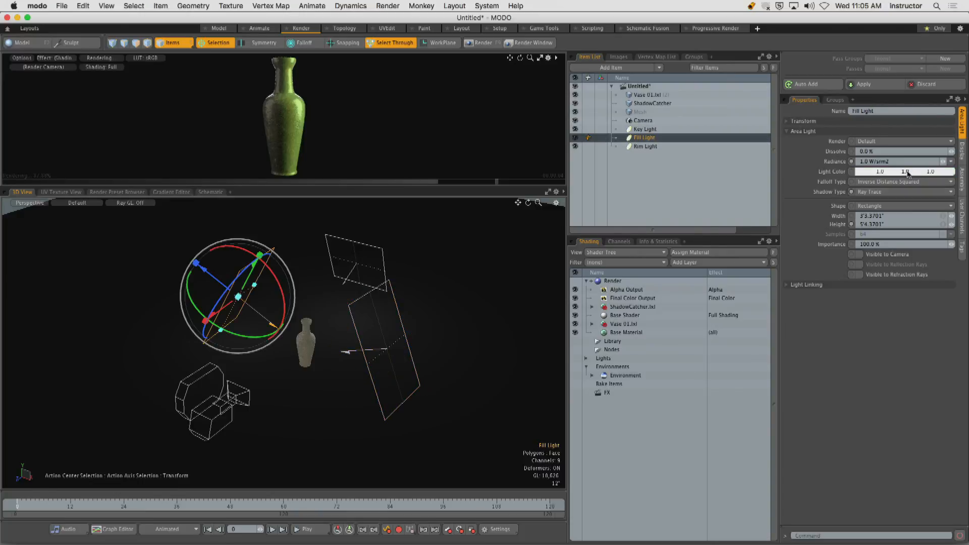
left_click(879, 174)
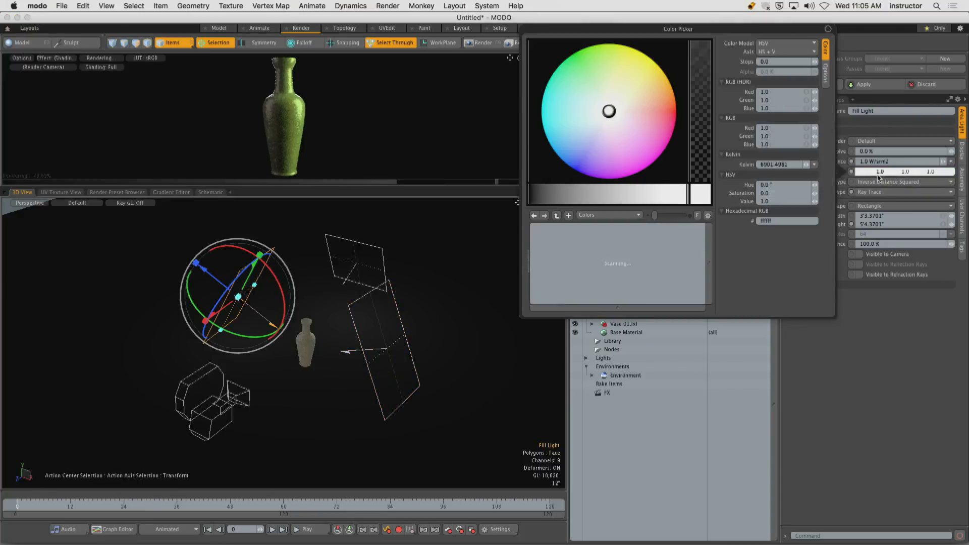
mouse_move(585, 148)
left_mouse_down()
mouse_move(577, 160)
mouse_move(595, 147)
left_mouse_up()
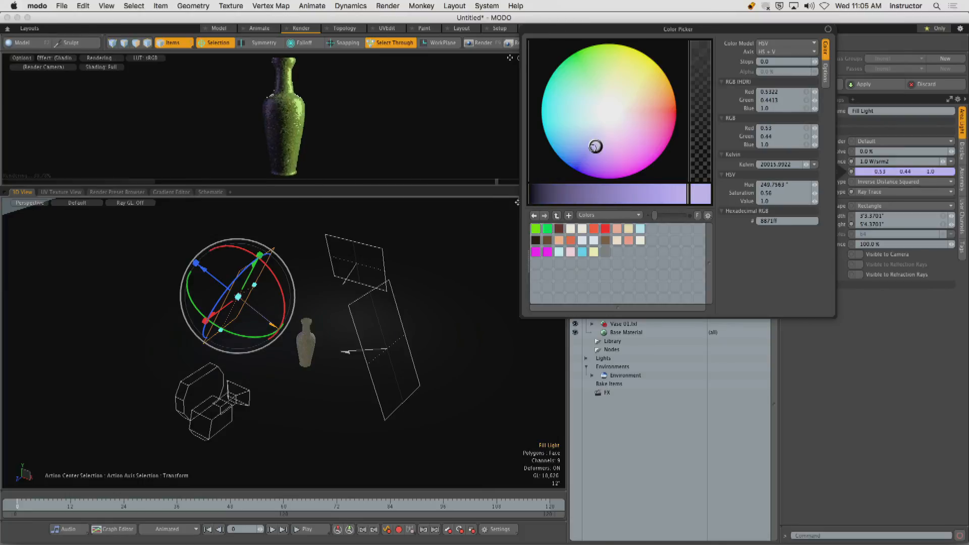
left_click(857, 372)
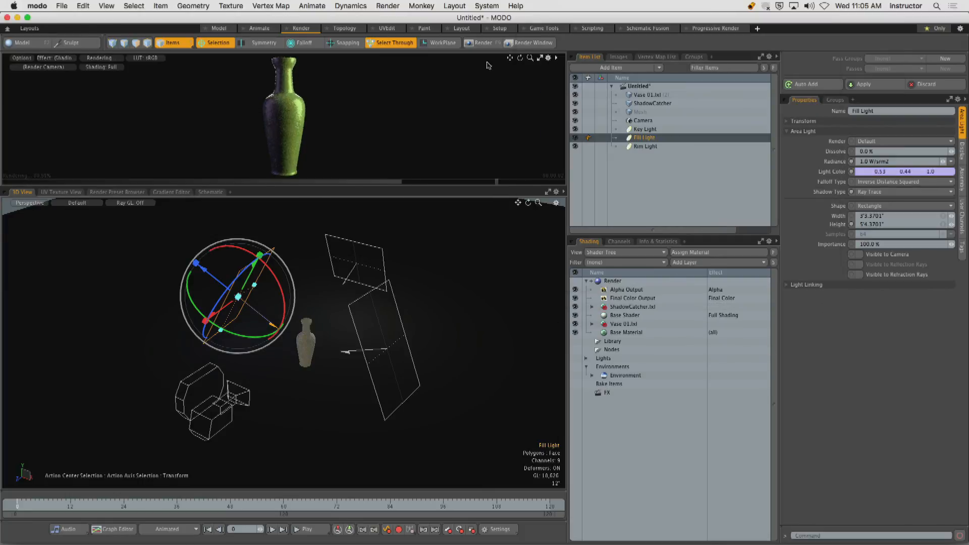
Render the vase with the green key and violet fill tints, and review the Rim Light's placement around the vase.
left_click(483, 44)
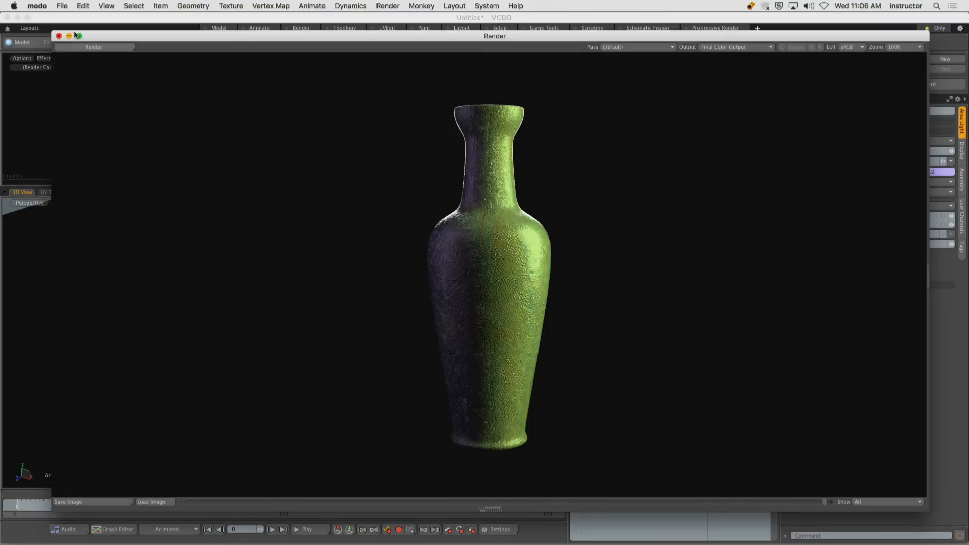
left_click(58, 36)
left_click_drag(308, 323, 339, 305, "alt")
key("q")
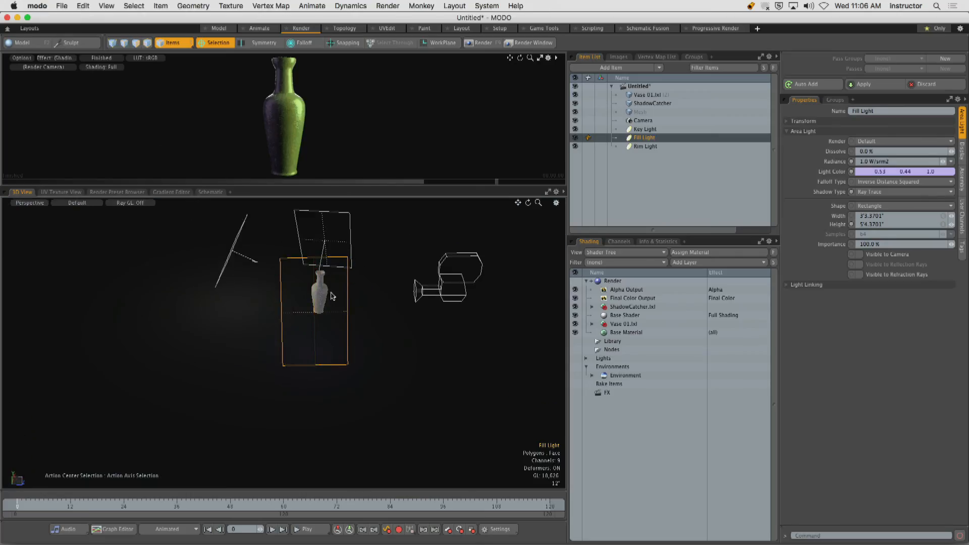
left_click(240, 233)
left_click_drag(282, 266, 279, 295, "alt")
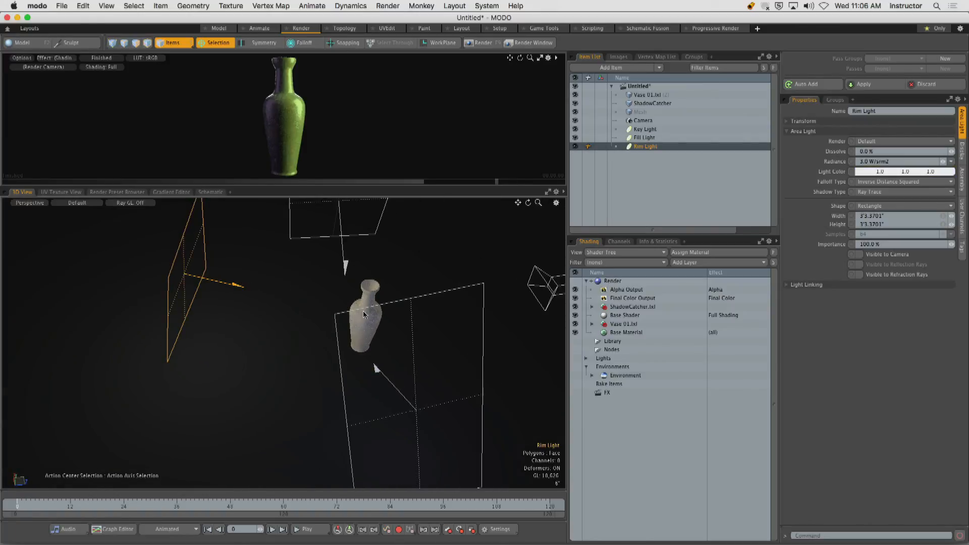
left_click_drag(363, 312, 351, 299, "alt")
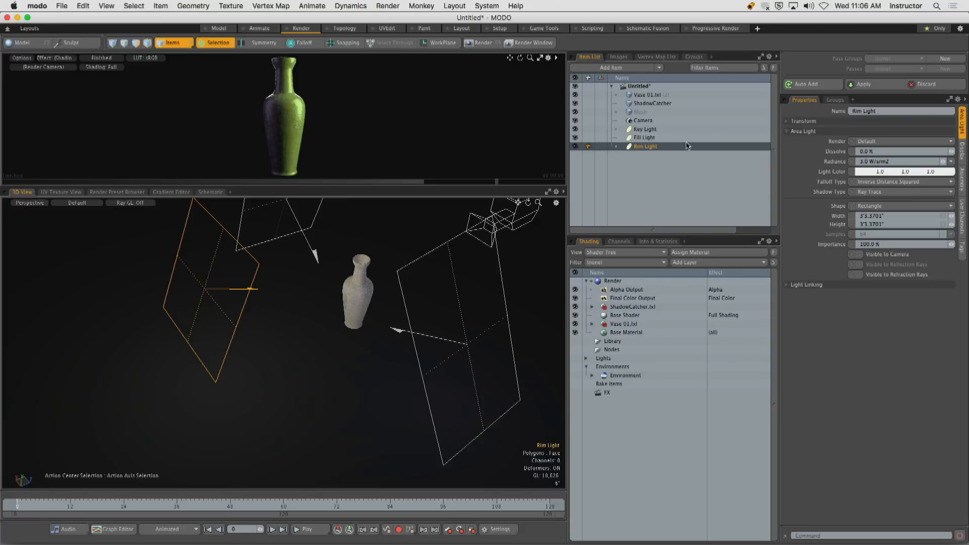
Set the Key Light's color to warm orange, RGB 1.0, 0.59, 0.28.
left_click(645, 129)
left_click(882, 172)
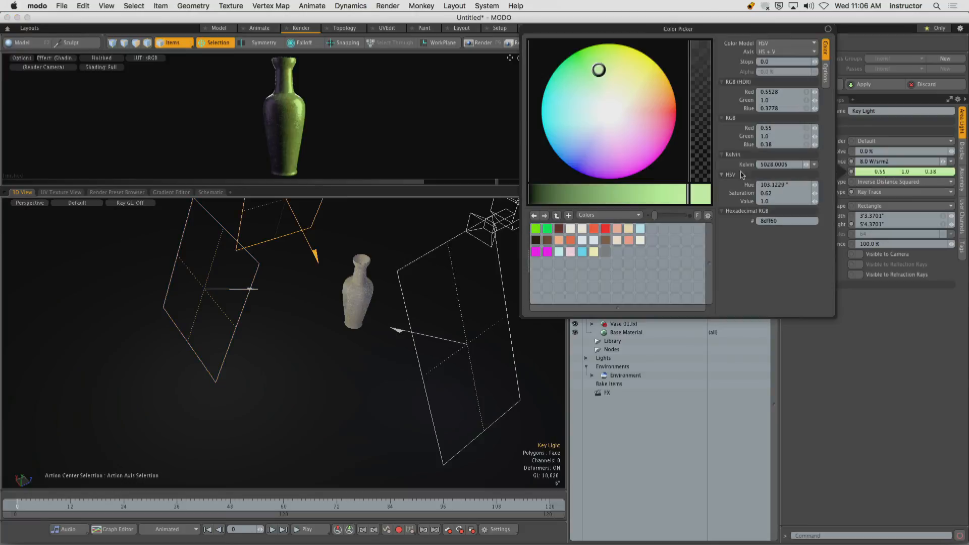
left_click_drag(622, 92, 652, 91)
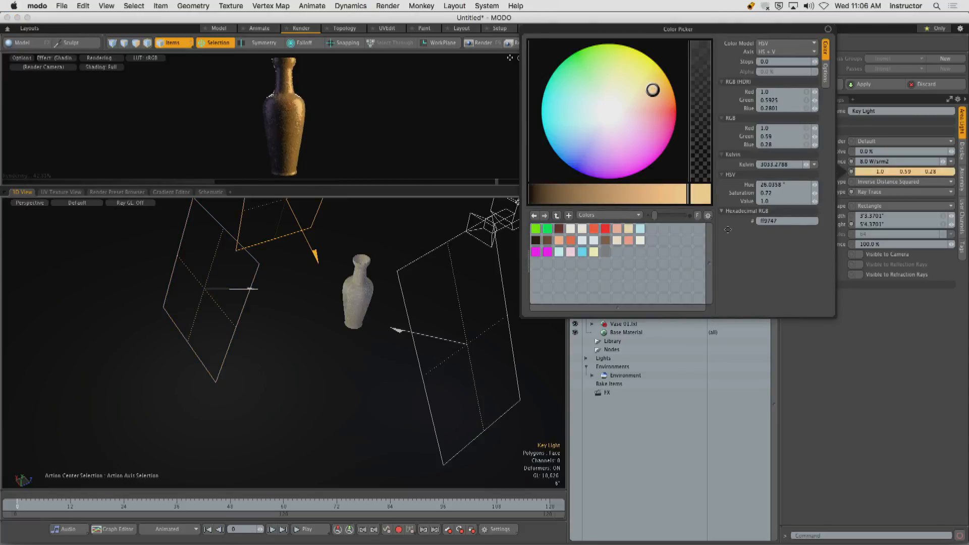
left_click(845, 358)
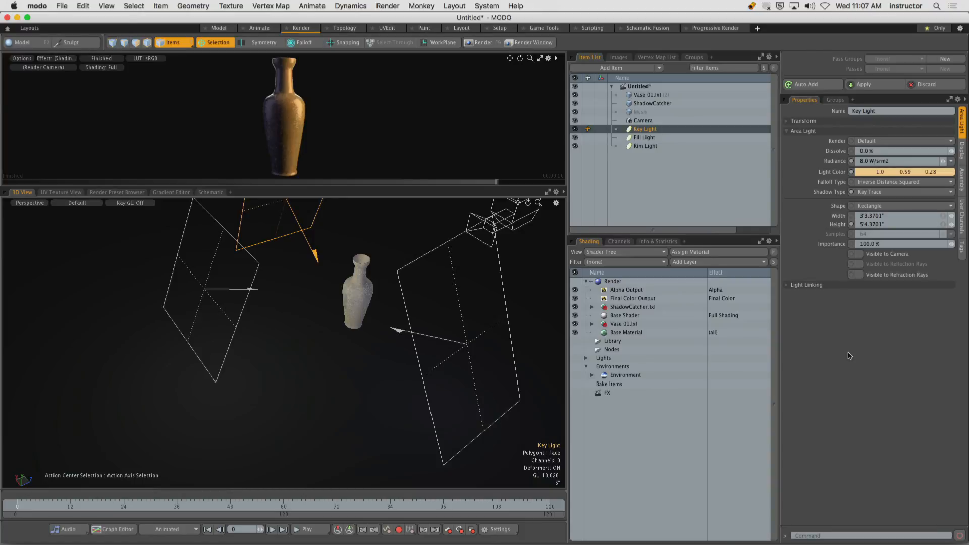
Switch to the Model layout and delete the ShadowCatcher item, keeping all three lights.
left_click(218, 28)
key("a")
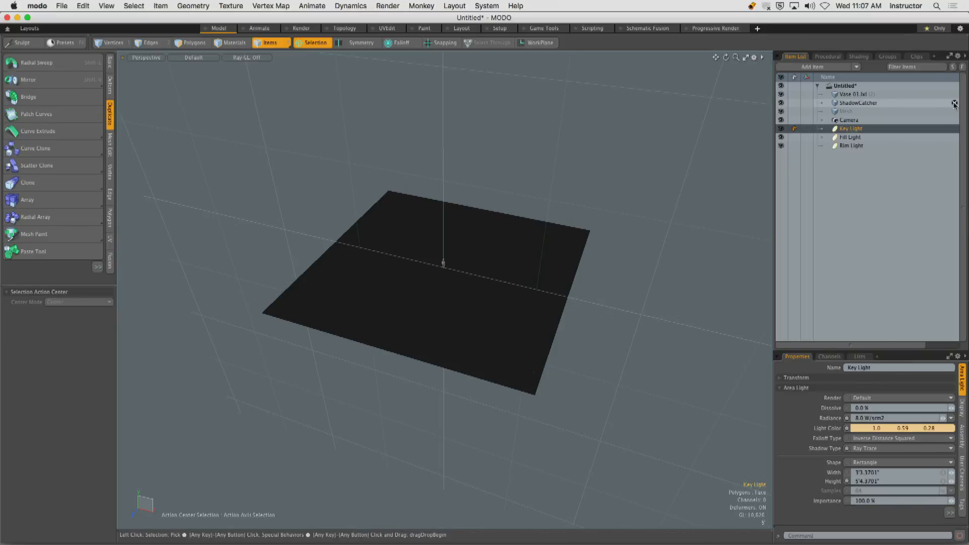
key("Delete")
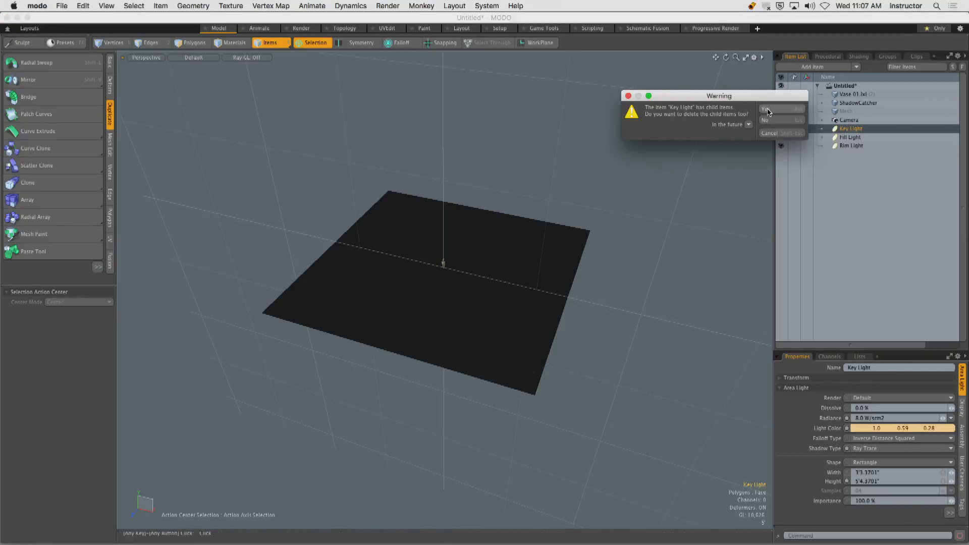
left_click(776, 122)
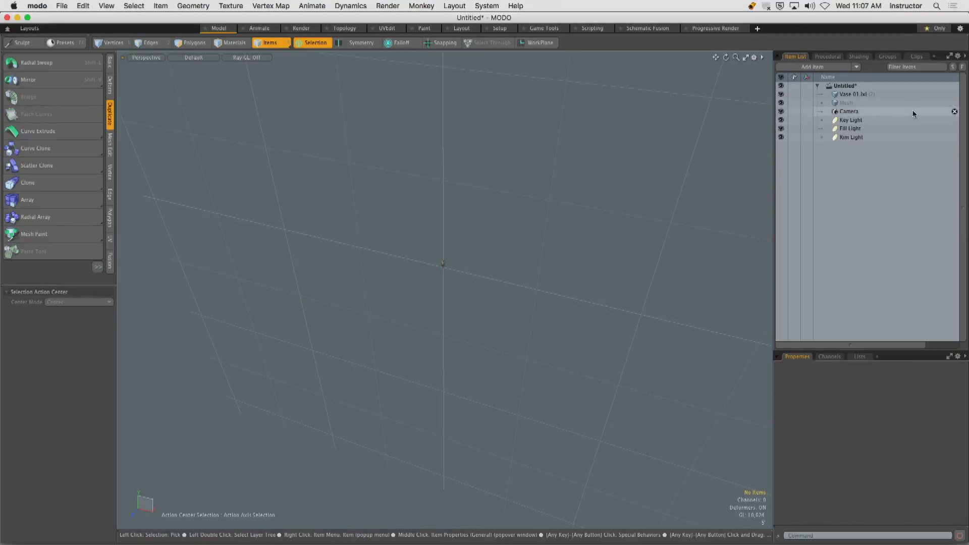
Draw a flat rectangle about 42 by 24 ft around the vase on the empty Mesh item with the Cube tool in top view.
left_click_drag(593, 240, 507, 266, "alt")
left_click(843, 104)
key("ctrl+space")
left_click(510, 223)
left_click(110, 63)
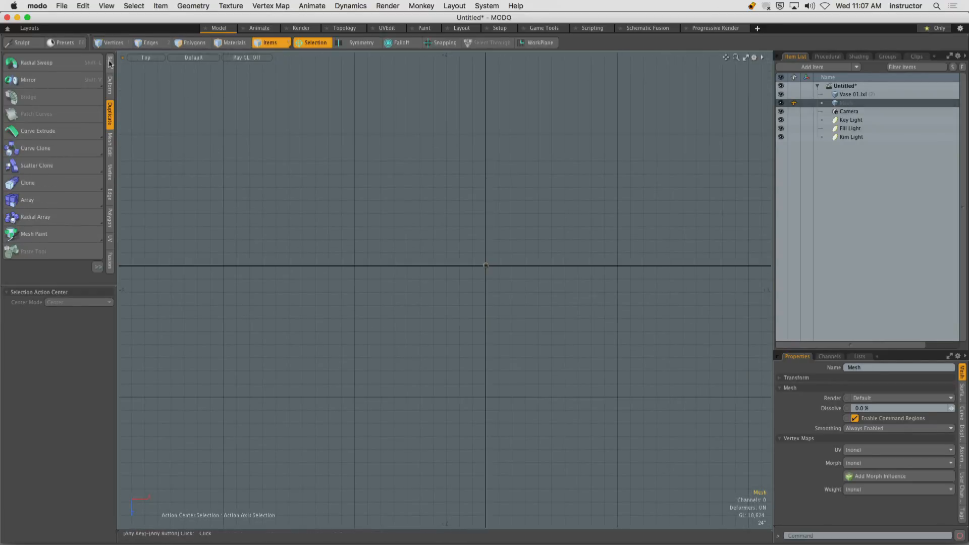
left_click(15, 63)
left_click_drag(395, 200, 673, 359)
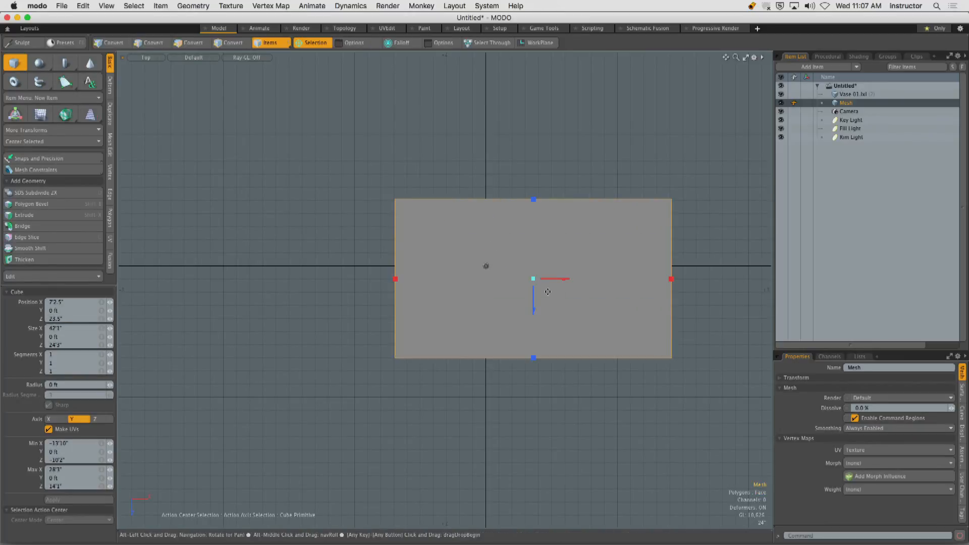
Select the rectangle's polygon and center it on the origin.
left_click_drag(429, 263, 361, 233, "alt+shift")
key("3")
left_click(457, 260)
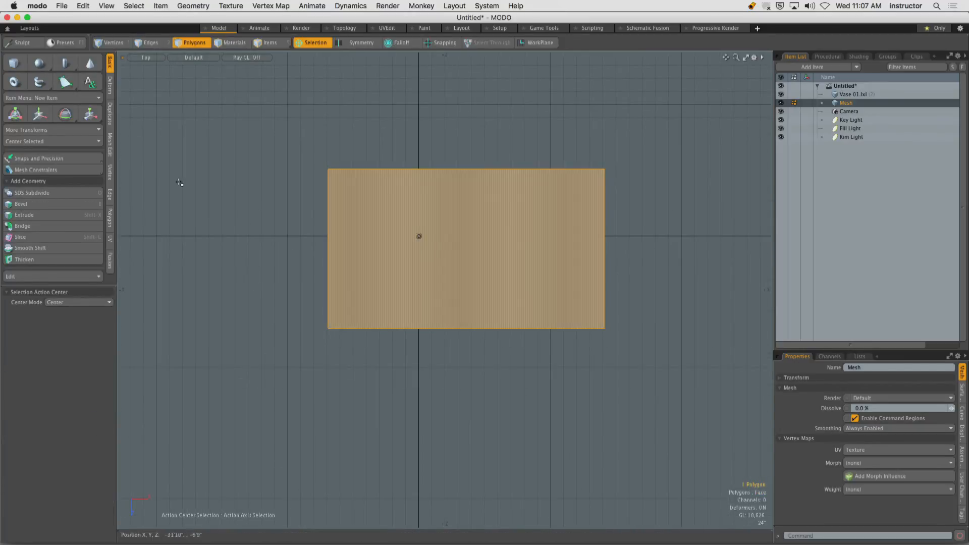
left_click(44, 142)
left_click(66, 160)
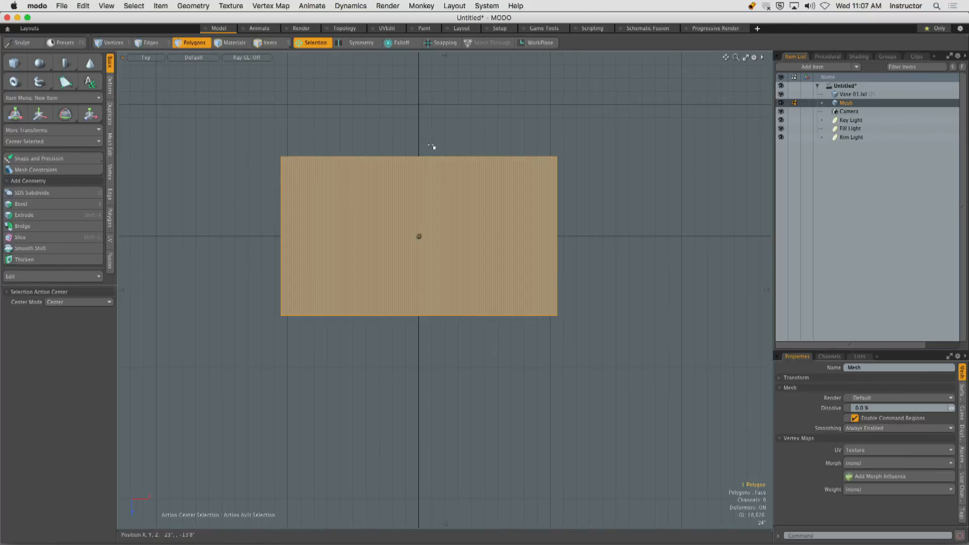
Deselect the floor polygon and select the floor's long edge behind the vase in the perspective view.
left_click_drag(428, 141, 439, 182, "ctrl+alt")
key("period")
left_click(530, 195)
left_click_drag(533, 241, 496, 235, "alt+shift")
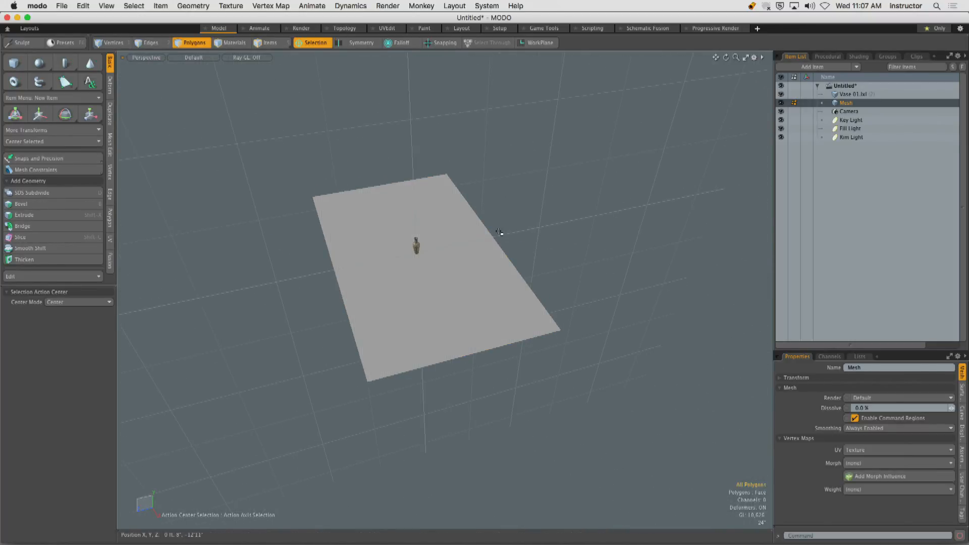
key("2")
left_click_drag(534, 202, 483, 174, "alt+shift")
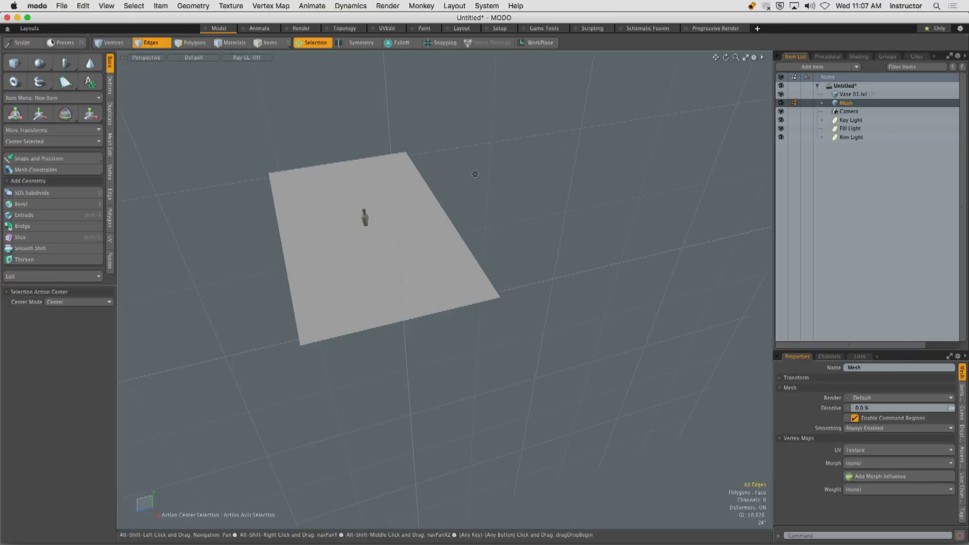
left_click(446, 212)
left_click_drag(461, 212, 410, 175, "alt")
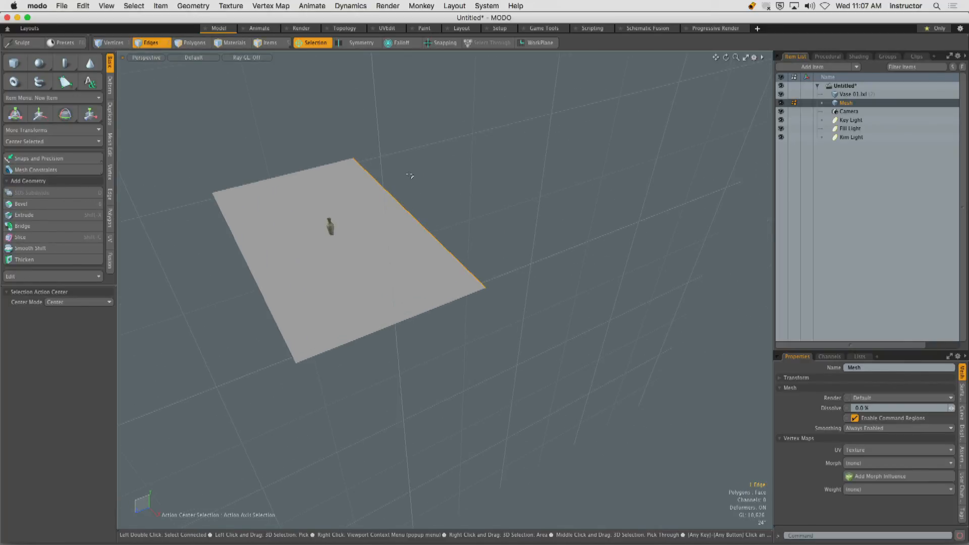
mouse_move(389, 212)
left_mouse_down("ctrl+alt")
mouse_move(441, 207)
mouse_move(417, 210)
mouse_move(274, 169)
mouse_move(311, 138)
mouse_move(403, 202)
left_mouse_up("ctrl+alt")
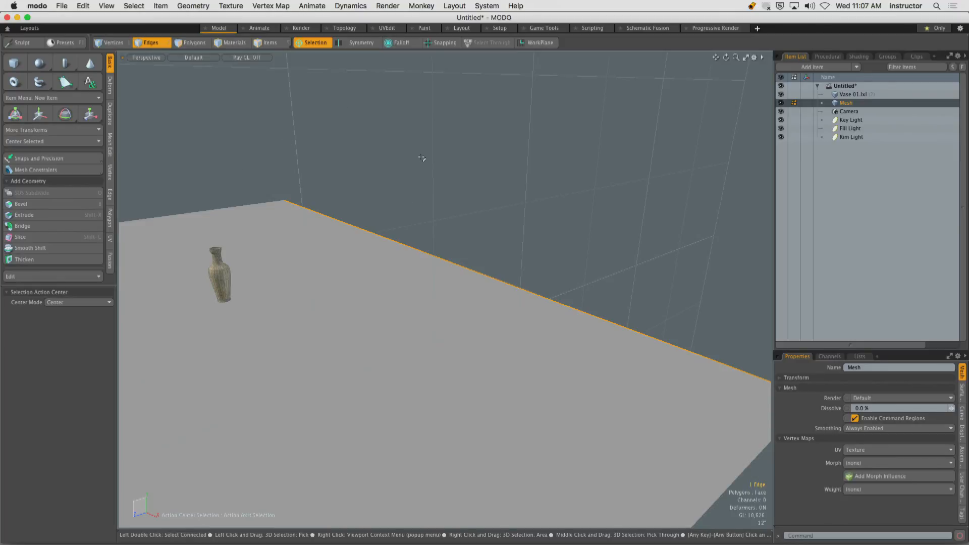
Extend the selected floor edge straight up into a back wall with Edge Extend, using offsets of X 0 and Z 12 ft.
key("z")
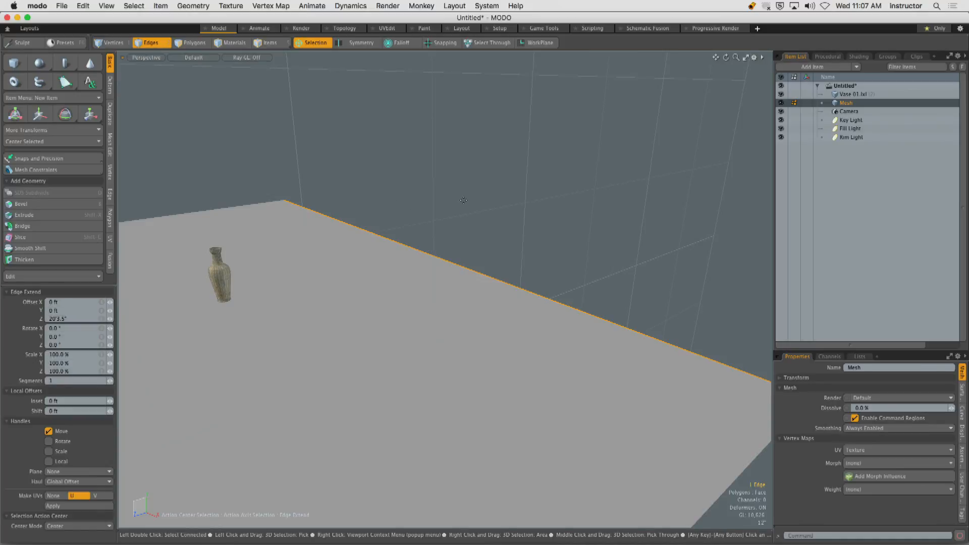
left_click_drag(460, 206, 465, 206)
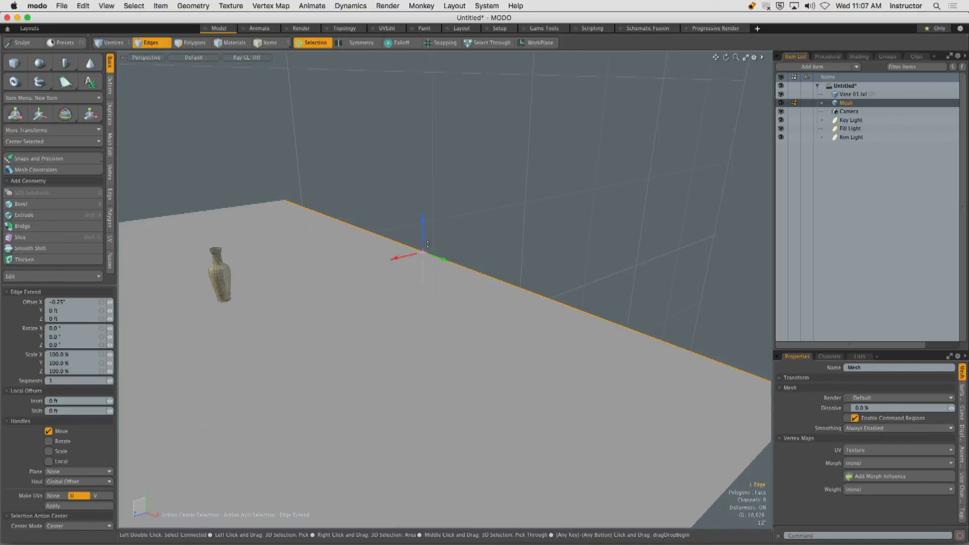
left_click_drag(380, 233, 383, 85)
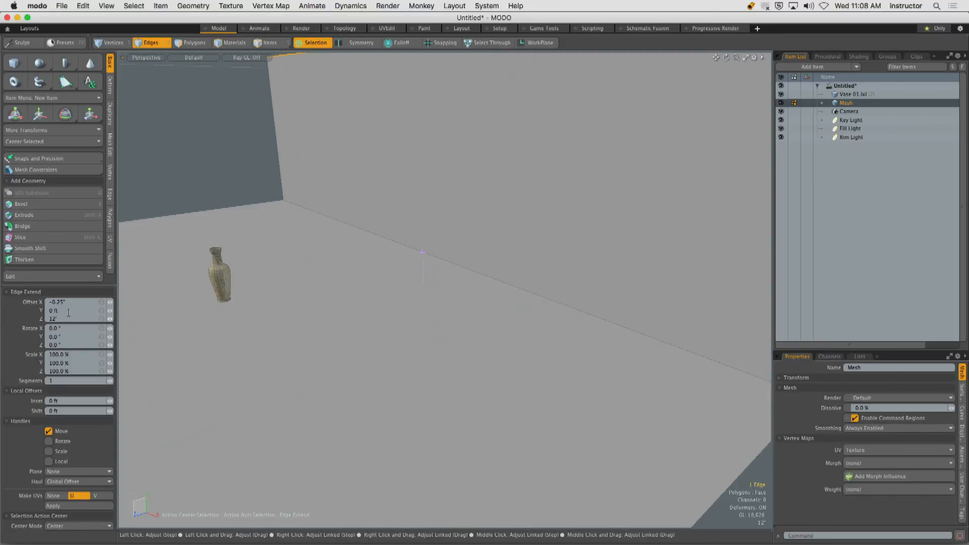
left_click_drag(70, 303, 27, 304)
type("0")
key("Return")
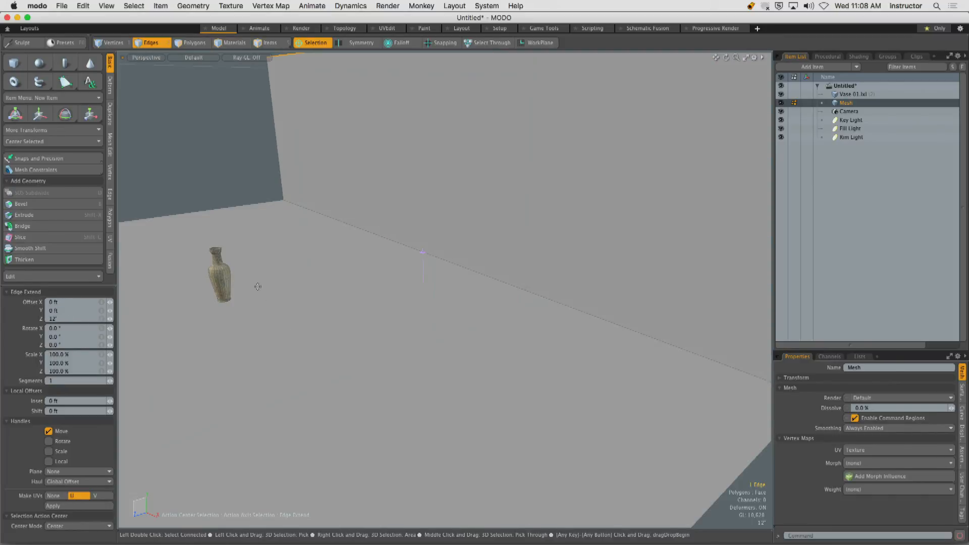
key("space")
left_click(237, 179)
mouse_move(320, 250)
left_mouse_down("alt")
mouse_move(361, 264)
mouse_move(318, 268)
left_mouse_up("alt")
left_click_drag(318, 267, 333, 289, "alt")
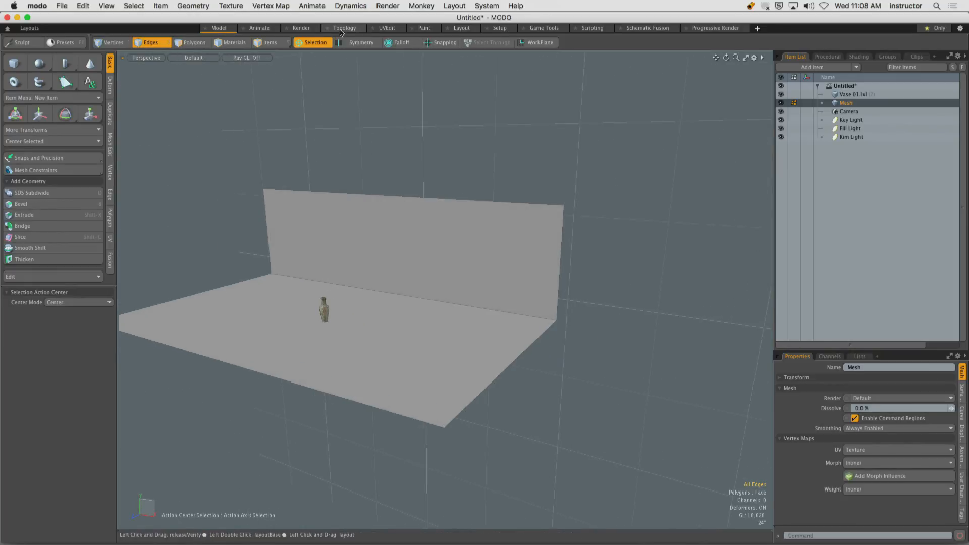
Switch to the Render layout and enlarge the render preview to examine the vase against the new floor and wall.
left_click(301, 29)
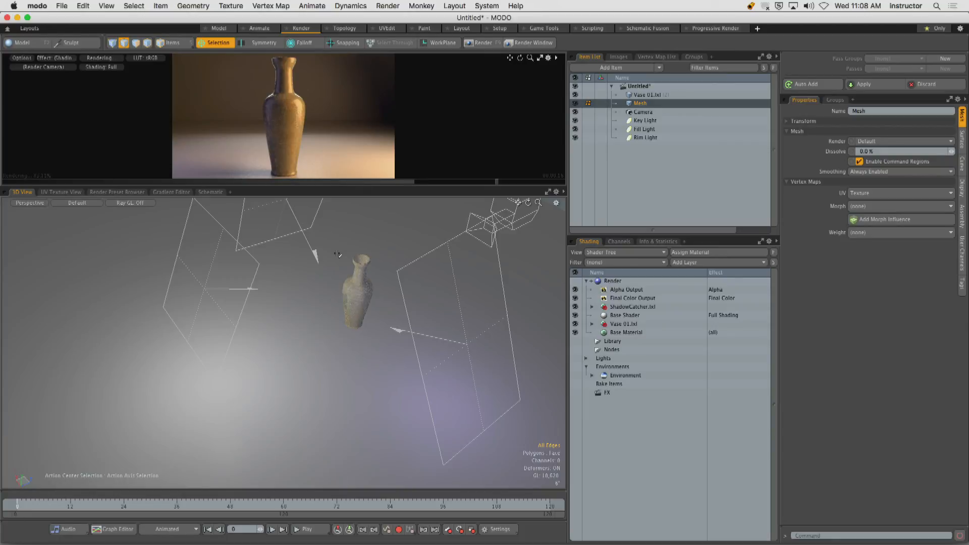
left_click(540, 57)
left_click(287, 263)
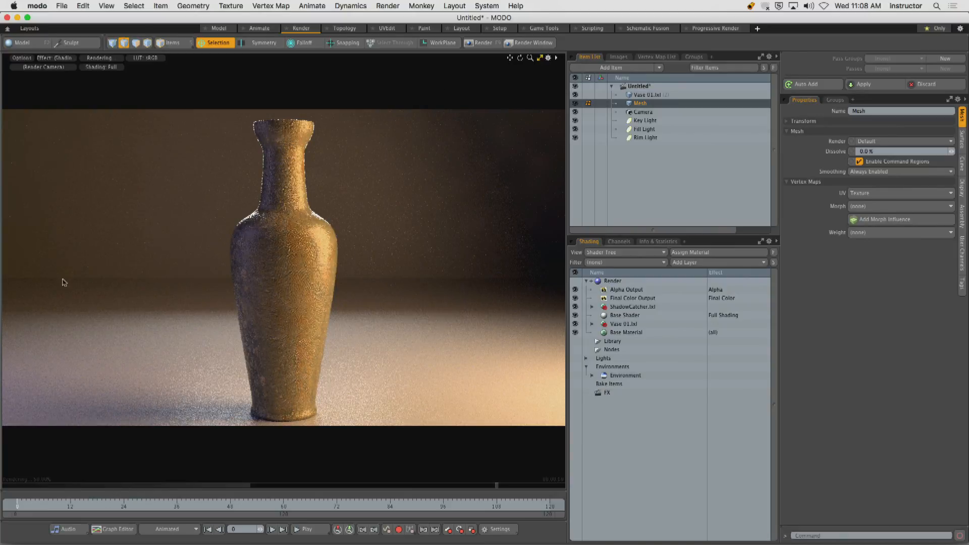
key("Escape")
mouse_move(42, 266)
left_mouse_down()
mouse_move(44, 281)
mouse_move(195, 277)
left_mouse_up()
left_click_drag(345, 277, 513, 283)
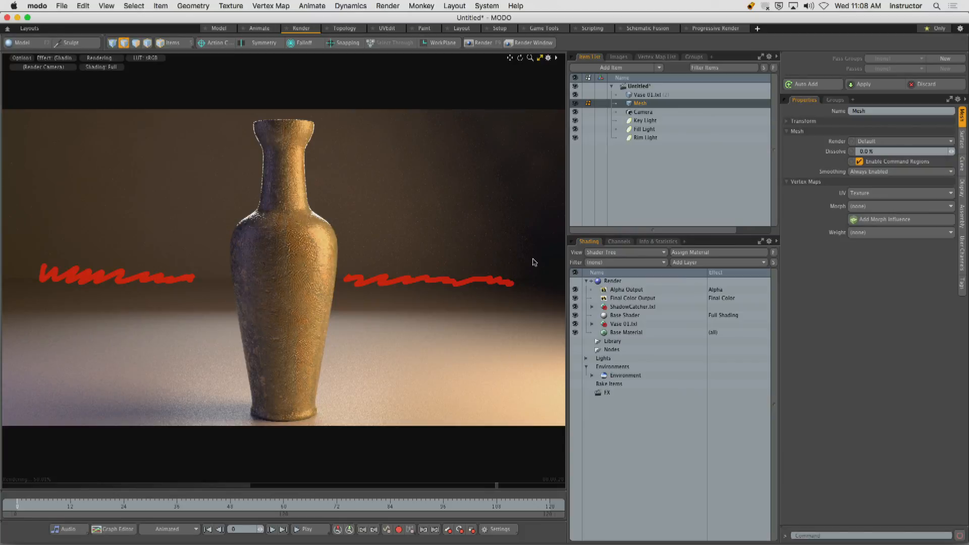
key("Escape")
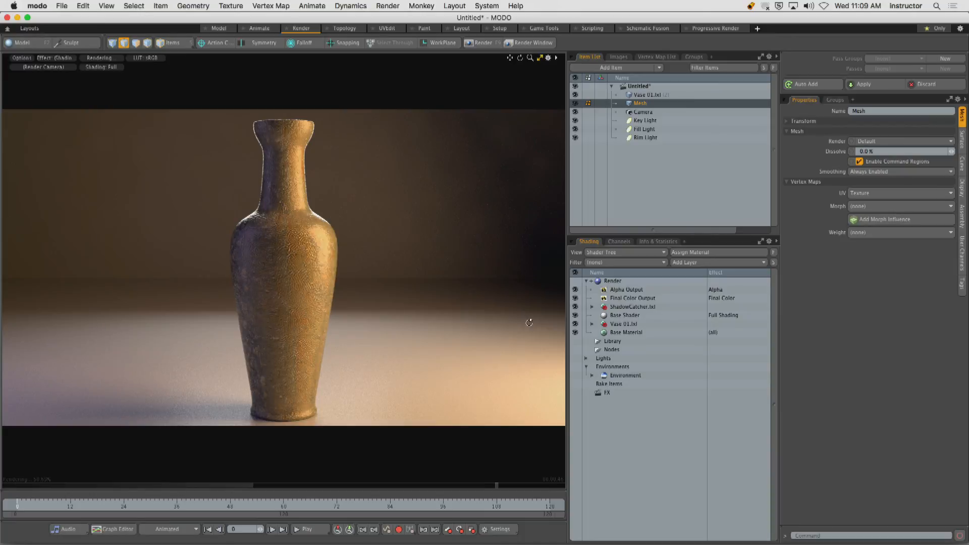
left_click_drag(529, 322, 359, 309)
left_click_drag(523, 290, 386, 275)
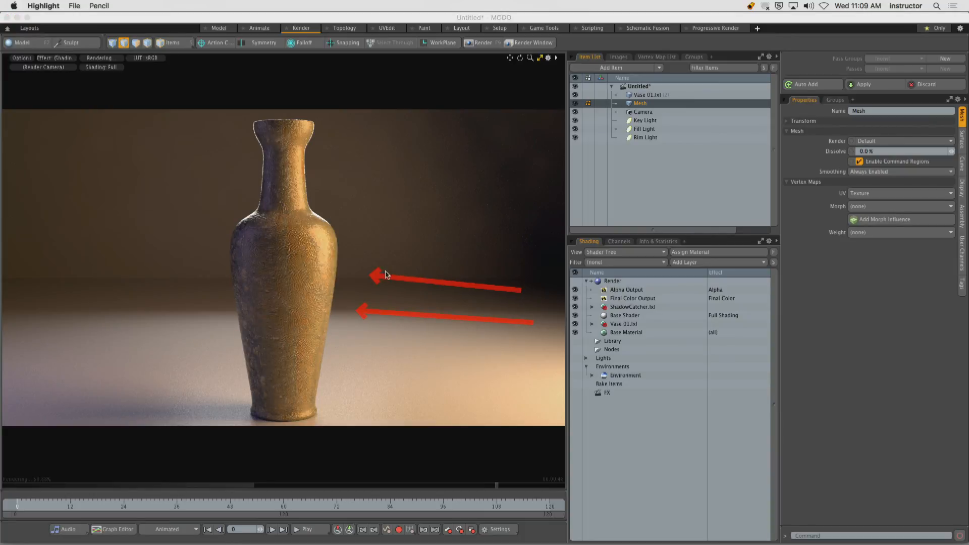
left_click_drag(509, 246, 339, 232)
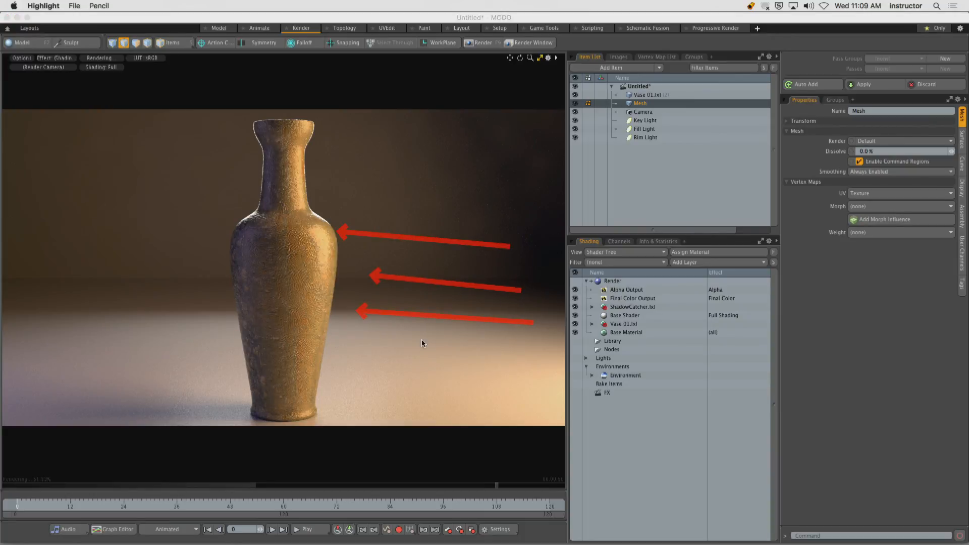
mouse_move(464, 339)
left_mouse_down()
mouse_move(524, 358)
mouse_move(552, 390)
left_mouse_up()
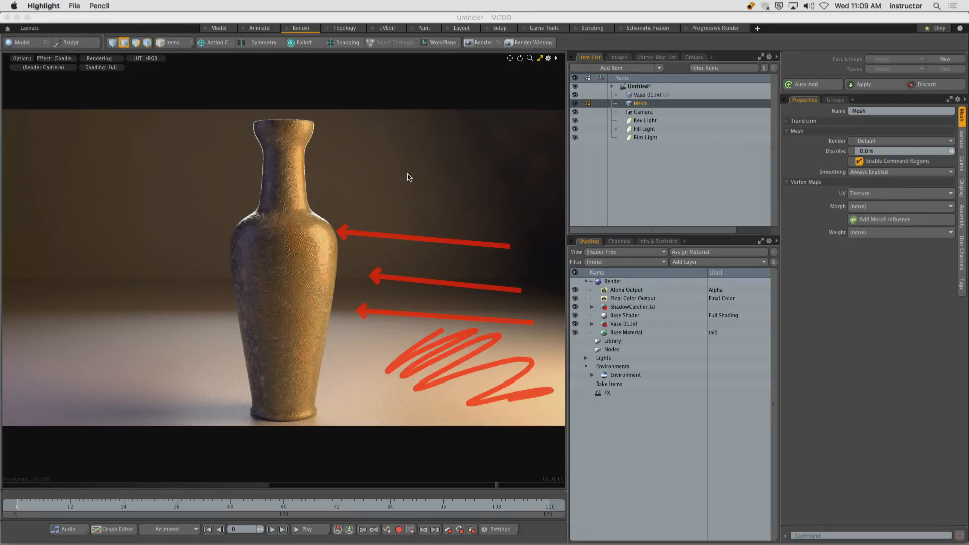
mouse_move(56, 339)
left_mouse_down()
mouse_move(71, 331)
mouse_move(207, 339)
left_mouse_up()
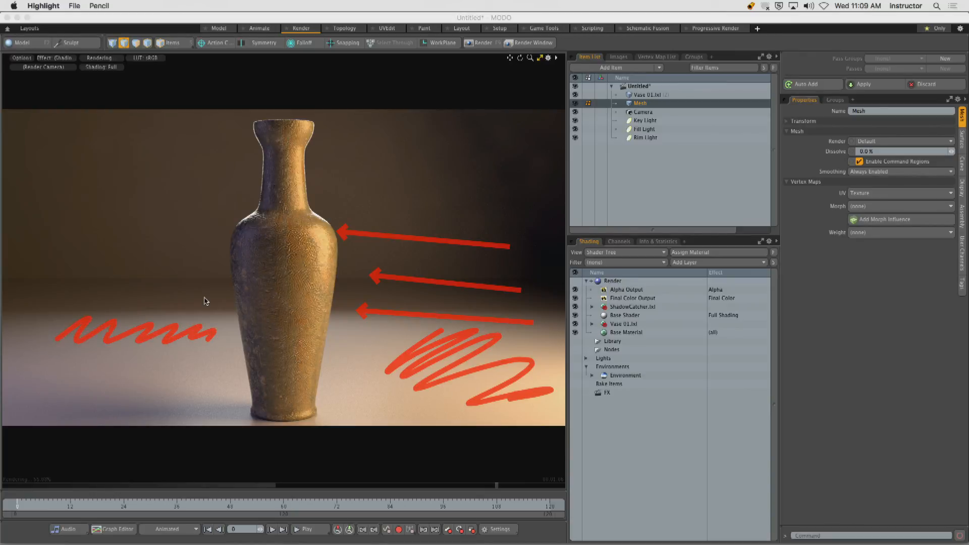
key("Escape")
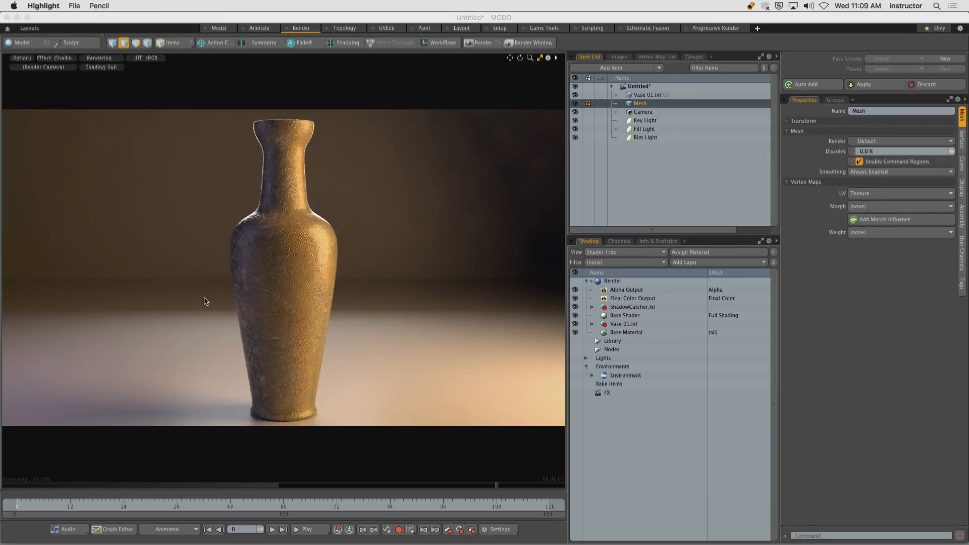
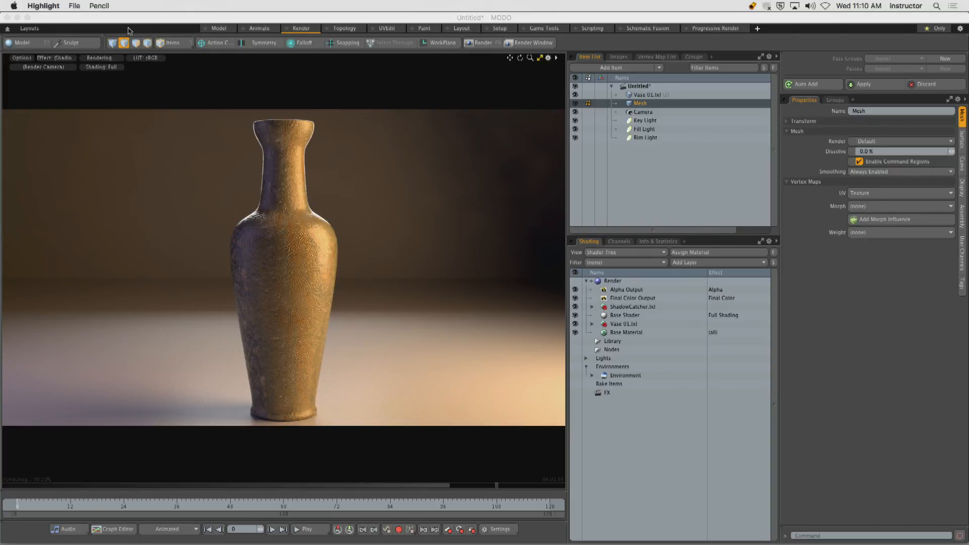
Return to the Model layout and select the shared edge where the backdrop's floor meets the wall.
left_click(234, 59)
left_click(221, 30)
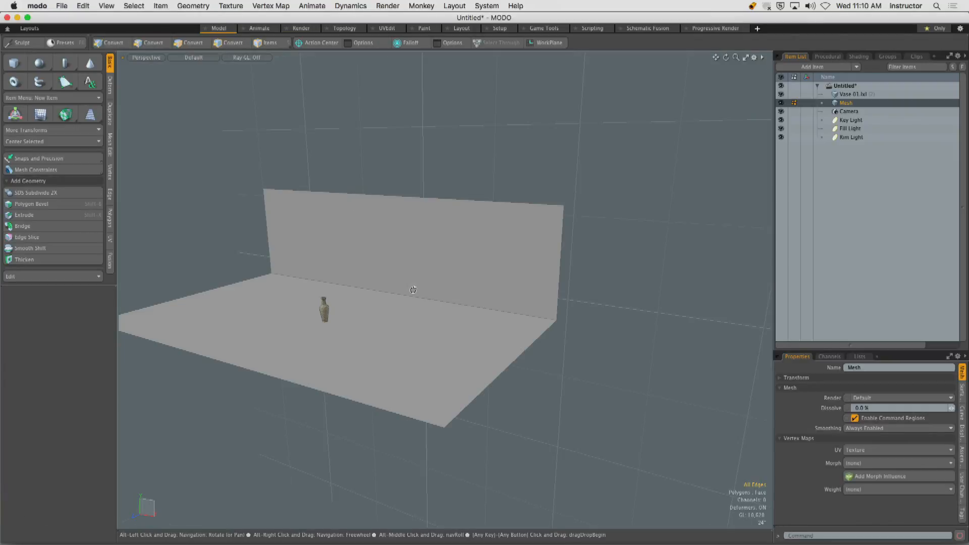
left_click_drag(410, 288, 359, 297, "alt")
left_click(402, 294)
key("3")
left_click(366, 249)
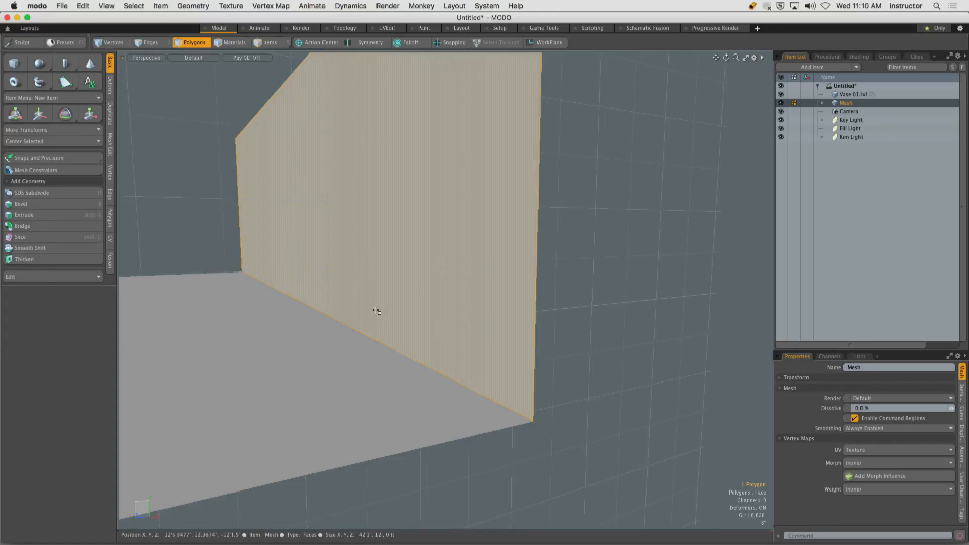
left_click(277, 350)
key("2")
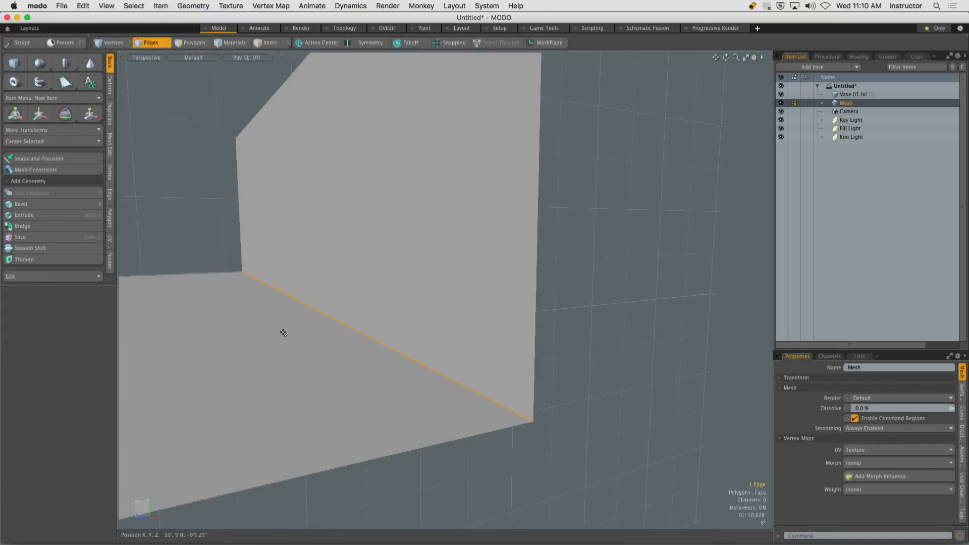
Round the floor-to-wall edge with an Edge Bevel inset of about 31 inches and preview the render in the Render layout.
key("b")
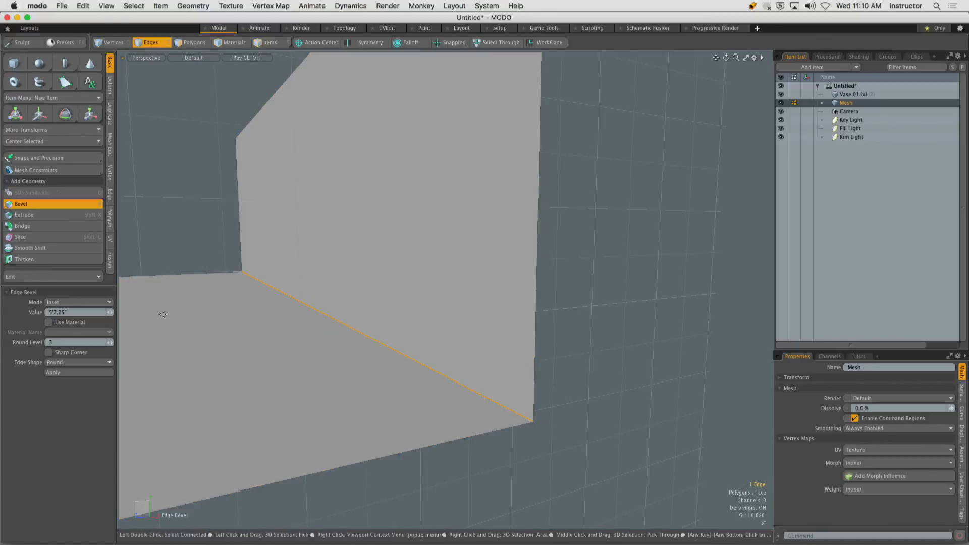
left_click_drag(289, 288, 490, 270)
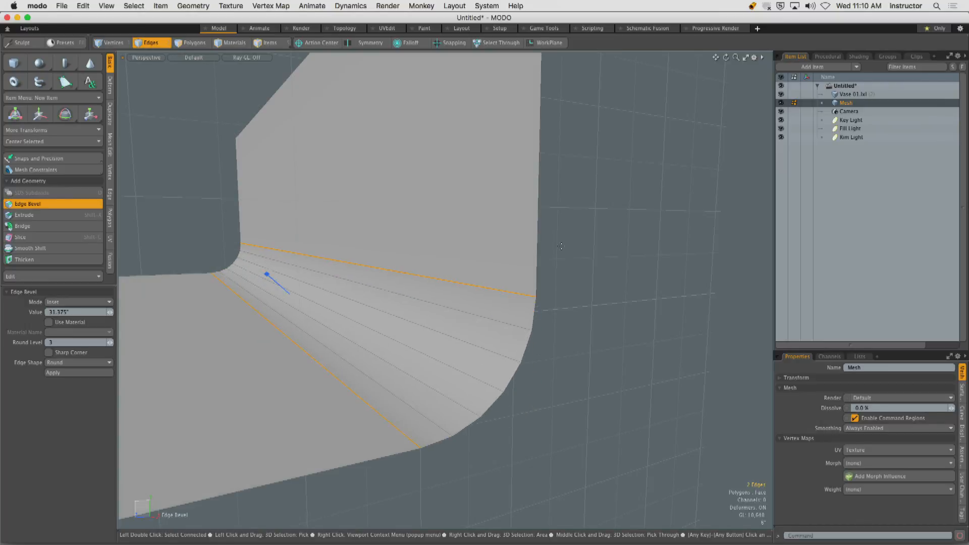
left_click_drag(383, 273, 354, 267, "ctrl+alt")
key("space")
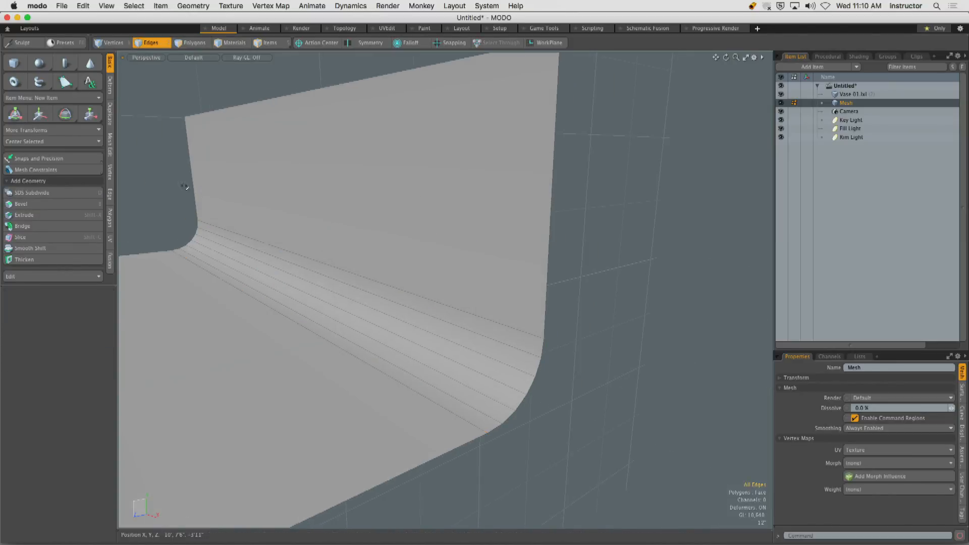
left_click(305, 29)
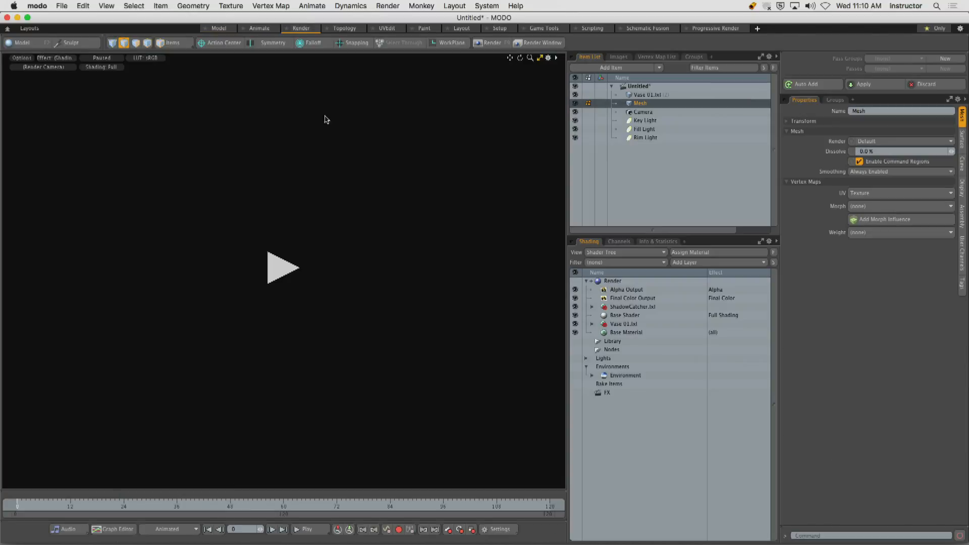
left_click(283, 268)
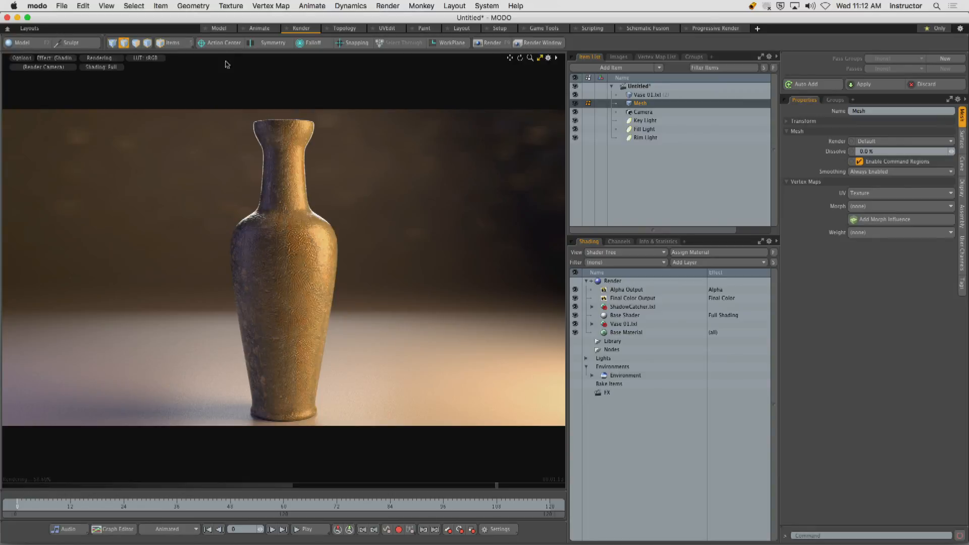
Back in the Model layout, switch to item selection and rename the backdrop mesh as Scene.
left_click(221, 29)
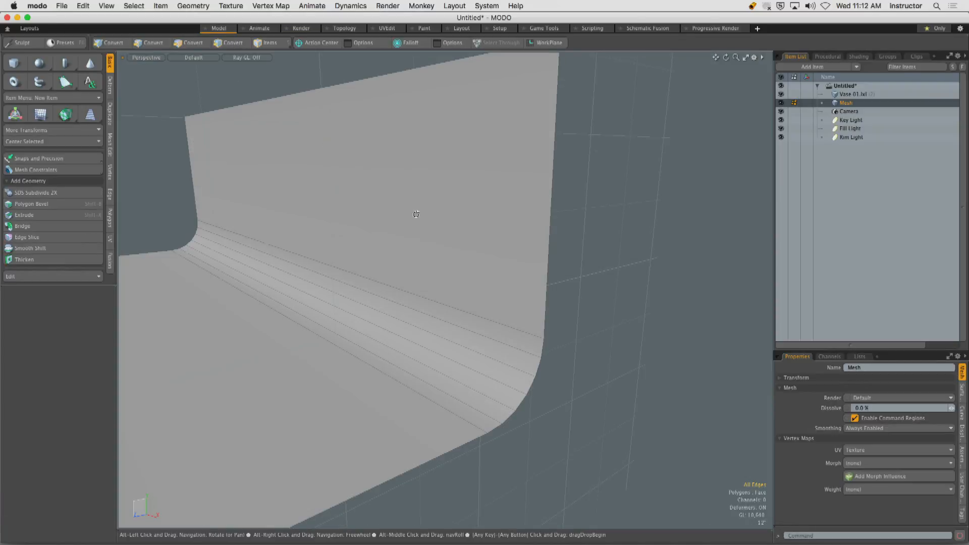
left_click_drag(415, 214, 383, 207, "alt")
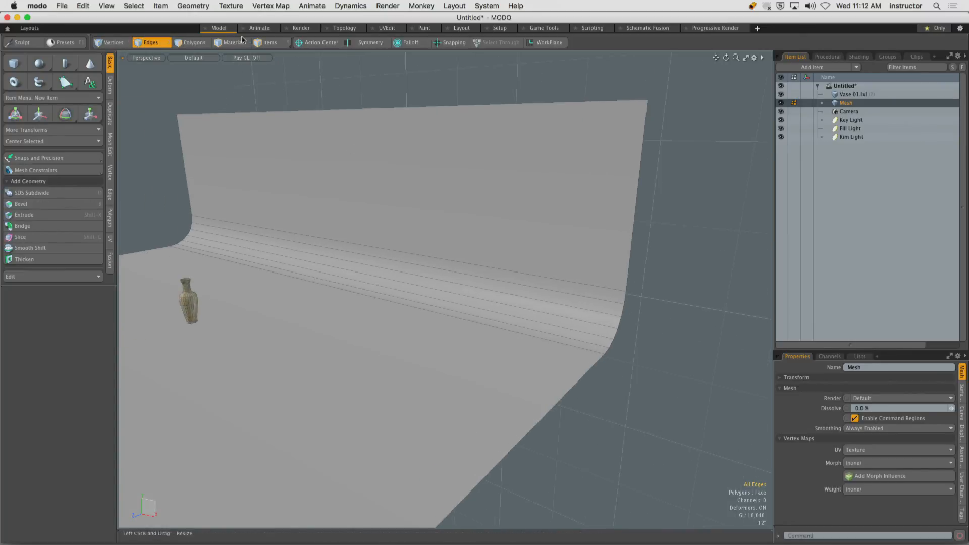
left_click(266, 44)
left_click_drag(666, 224, 545, 233, "alt")
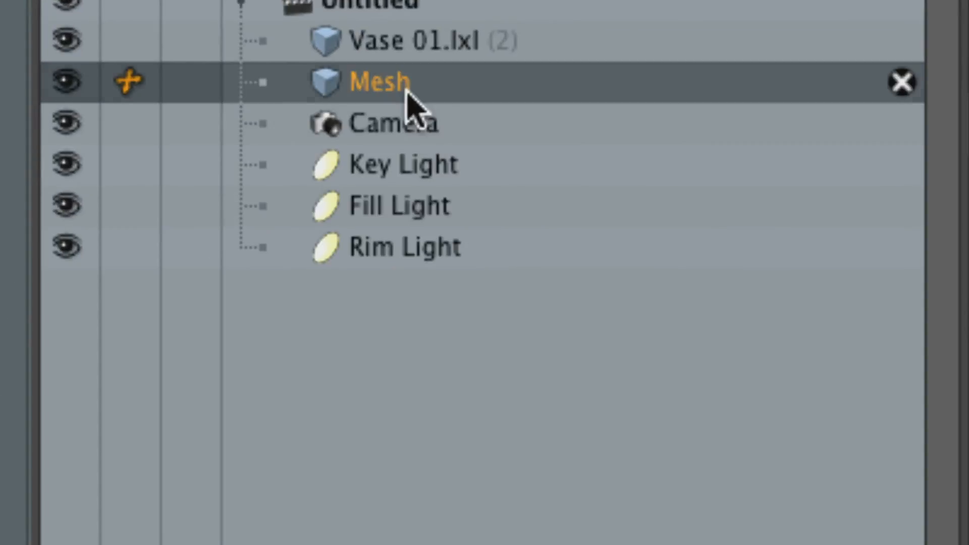
double_click(408, 92)
type("Scene")
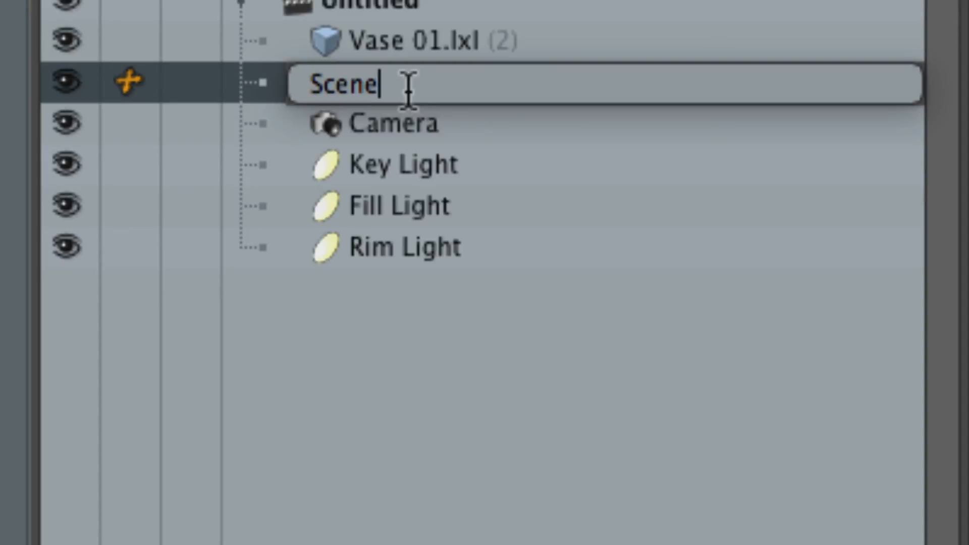
key("Return")
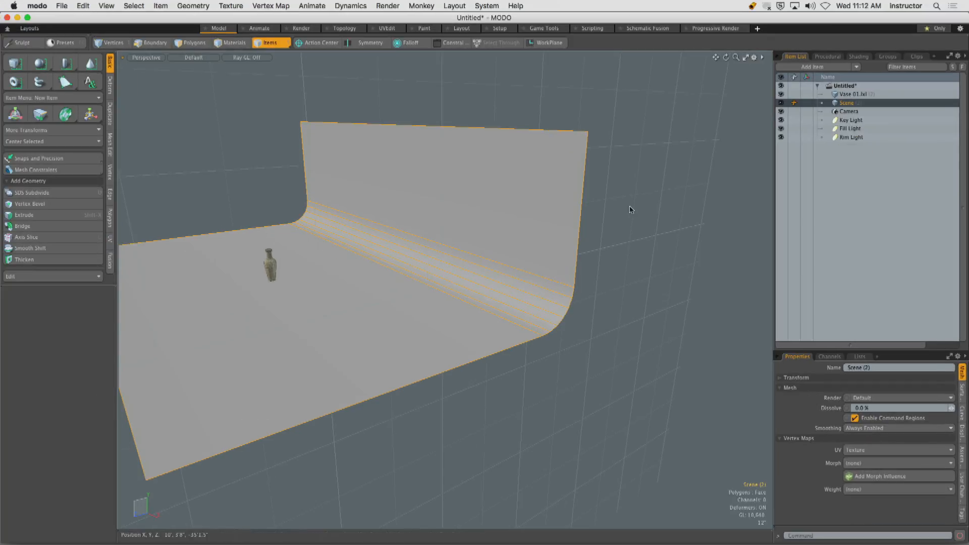
Create a standard group named Set Pieces from the selected backdrop item and check which items it contains.
left_click_drag(629, 208, 584, 206, "alt")
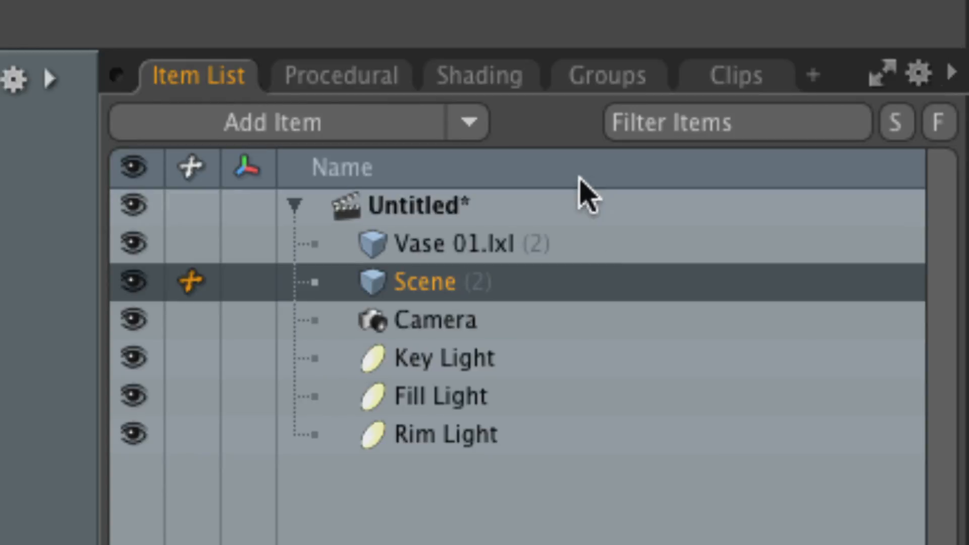
left_click(595, 90)
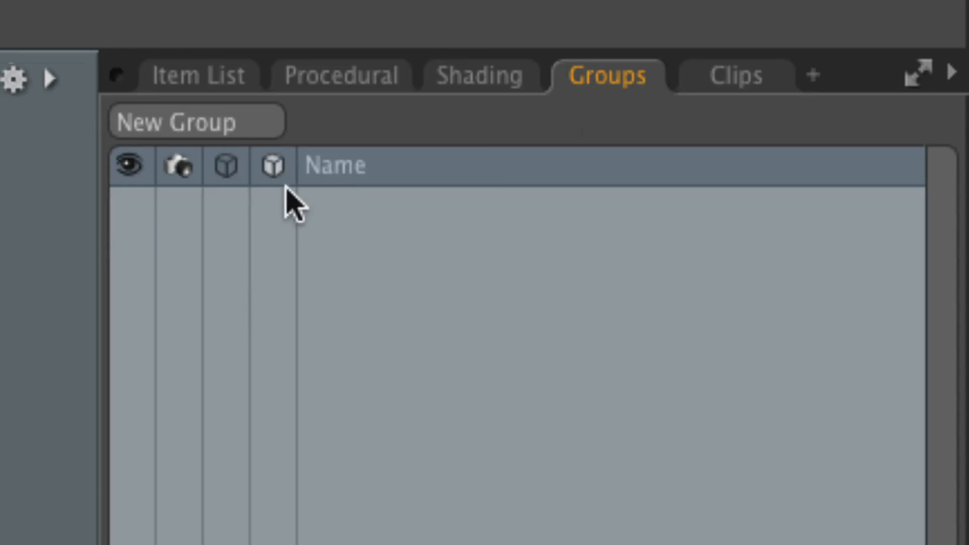
left_click(208, 125)
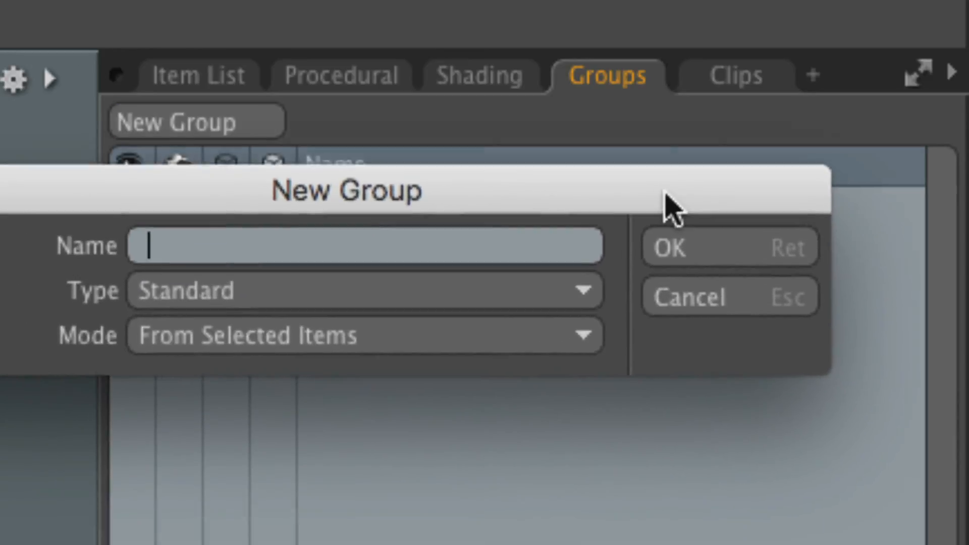
left_click_drag(665, 193, 735, 179)
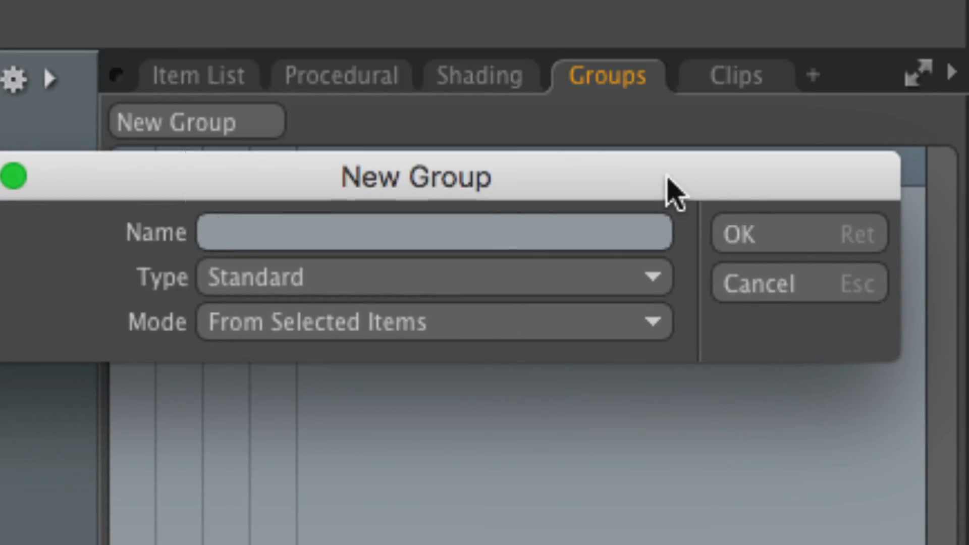
type("Set Pieces")
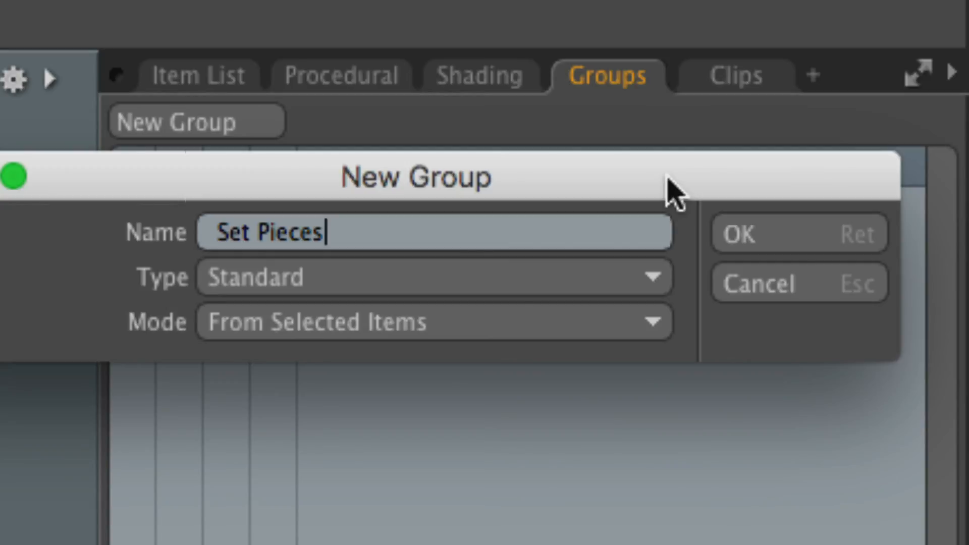
left_click(770, 234)
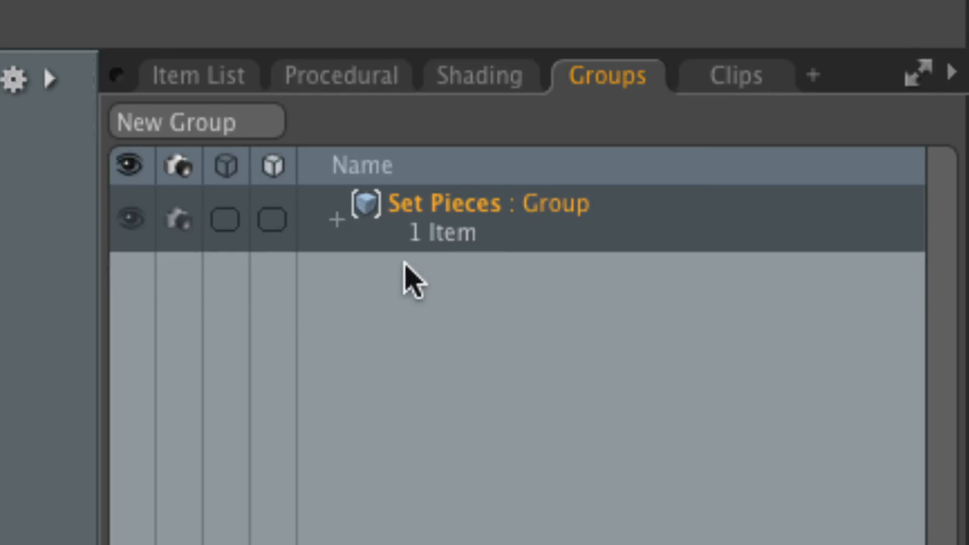
left_click(336, 220)
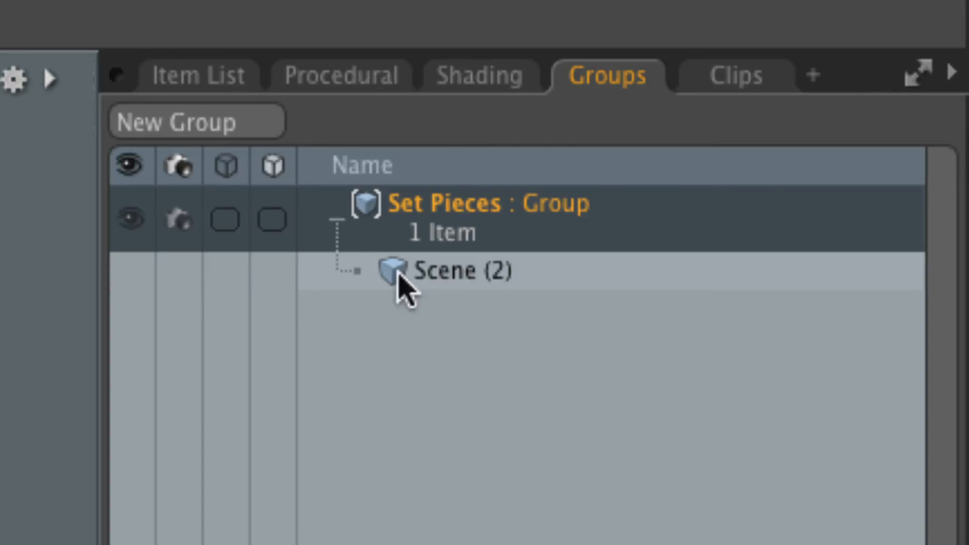
left_click(336, 220)
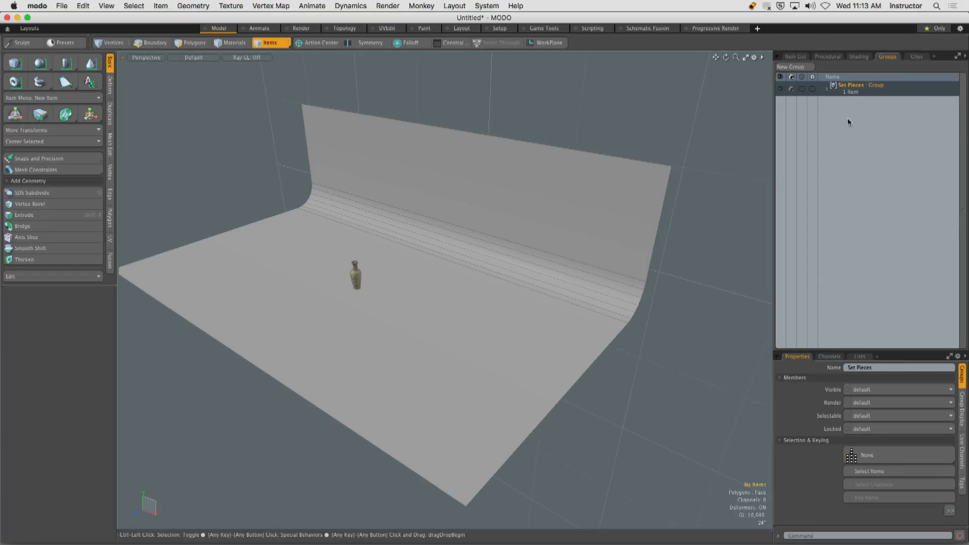
Start the render preview in the Render layout and display the Rim Light's area light properties.
left_click(248, 30)
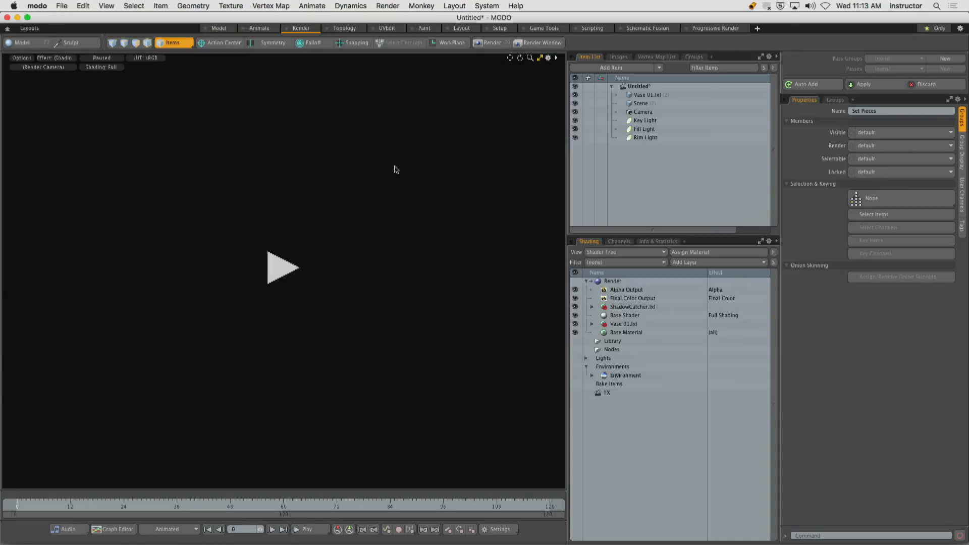
left_click(290, 263)
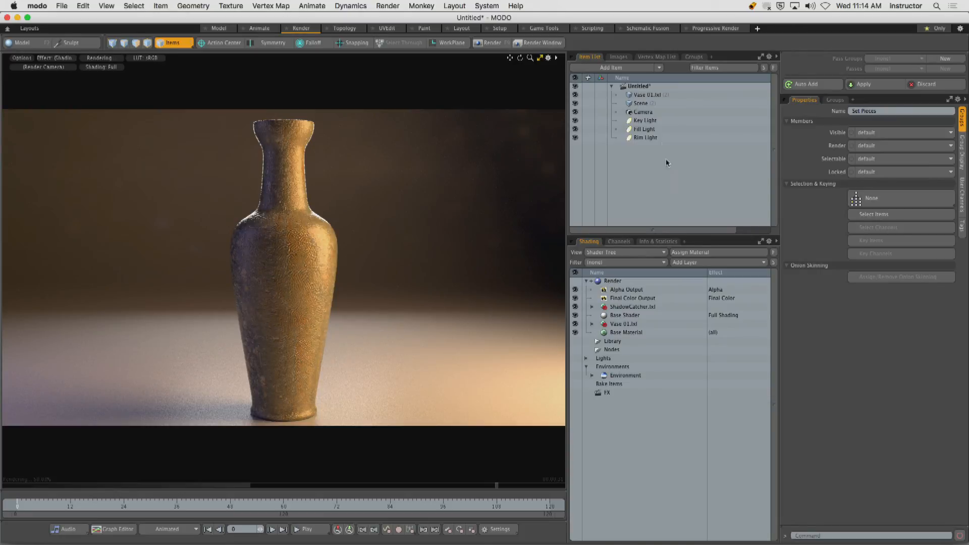
left_click(655, 139)
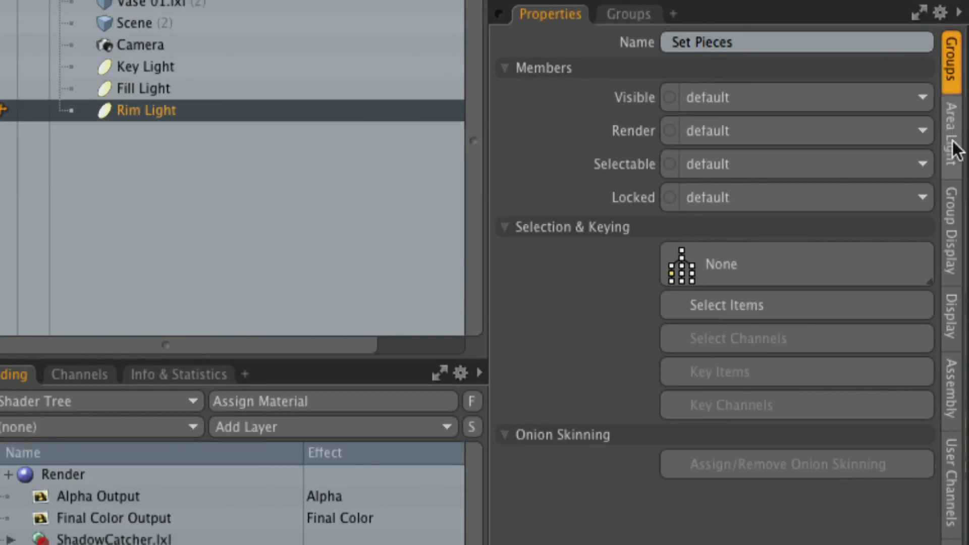
left_click(953, 141)
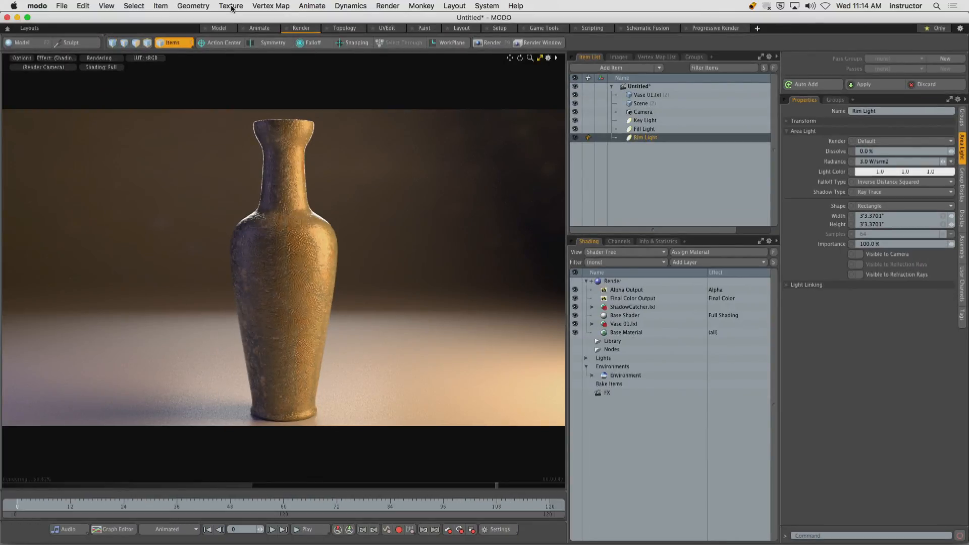
Return to the Model layout, select the backdrop and examine it around the vase from several angles.
left_click(218, 29)
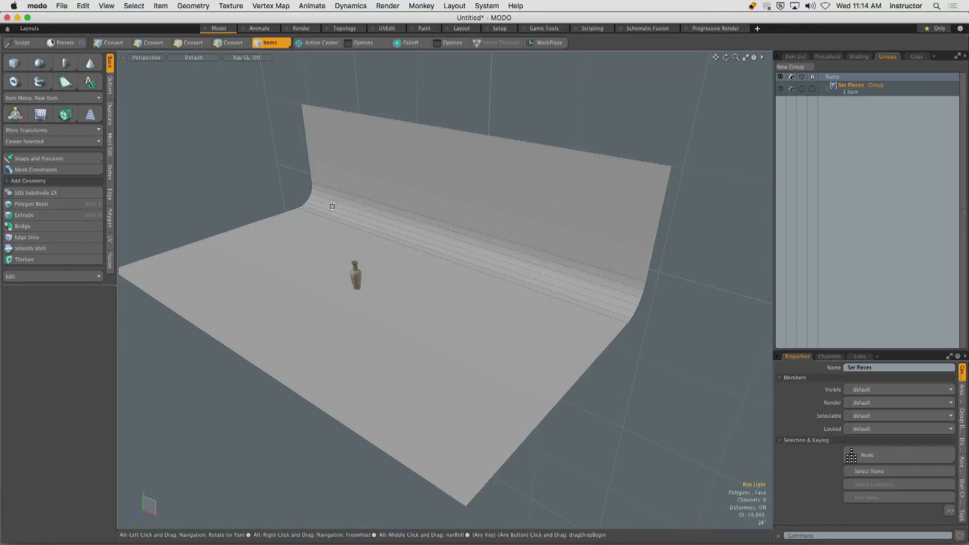
left_click_drag(335, 198, 268, 127, "alt")
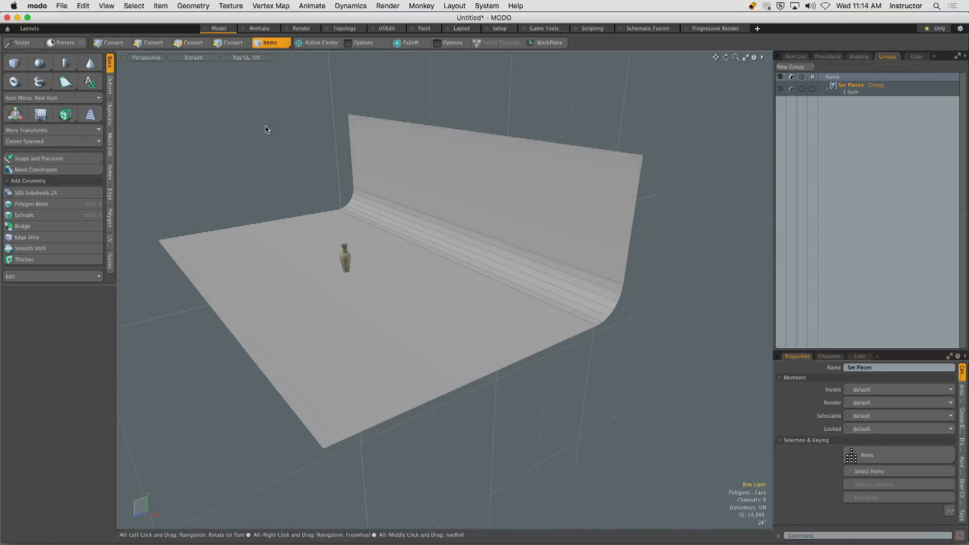
left_click(422, 160)
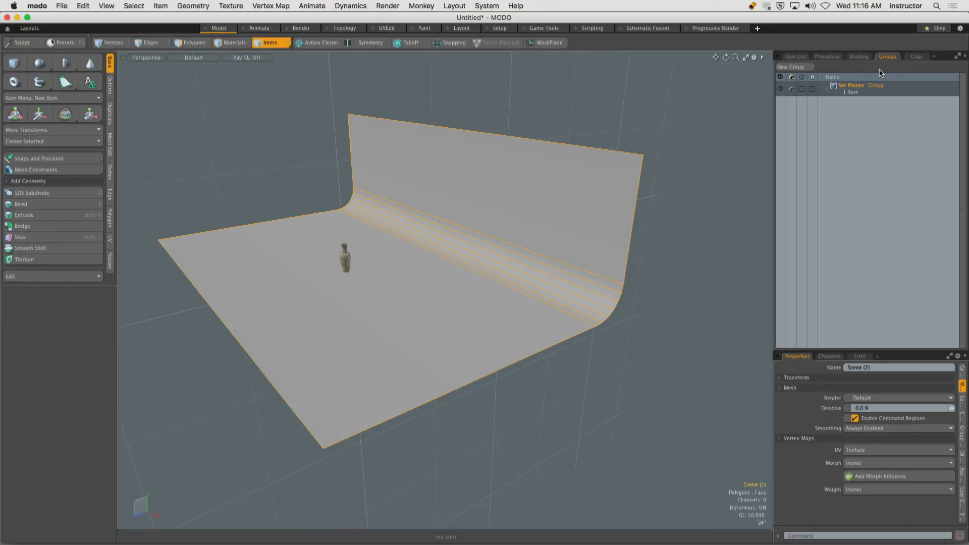
left_click_drag(343, 195, 424, 174, "alt")
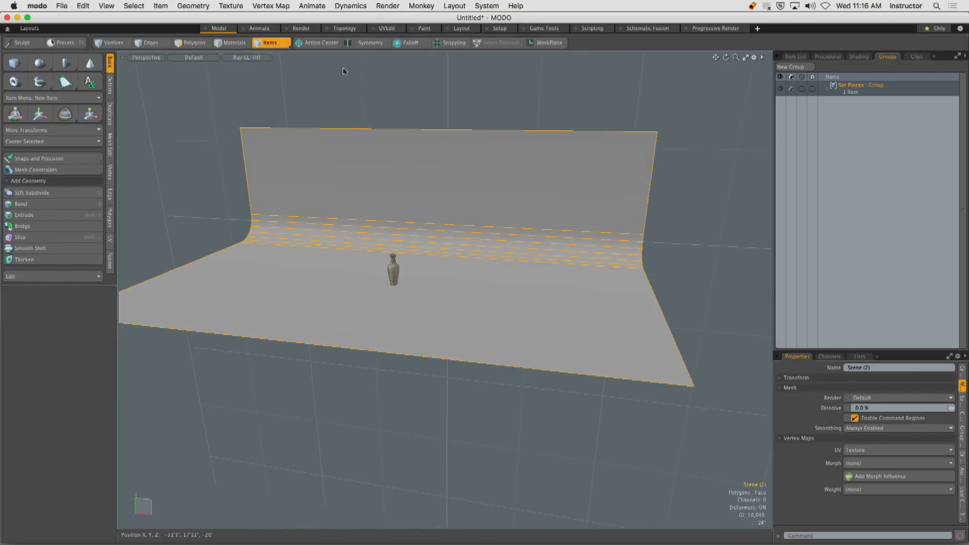
left_click(310, 80)
Switch to the Render layout, restart the render preview and display the Rim Light's area light properties.
left_click(301, 29)
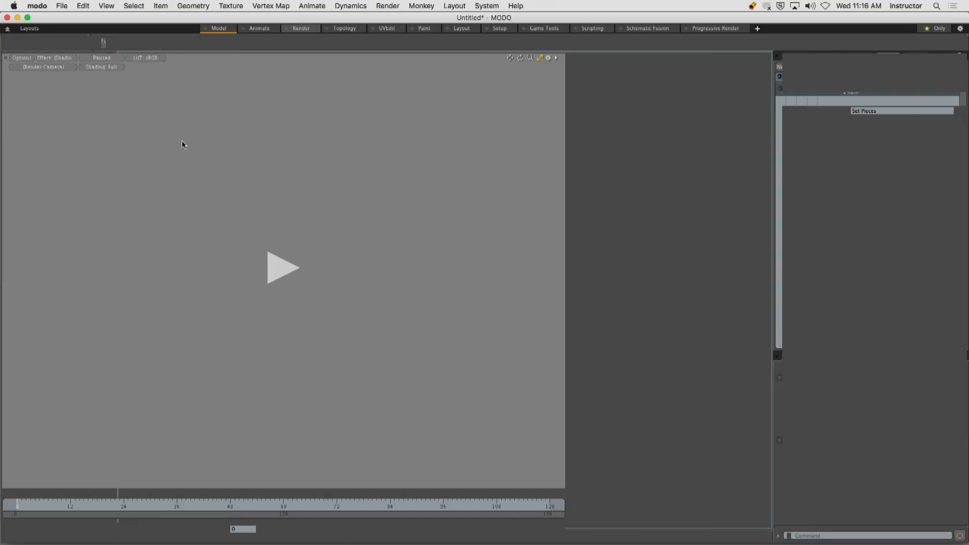
left_click(276, 268)
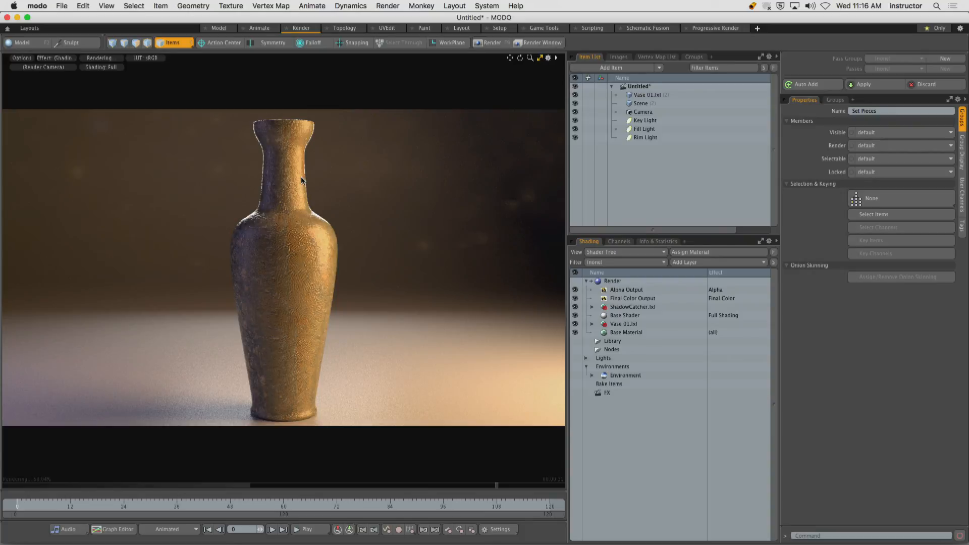
left_click(661, 138)
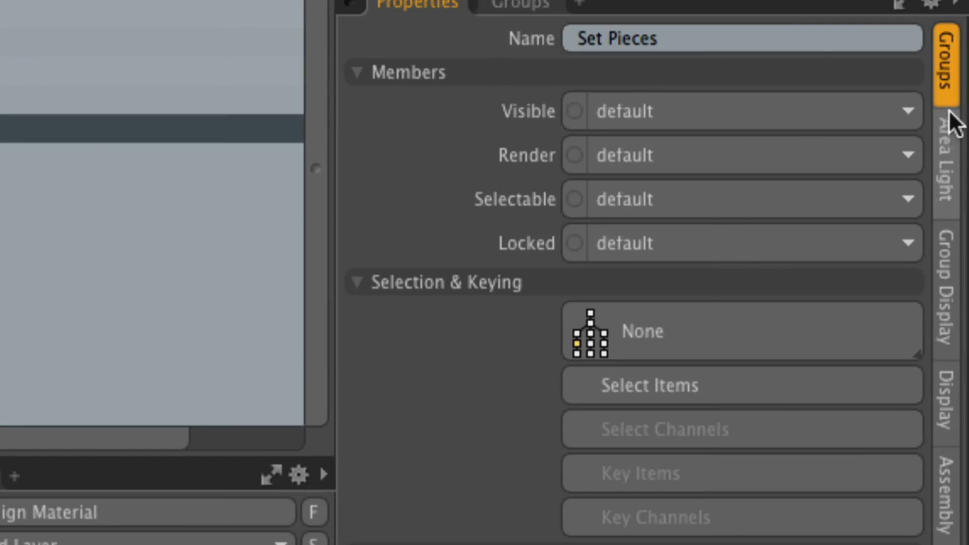
left_click(951, 161)
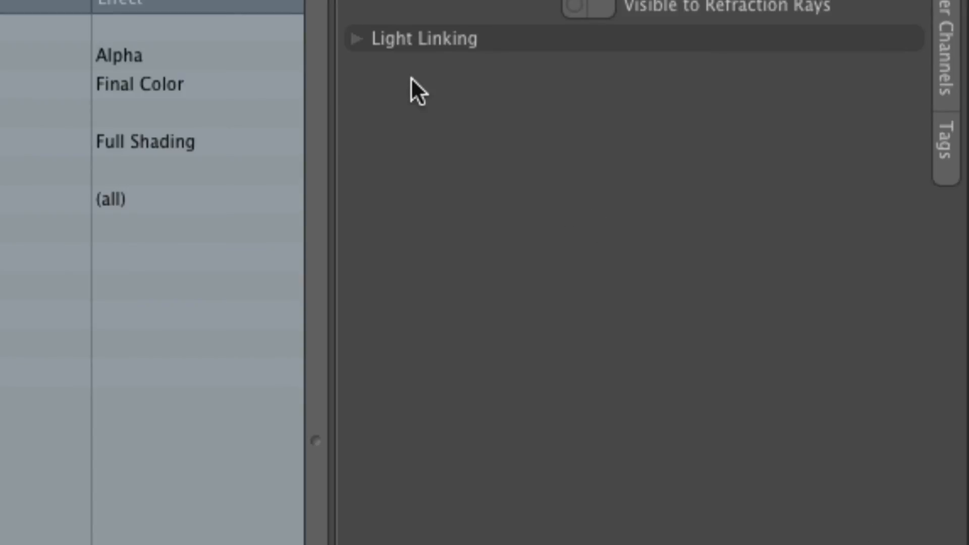
Enable light linking on the Rim Light with Set Pieces as its item group, and slightly widen the render preview.
left_click(387, 43)
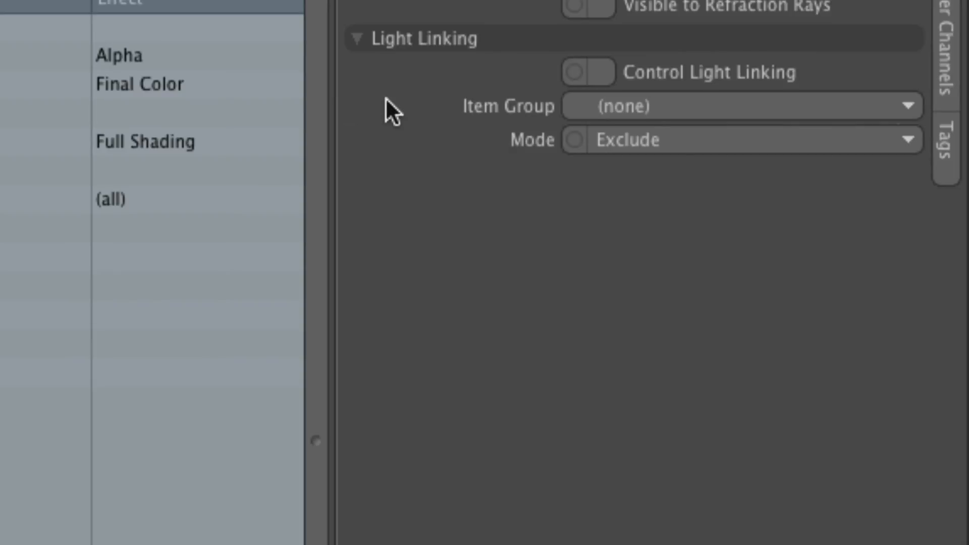
left_click(601, 72)
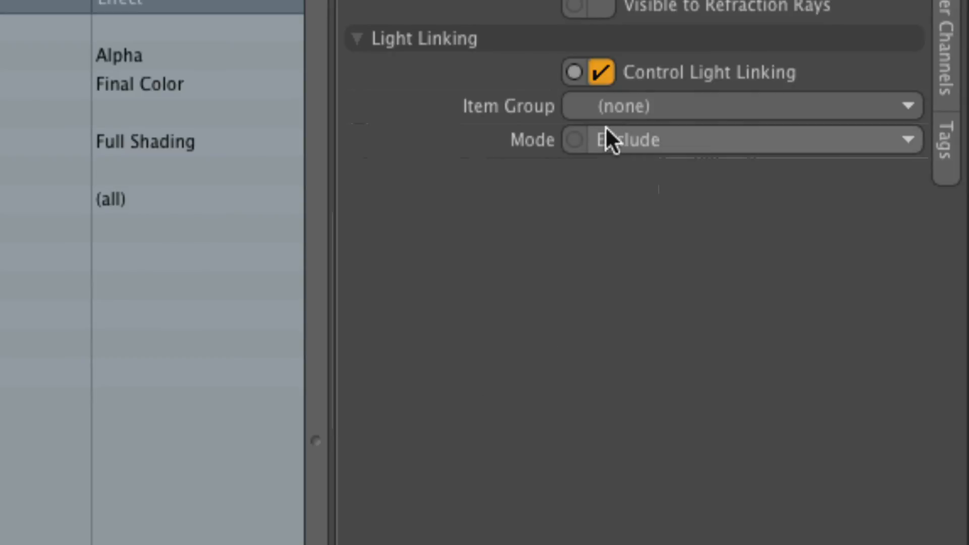
left_click(669, 107)
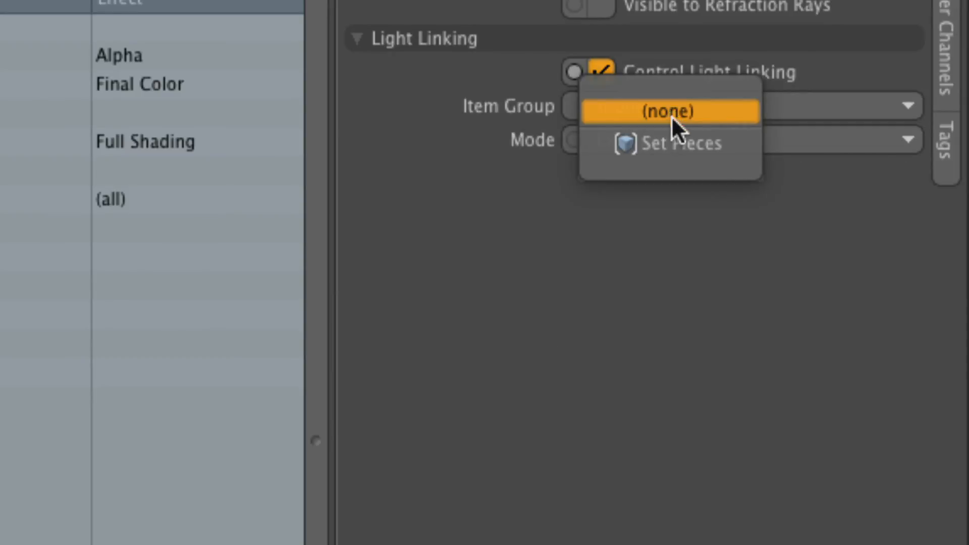
left_click(667, 143)
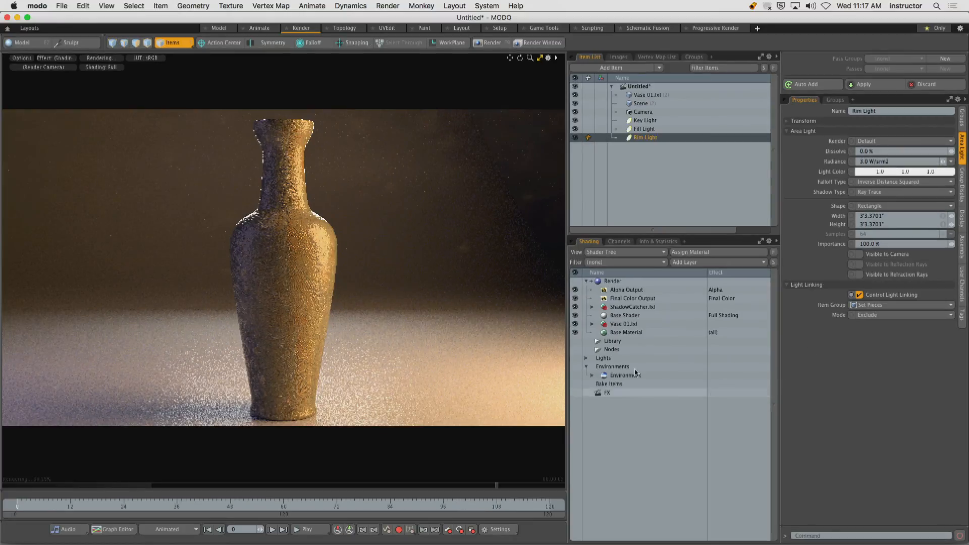
left_click_drag(567, 430, 572, 429)
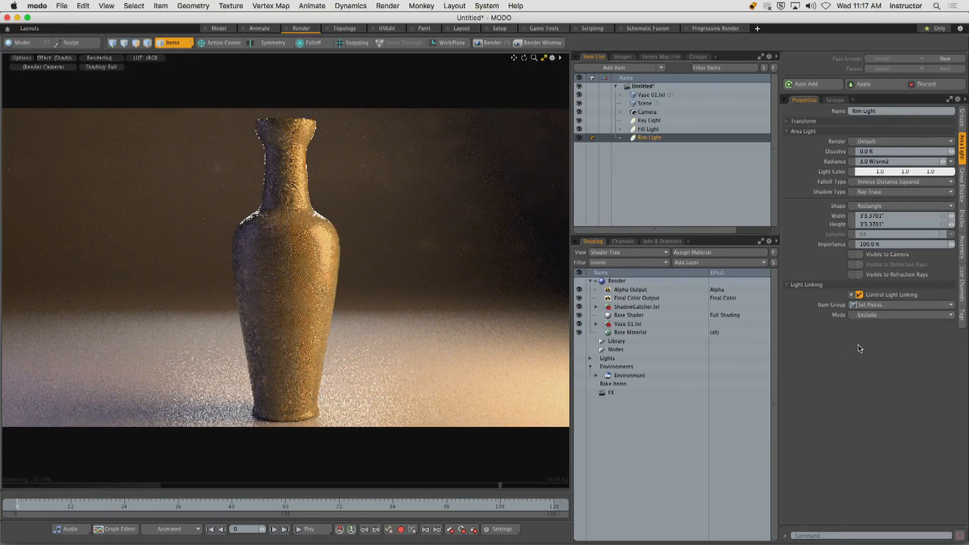
Compare the Rim Light's linking modes in the render by switching between Include and Exclude, finishing on Exclude.
left_click(868, 316)
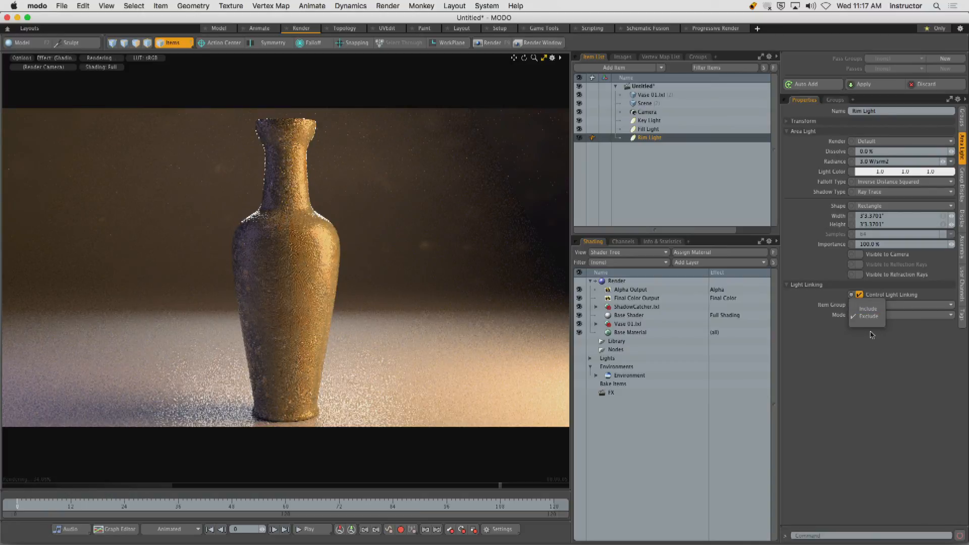
left_click(868, 308)
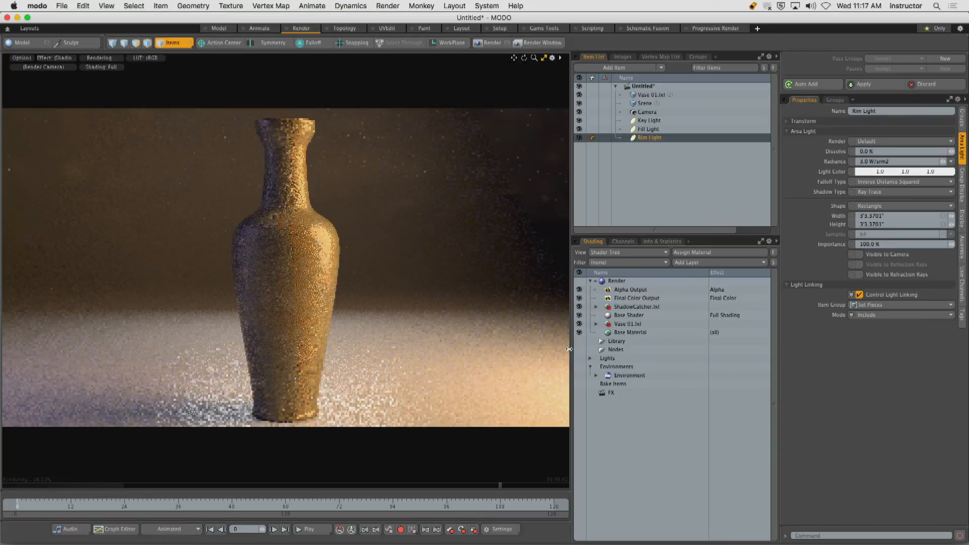
left_click_drag(571, 352, 576, 351)
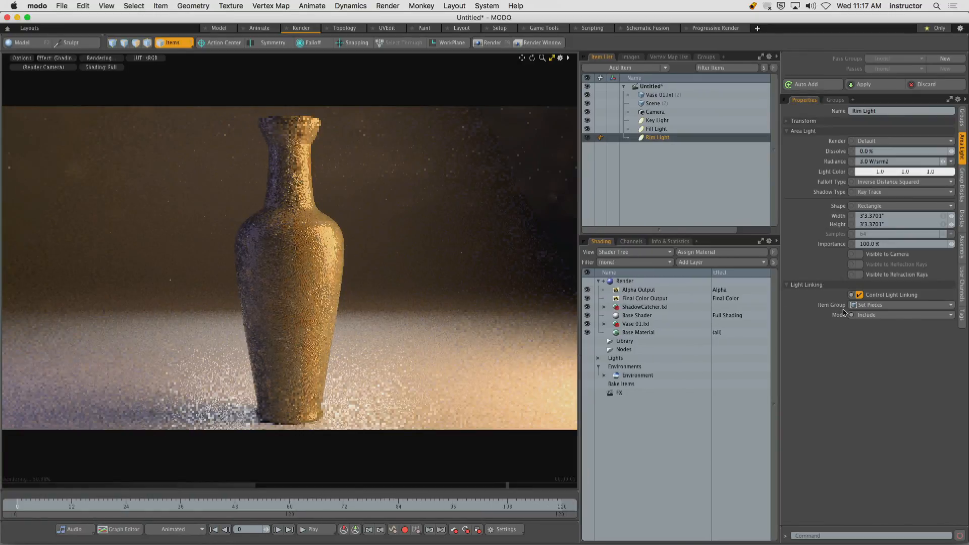
left_click(870, 316)
left_click(870, 323)
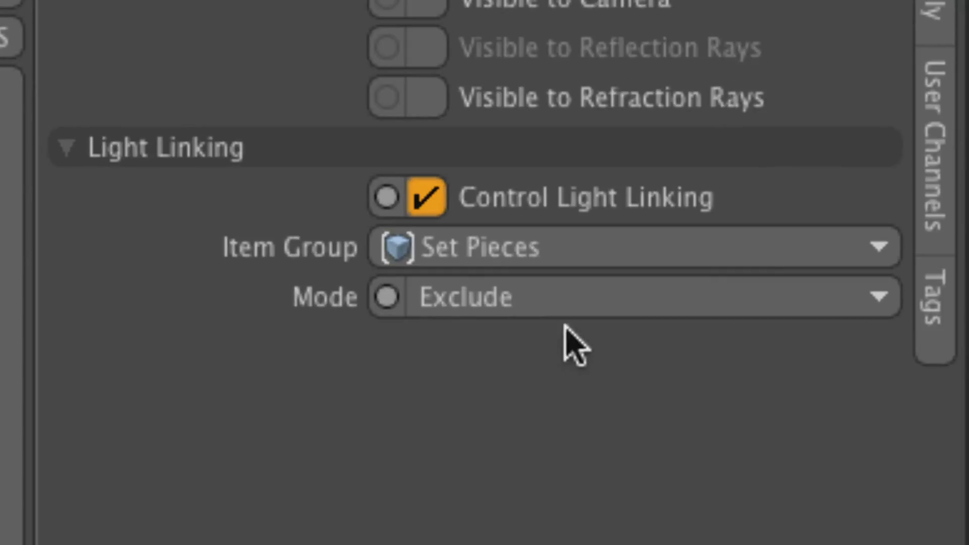
left_click(525, 301)
left_click(534, 266)
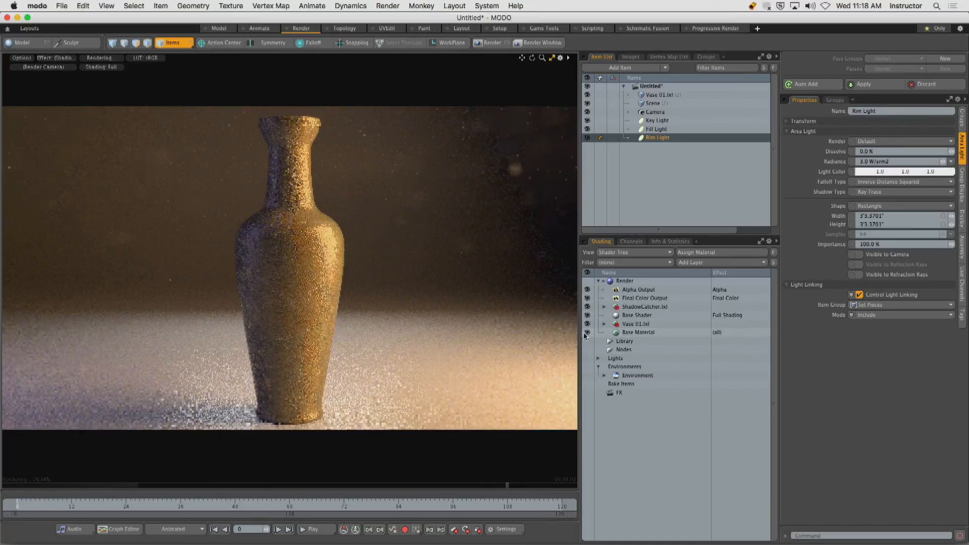
left_click(864, 315)
left_click(865, 325)
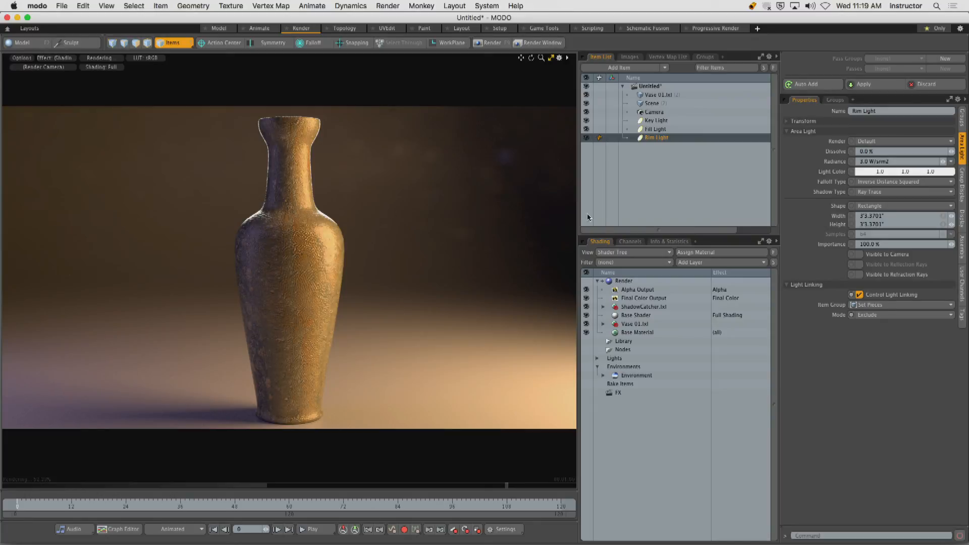
Enable light linking on the Fill Light and assign Set Pieces as its item group.
left_click(665, 130)
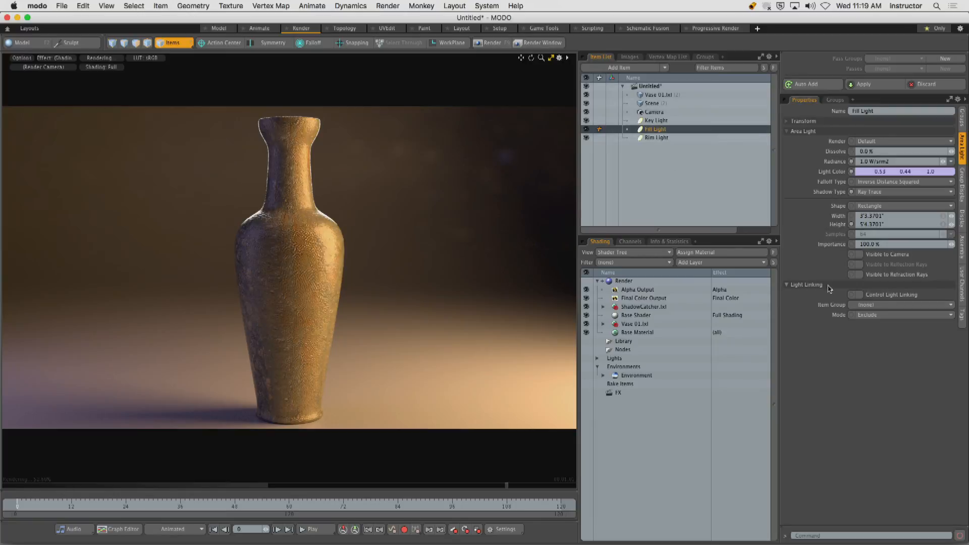
left_click(858, 295)
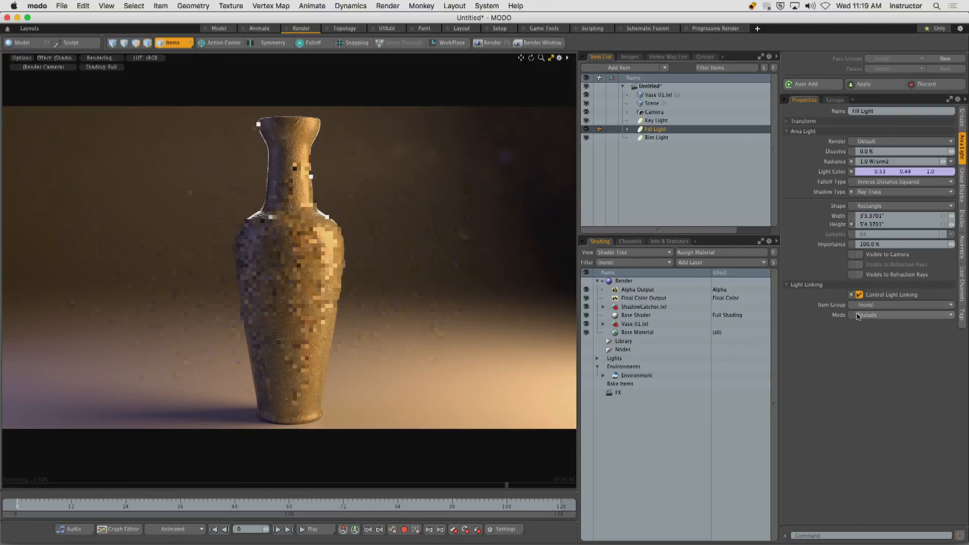
left_click(859, 306)
left_click(866, 318)
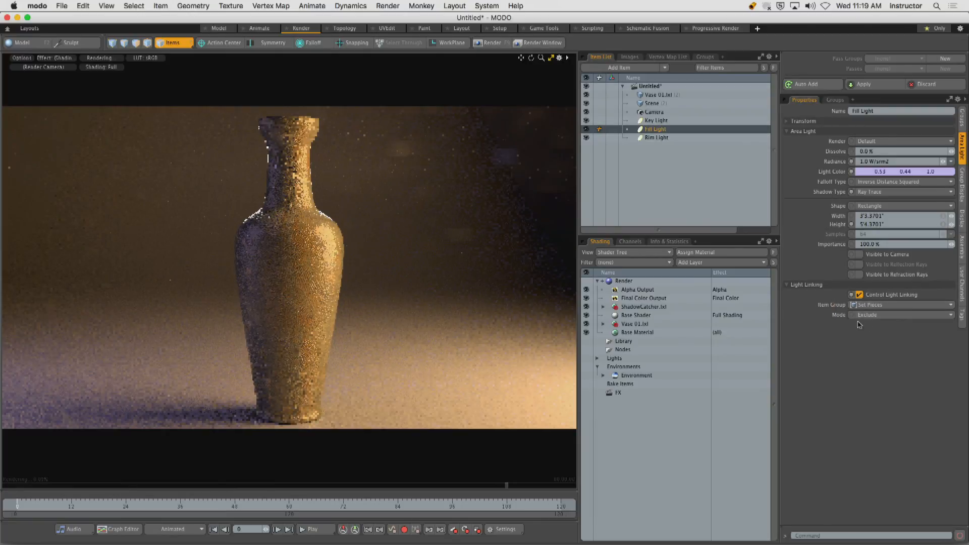
Try the Include linking mode on the Fill Light, then return it to Exclude.
left_click(871, 316)
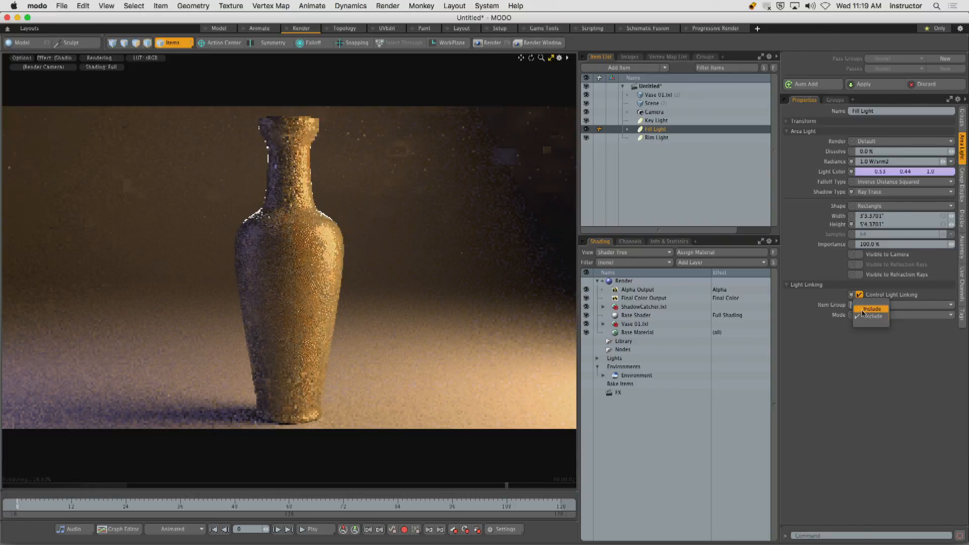
left_click(871, 309)
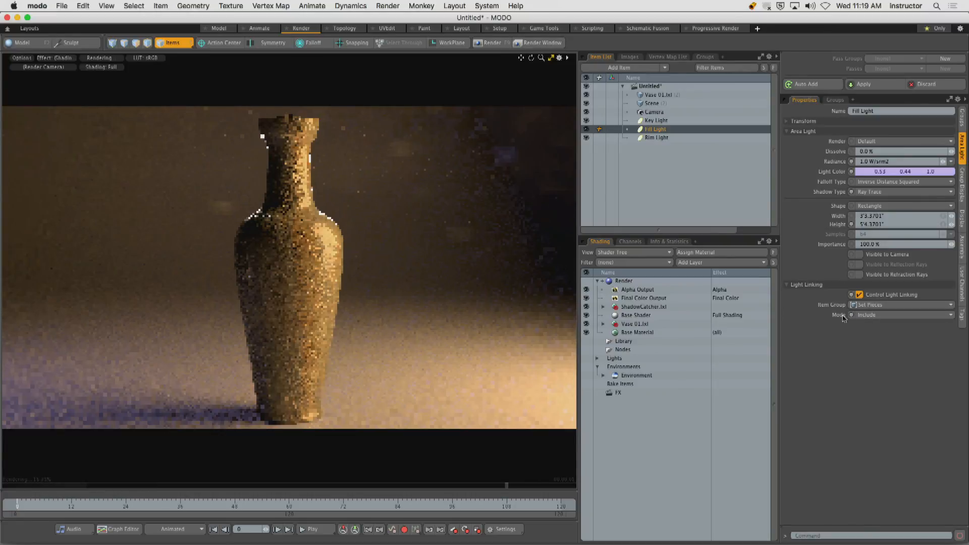
left_click(866, 315)
left_click(865, 325)
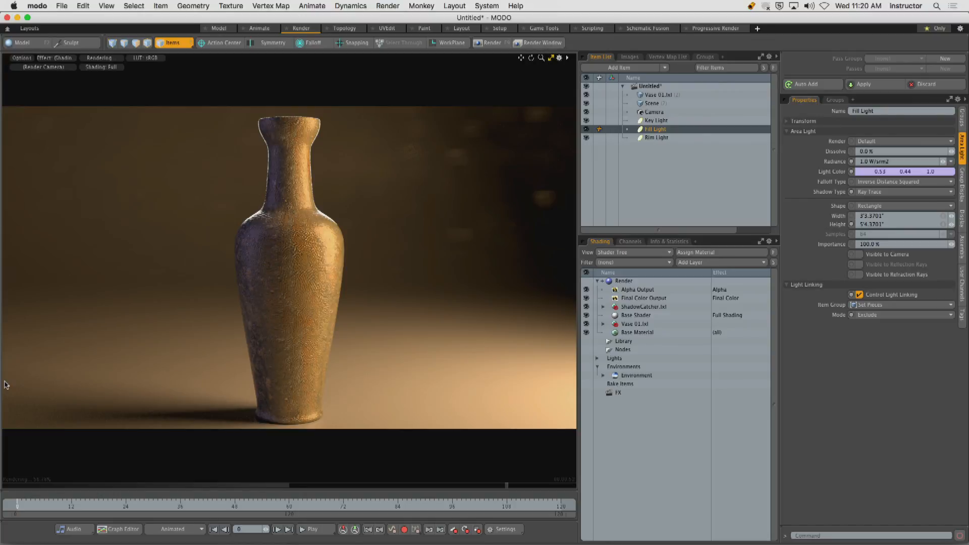
In the Model layout, assign a material named Scene to all the backdrop's polygons, then deselect them.
left_click(650, 105)
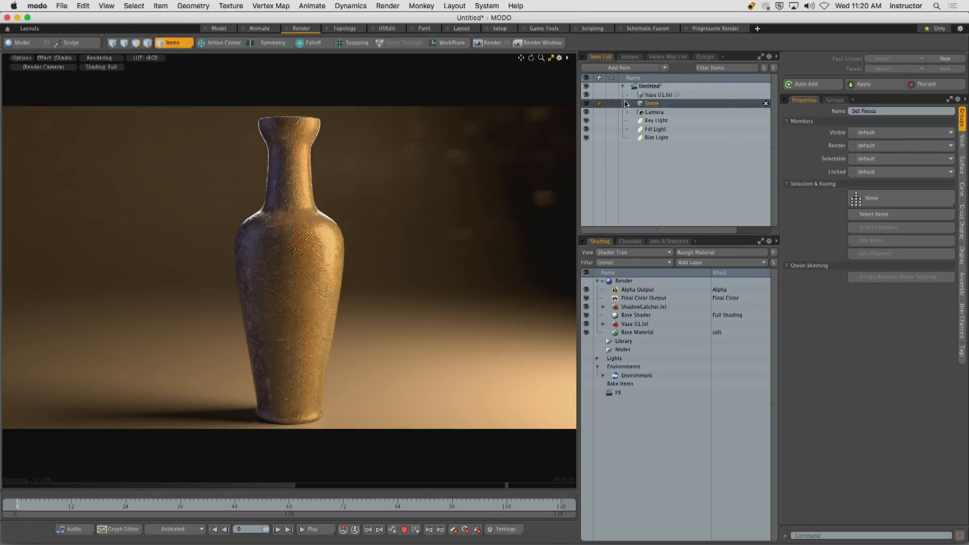
left_click(218, 28)
left_click_drag(337, 179, 398, 272, "alt")
left_click(194, 42)
left_click(400, 158)
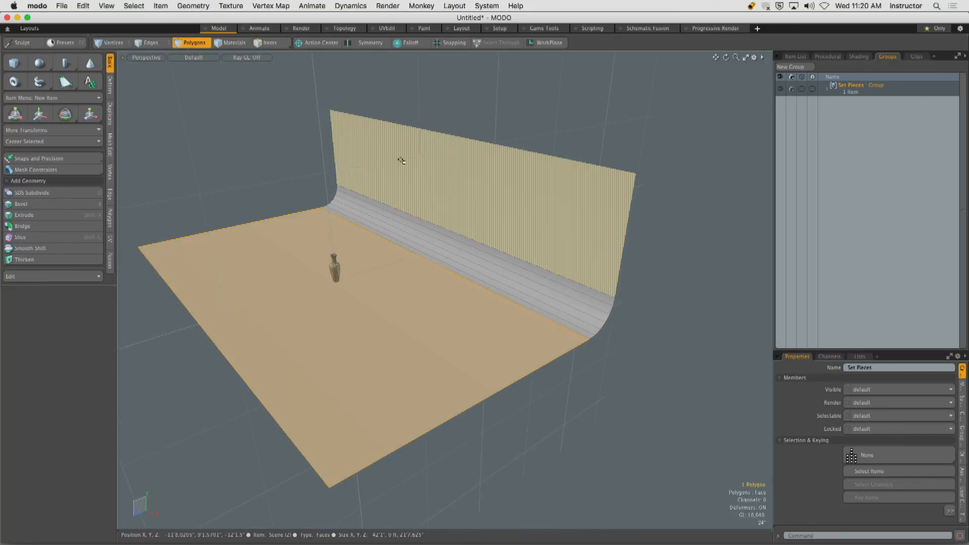
double_click(437, 179)
left_click_drag(437, 179, 439, 215, "alt")
scroll(477, 194, "down", 3)
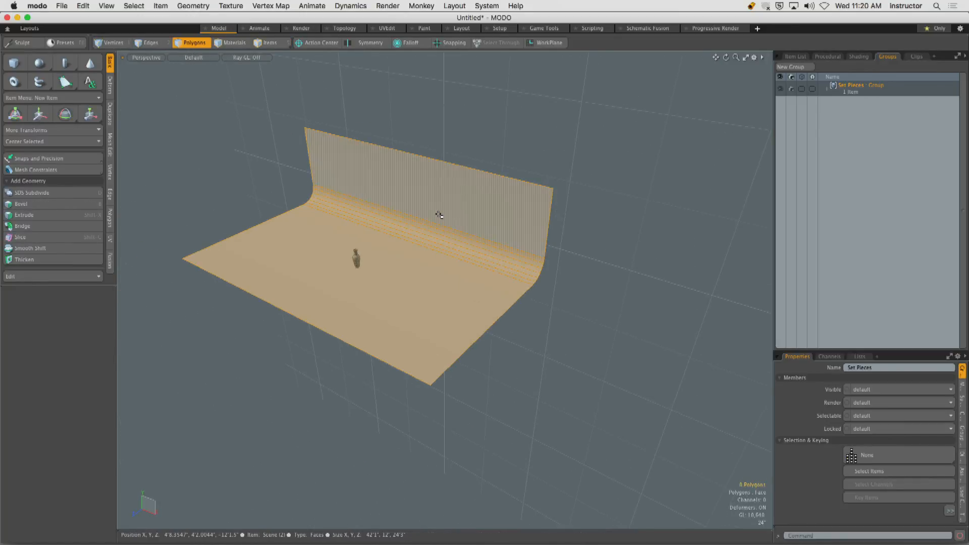
type("m")
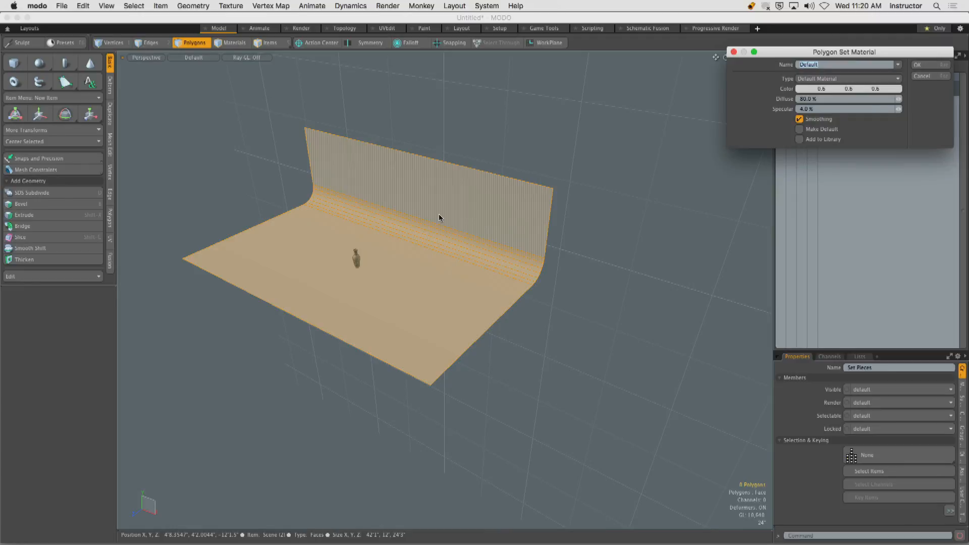
type("Scene")
key("Return")
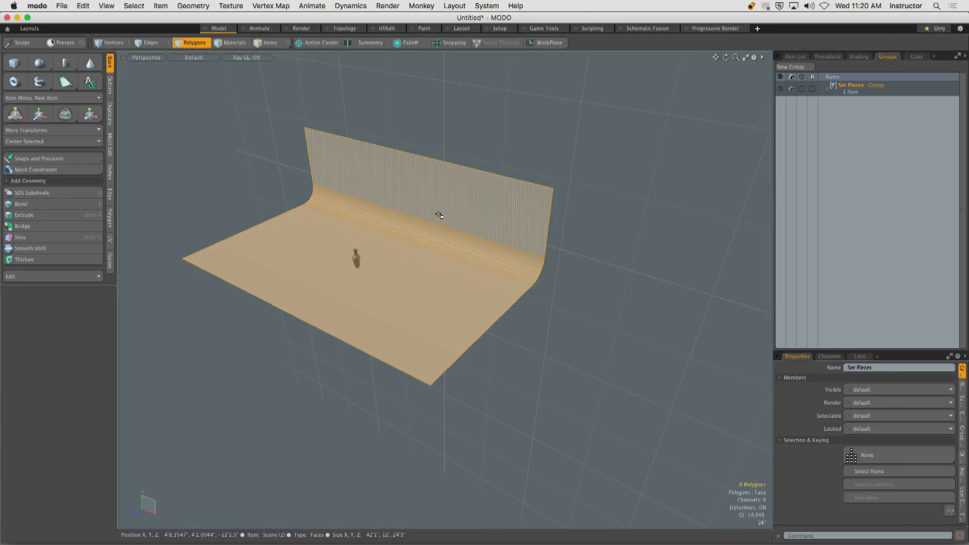
left_click(508, 151)
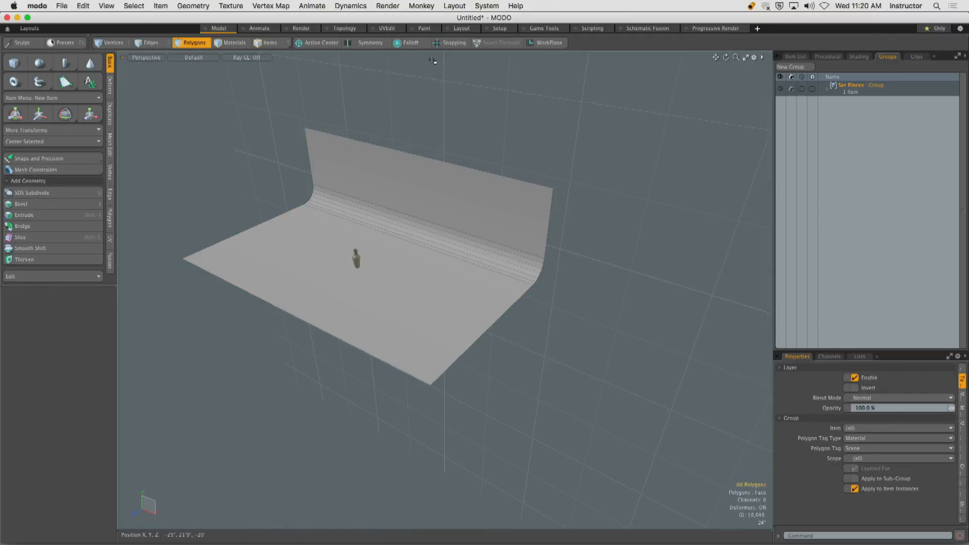
Back in the Render layout, darken the Scene material's diffuse color to a grey value of 0.07.
left_click(300, 29)
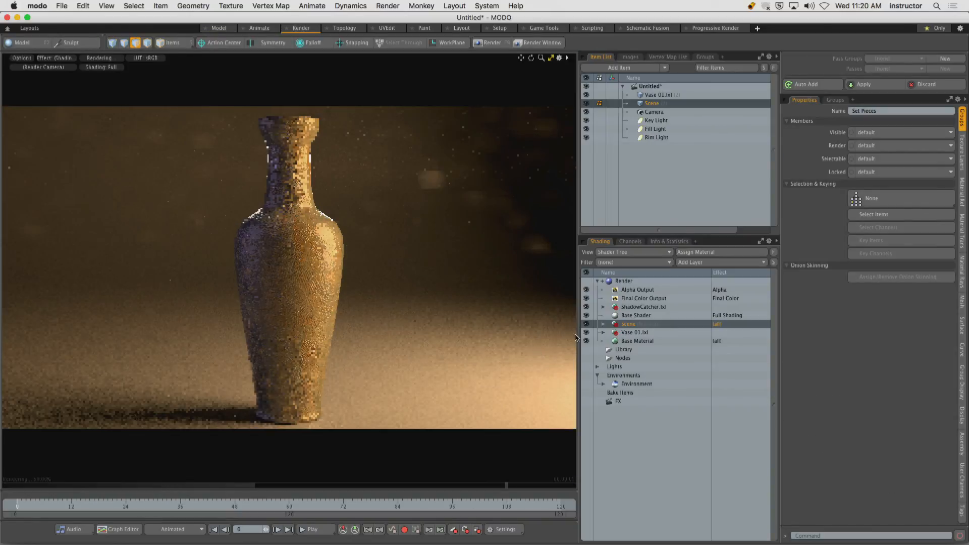
left_click(604, 325)
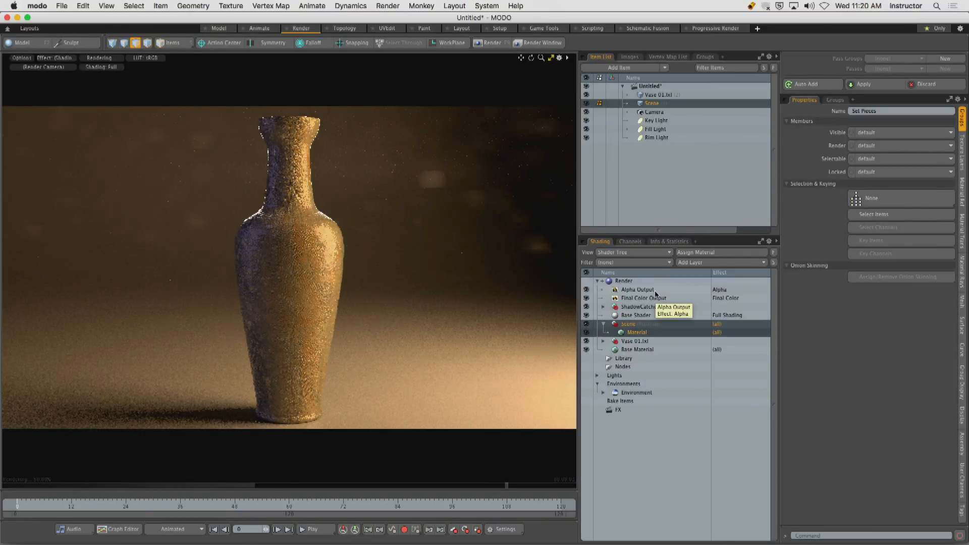
left_click(655, 333)
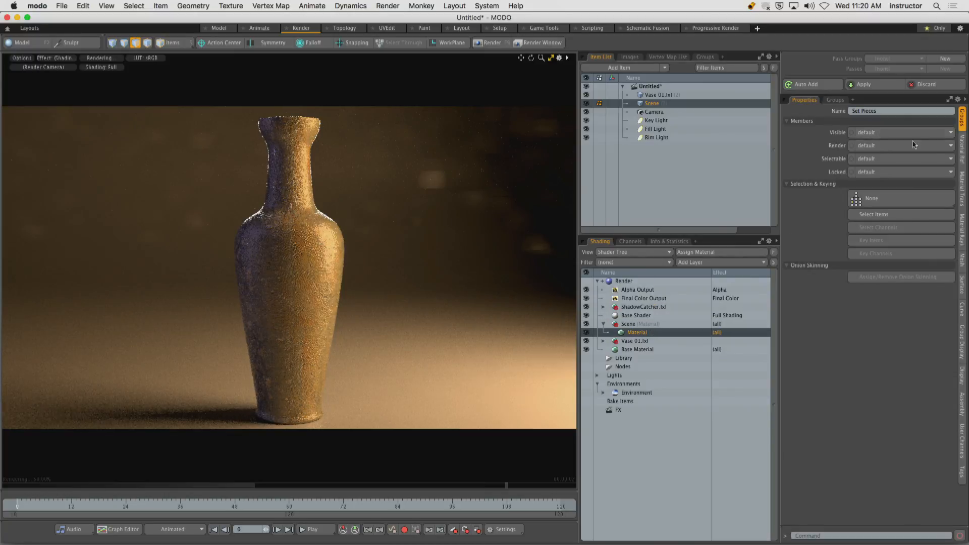
left_click(964, 151)
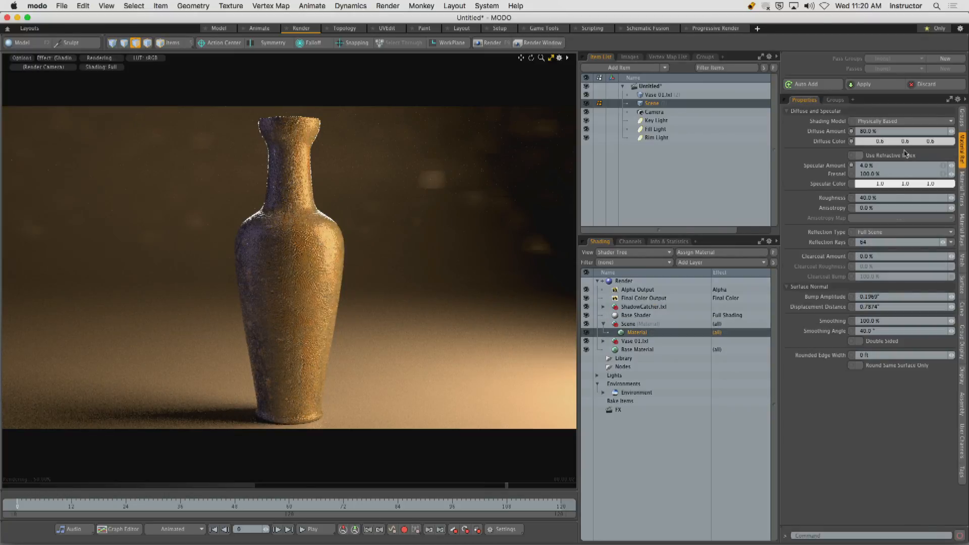
double_click(881, 143)
left_click_drag(603, 181, 566, 182)
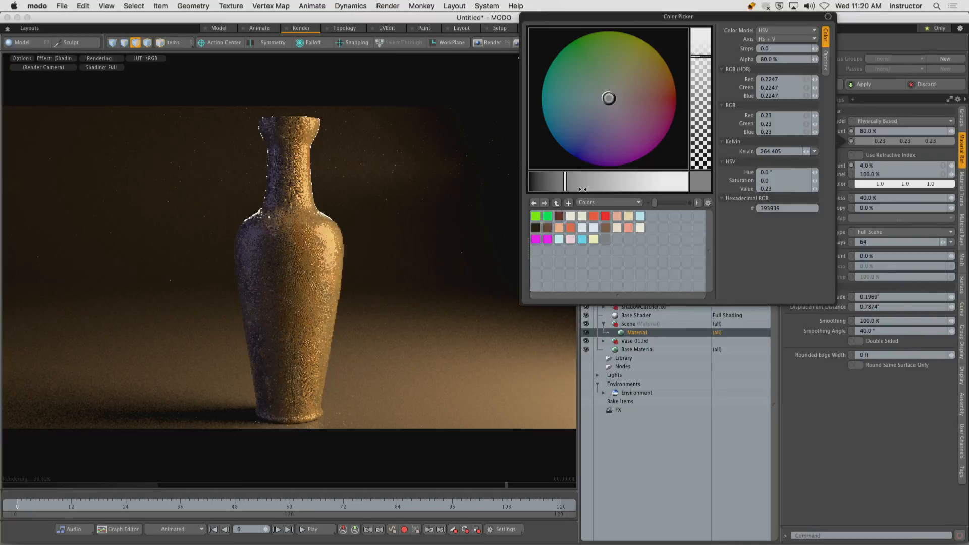
left_click_drag(566, 185, 545, 187)
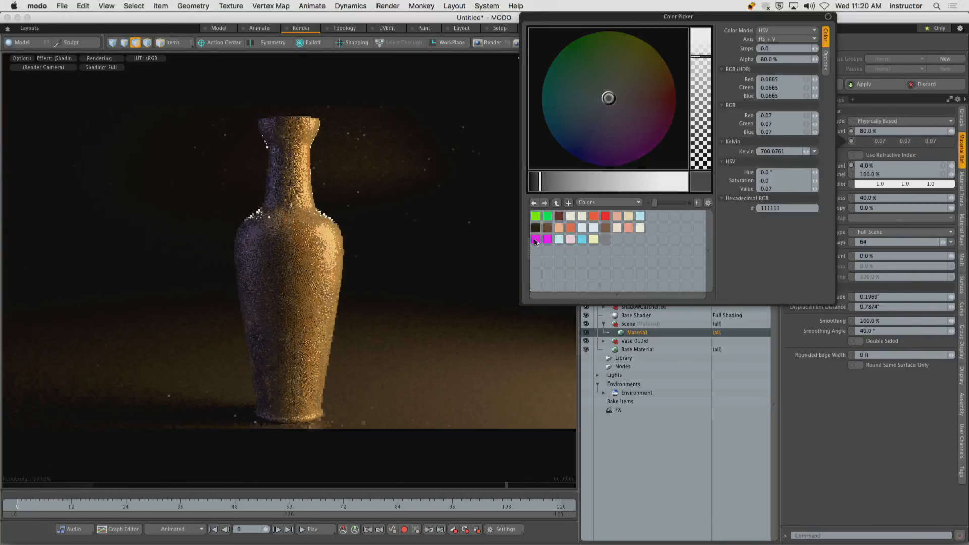
left_click(829, 450)
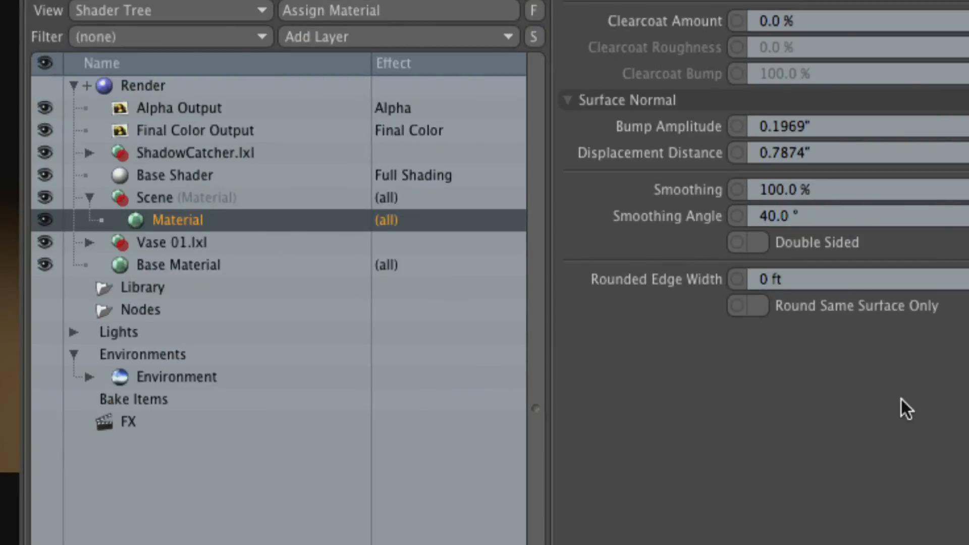
Add a Grid texture layer to the Scene material group in the Shader Tree.
left_click(146, 197)
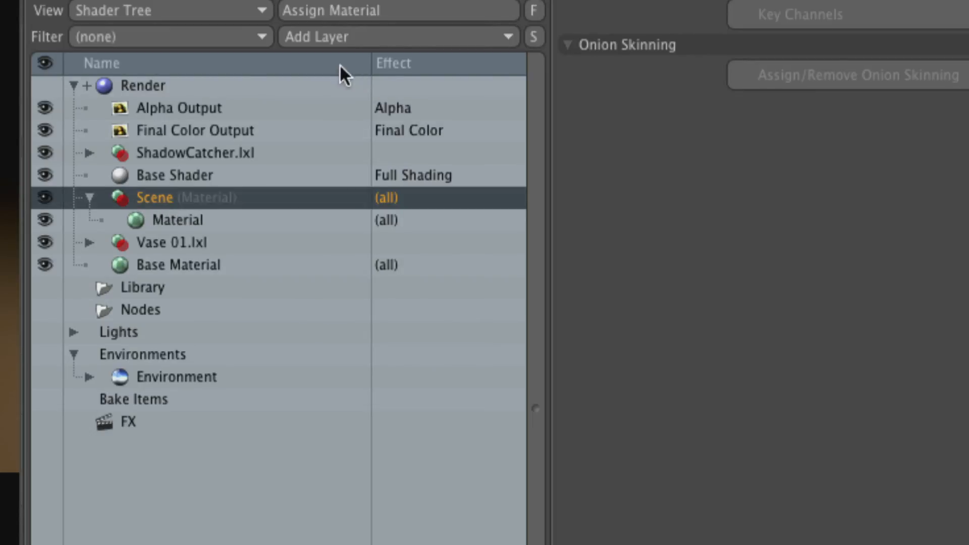
left_click(344, 35)
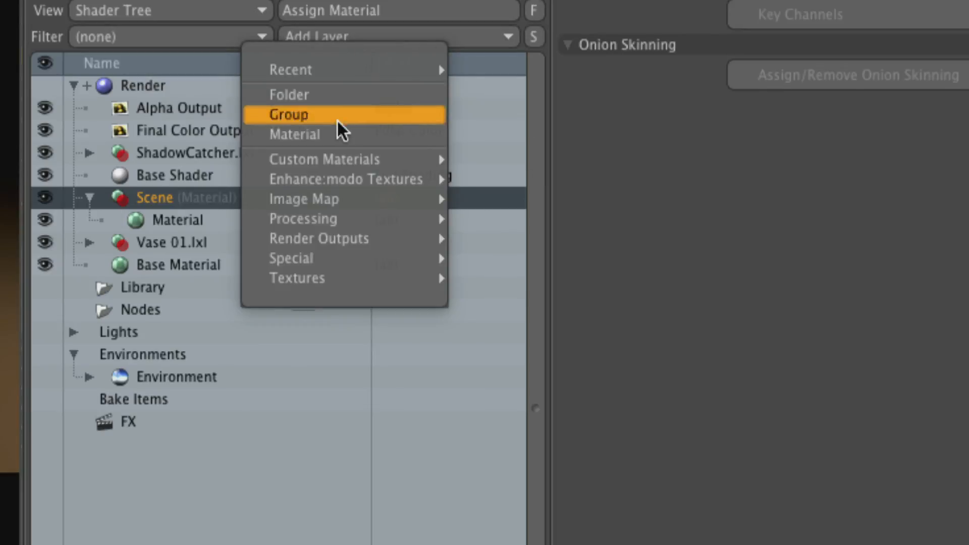
mouse_move(334, 278)
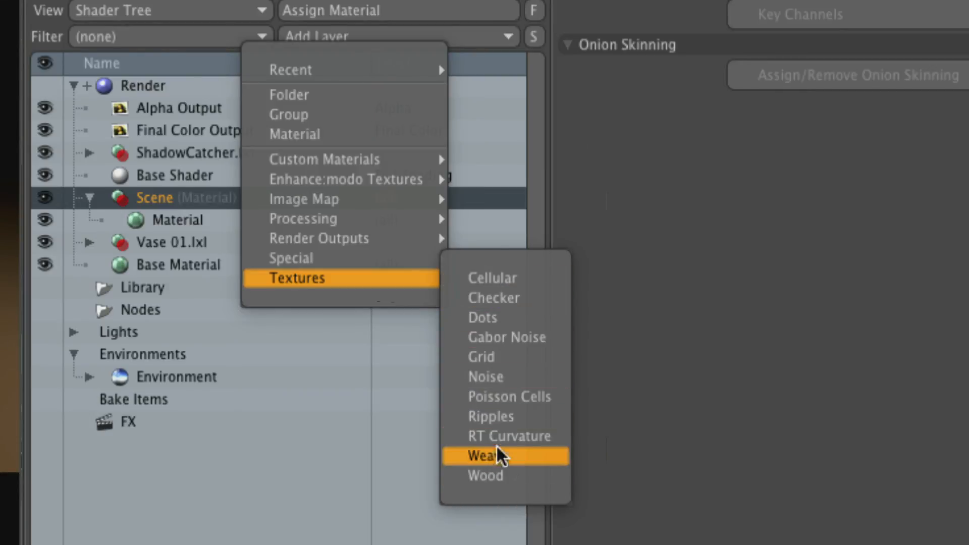
mouse_move(294, 182)
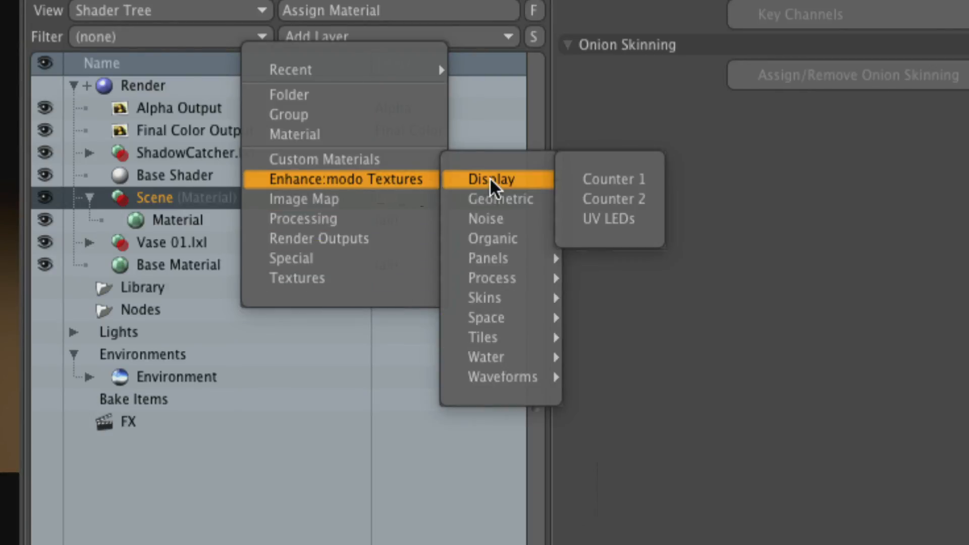
mouse_move(501, 342)
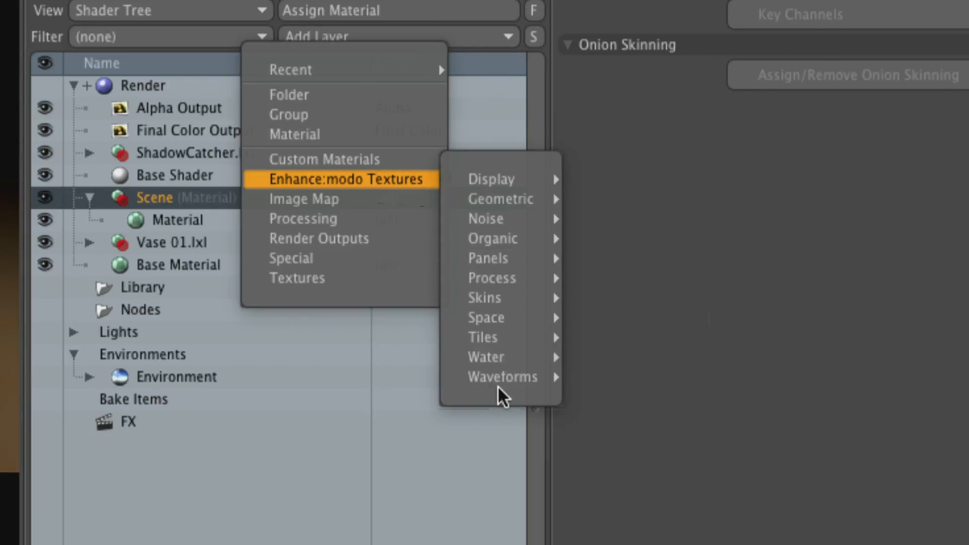
mouse_move(506, 198)
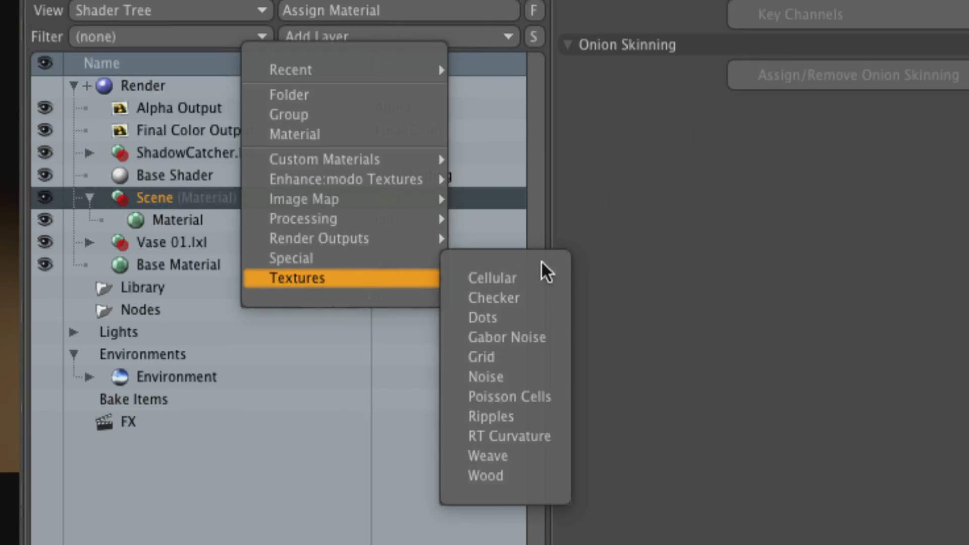
left_click(520, 353)
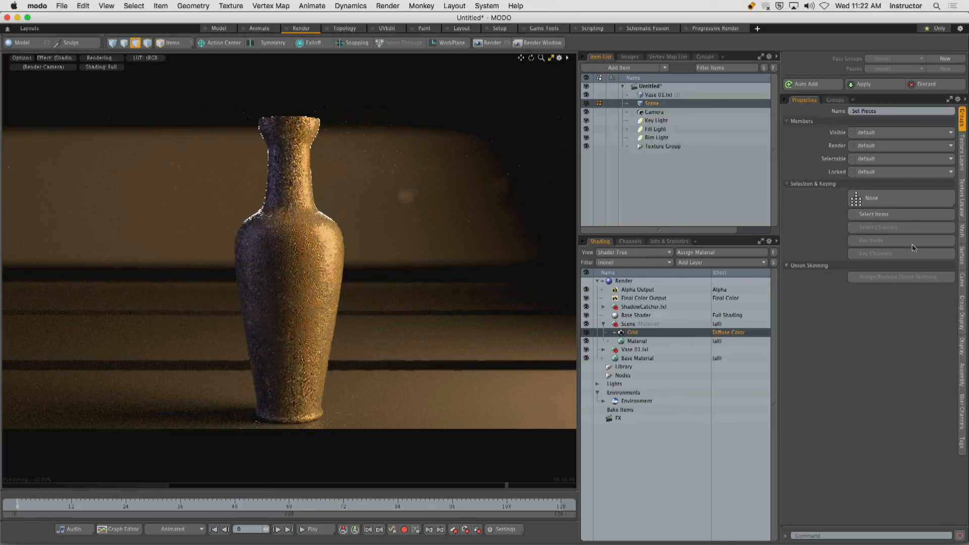
Reduce the grid texture's locator size to 11.25" on X, Y and Z.
left_click(963, 154)
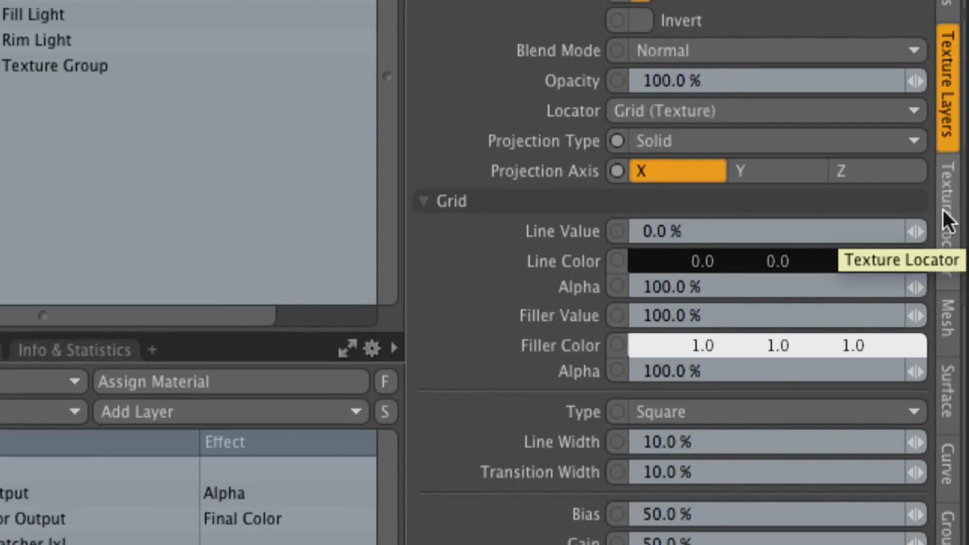
left_click(948, 222)
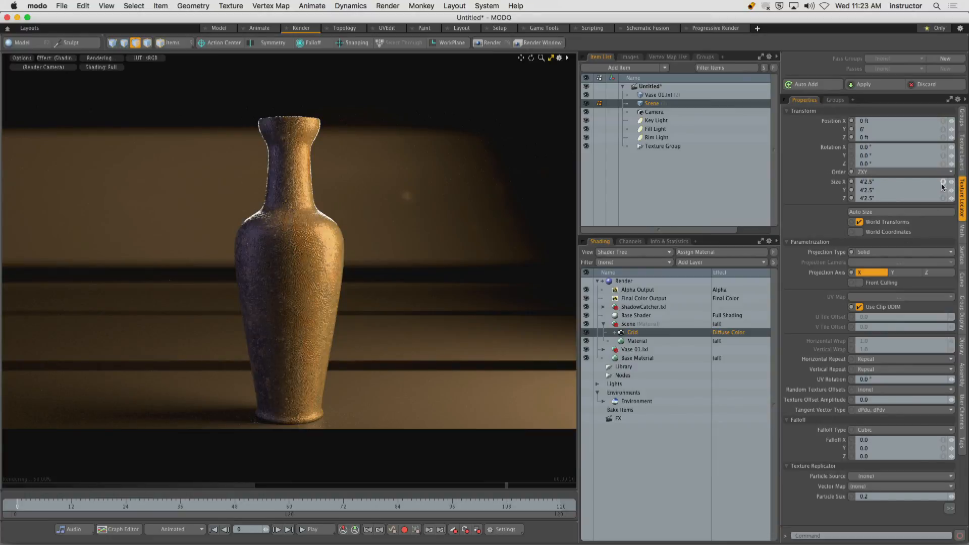
left_click(942, 182)
left_click_drag(951, 182, 899, 182)
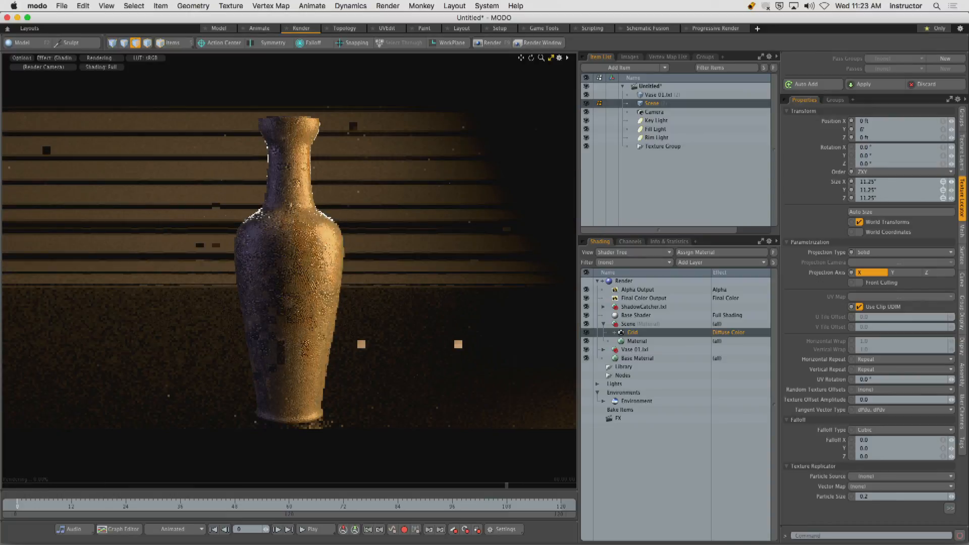
Change the grid texture's projection type to Planar and its projection axis to Y.
left_click(865, 252)
left_click(865, 258)
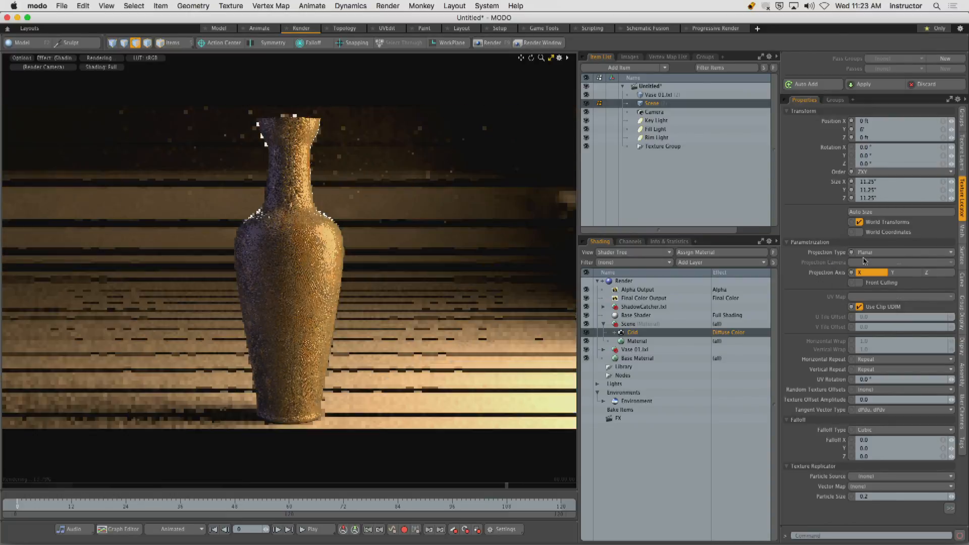
left_click(904, 272)
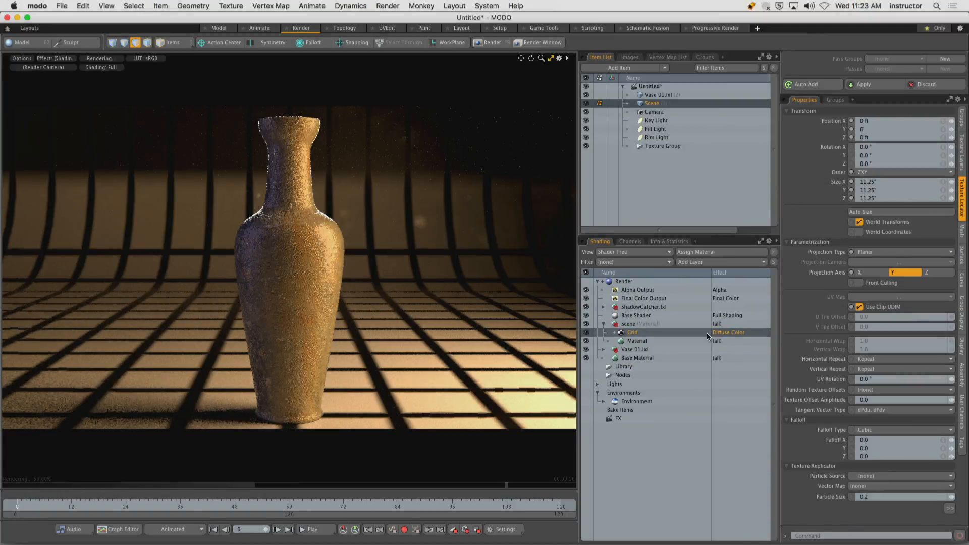
Thin the grid texture's lines with a line width of 0.5% and a transition width of 3.0%.
left_click(964, 153)
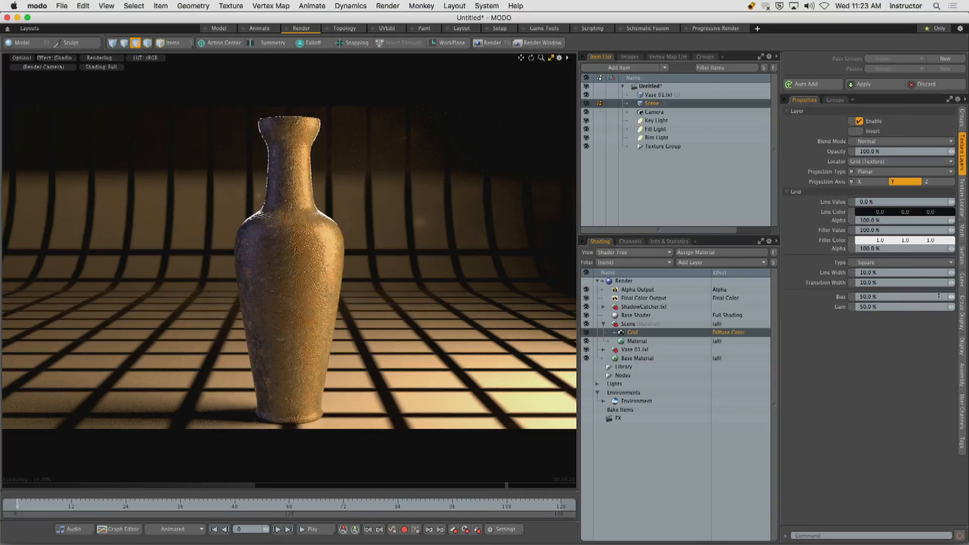
left_click_drag(951, 272, 926, 273)
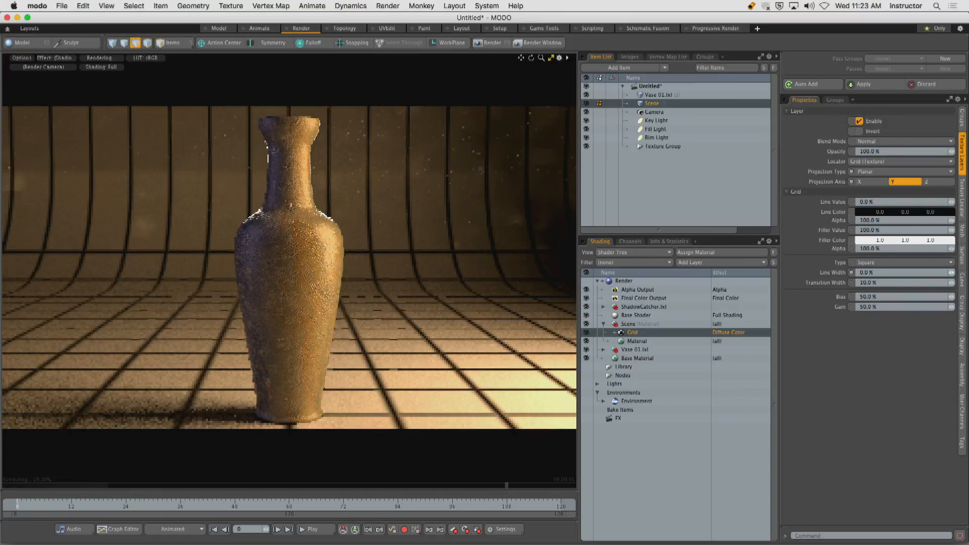
left_click(953, 274)
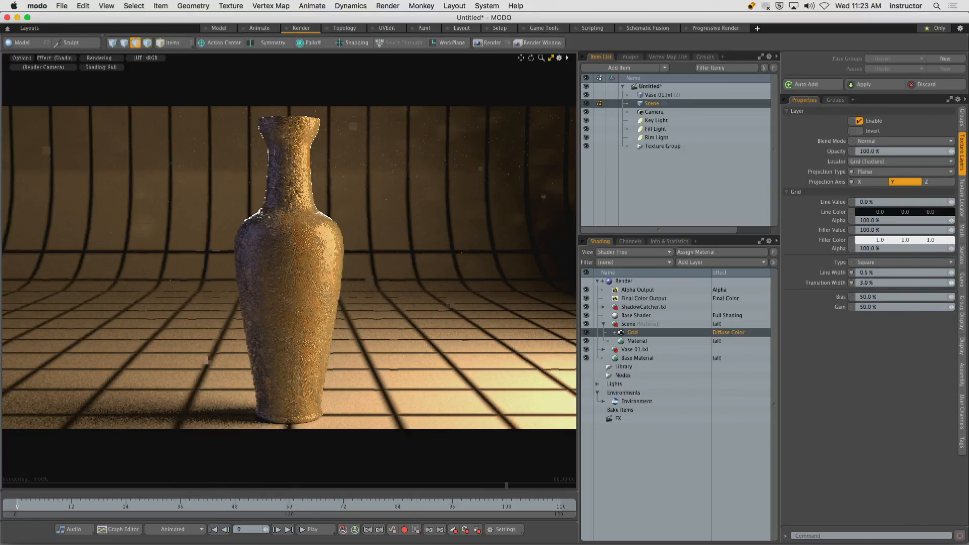
left_click_drag(951, 283, 945, 283)
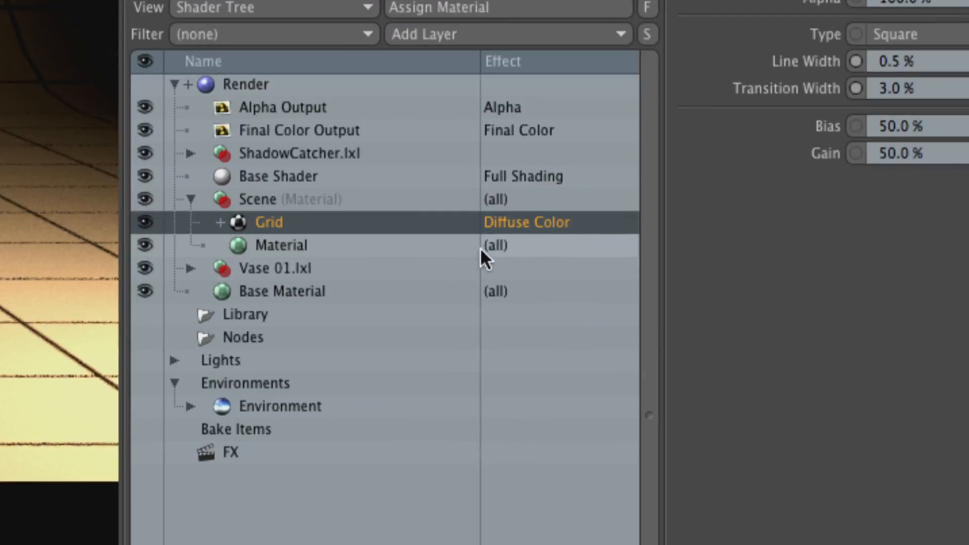
Change the grid texture's effect to Bump under Surface Shading.
left_click(533, 225)
mouse_move(560, 410)
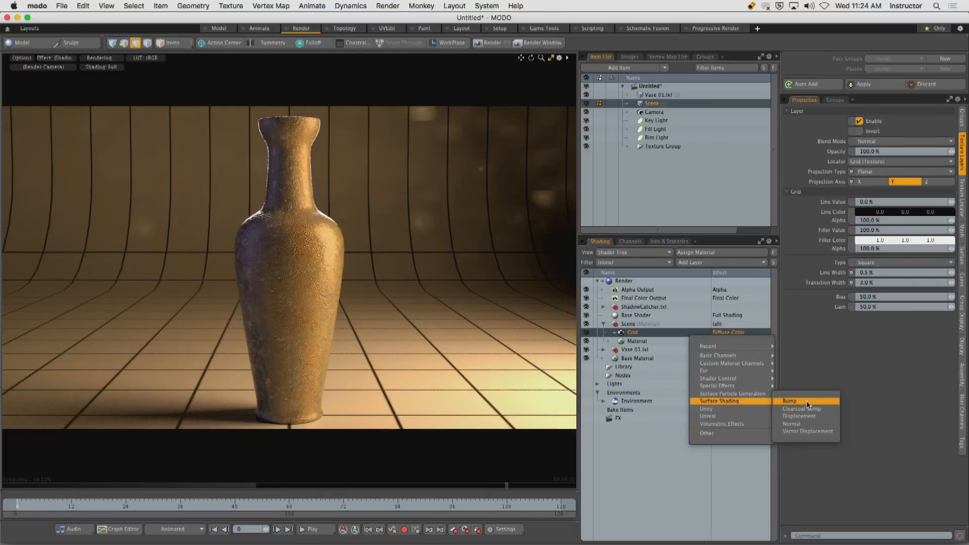
left_click(806, 402)
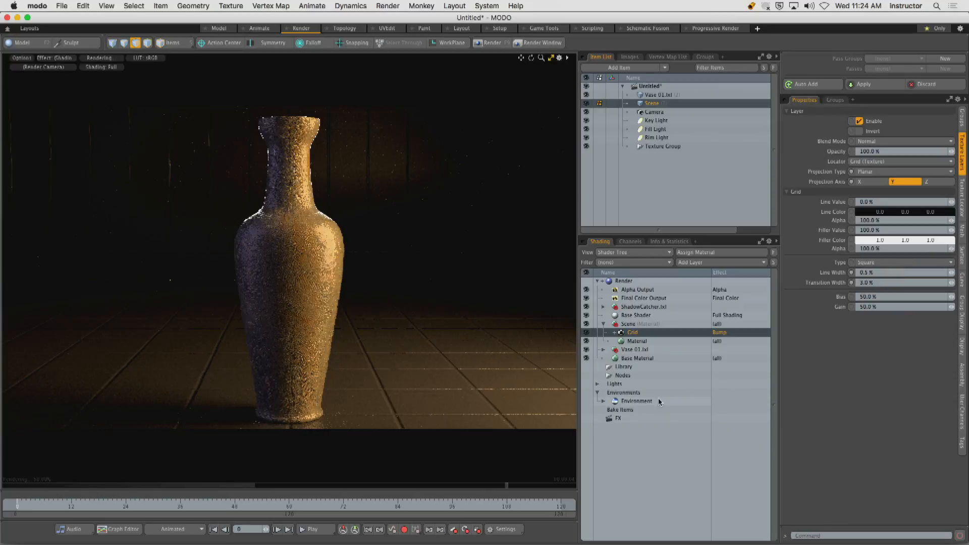
Soften the backdrop's grooves by setting the Scene material's bump amplitude to 0.09".
left_click(653, 341)
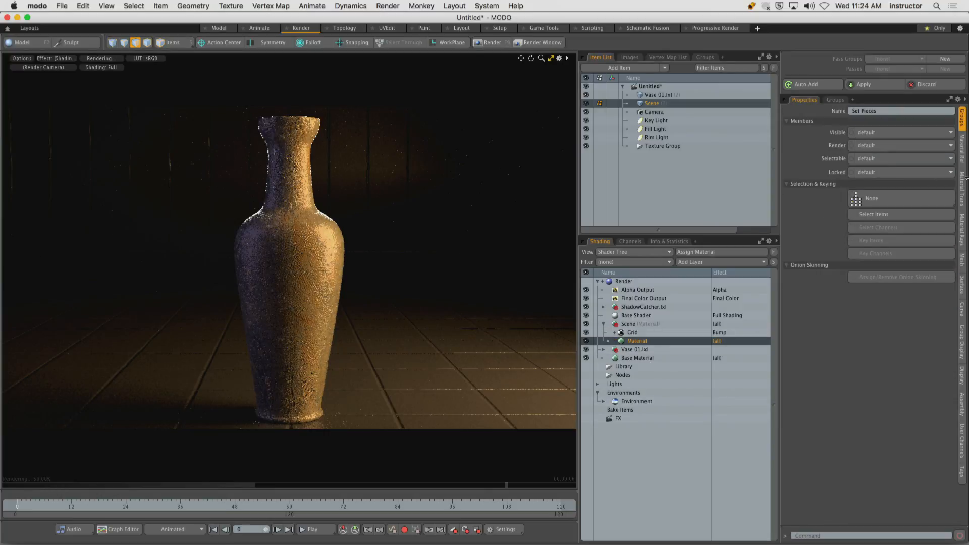
left_click(961, 147)
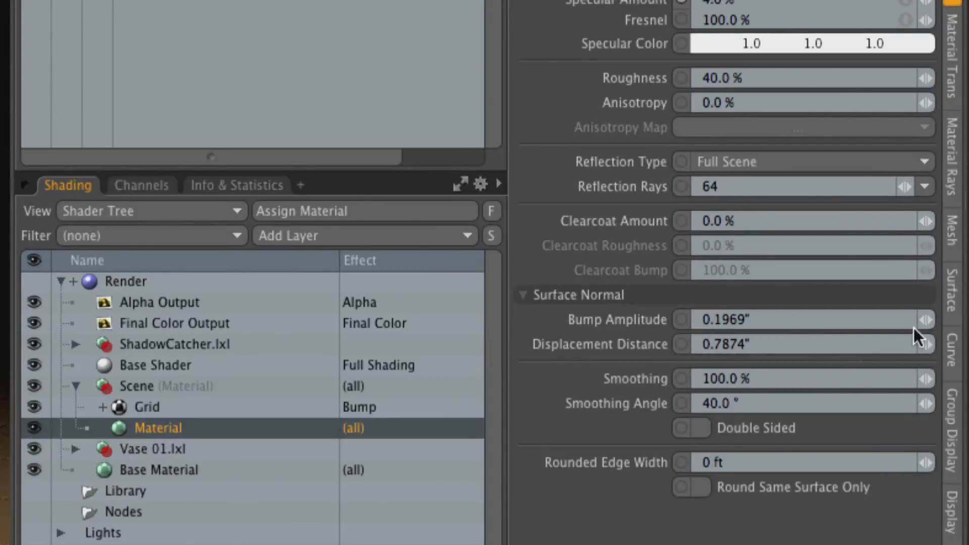
left_click_drag(923, 319, 882, 368)
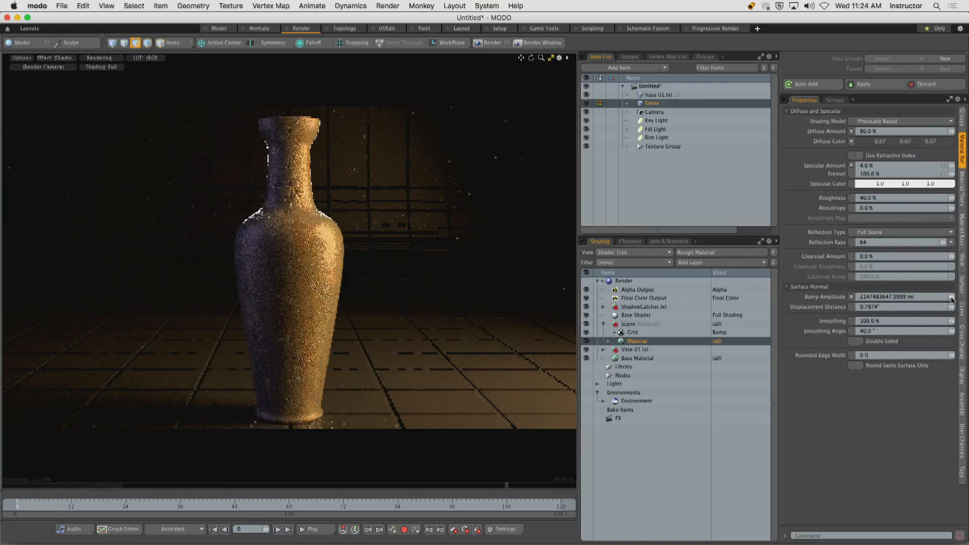
left_click(953, 296)
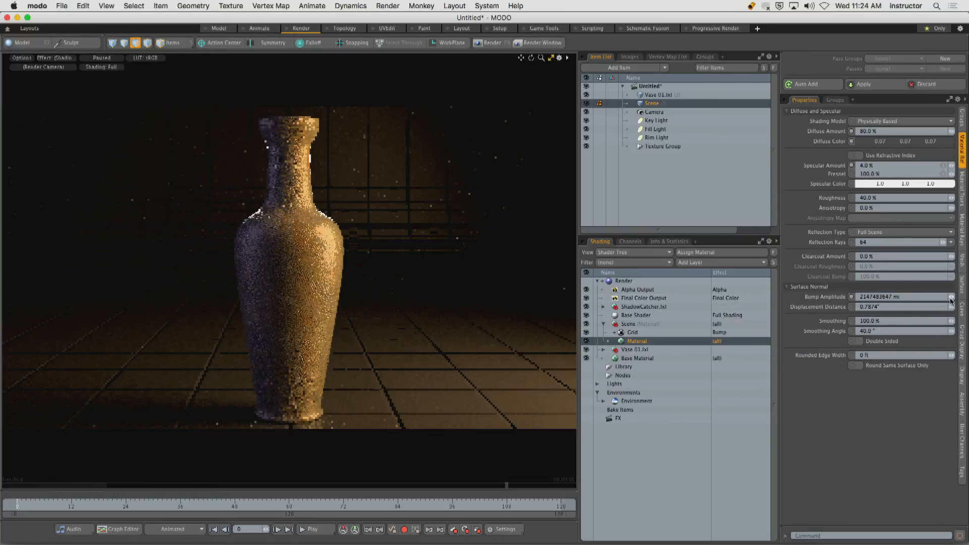
left_click_drag(952, 300, 916, 296)
left_click(102, 58)
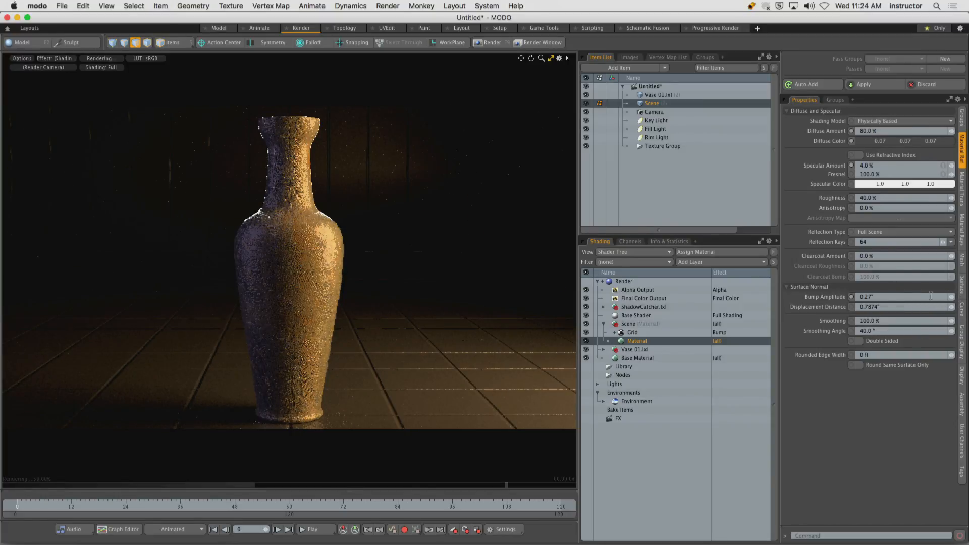
left_click_drag(939, 299, 937, 299)
scroll(903, 296, "down", 1)
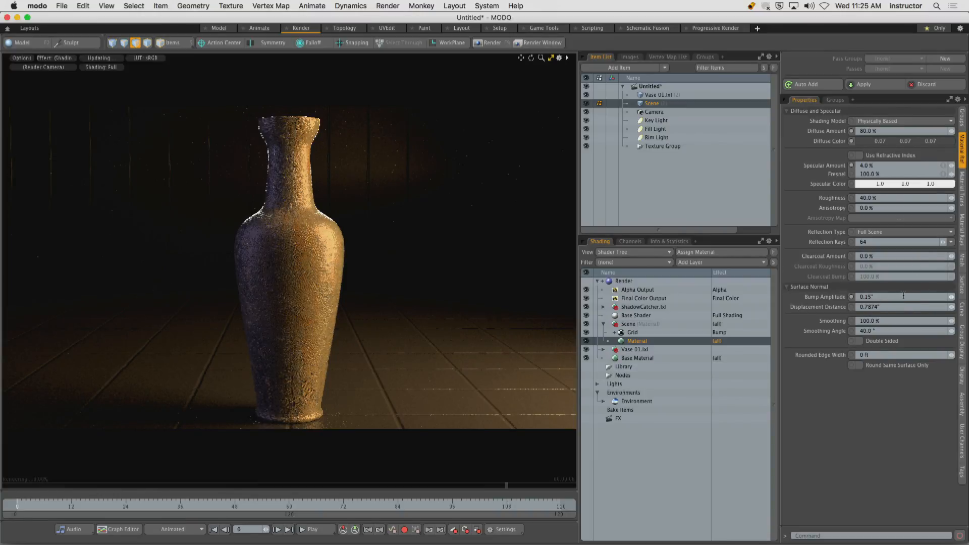
scroll(903, 296, "down", 6)
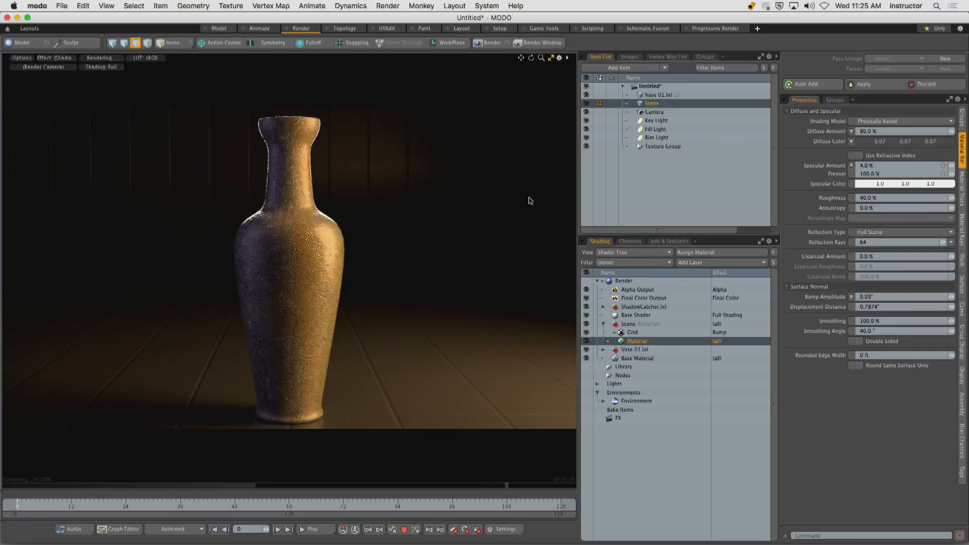
Change the Fill Light's color to a pale blue of about 0.63, 0.68, 1.0.
left_click(655, 130)
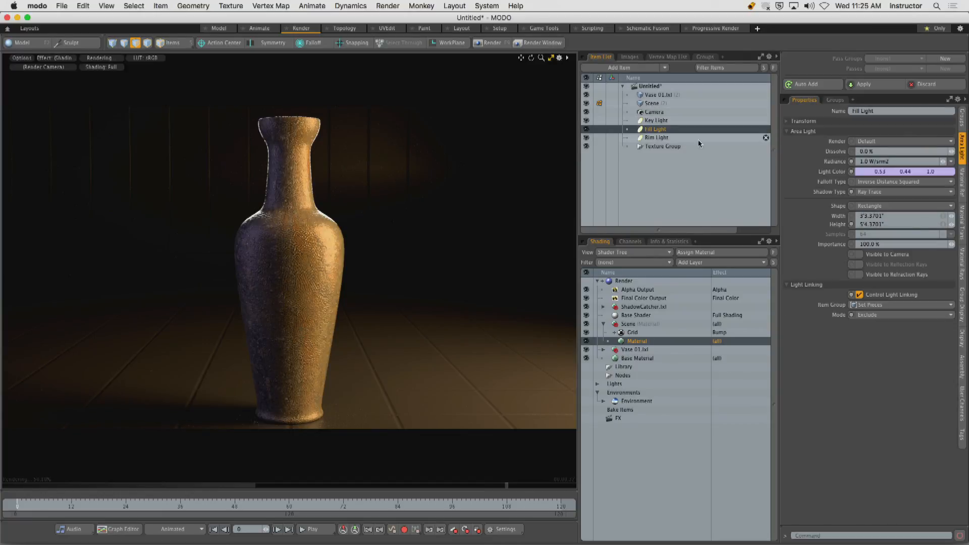
double_click(874, 175)
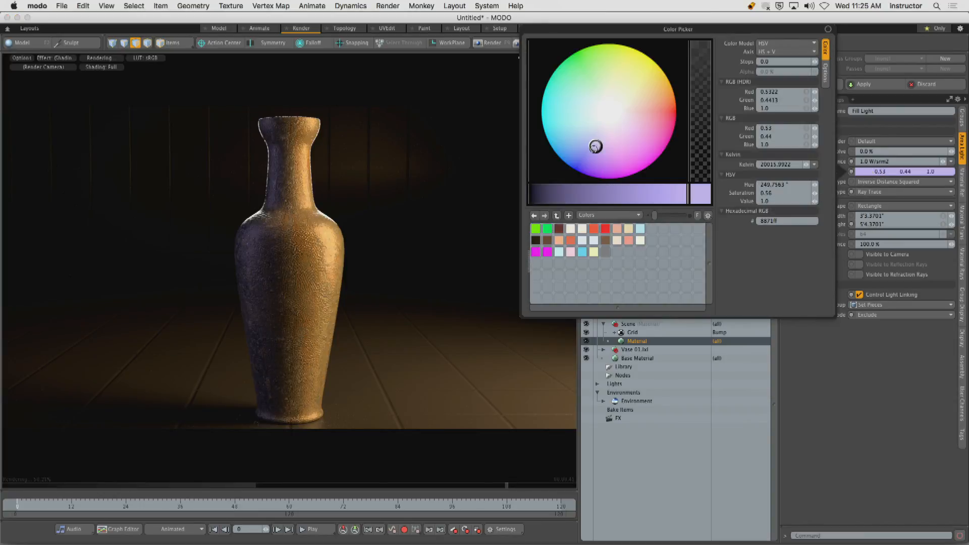
left_click_drag(595, 146, 584, 153)
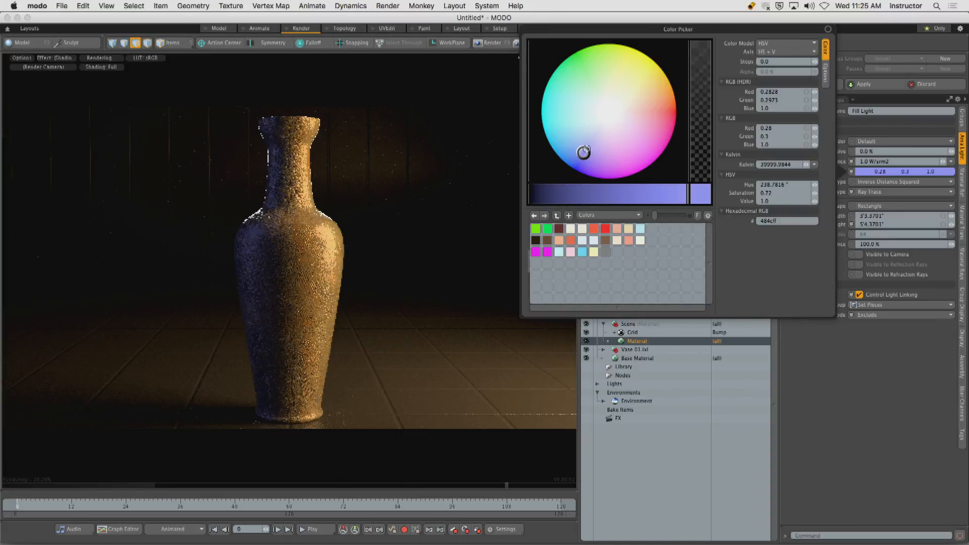
mouse_move(584, 152)
left_mouse_down()
mouse_move(599, 125)
mouse_move(593, 131)
left_mouse_up()
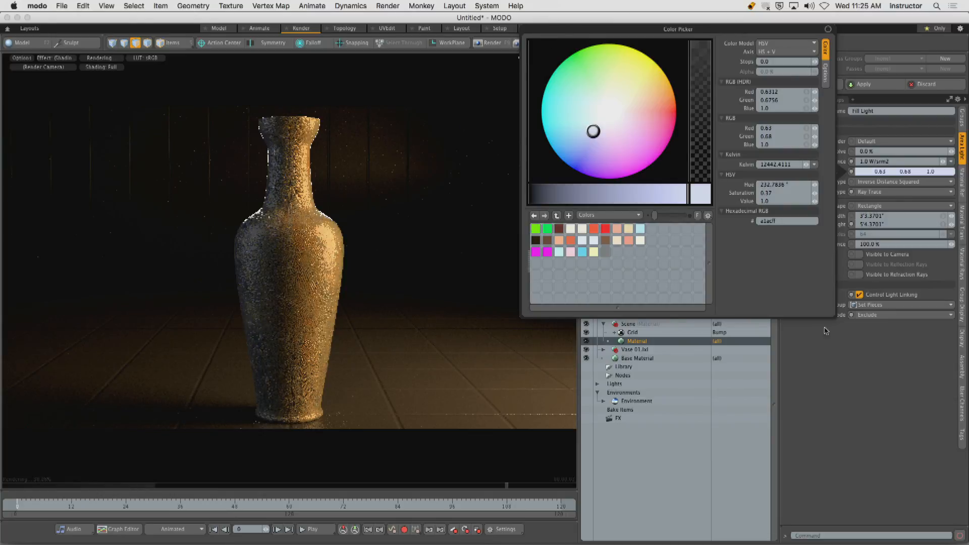
left_click(866, 384)
Render the scene and compare the result with an early single-light render from the image history.
left_click(501, 43)
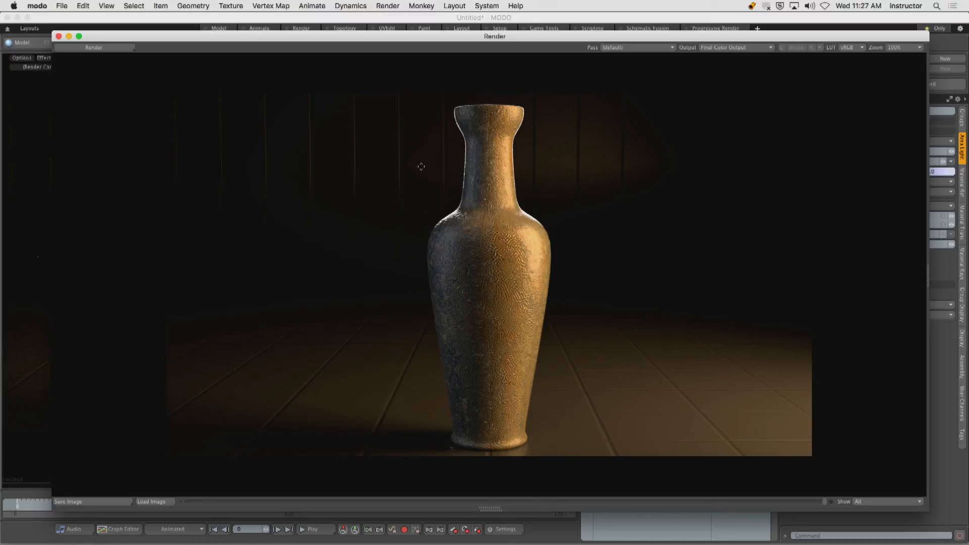
key("0")
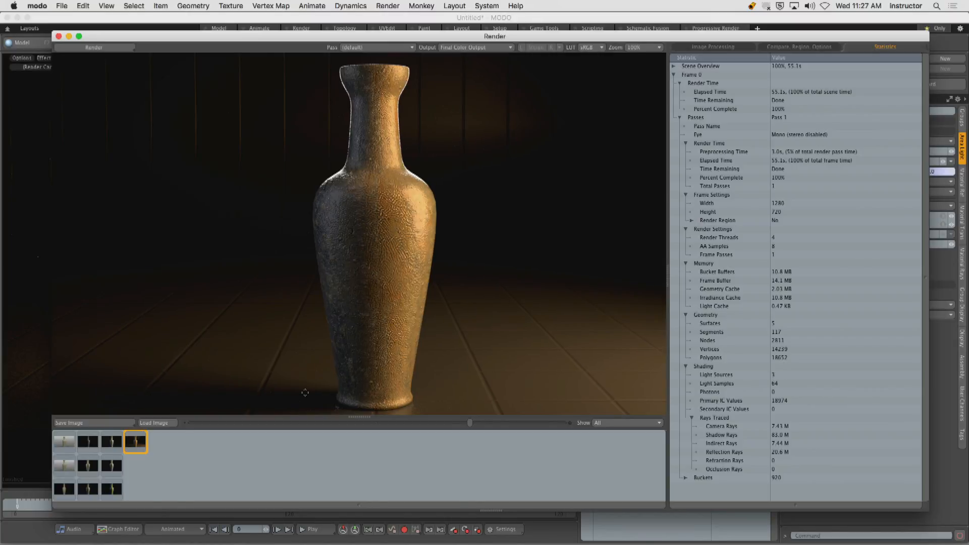
left_click(66, 490)
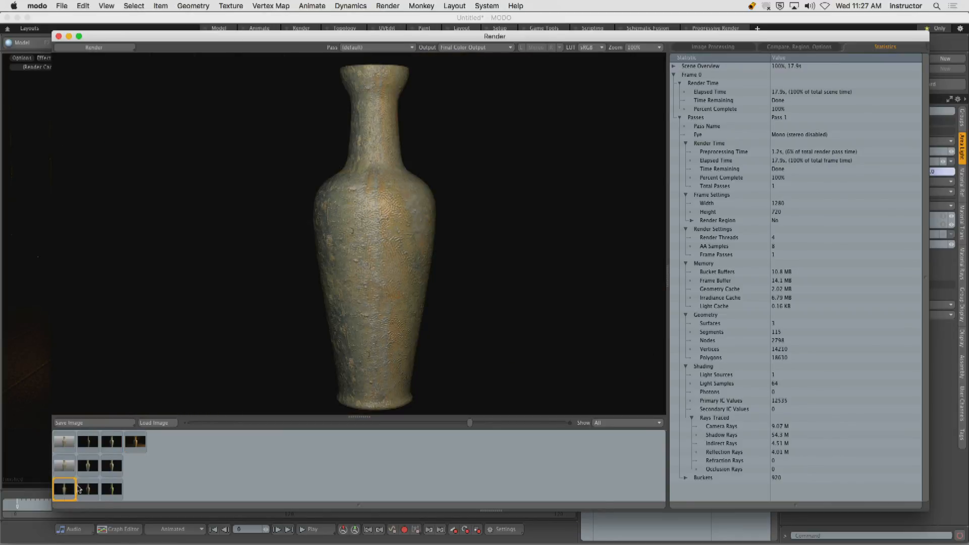
left_click(138, 447)
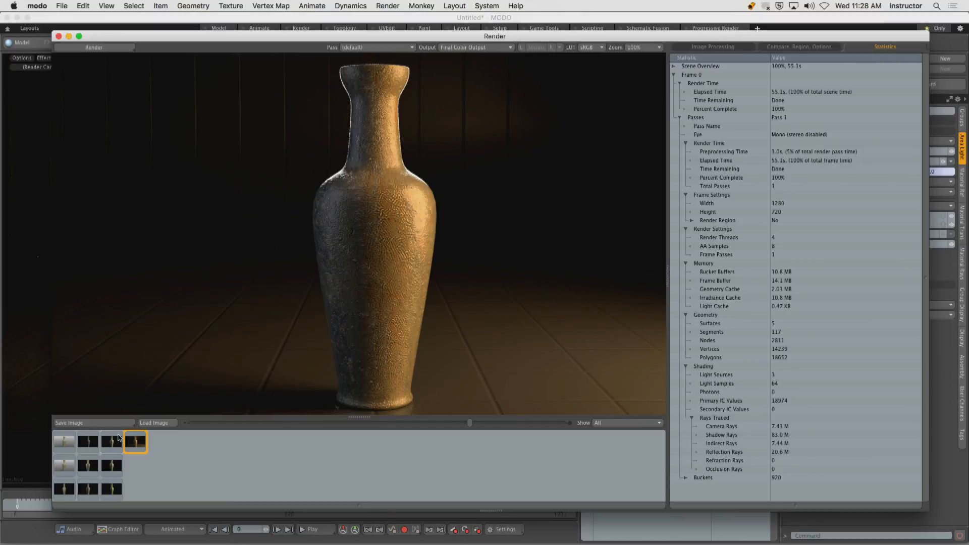
left_click(59, 37)
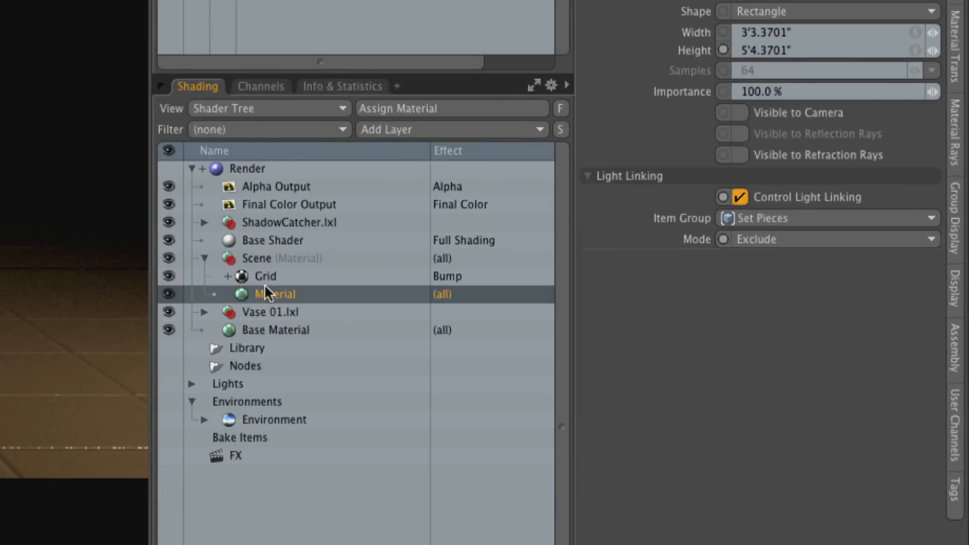
Examine the bias and gain settings of the Scene material's grid texture.
left_click(264, 277)
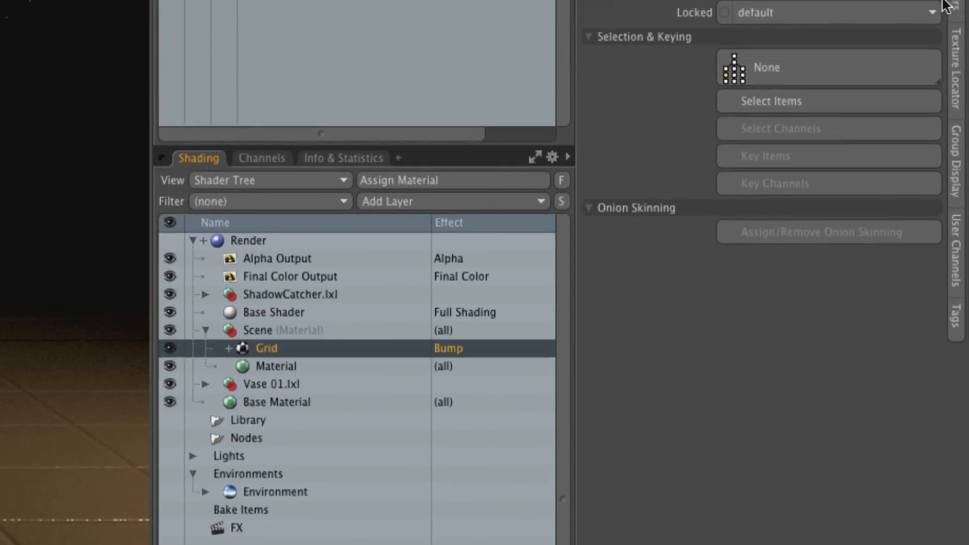
left_click(955, 9)
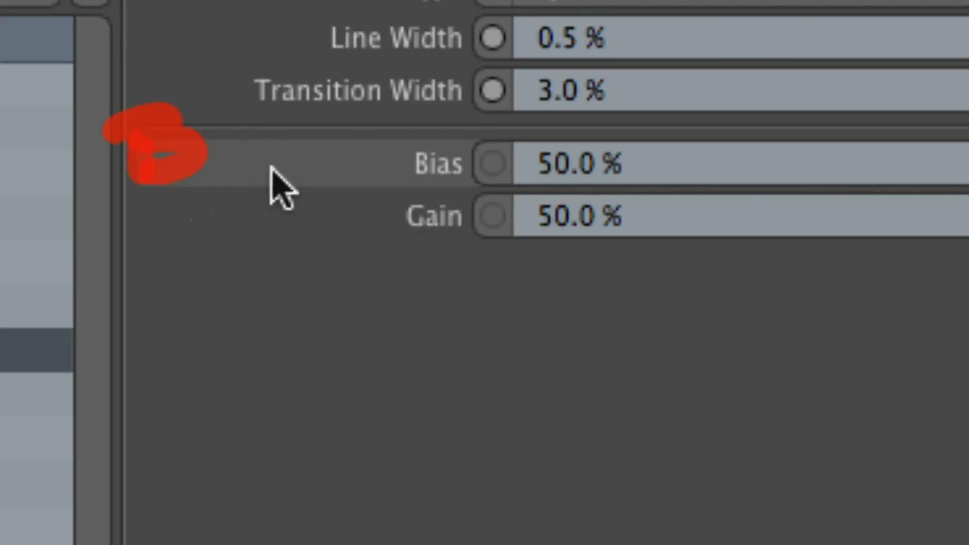
left_click_drag(192, 203, 219, 230)
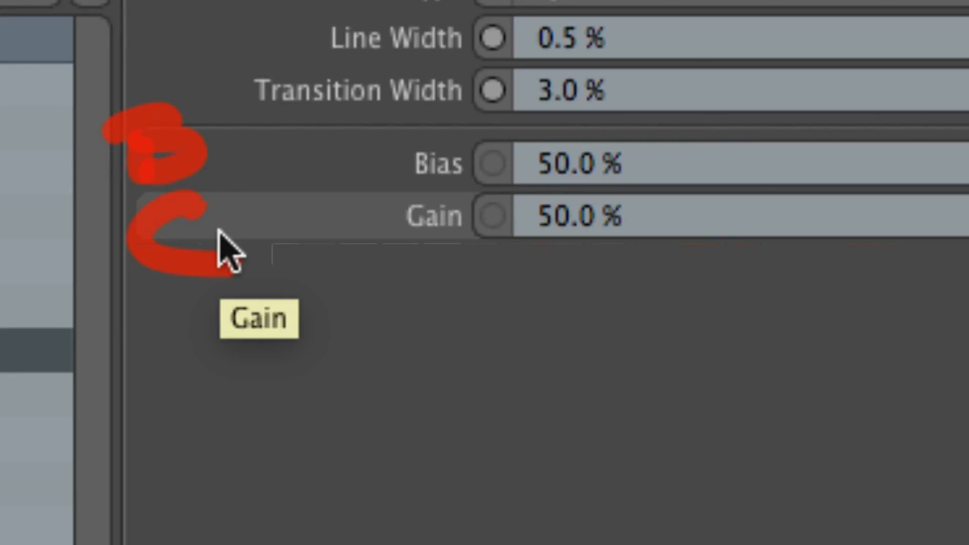
key("Escape")
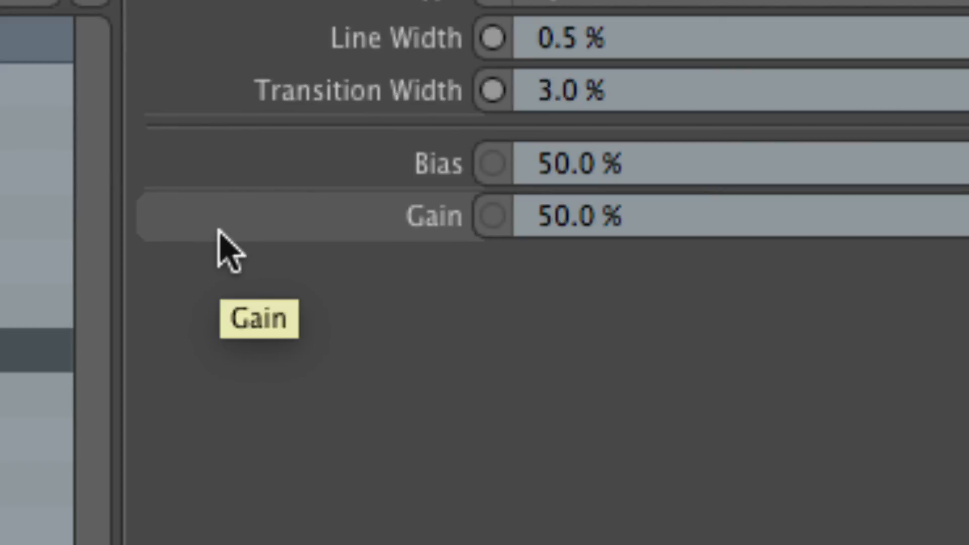